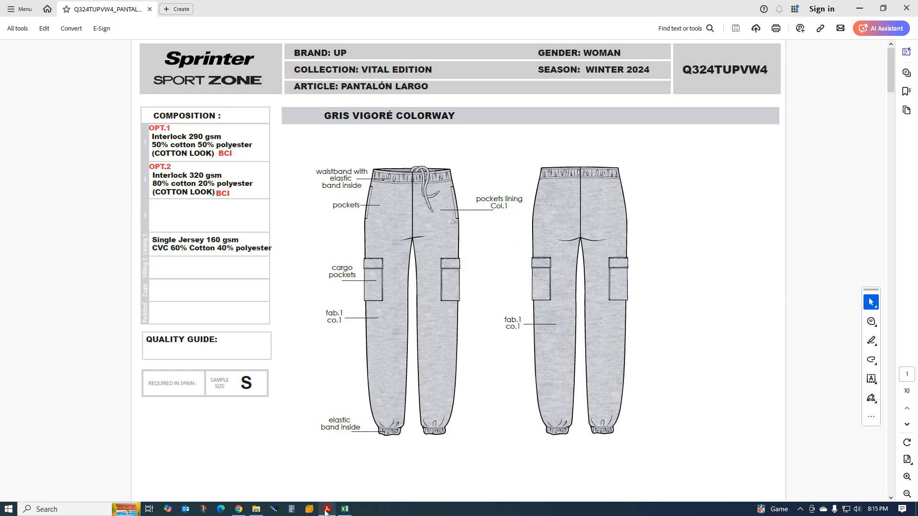
Step: Switch to Modaris and open the VW4 model from the PATTERN folder
mouse_move(326, 512)
left_click(285, 510)
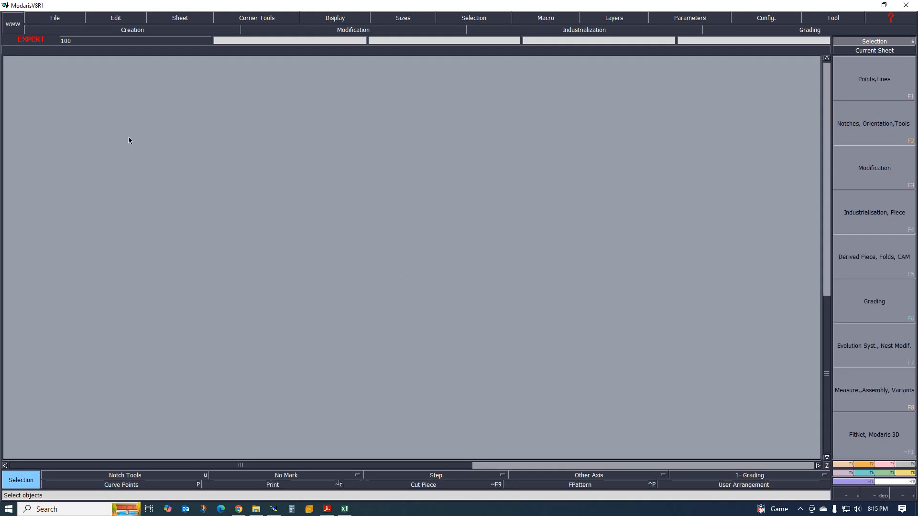
left_click(55, 20)
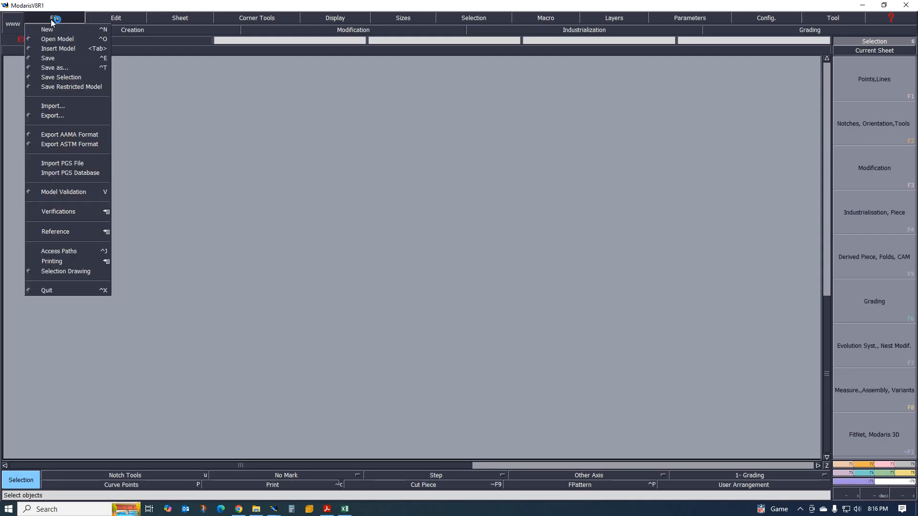
left_click(57, 39)
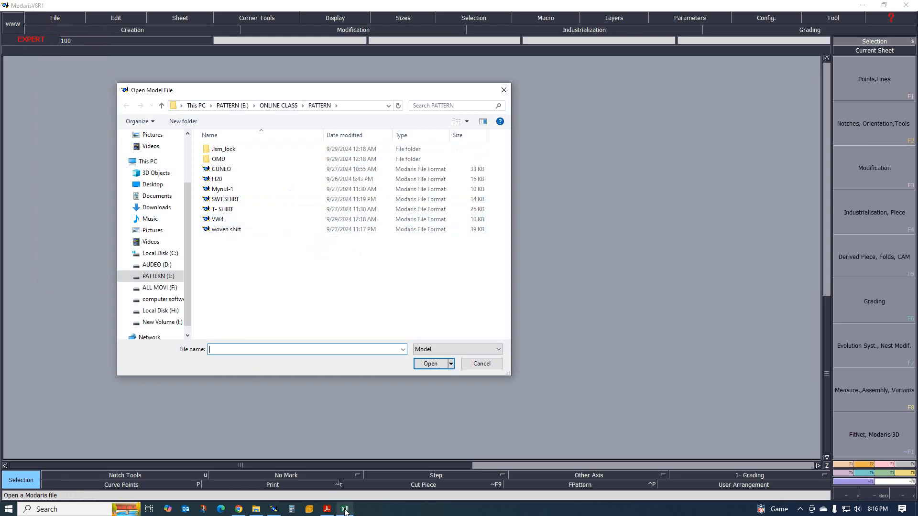
left_click(327, 510)
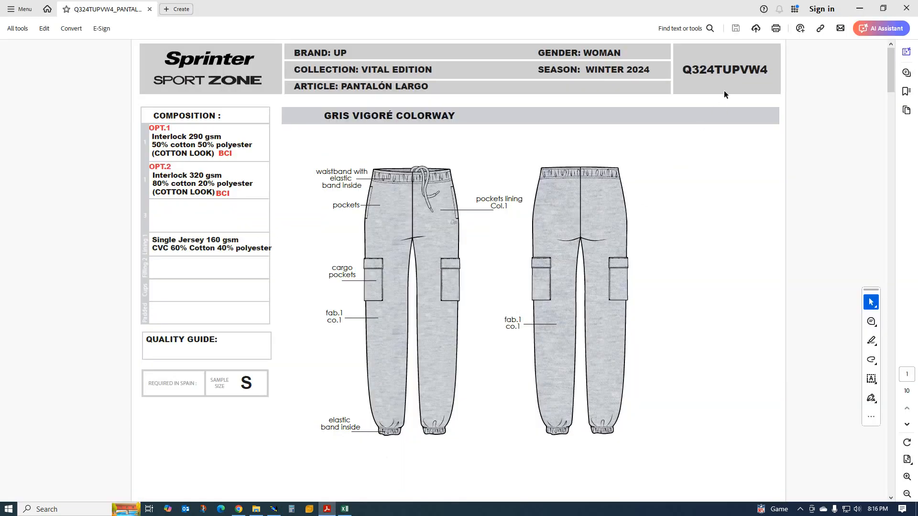
left_click(273, 509)
double_click(218, 219)
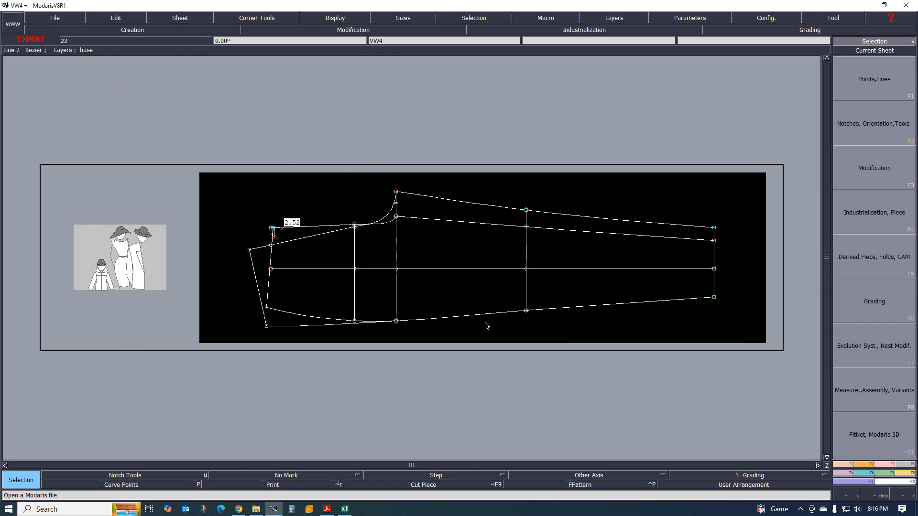
Step: Glance at the PDF tech pack, return to Modaris and display the title block on the VW4 pattern sheet
left_click(327, 509)
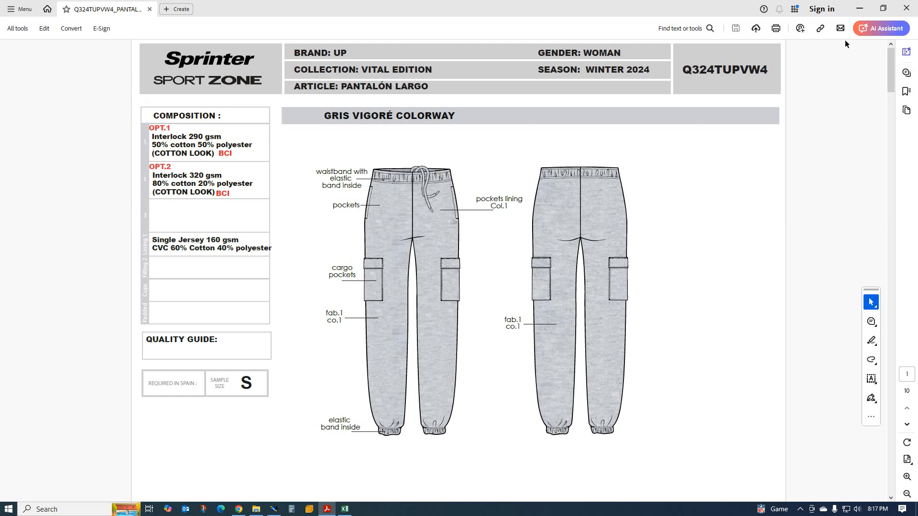
left_click(859, 11)
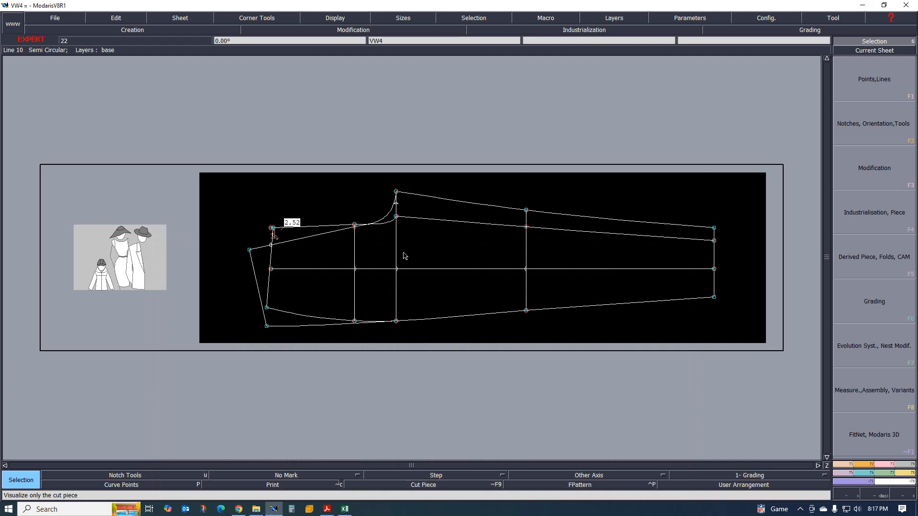
scroll(399, 275, "up", 3)
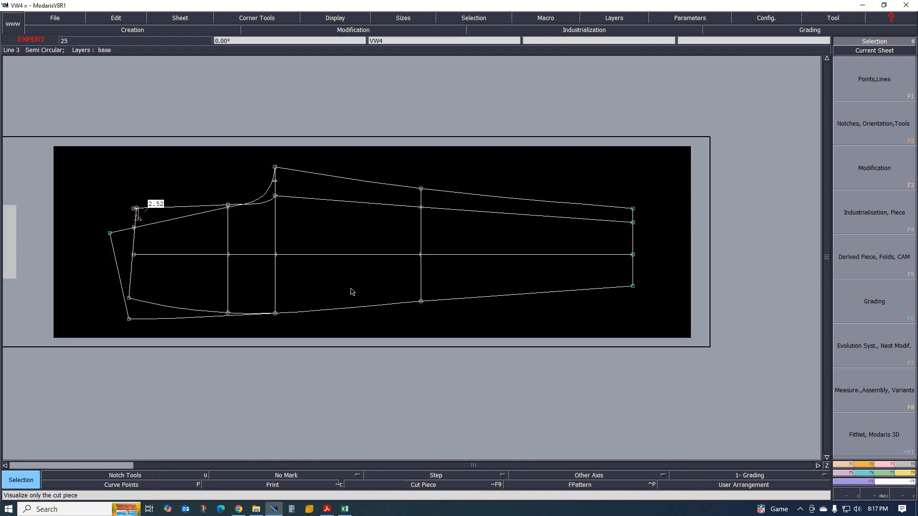
left_click(335, 18)
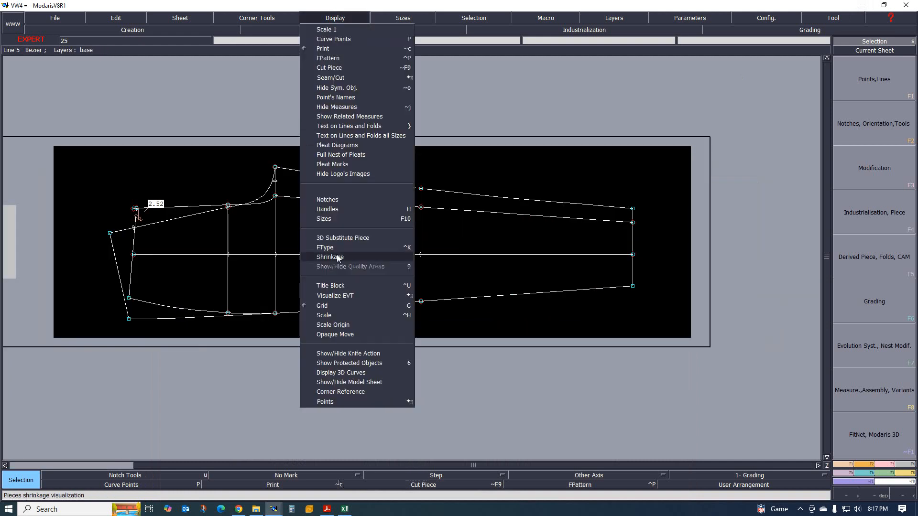
left_click(330, 287)
scroll(430, 216, "up", 1)
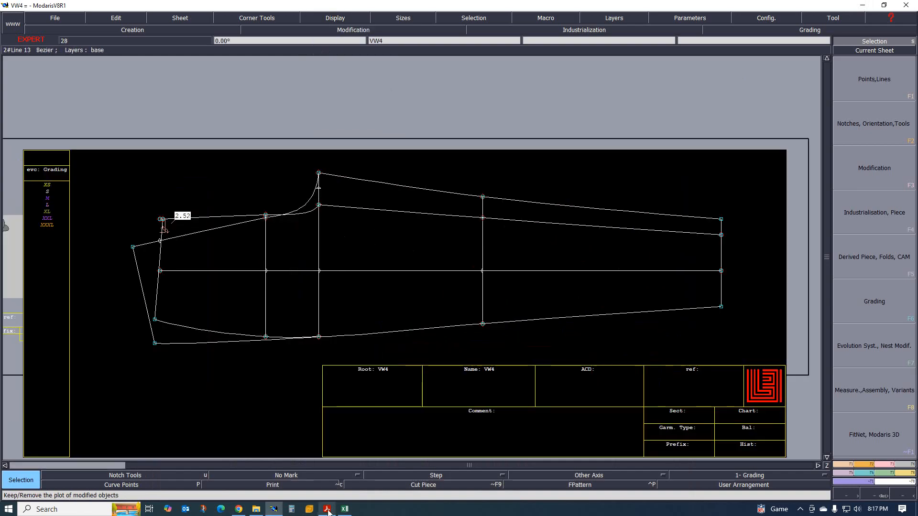
Step: Switch to Excel and review the Q324TUPVW4 size chart and the front and back pattern form diagrams
left_click(345, 509)
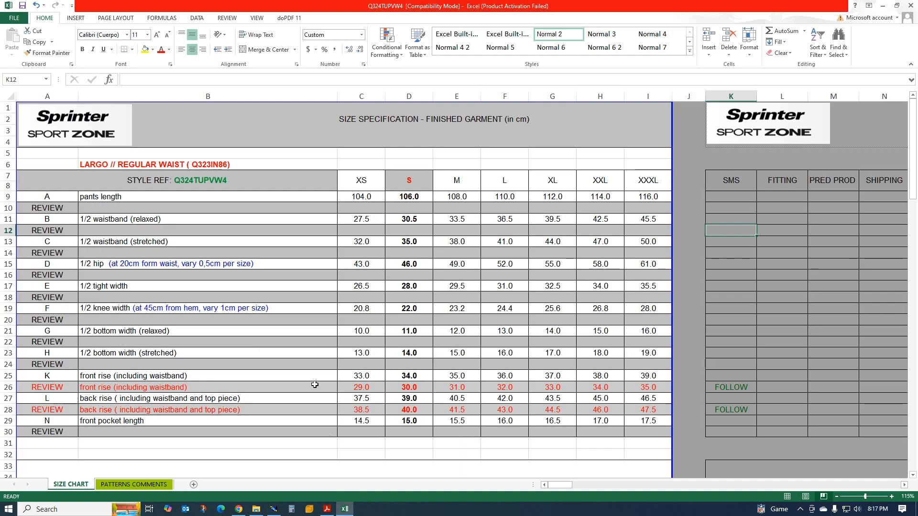
scroll(325, 385, "down", 13)
scroll(338, 384, "down", 11)
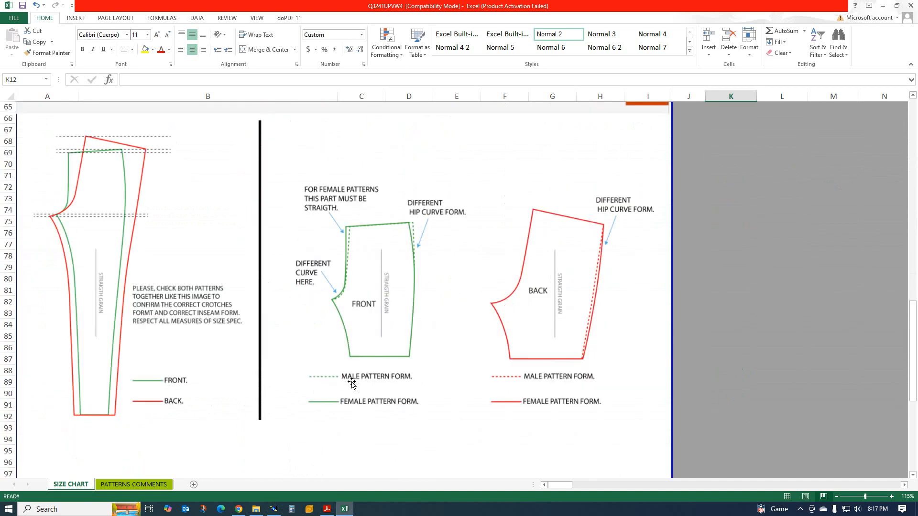
scroll(354, 384, "up", 3)
scroll(354, 383, "up", 1)
Step: Switch to Modaris and examine the waist, hip and crotch lines of the overlaid front and back trouser draft
left_click(273, 509)
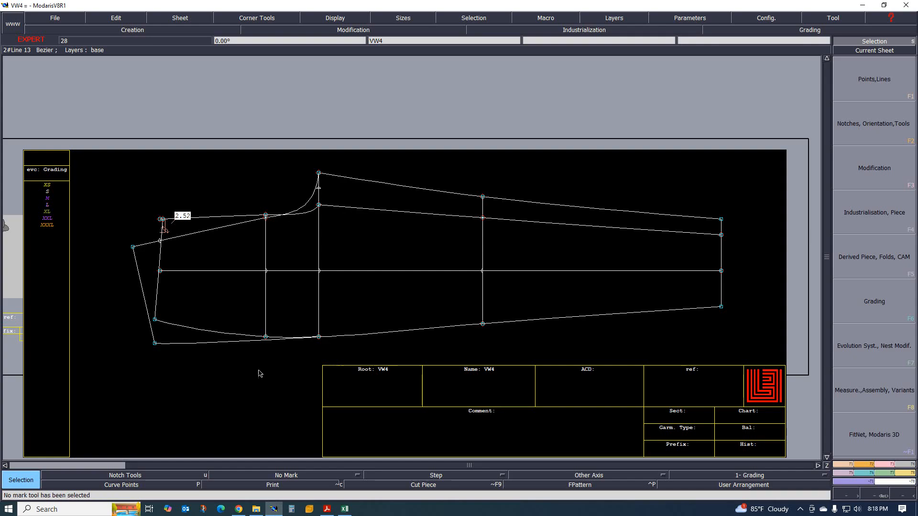
scroll(205, 225, "up", 2)
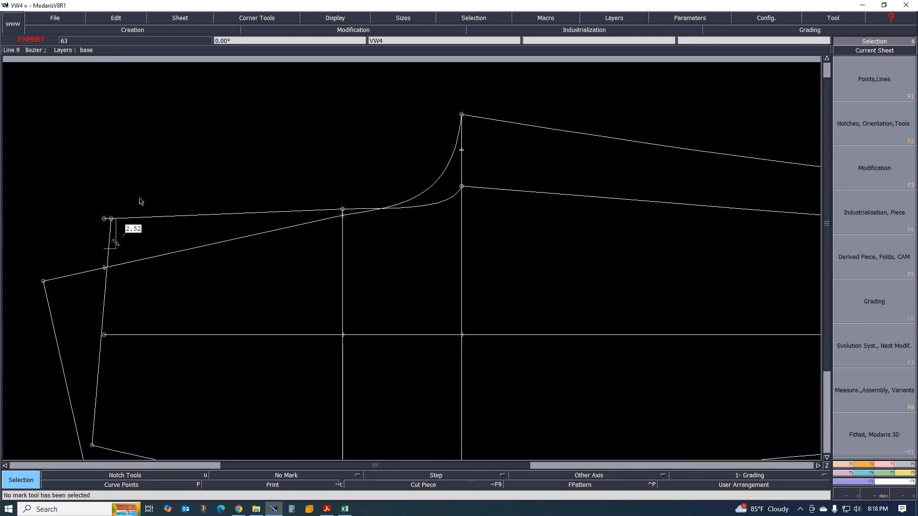
scroll(149, 188, "down", 1)
scroll(144, 211, "up", 1)
scroll(204, 230, "down", 2)
scroll(202, 242, "up", 1)
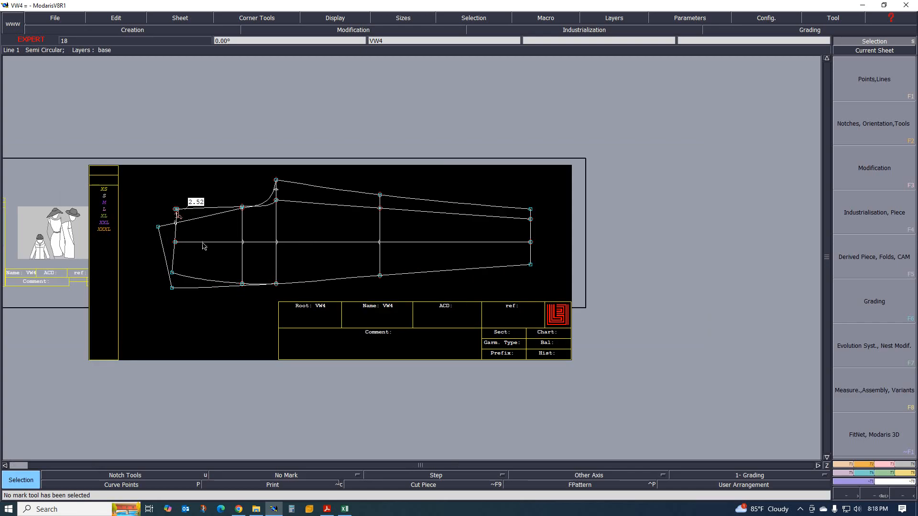
scroll(203, 243, "up", 1)
scroll(204, 231, "up", 1)
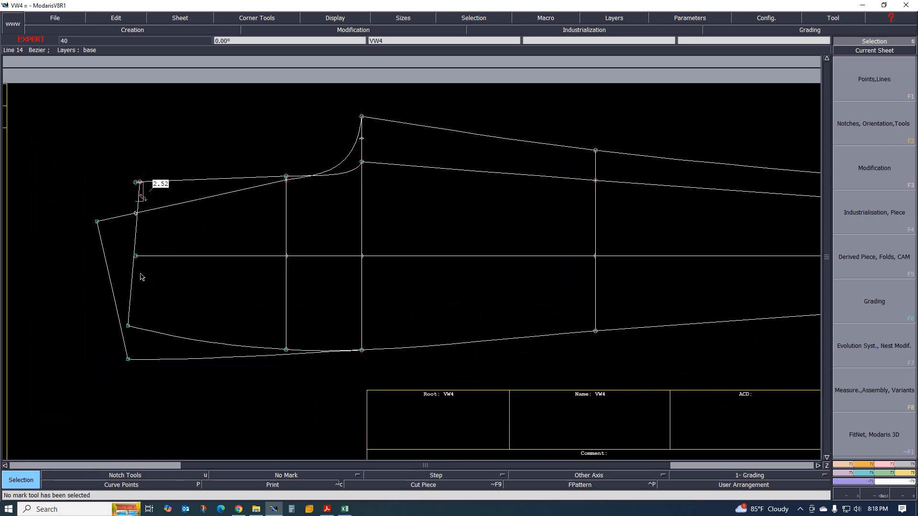
scroll(139, 268, "down", 2)
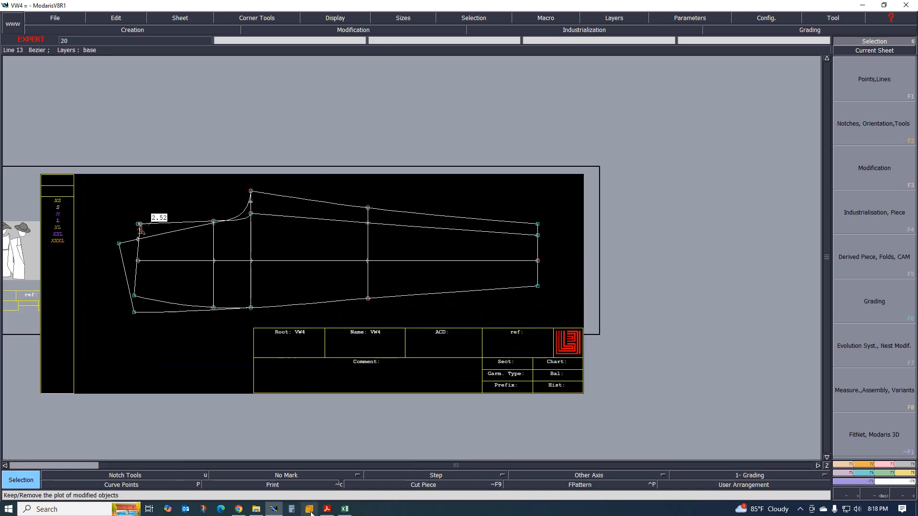
Step: Switch to Excel and compare the pattern form diagrams, the size table and the measurement points on the trouser sketch
left_click(345, 510)
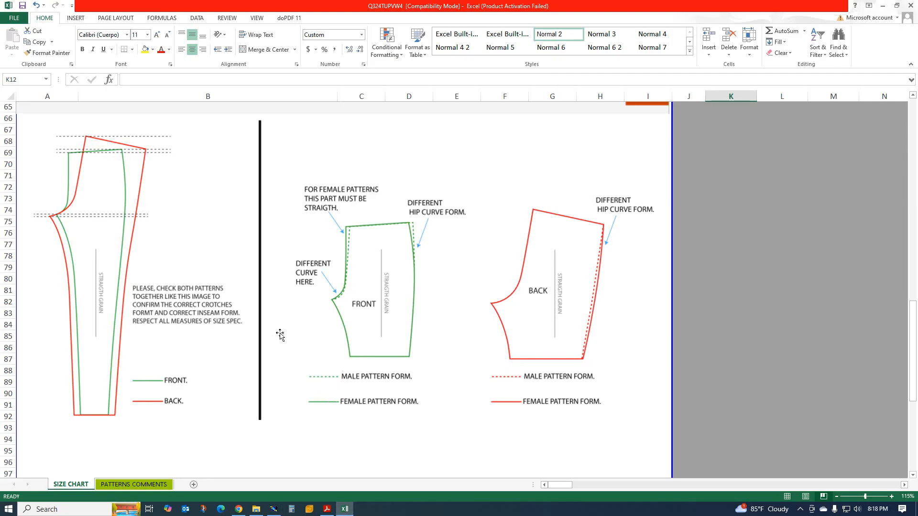
scroll(318, 342, "down", 18)
scroll(353, 349, "up", 15)
scroll(399, 339, "up", 20)
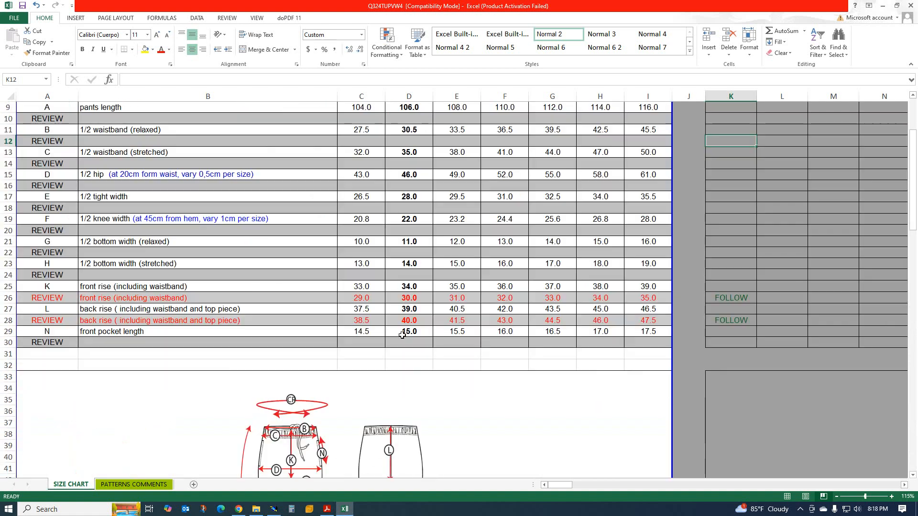
scroll(371, 328, "down", 6)
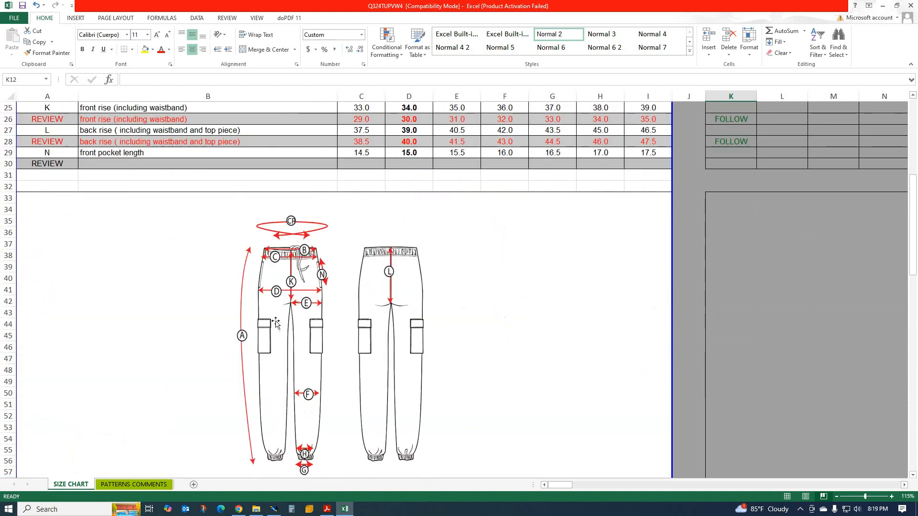
Step: Switch to the PDF tech pack in Acrobat and review the garment sketch dimensions and the inner pockets workmanship page
left_click(327, 509)
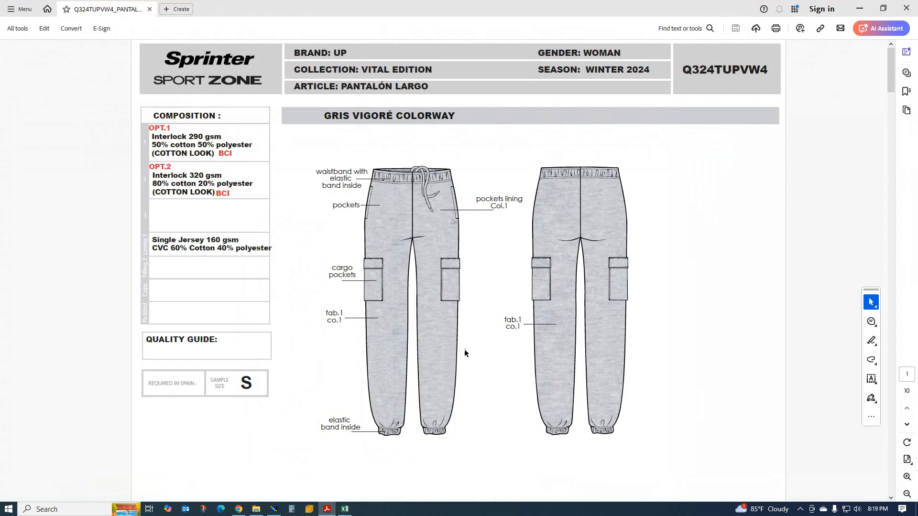
scroll(465, 353, "down", 5)
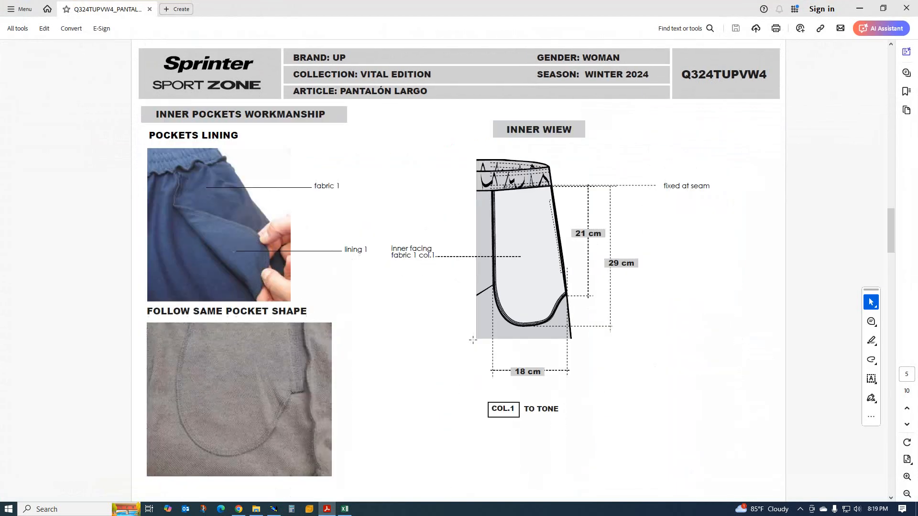
scroll(473, 340, "up", 1)
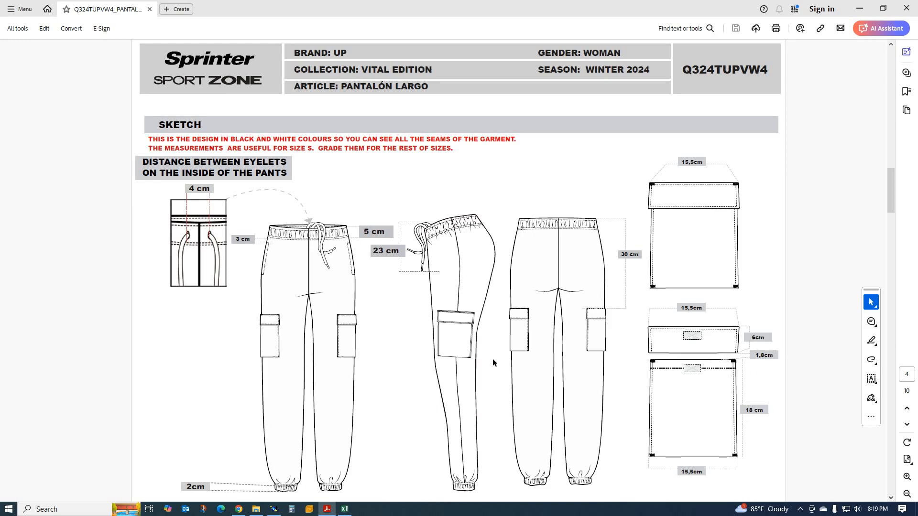
scroll(494, 363, "down", 2)
scroll(542, 348, "up", 1)
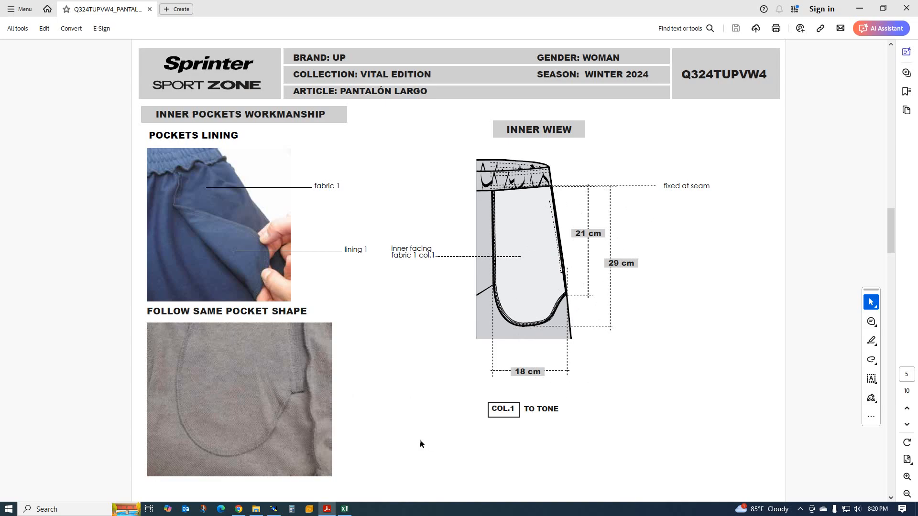
Step: Switch to Excel and match the size specification rows to the lettered measurement points on the trouser sketch
left_click(345, 510)
scroll(459, 279, "up", 8)
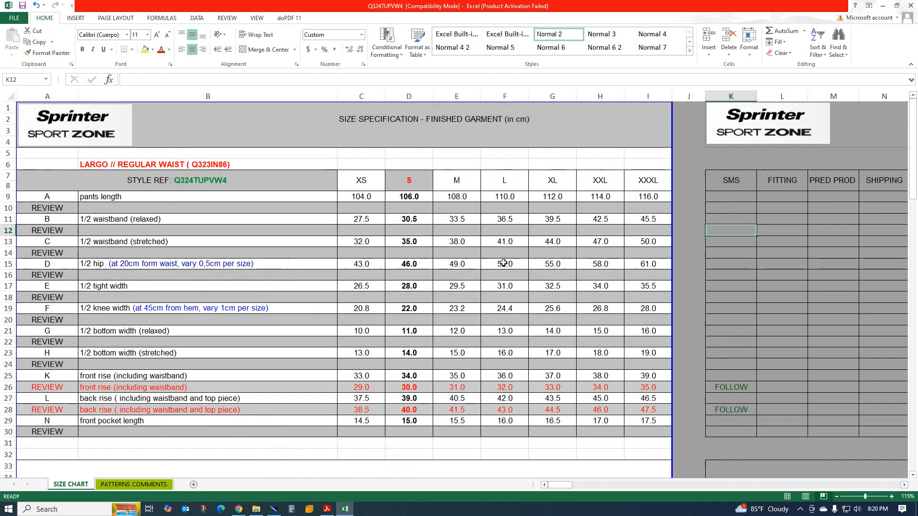
scroll(412, 212, "down", 5)
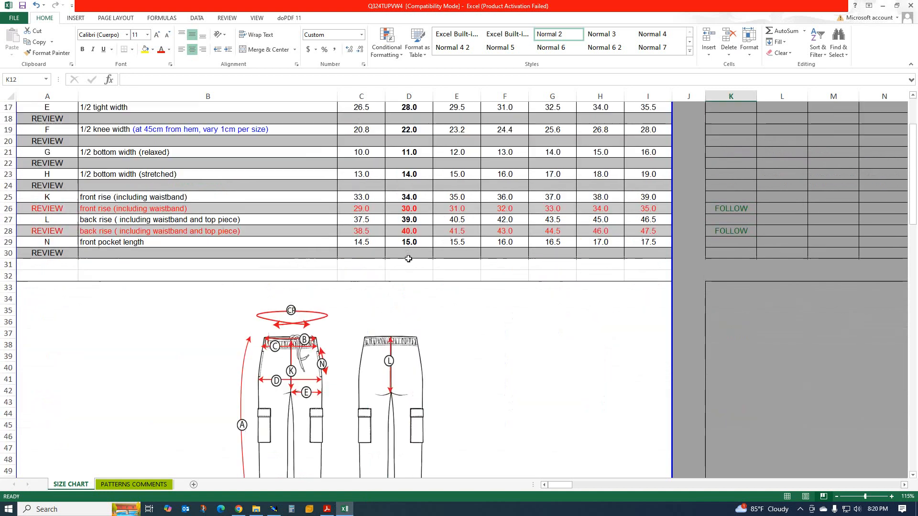
scroll(401, 287, "down", 3)
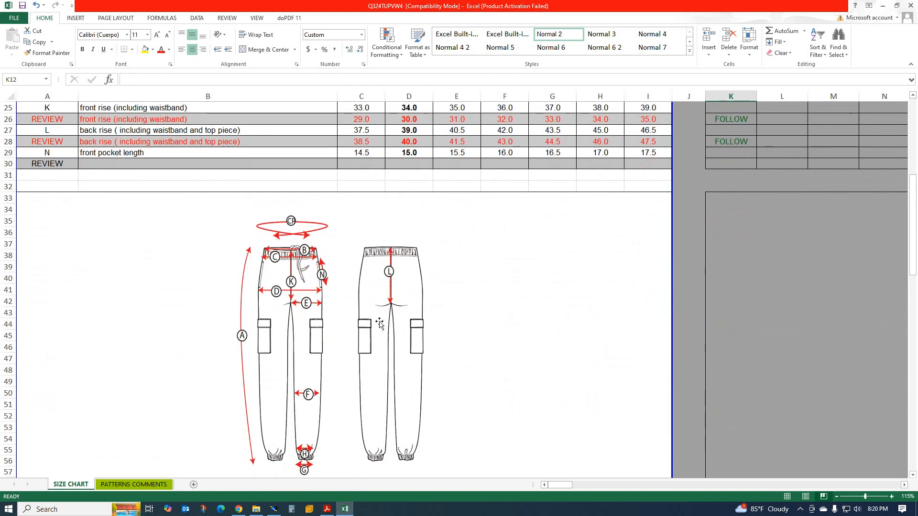
scroll(375, 323, "up", 3)
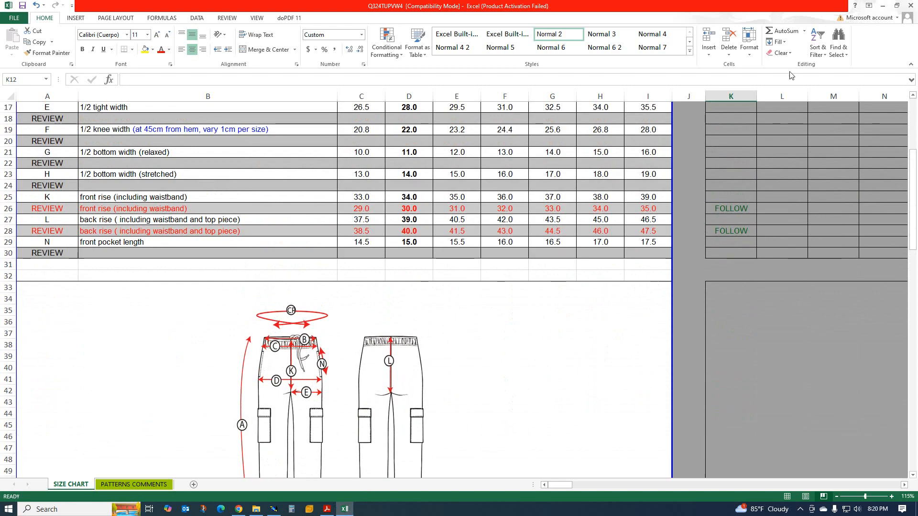
scroll(395, 256, "up", 5)
Step: Look over the whole VW4 draft in Modaris and recheck the pants length and rise measurements in the Excel size chart
left_click(274, 509)
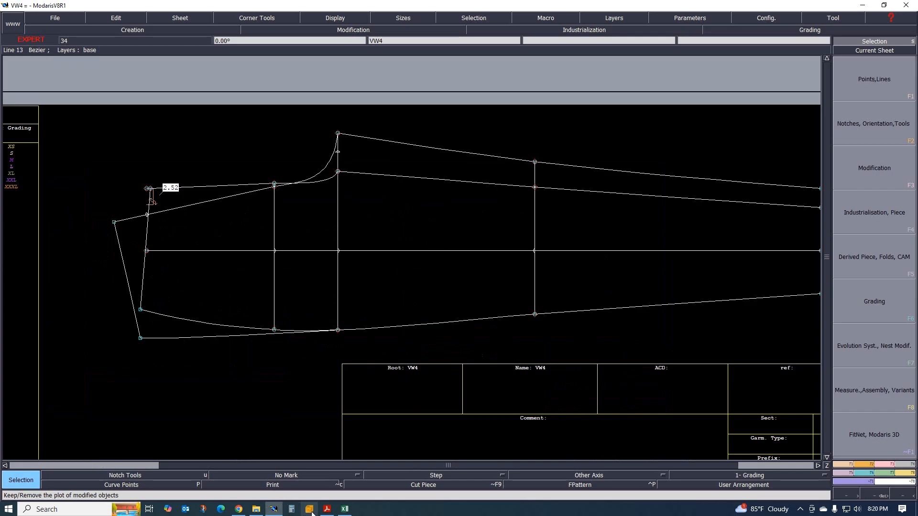
scroll(192, 258, "down", 2)
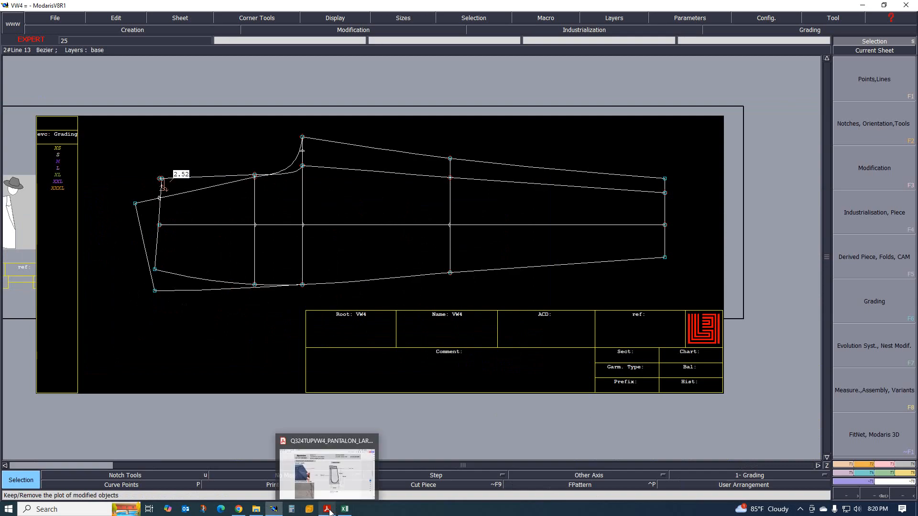
left_click(347, 509)
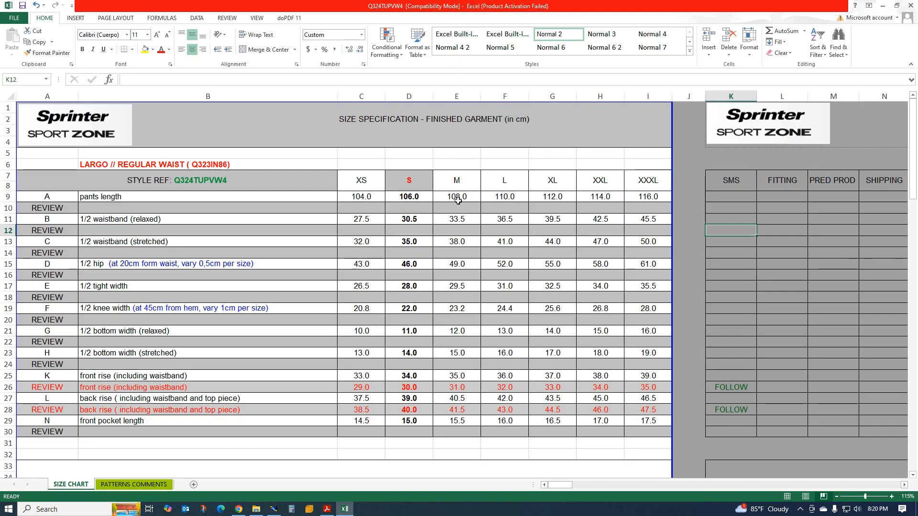
scroll(364, 266, "down", 8)
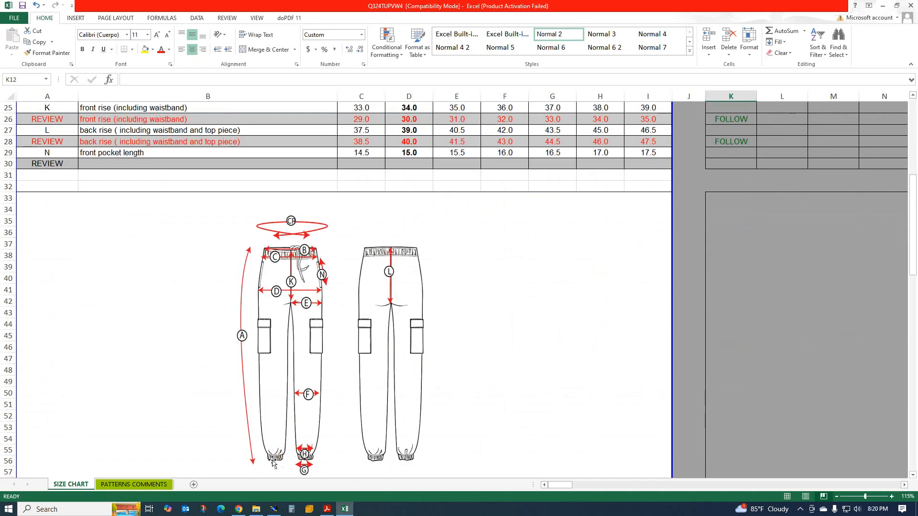
scroll(300, 267, "up", 3)
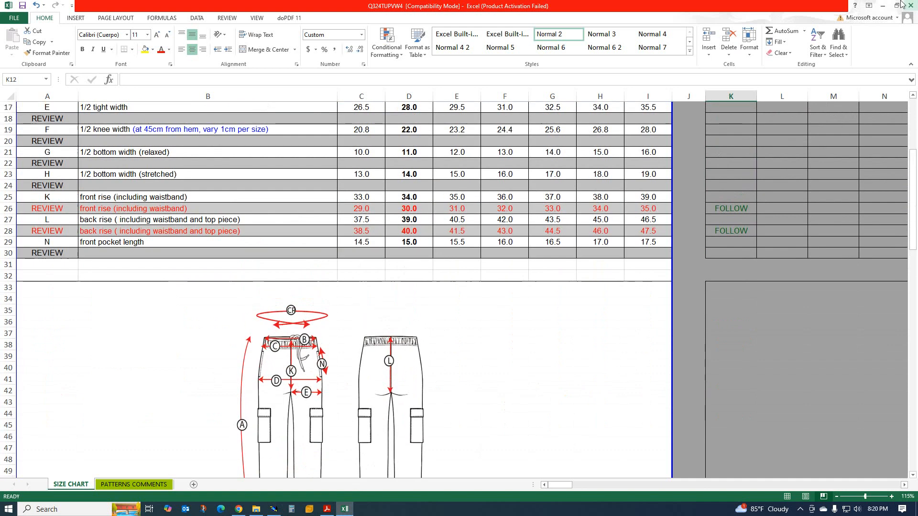
Step: Switch to Modaris and add a dynamic length measure along the front side seam from waist to hem
left_click(883, 5)
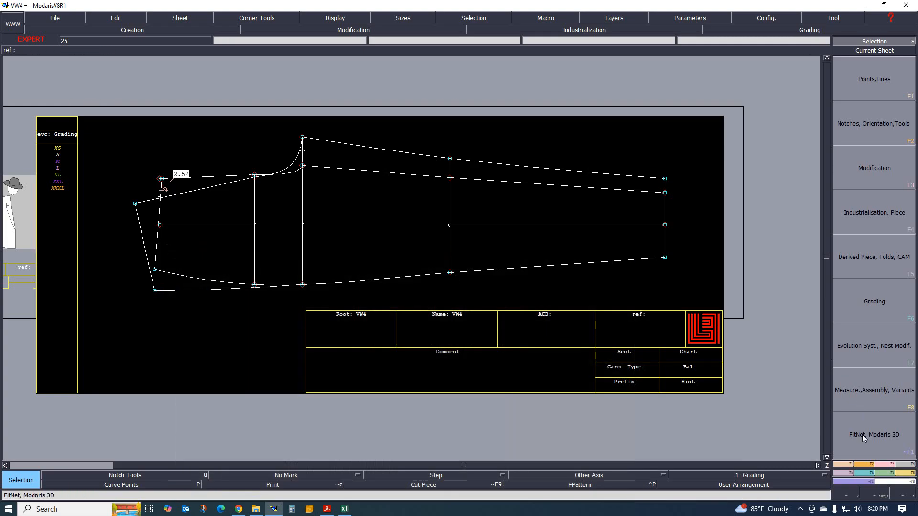
left_click(909, 476)
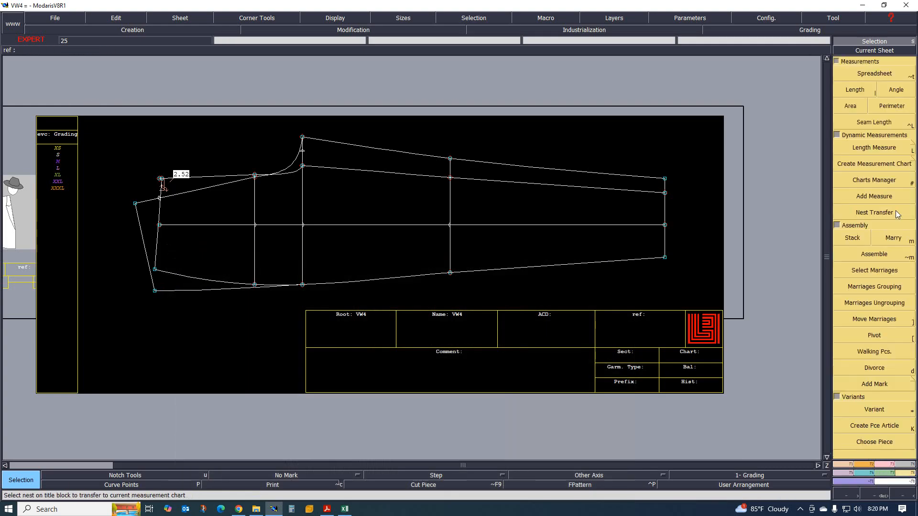
left_click(874, 148)
left_click(568, 266)
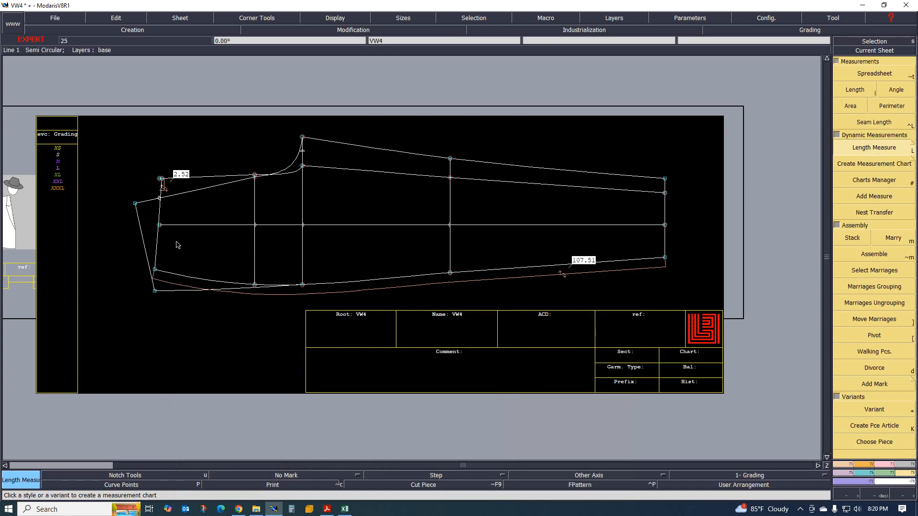
Step: Shorten the leg by moving the hem's side seam corner and crease-line point with Reshape by dx -1.5 cm, dy 0
scroll(173, 180, "up", 2)
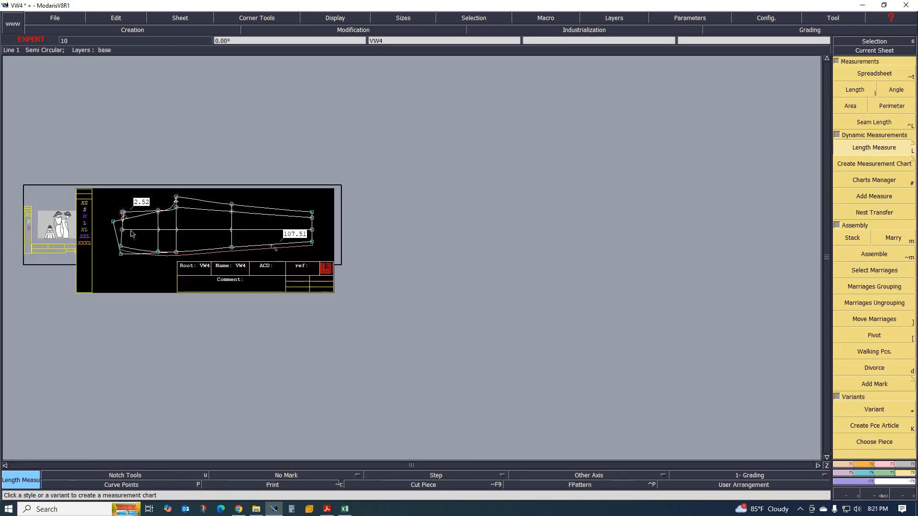
scroll(123, 228, "down", 3)
scroll(124, 232, "up", 2)
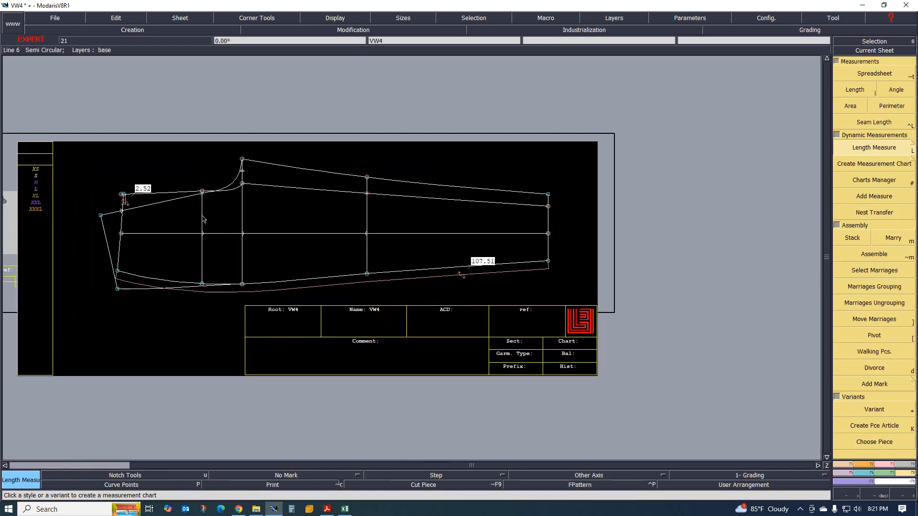
key("F3")
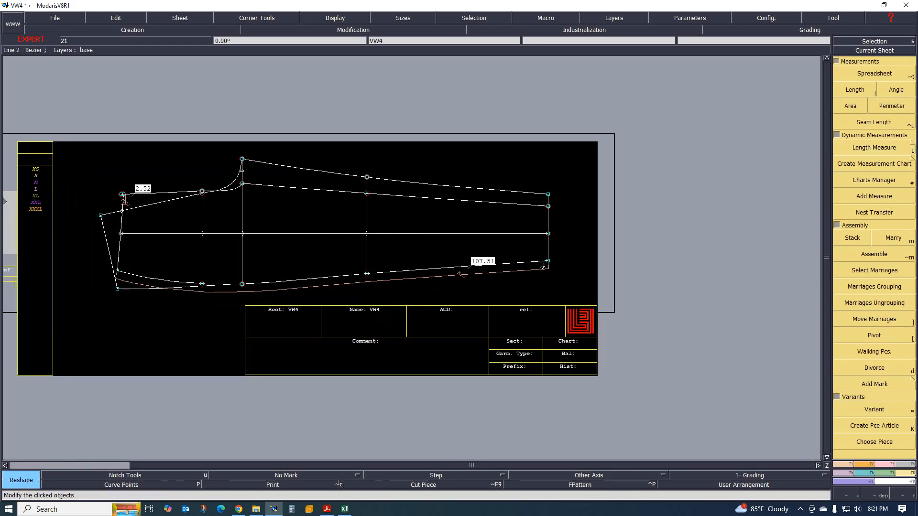
left_click(549, 261)
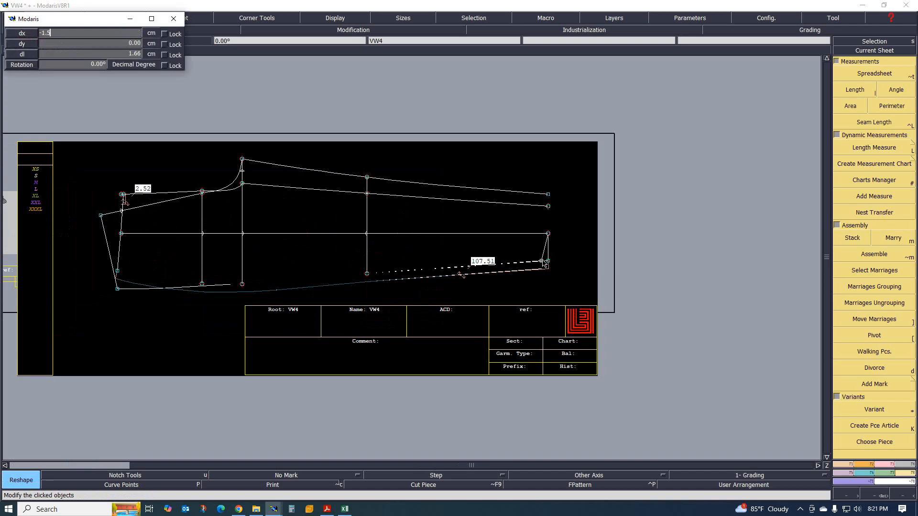
key("Tab")
key("Return")
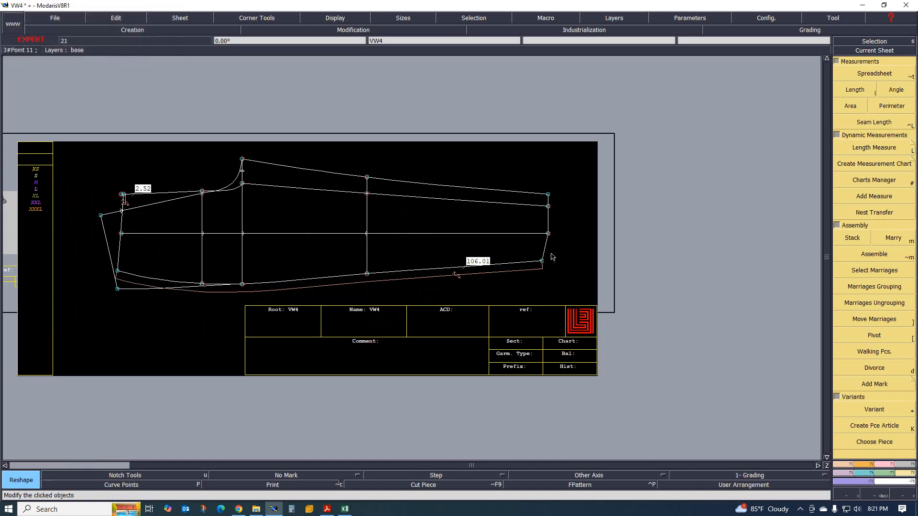
type("-1.5")
key("Tab")
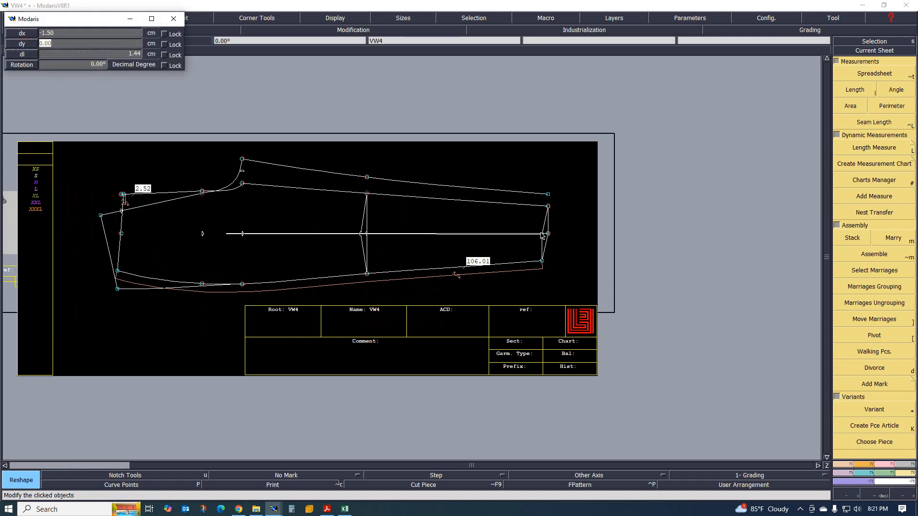
key("Return")
Step: Move the front and back inseam points at the hem by dx -1.5 cm, dy 0 as well
left_click(548, 207)
type("-1.5")
key("Tab")
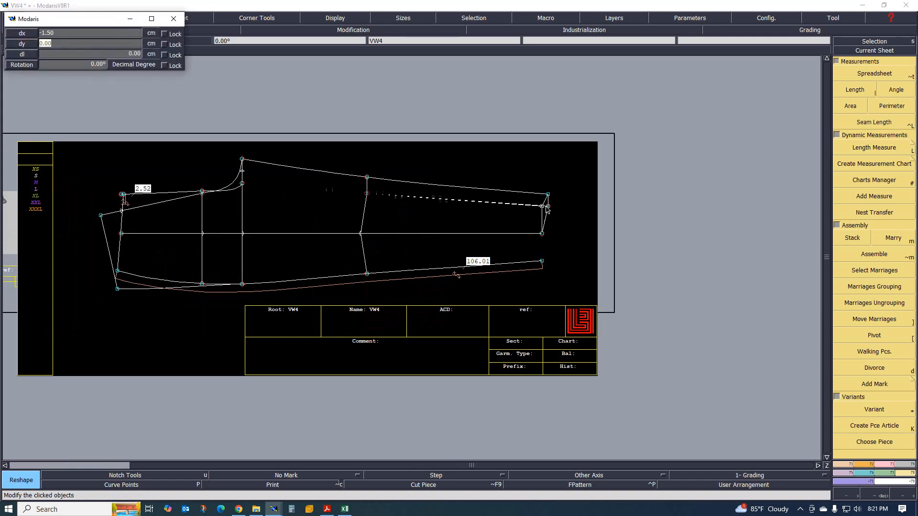
key("Return")
left_click(550, 197)
type("-1.5")
key("Tab")
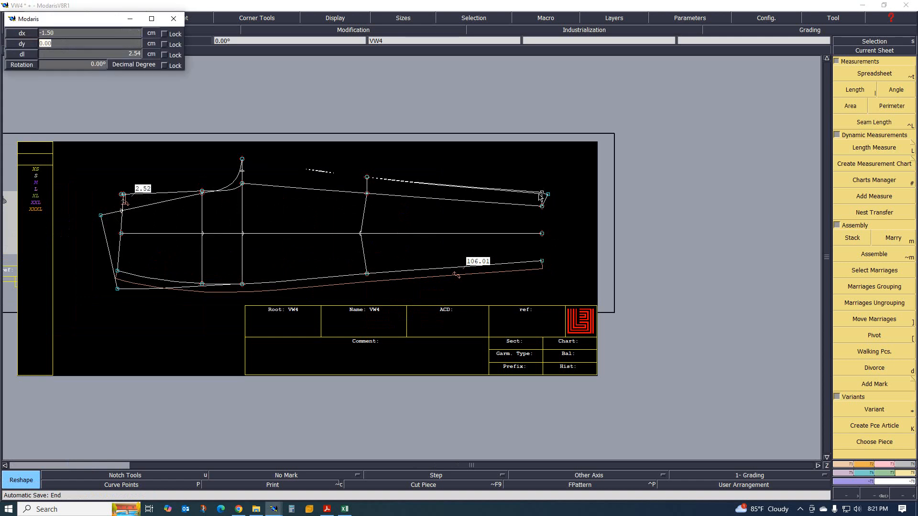
key("Return")
Step: Straighten the knee line by aligning its 45 cm crease-line point with the front inseam knee point using Ali 2Pts
scroll(483, 224, "up", 1)
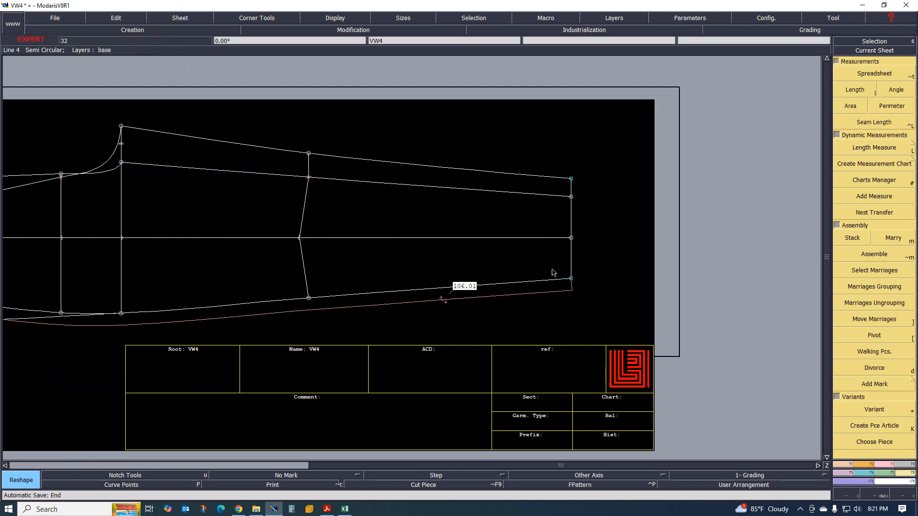
scroll(477, 315, "up", 2)
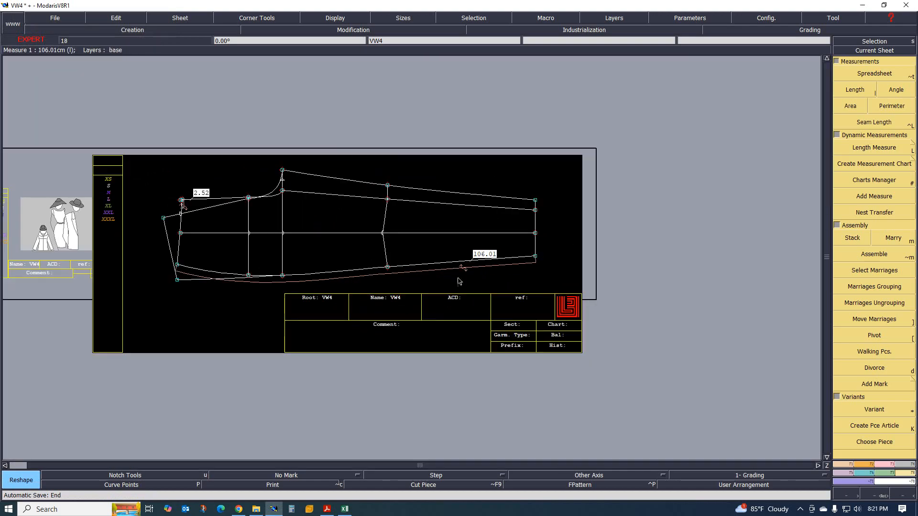
scroll(455, 272, "down", 3)
scroll(387, 236, "up", 1)
scroll(388, 237, "up", 1)
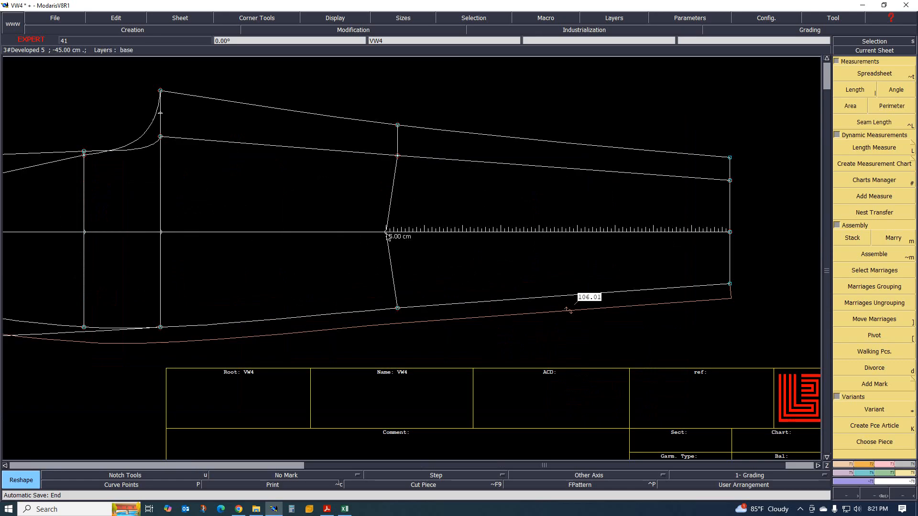
left_click(850, 466)
left_click(875, 195)
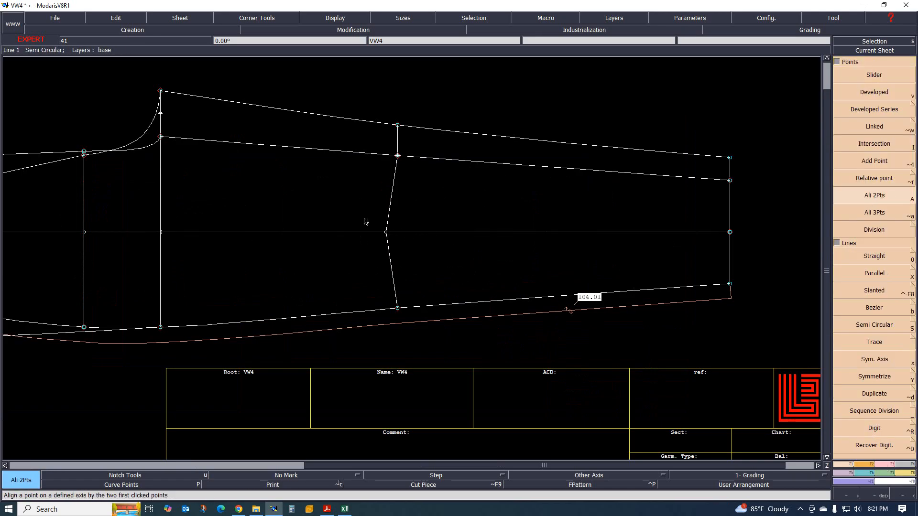
left_click(396, 153)
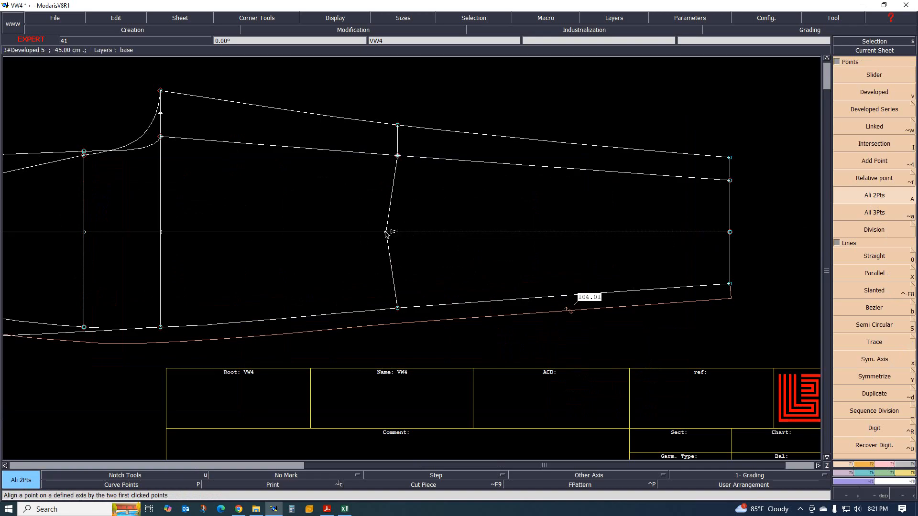
left_click(387, 232)
Step: Examine the draft's waist area, check the inner pocket dimensions in the Acrobat tech pack, and return to Modaris
scroll(374, 197, "down", 1)
scroll(441, 219, "up", 1)
scroll(418, 214, "down", 1)
scroll(332, 191, "up", 1)
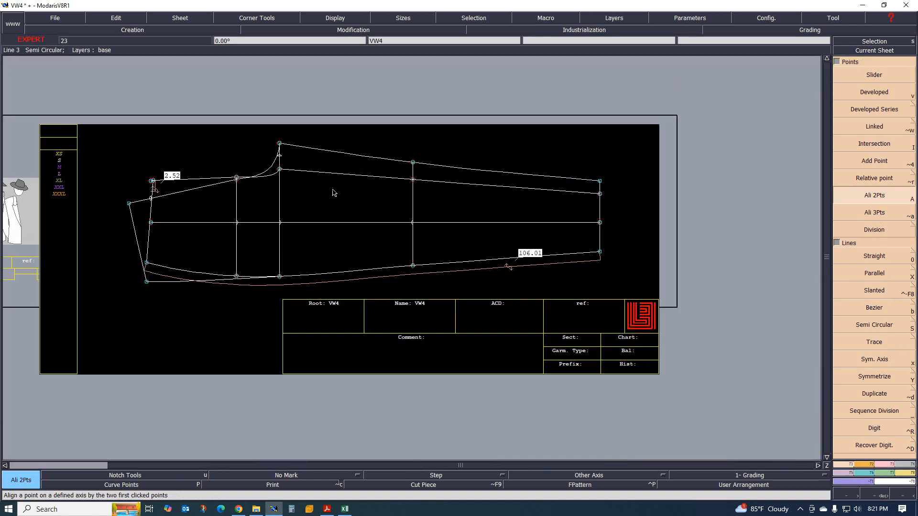
scroll(190, 214, "up", 2)
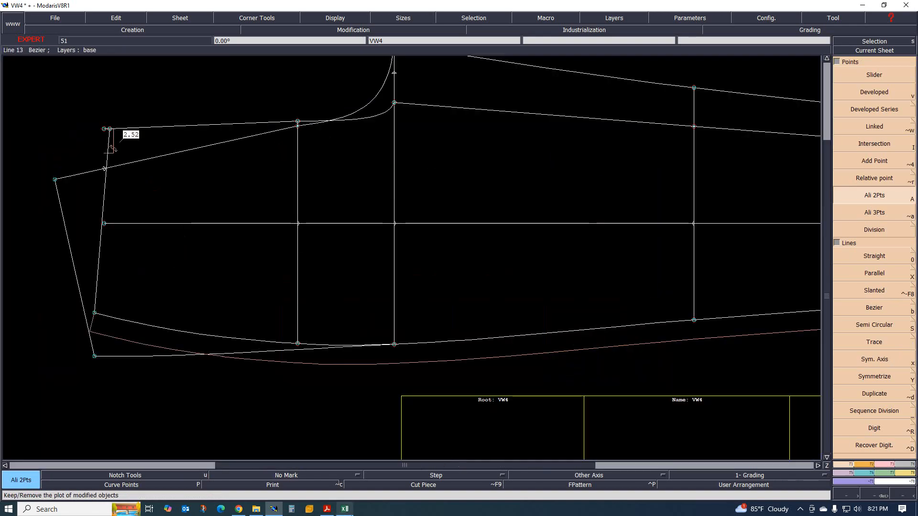
left_click(328, 510)
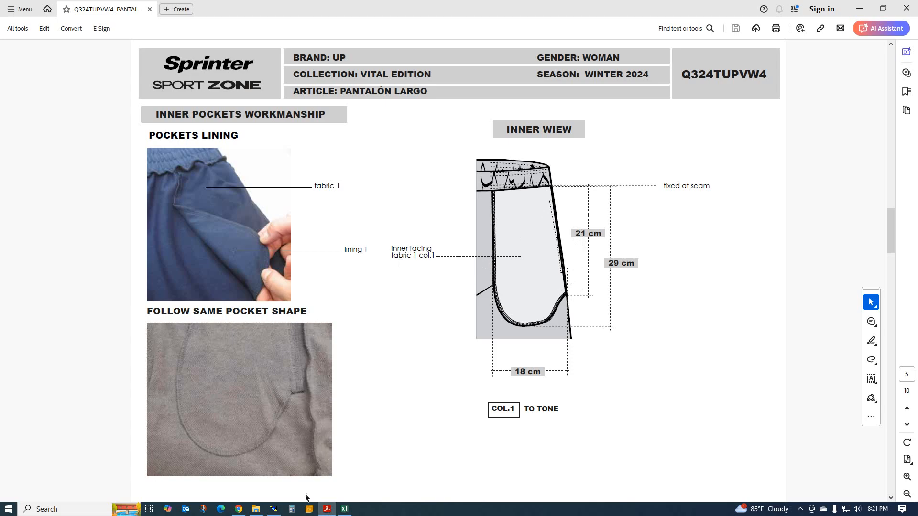
left_click(273, 509)
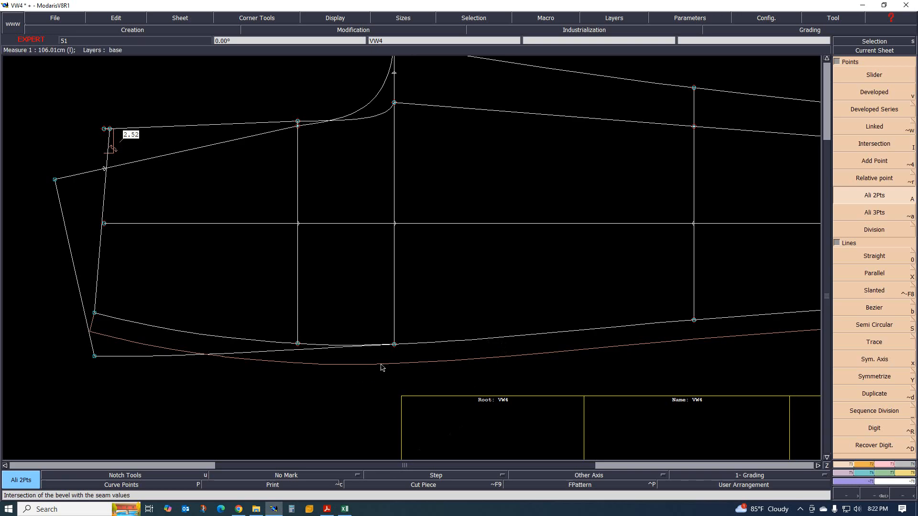
Step: Place a developed point 2 cm down the front side seam from the waist and a second one farther down for the pocket opening
scroll(329, 284, "down", 2)
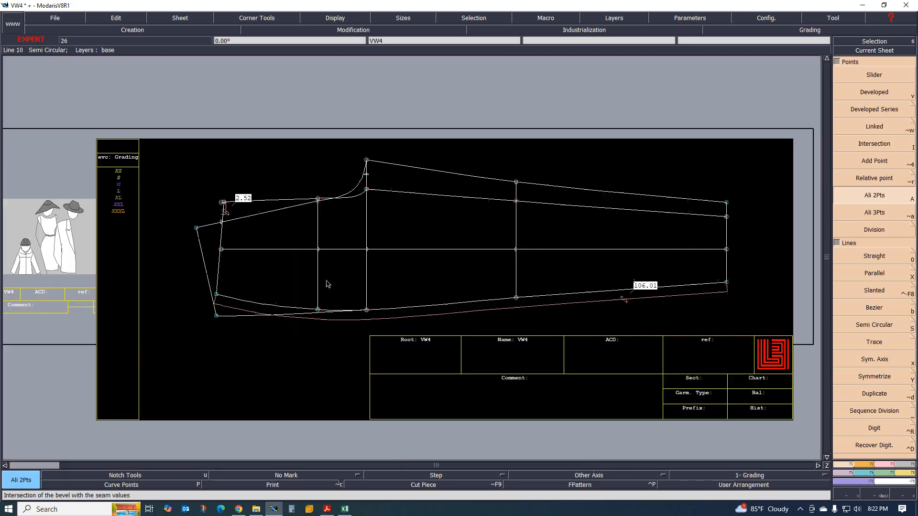
scroll(326, 286, "up", 1)
scroll(329, 282, "down", 2)
scroll(329, 283, "up", 3)
scroll(281, 304, "down", 1)
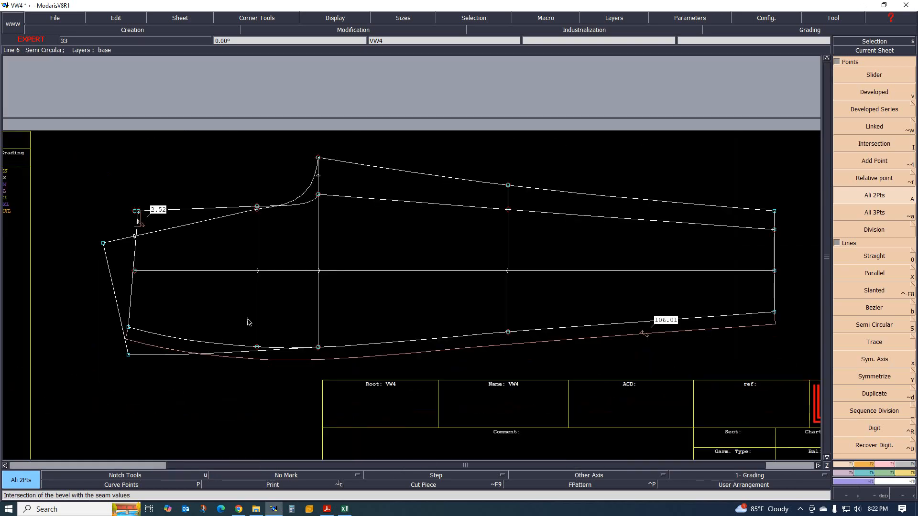
scroll(209, 328, "up", 1)
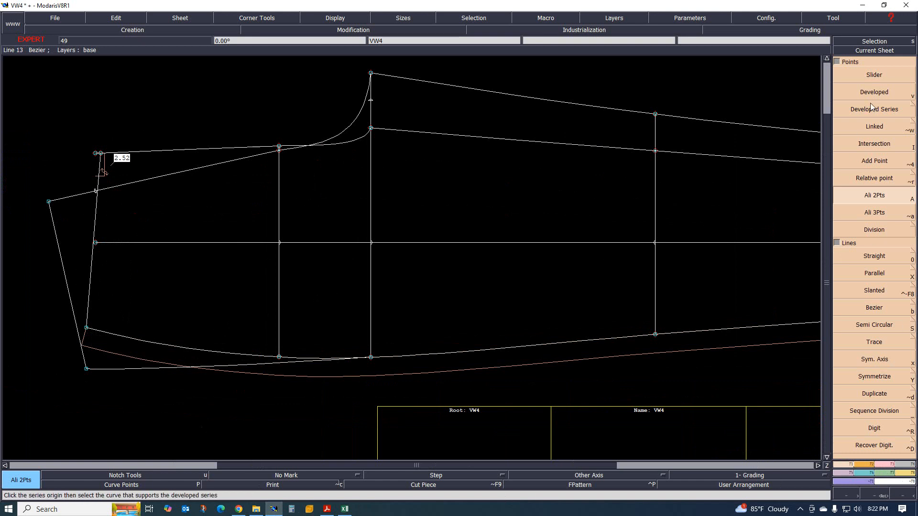
key("v")
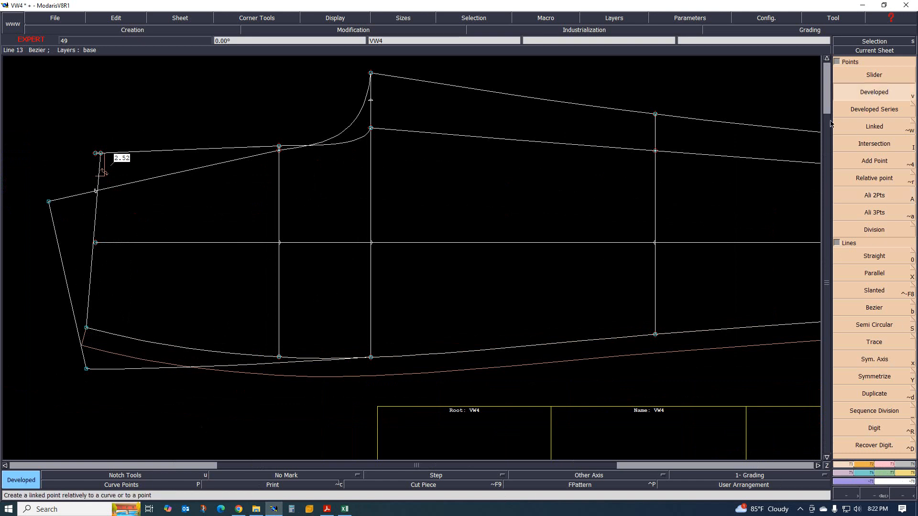
left_click(86, 330)
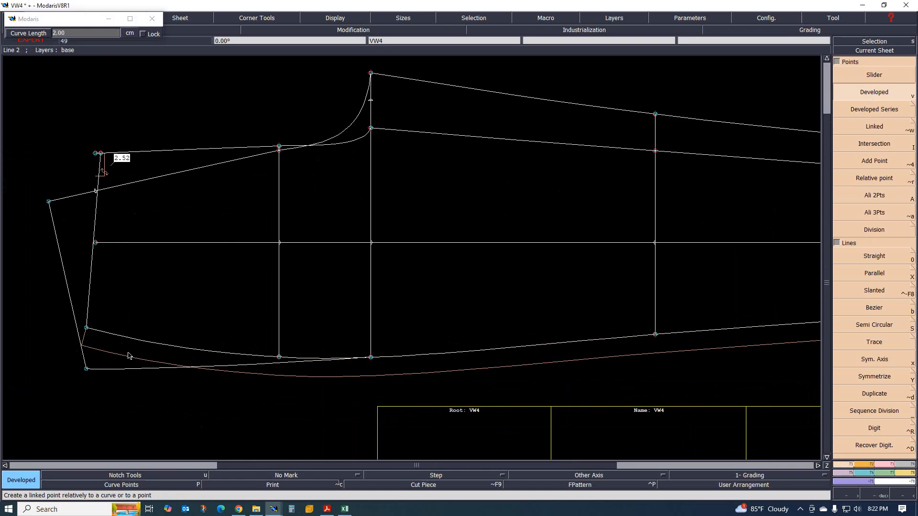
key("Return")
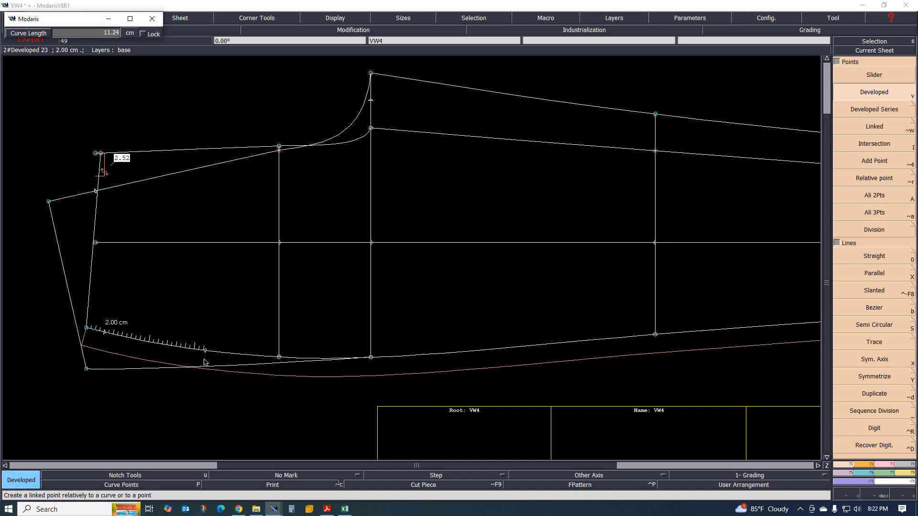
left_click(205, 362)
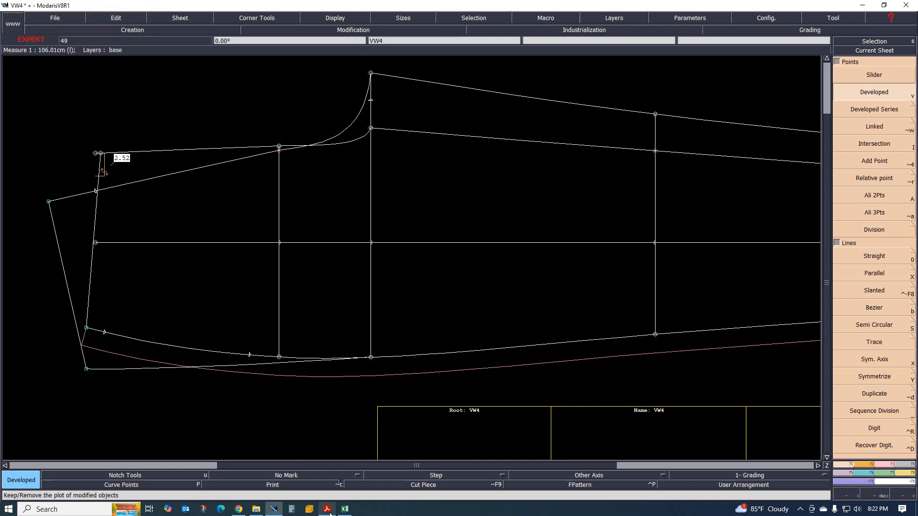
Step: Review the inner pocket and garment sketch pages in Acrobat, and the front pocket length in the Excel size chart
mouse_move(329, 510)
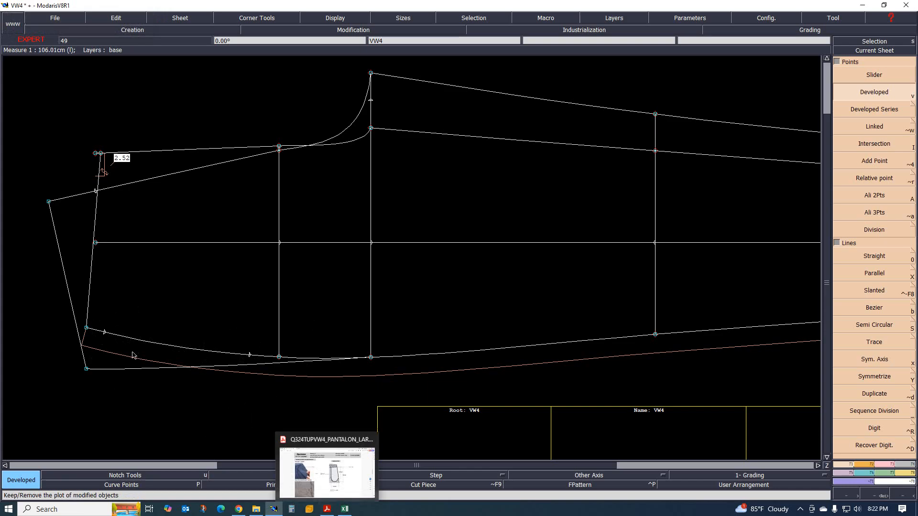
left_click(329, 510)
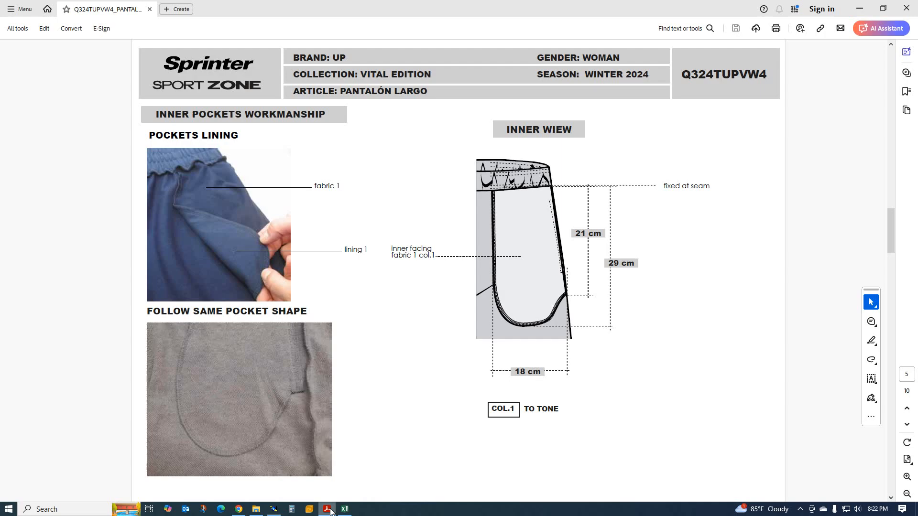
scroll(384, 403, "up", 5)
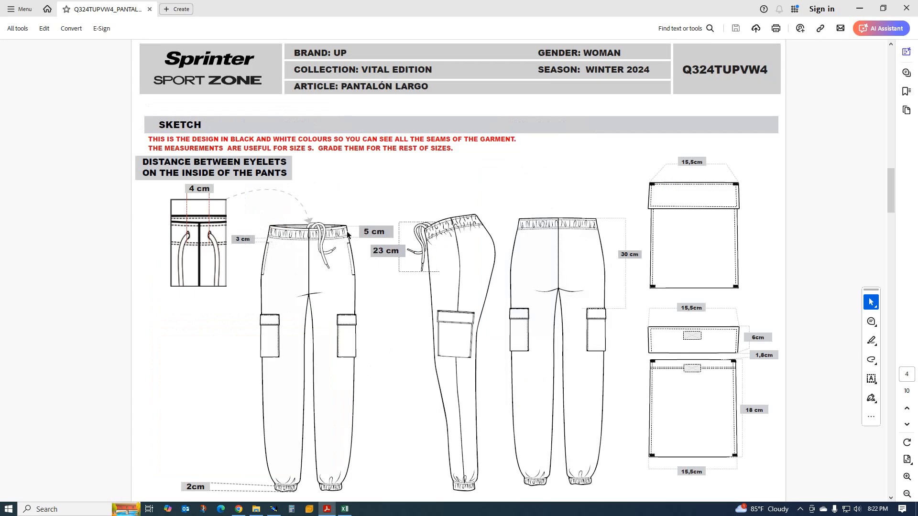
left_click(345, 508)
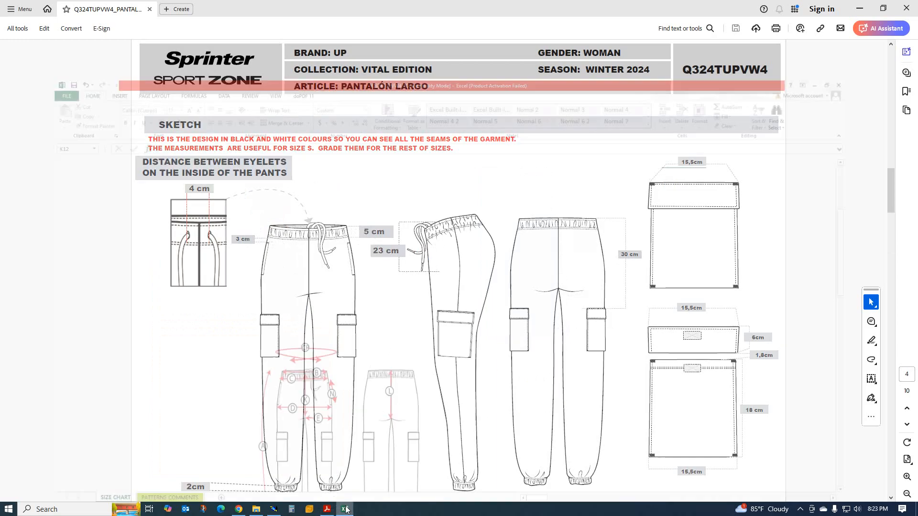
scroll(430, 221, "up", 5)
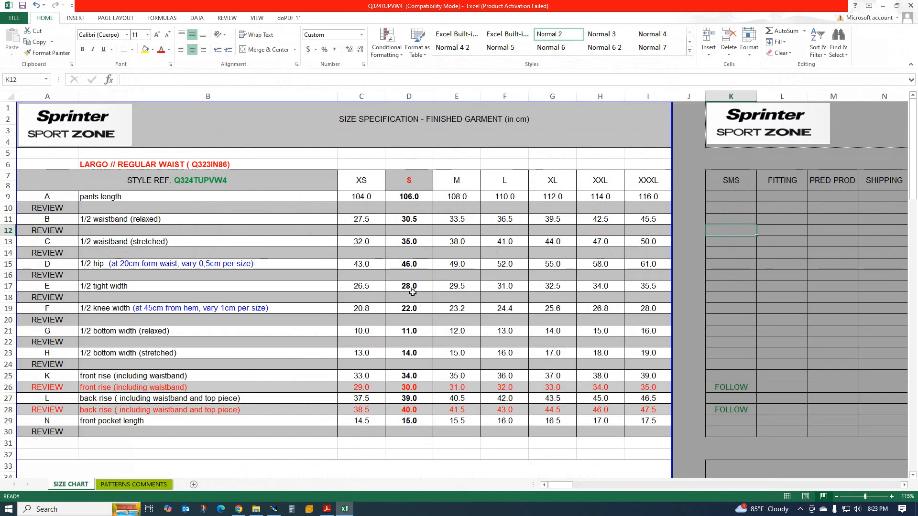
Step: Return to Modaris and move the 2 cm pocket point down the front side seam to about 13 cm from the waist
left_click(273, 509)
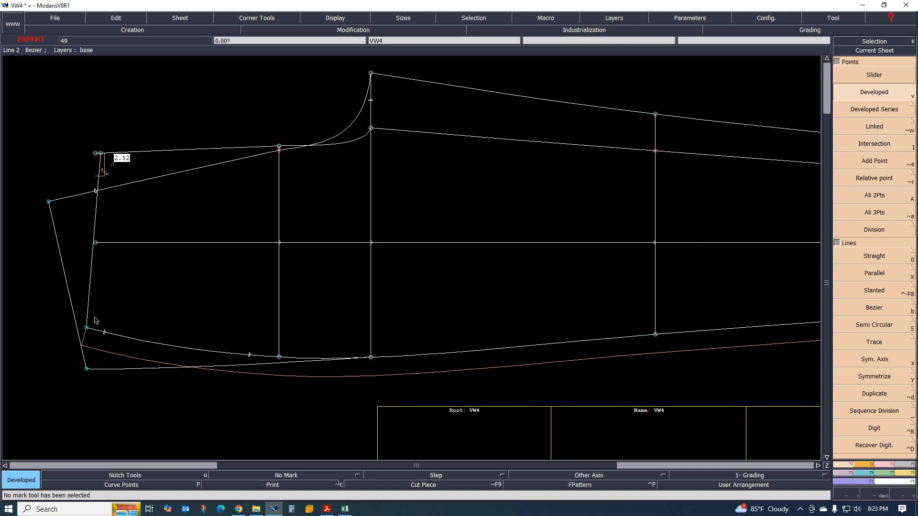
scroll(161, 322, "down", 2)
scroll(162, 330, "up", 3)
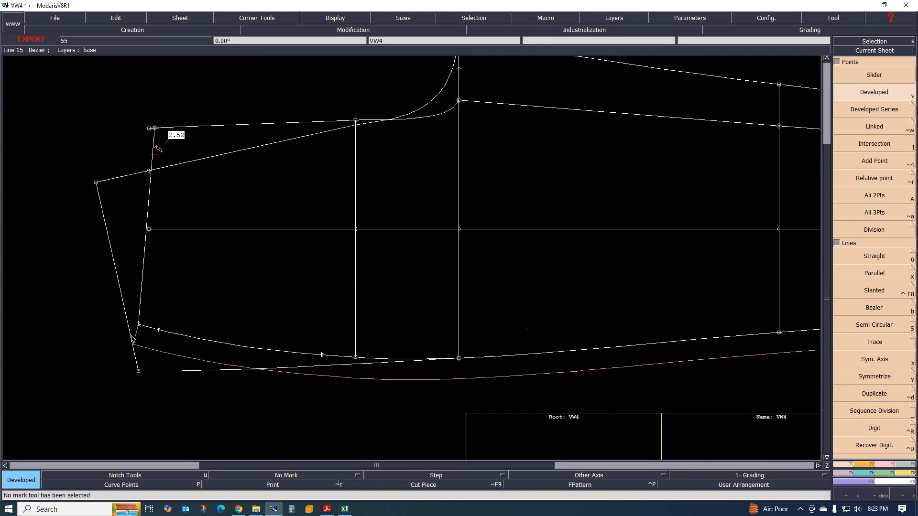
left_click(162, 331)
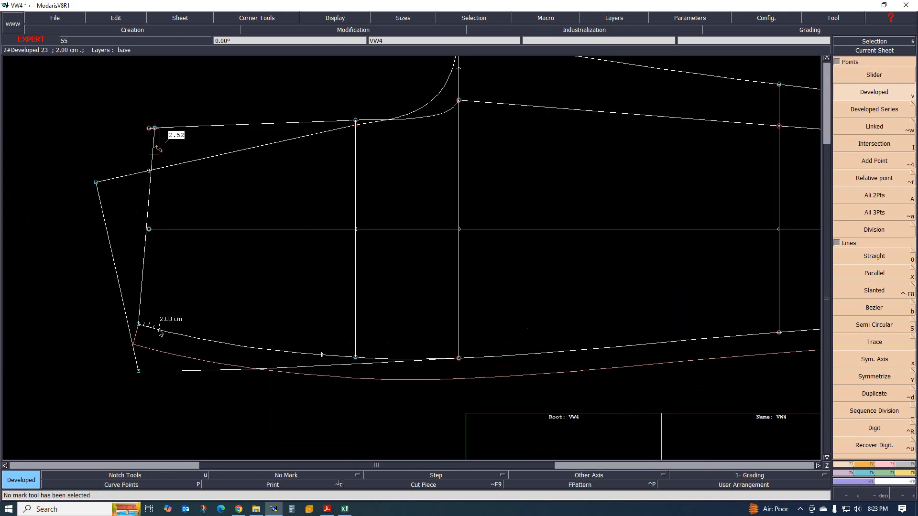
key("Escape")
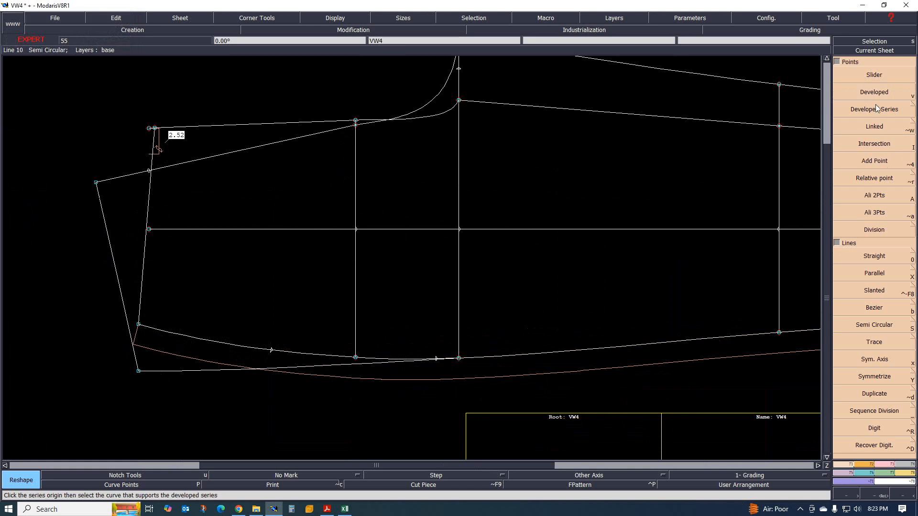
Step: Place a developed point 5 cm down the front side seam from the waist and delete the two old pocket points
key("v")
left_click(139, 330)
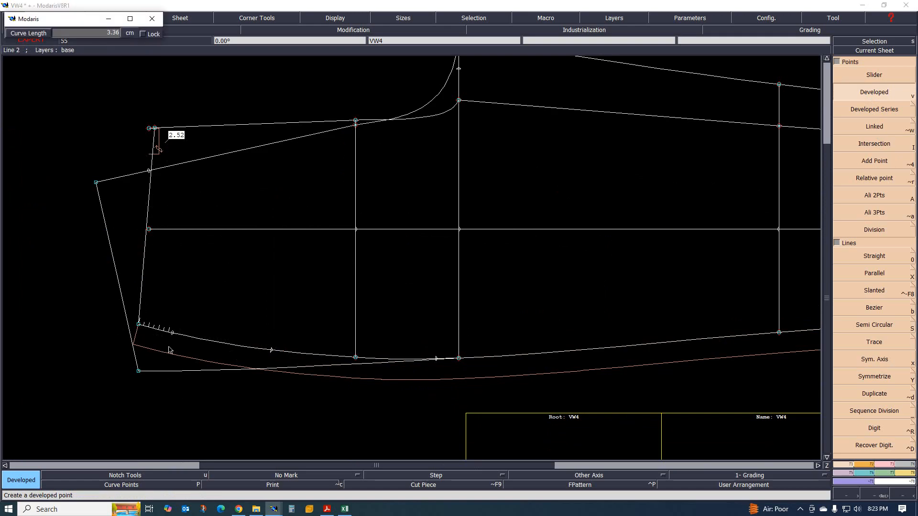
type("5")
key("Return")
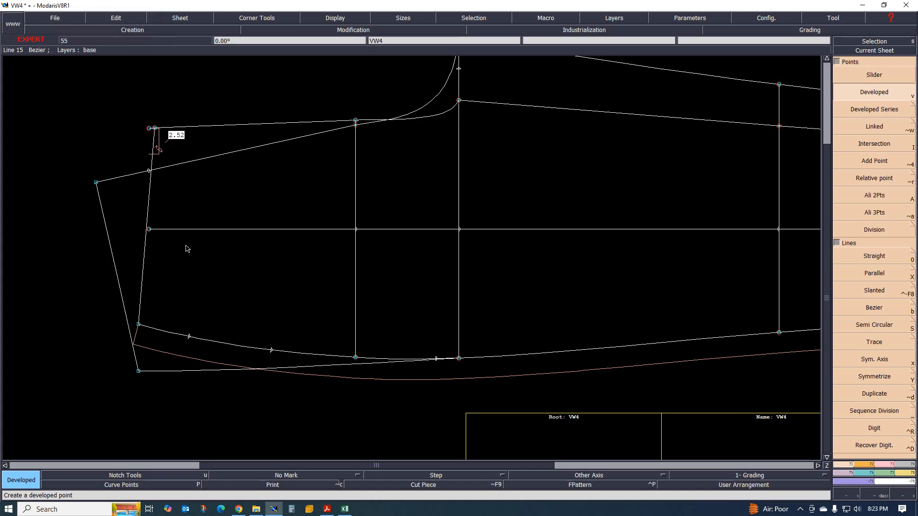
left_click(189, 337)
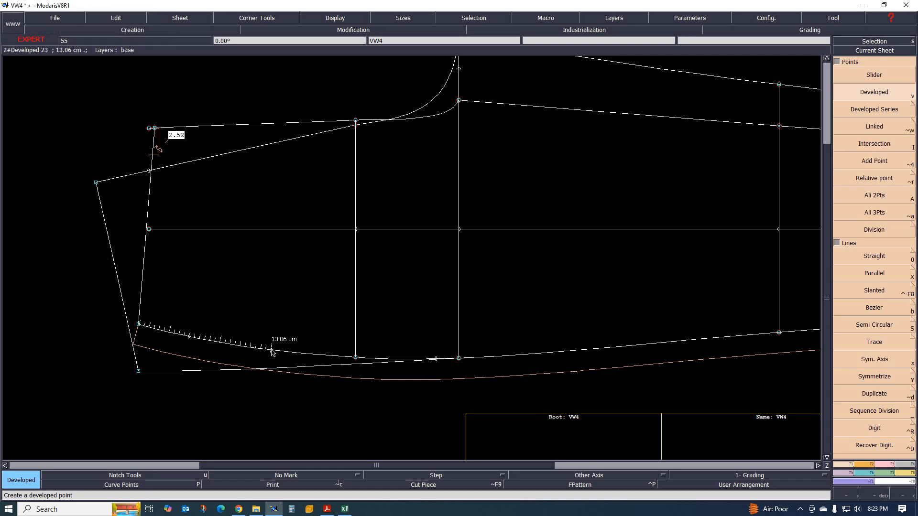
key("Delete")
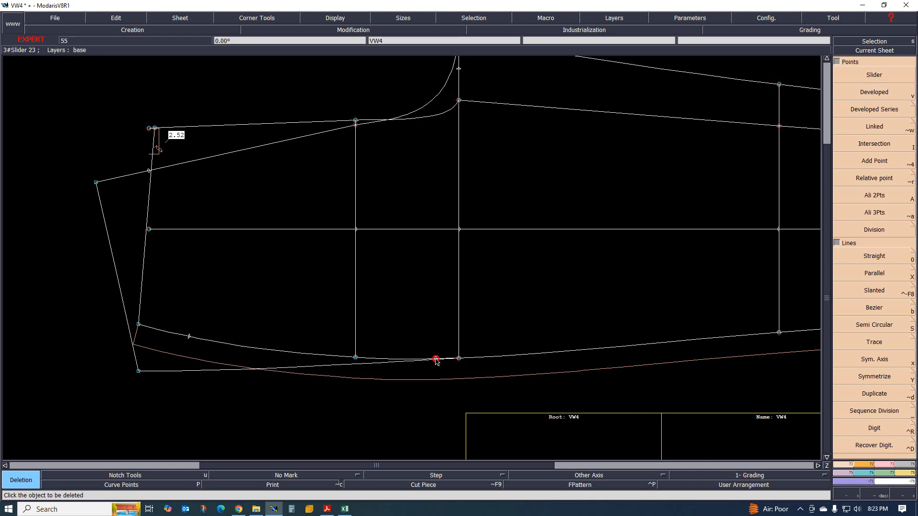
Step: Place a developed point 3 cm below the 5 cm side seam point and another 16 cm beyond it for the pocket opening
key("v")
left_click(190, 338)
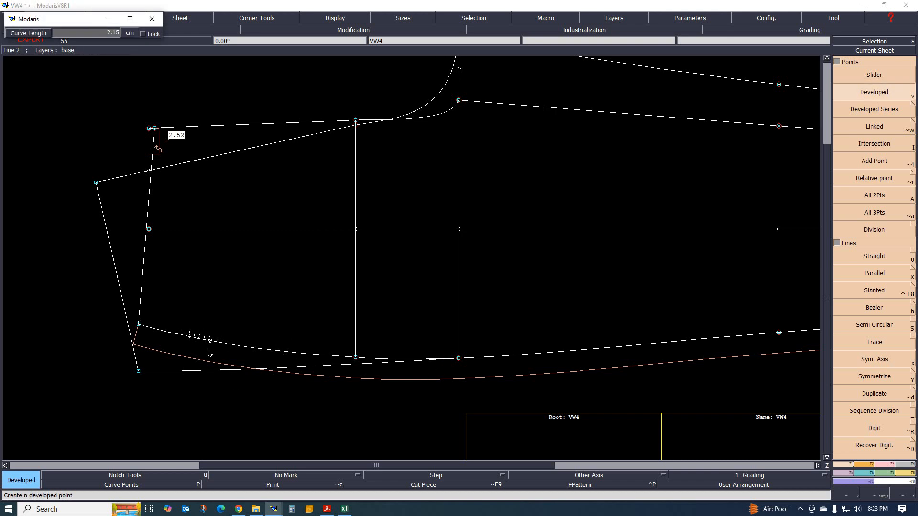
left_click(212, 353)
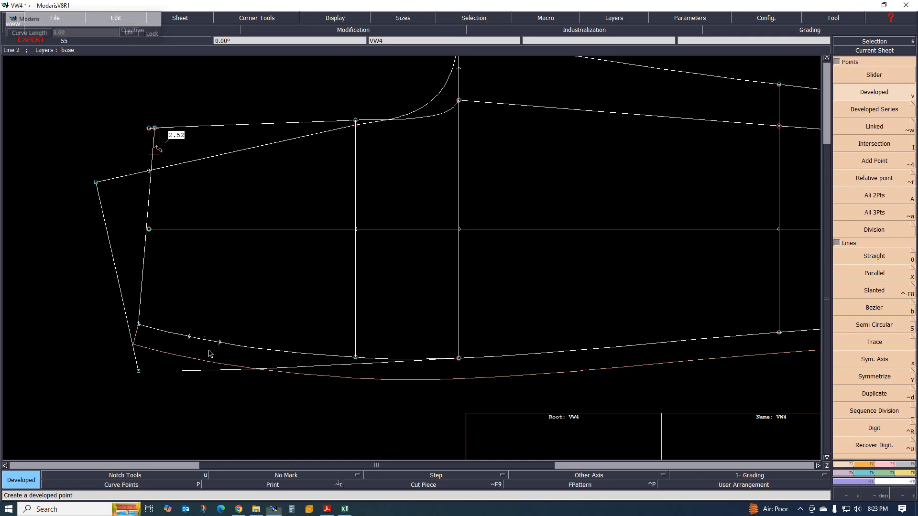
left_click(219, 343)
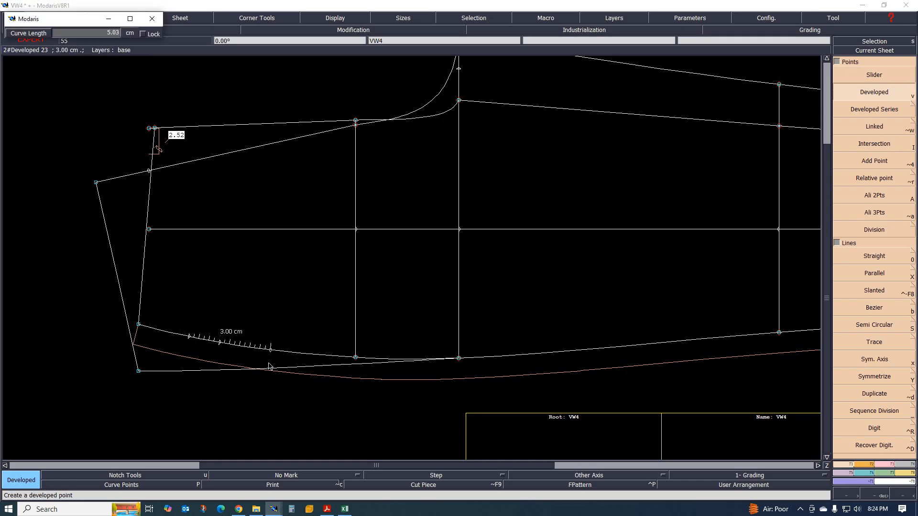
key("Down")
type("16")
key("Return")
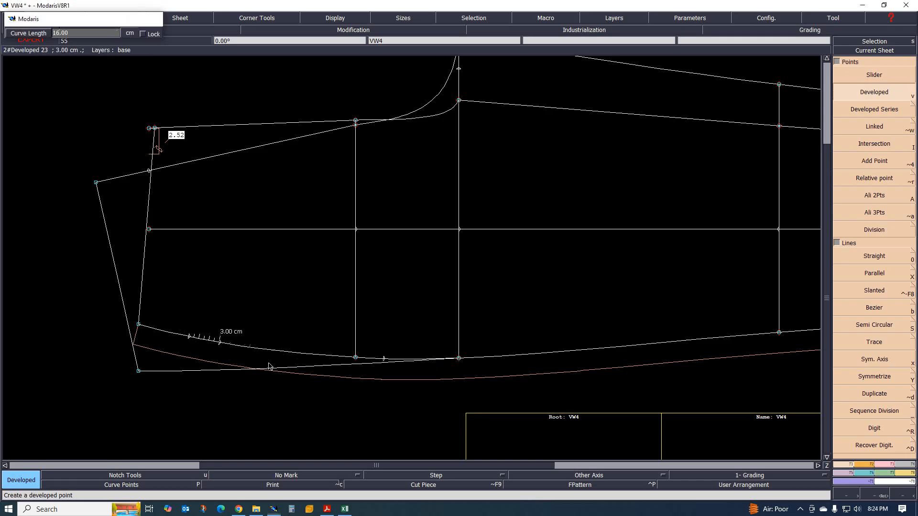
scroll(175, 355, "down", 1)
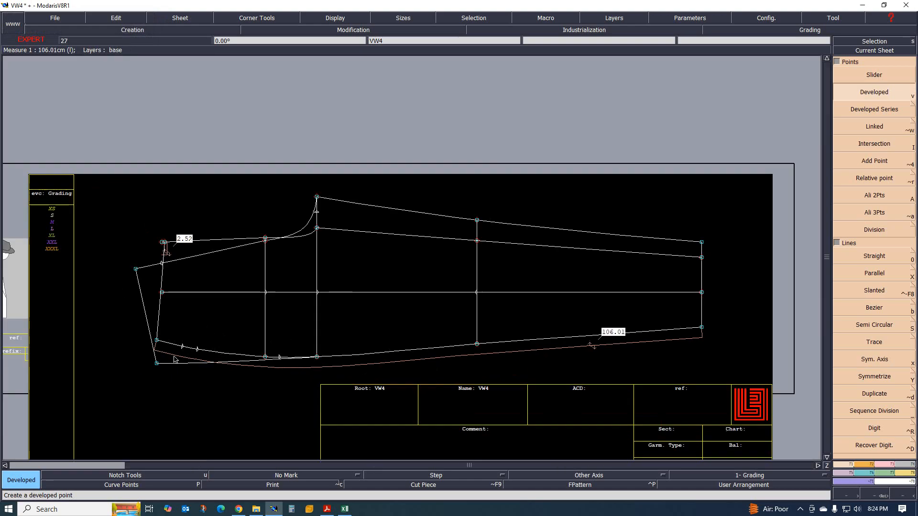
Step: Look up the inner pocket dimensions in the Acrobat tech pack and, in Modaris, place a developed point 21 cm along the side seam from the 5 cm point
left_click(327, 509)
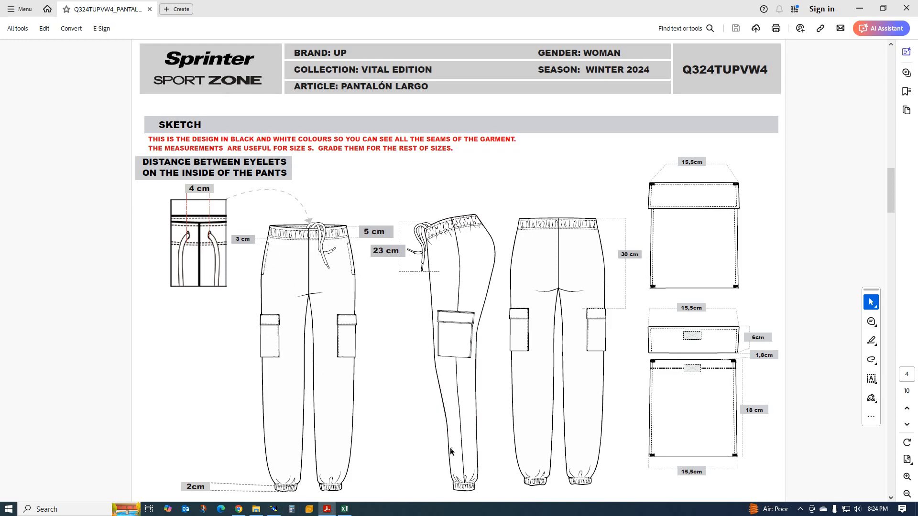
scroll(443, 407, "down", 4)
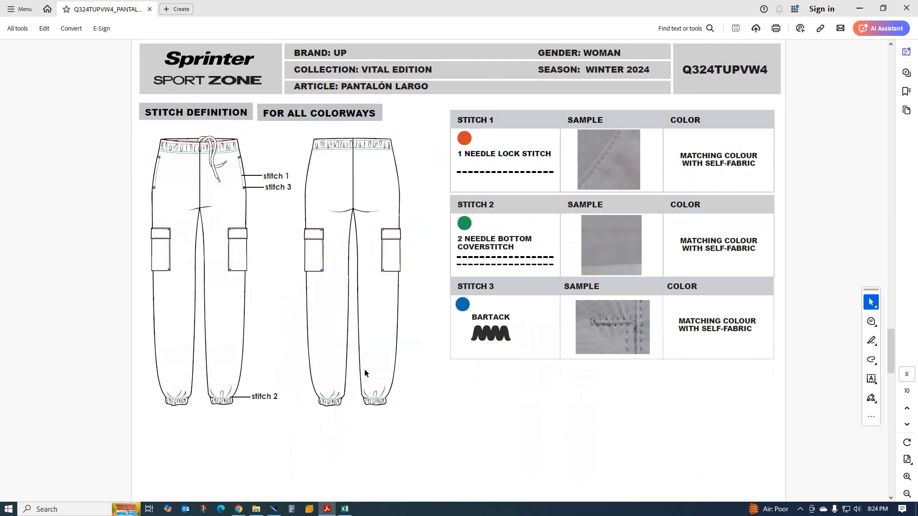
scroll(365, 370, "up", 4)
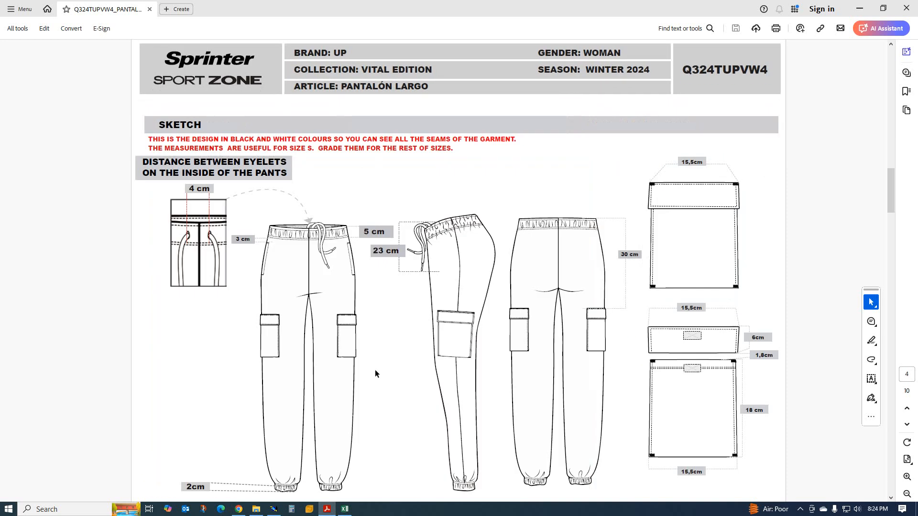
scroll(375, 374, "down", 1)
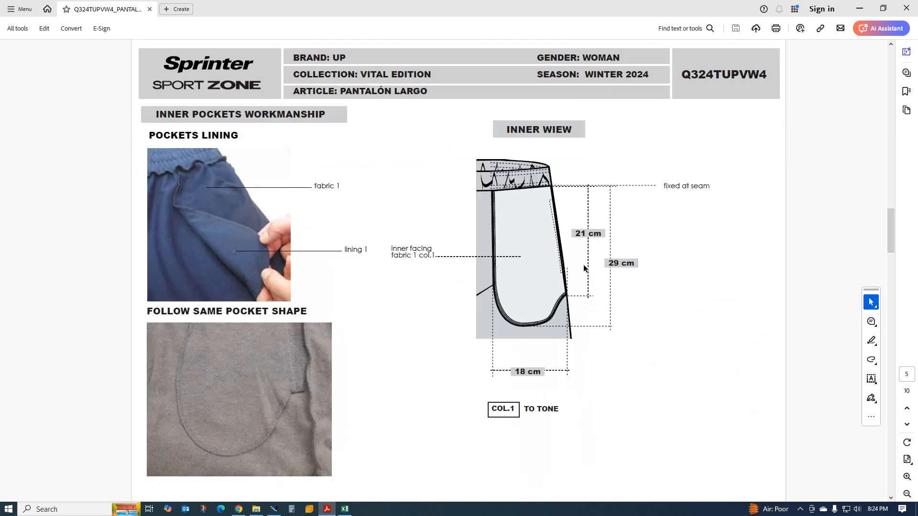
left_click(273, 509)
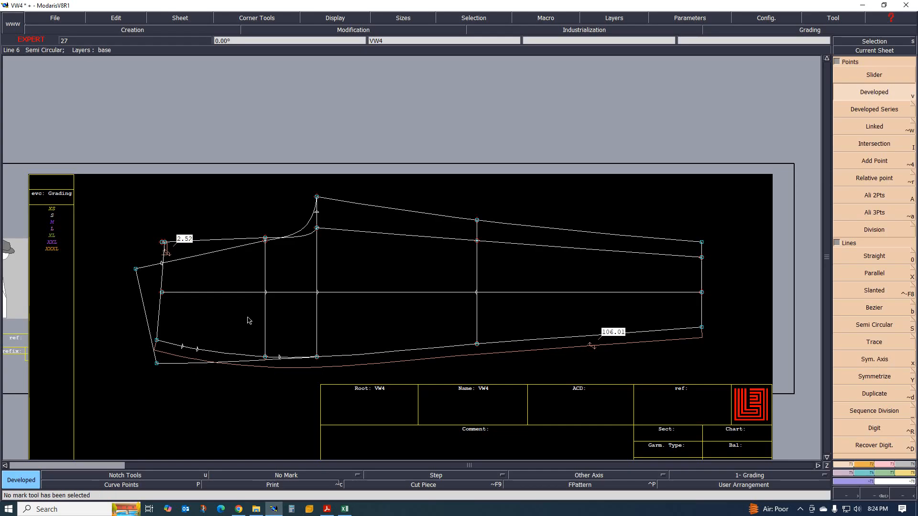
left_click(183, 349)
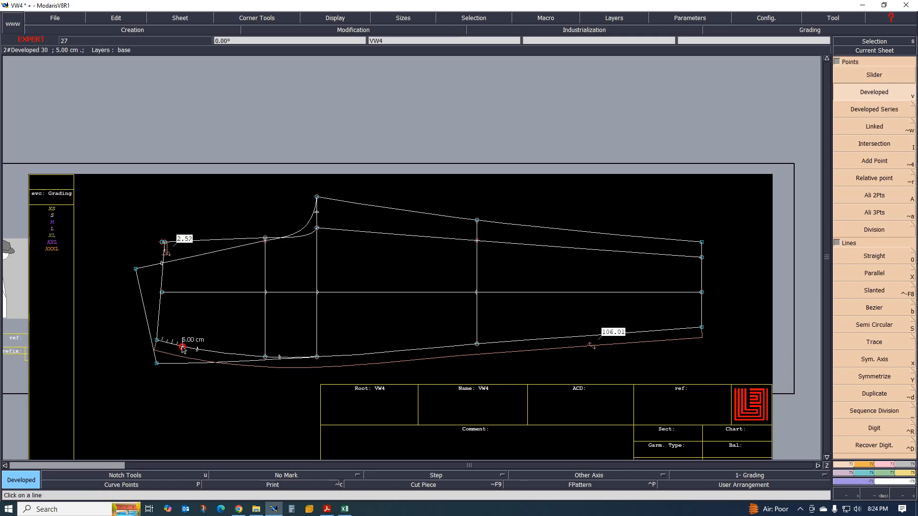
left_click(184, 348)
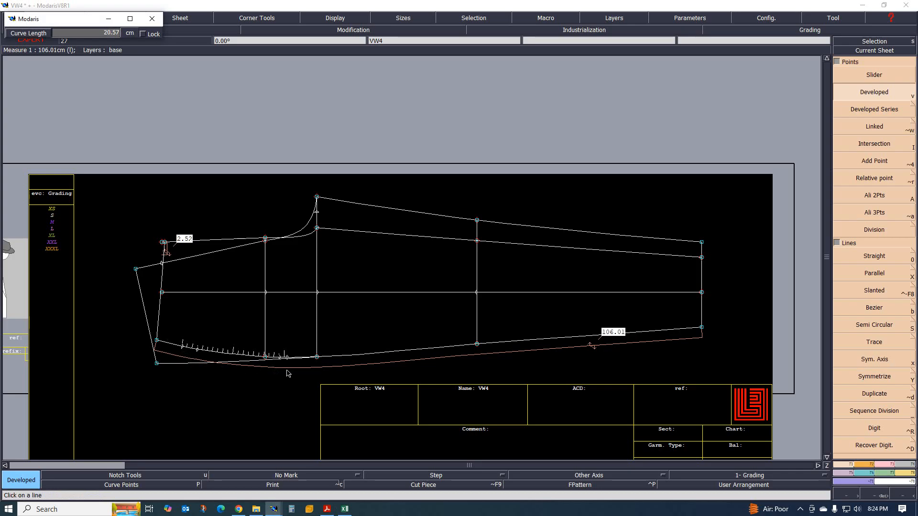
type("21")
key("Return")
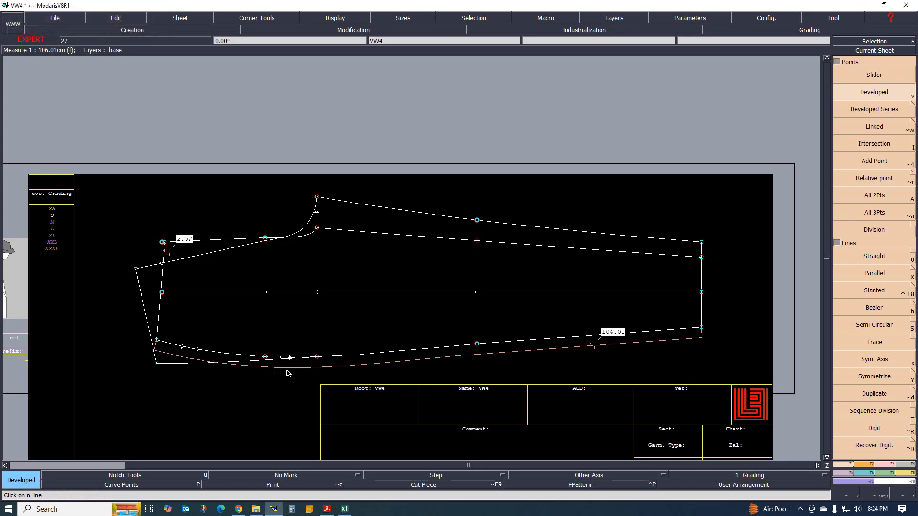
Step: Examine the pocket points along the side seam, recheck the inner pocket page in Acrobat, and return to Modaris
scroll(289, 373, "up", 2)
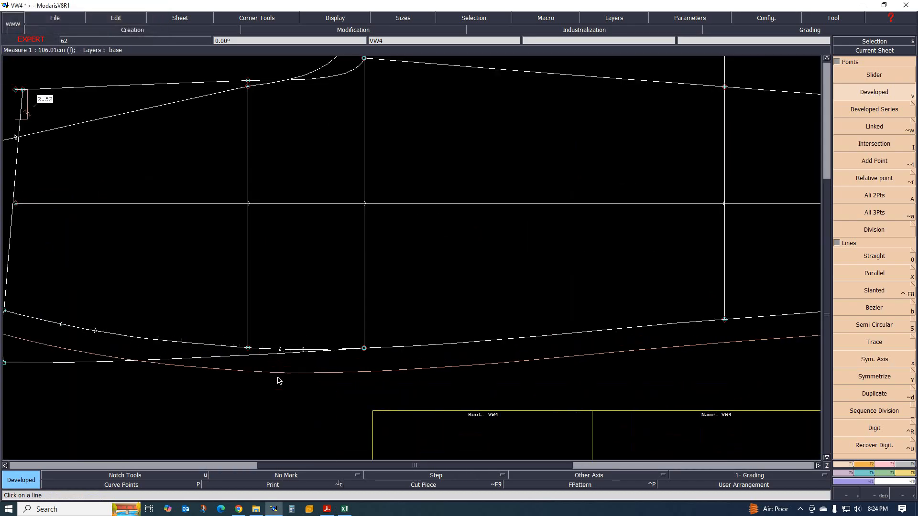
scroll(267, 357, "down", 1)
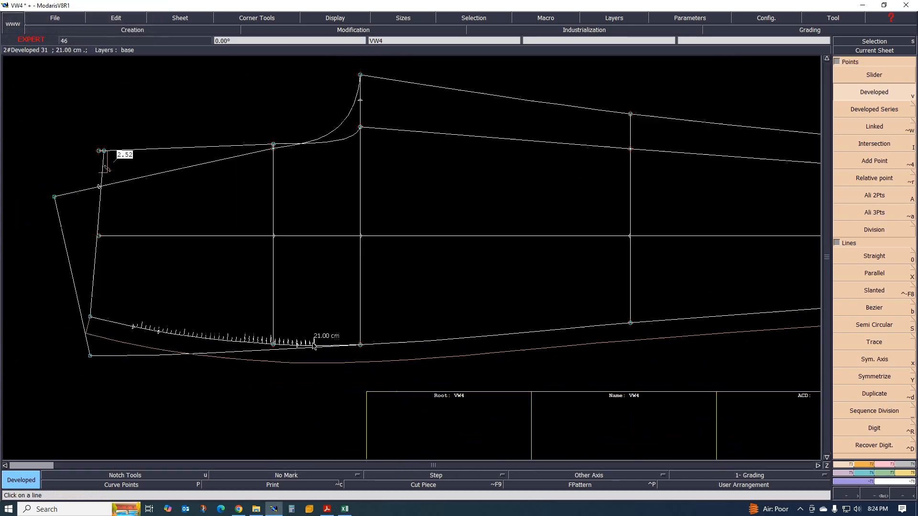
scroll(286, 351, "down", 3)
scroll(256, 350, "up", 3)
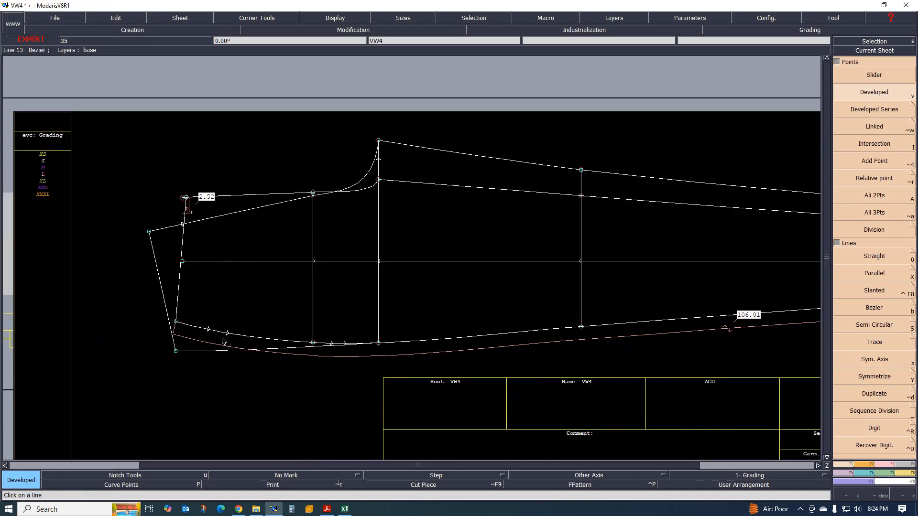
scroll(222, 341, "up", 1)
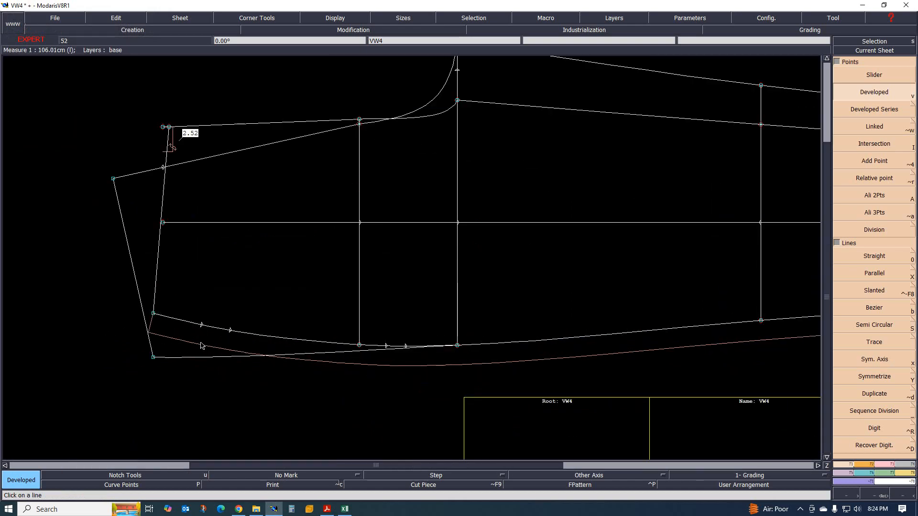
left_click(327, 511)
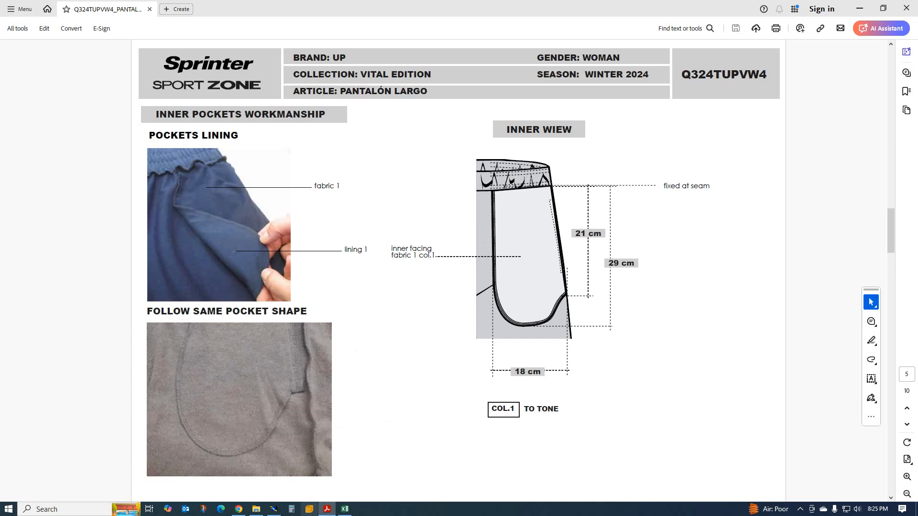
left_click(275, 513)
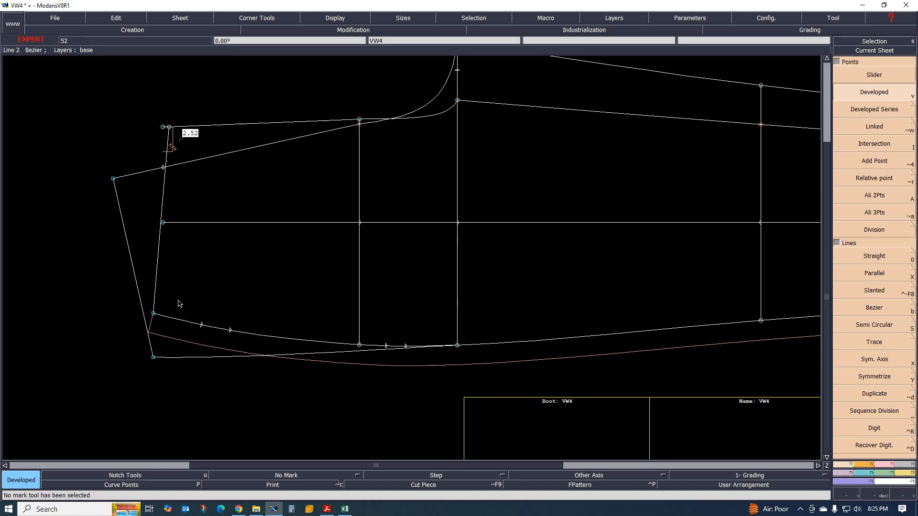
Step: Place a developed point at -2.5 cm from the 5 cm side seam point, toward the waist
left_click(201, 326)
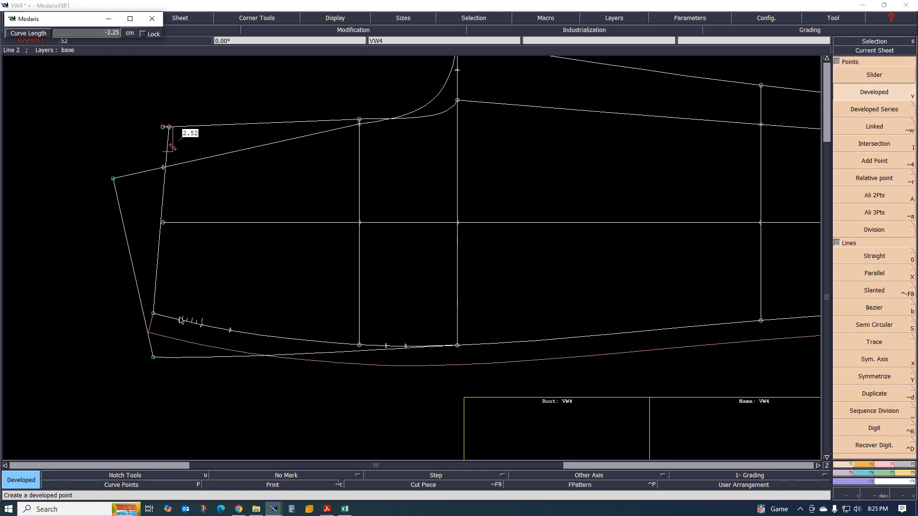
key("Down")
type("-2.5")
key("Return")
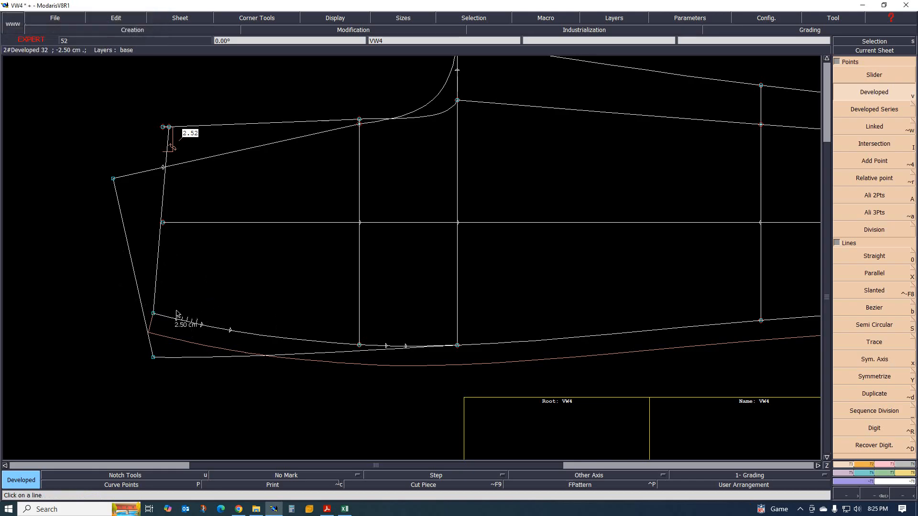
Step: Draw the rough pocket bag outline with Bezier from the -2.5 cm point through three inner corner points to the 21 cm side seam point
key("b")
left_click(177, 319)
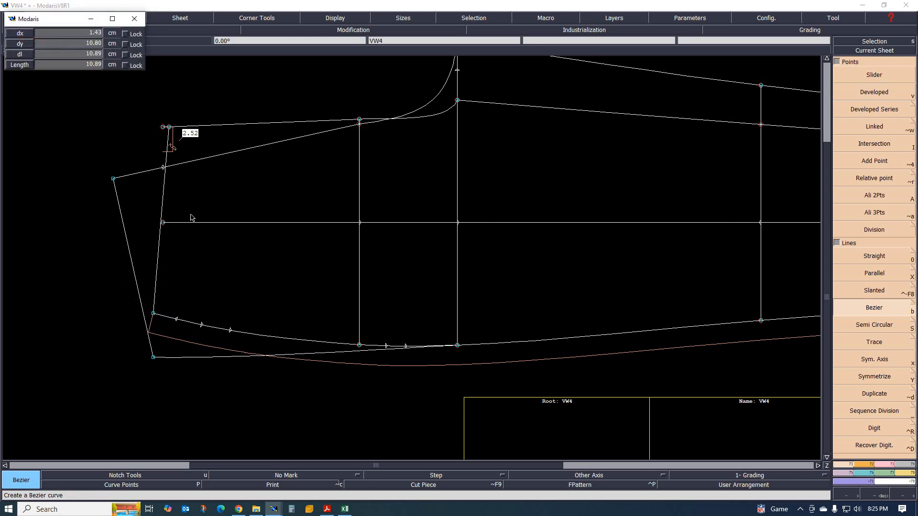
left_click(190, 188)
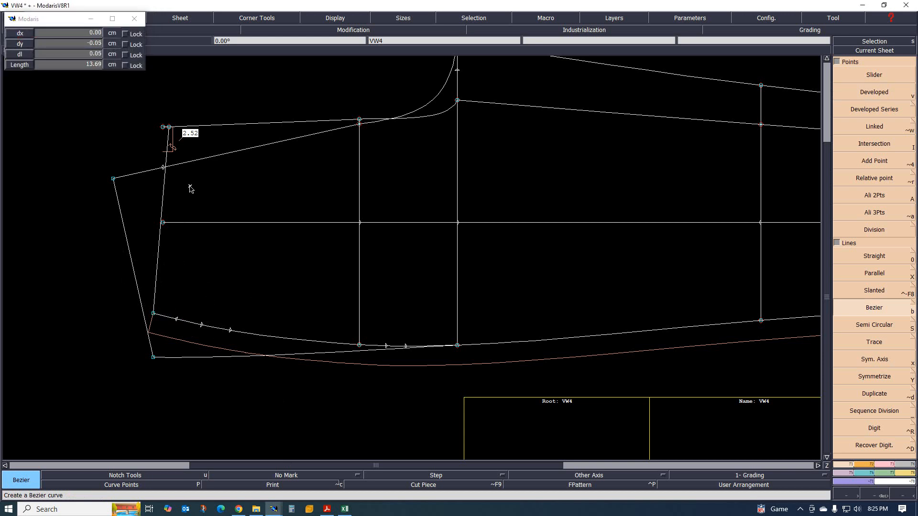
left_click(375, 200)
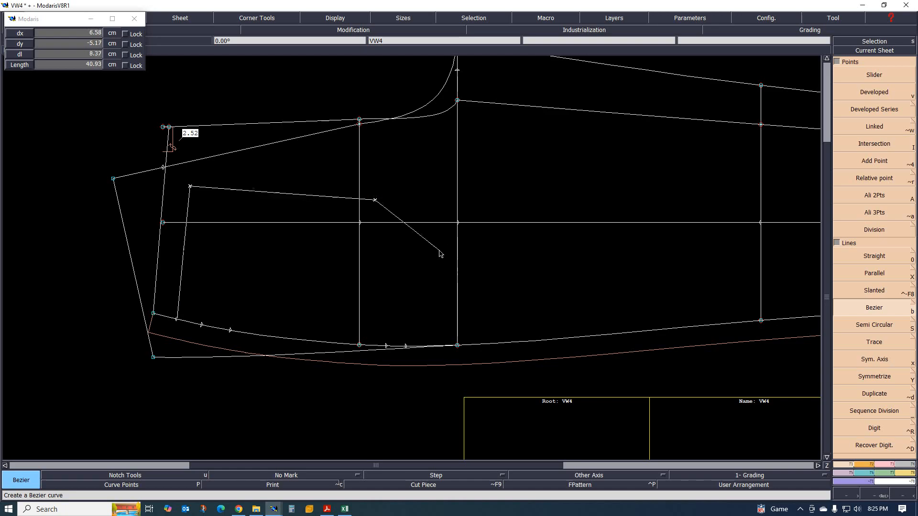
left_click(436, 268)
left_click(406, 348)
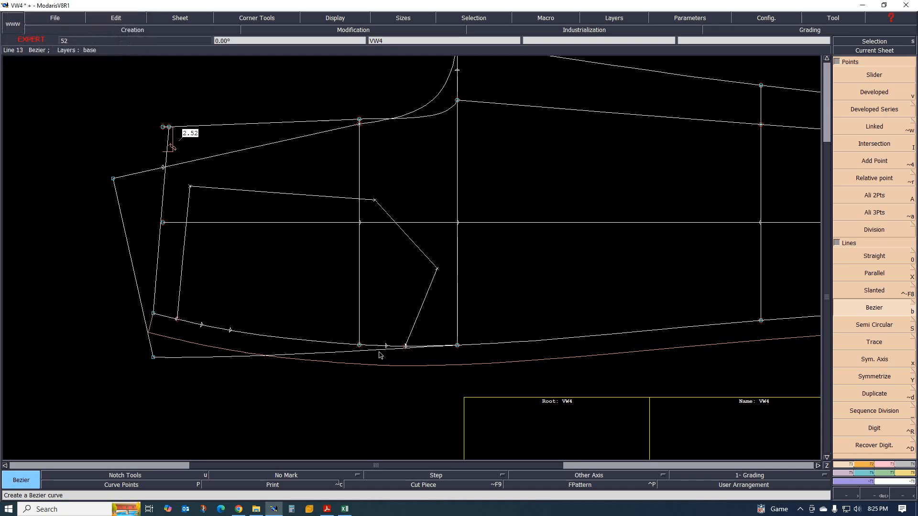
Step: Add notches at the upper and lower pocket opening points on the front side seam
key("u")
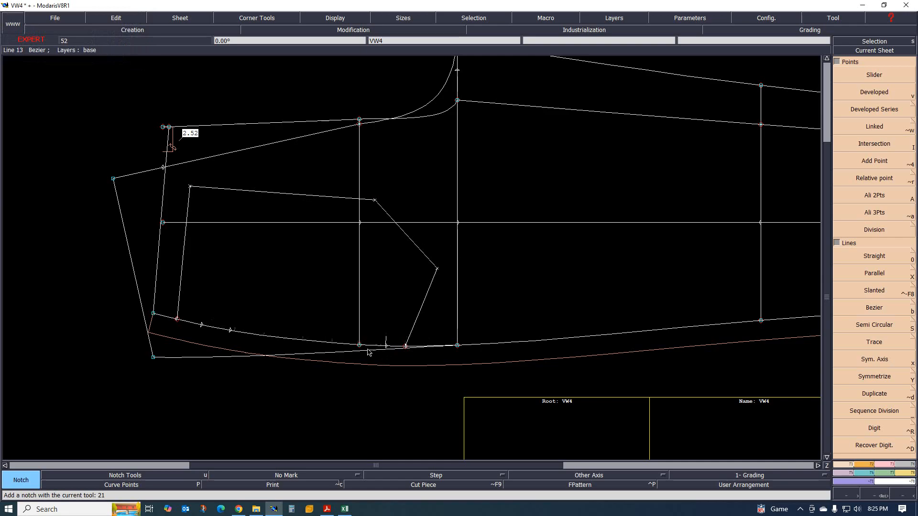
left_click(230, 329)
left_click(199, 326)
left_click(885, 465)
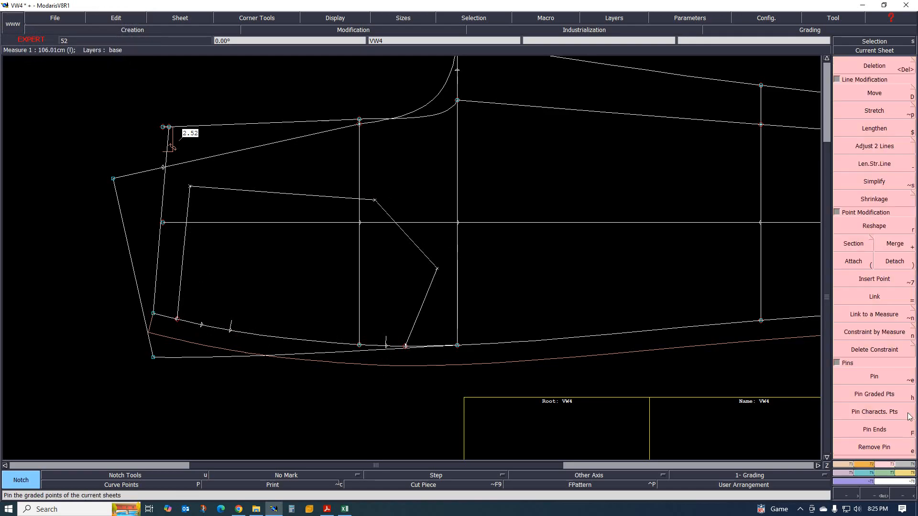
Step: Show the curve handles and reshape the lower end of the front pocket bag outline into a rounded curve meeting the side seam
left_click(881, 229)
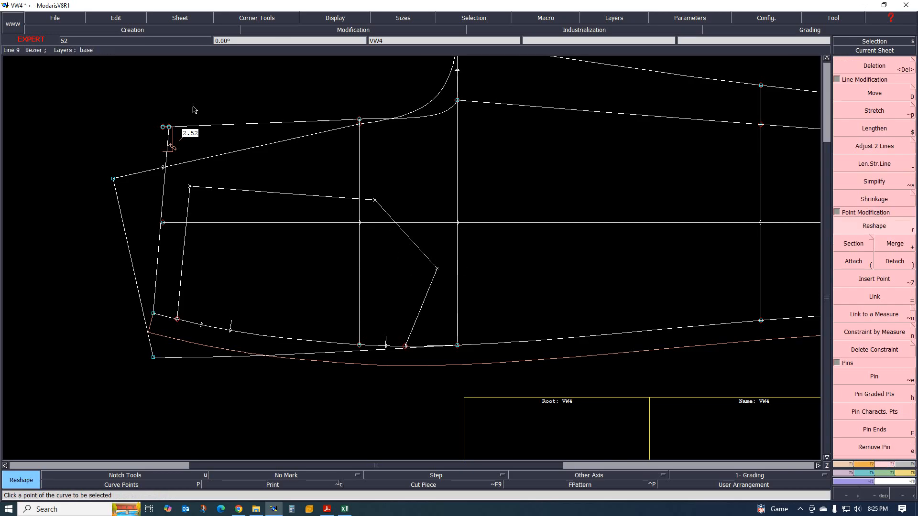
left_click(334, 20)
left_click(334, 206)
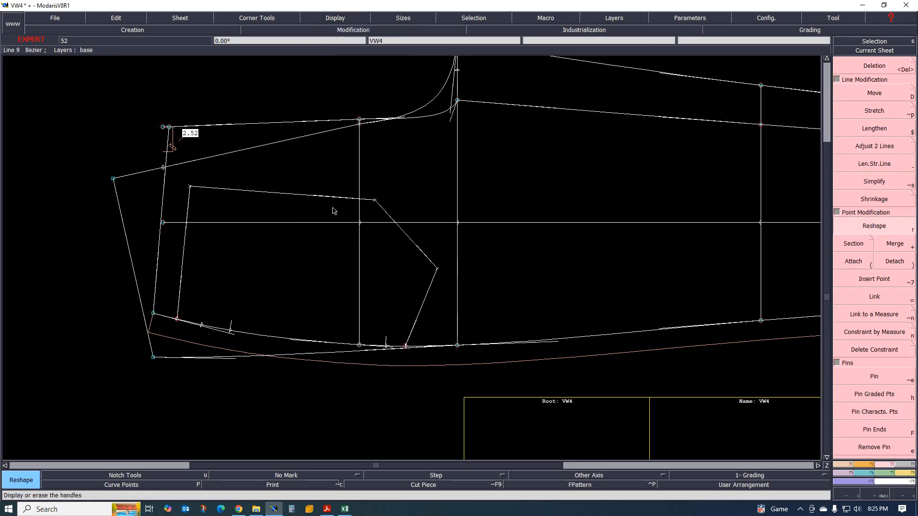
left_click(392, 220)
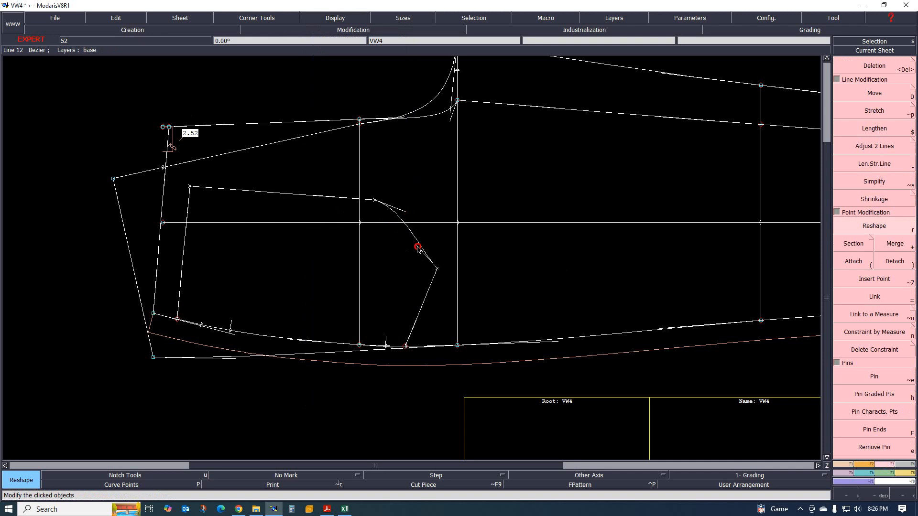
left_click(436, 266)
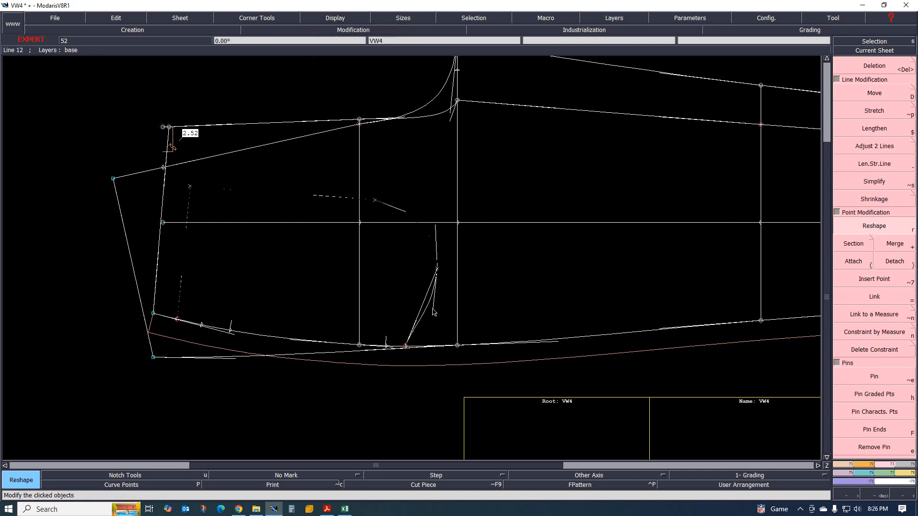
left_click(416, 318)
left_click(432, 308)
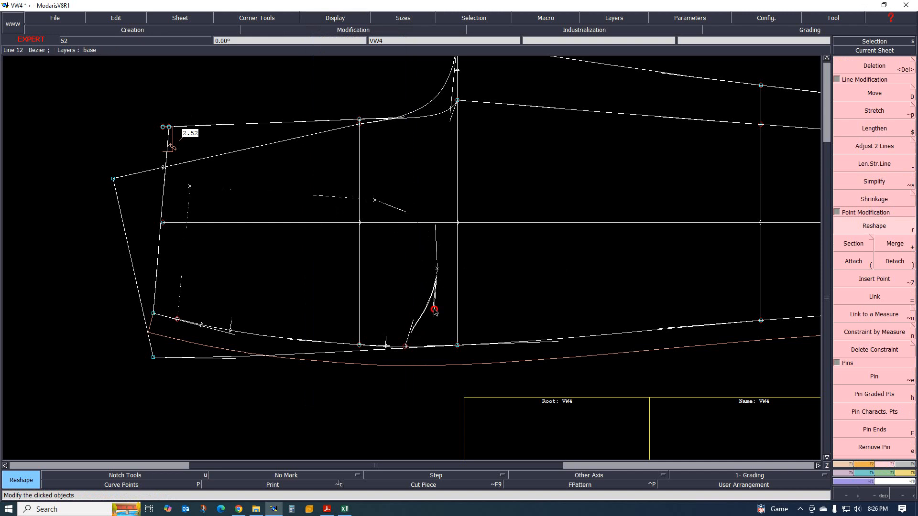
left_click(409, 215)
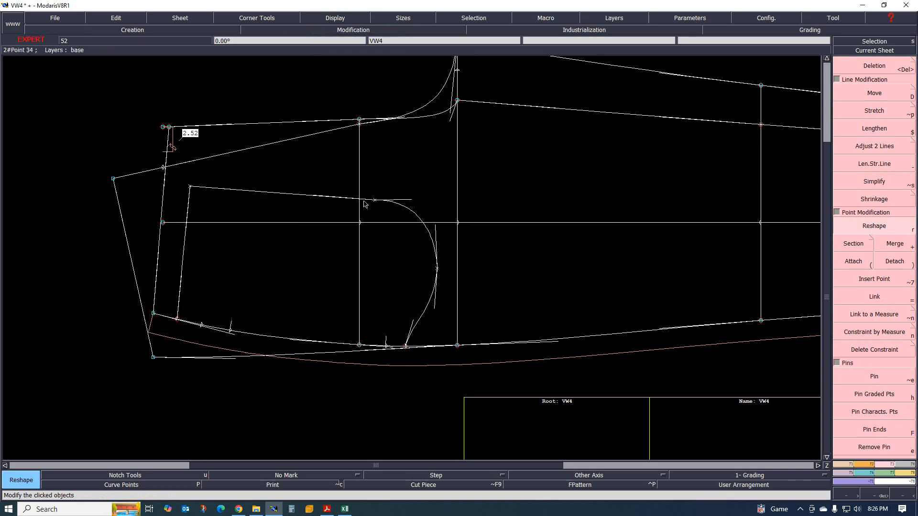
left_click(399, 209)
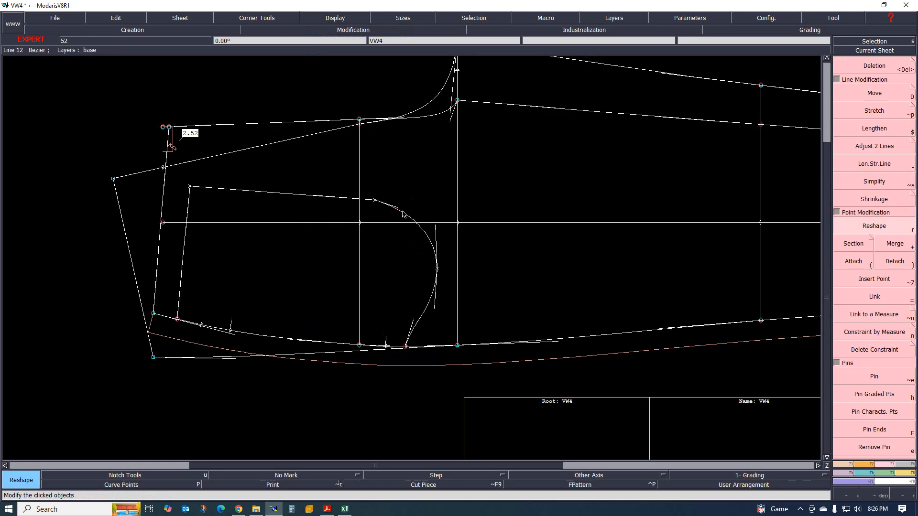
left_click(409, 205)
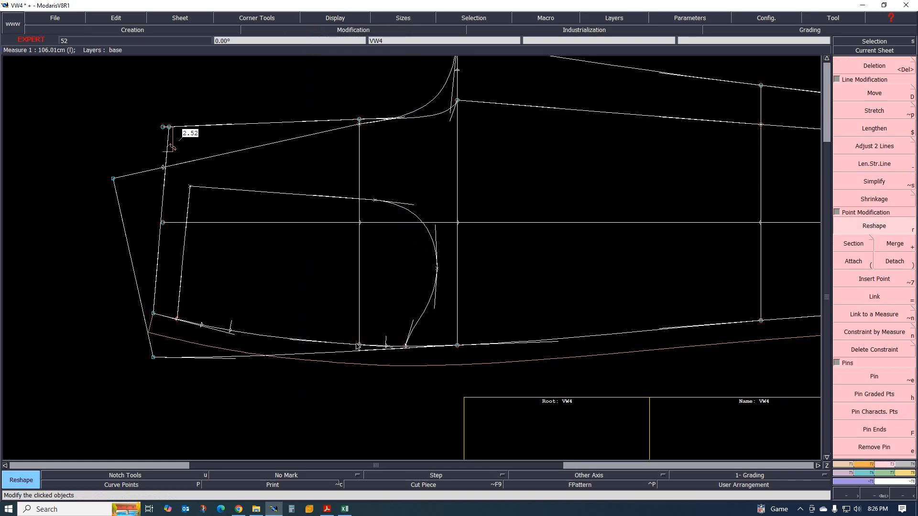
Step: Recheck the inner pocket width in Acrobat and, back in Modaris, place a relative point about 18 cm from the side seam near the lower pocket notch
mouse_move(345, 507)
left_click(354, 471)
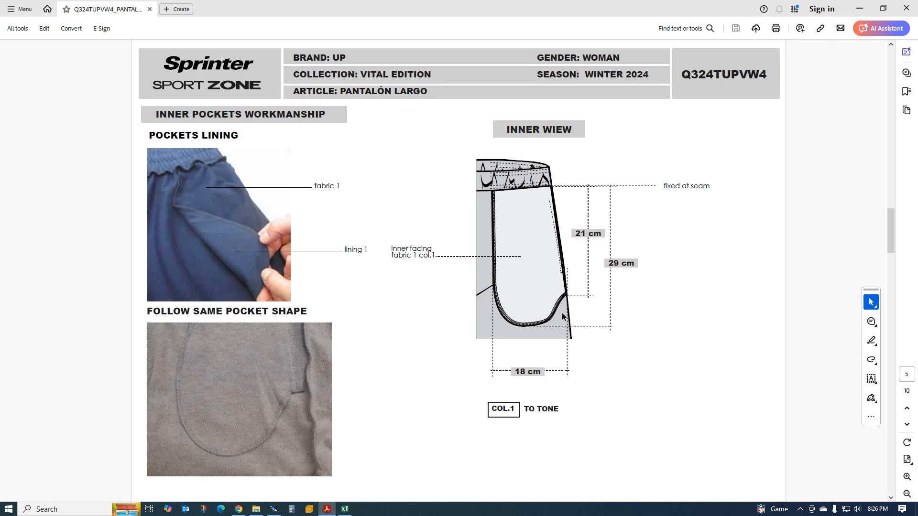
left_click(274, 509)
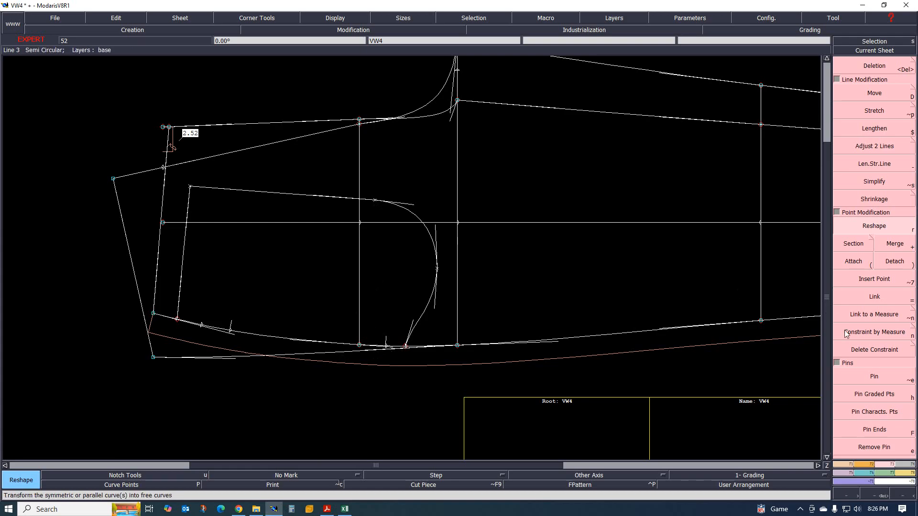
left_click(849, 465)
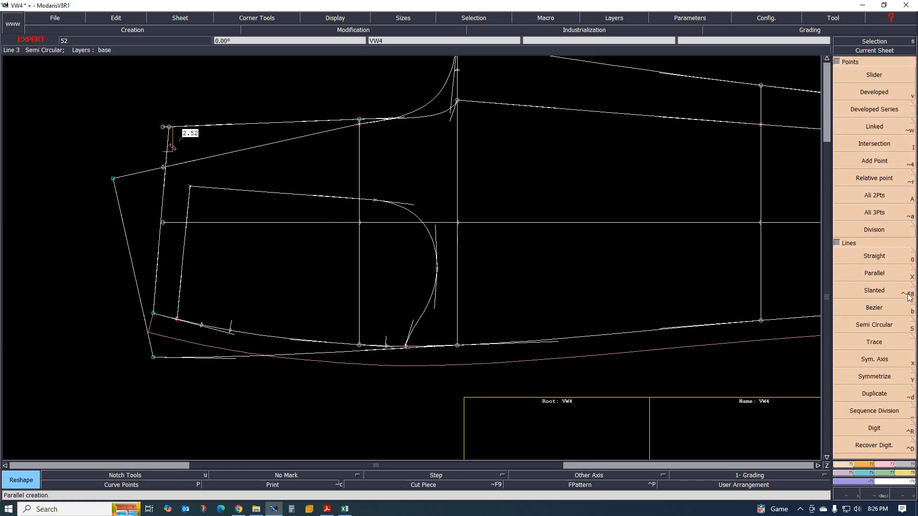
left_click(880, 178)
left_click(393, 347)
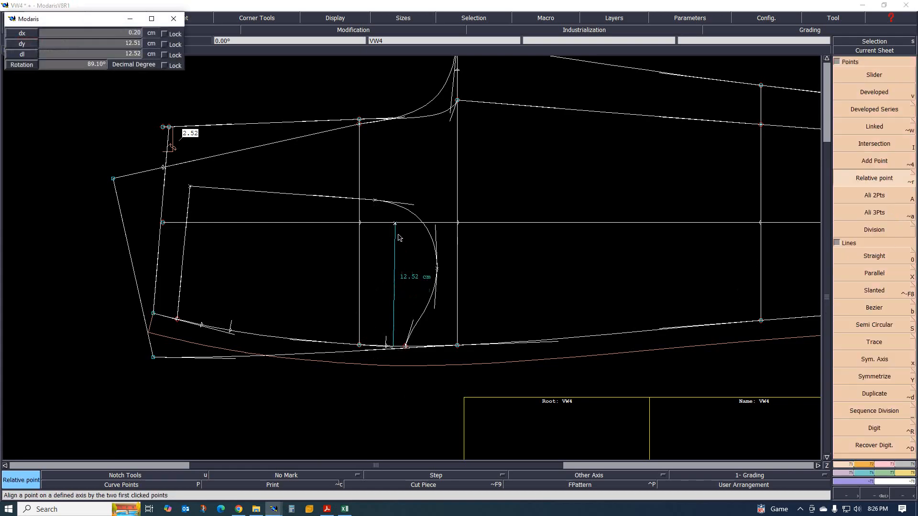
left_click(388, 171)
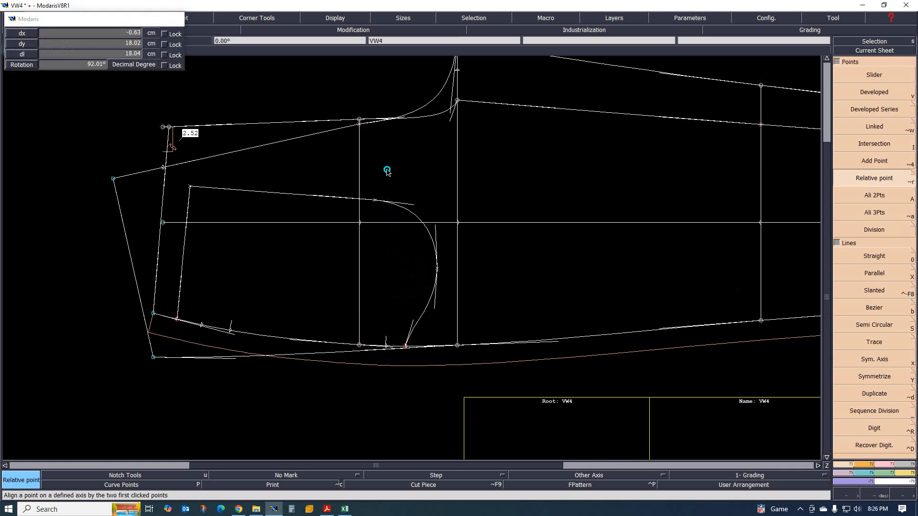
Step: Reshape the pocket bag's inner edge, moving its lower corner to the 18 cm point and its waist-side corner slightly outward
key("Escape")
left_click(376, 201)
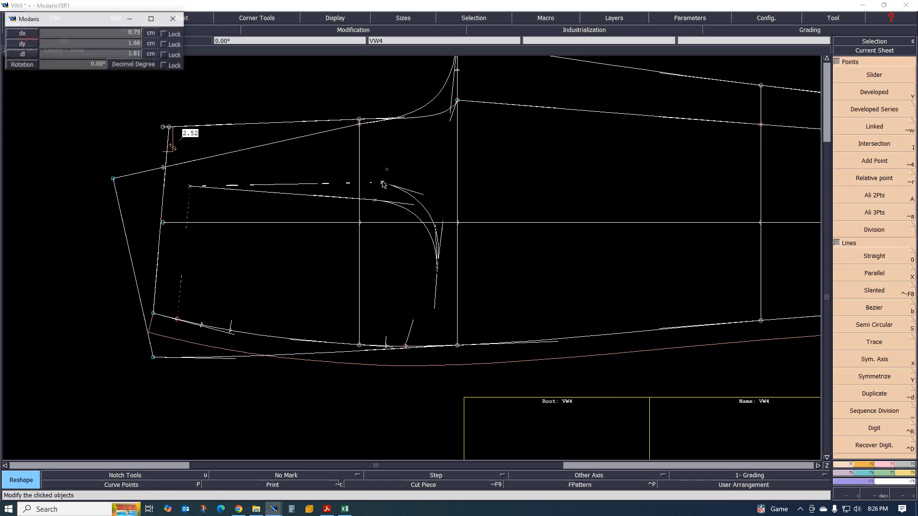
left_click(383, 170)
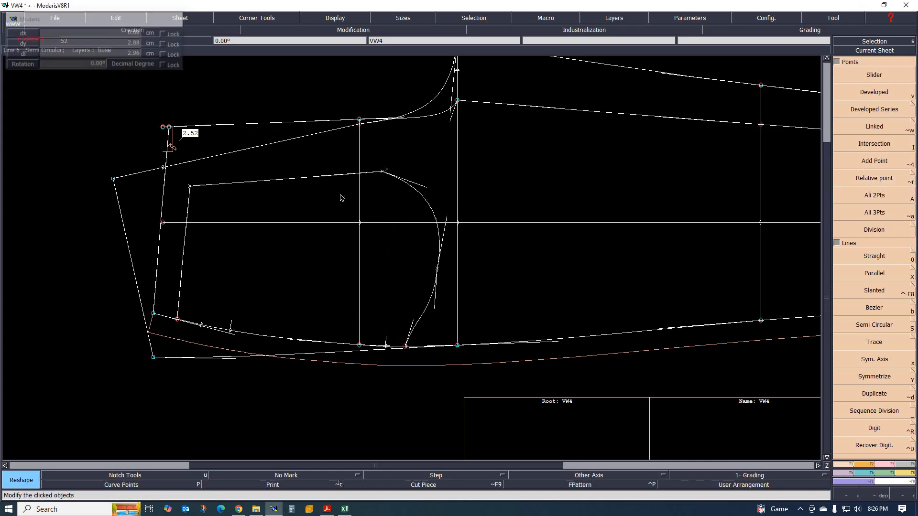
left_click(191, 186)
left_click(190, 181)
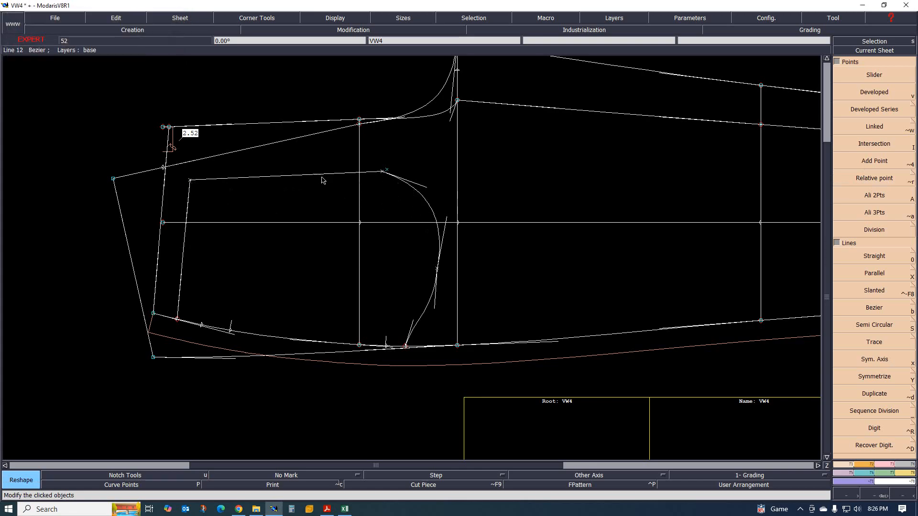
Step: Curve the pocket bag's inner edge with its handles and shift the bottom point slightly toward the hem
left_click(337, 177)
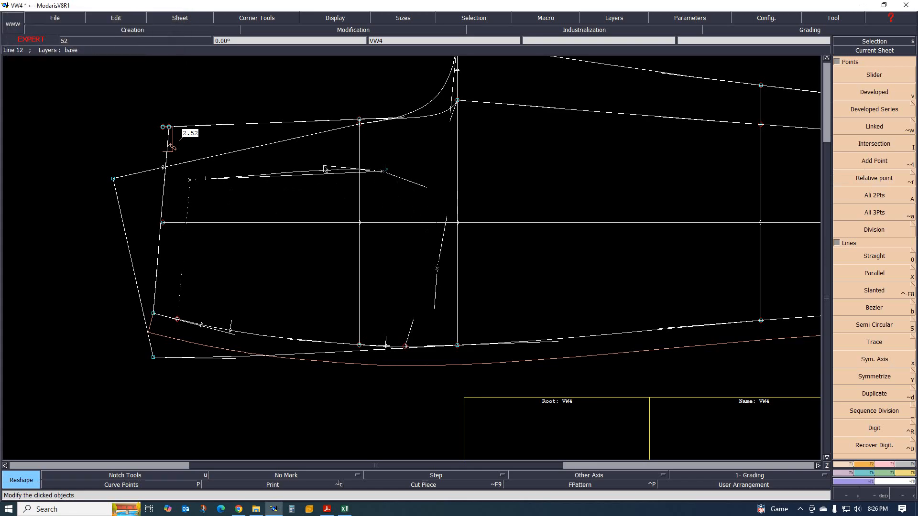
left_click(282, 187)
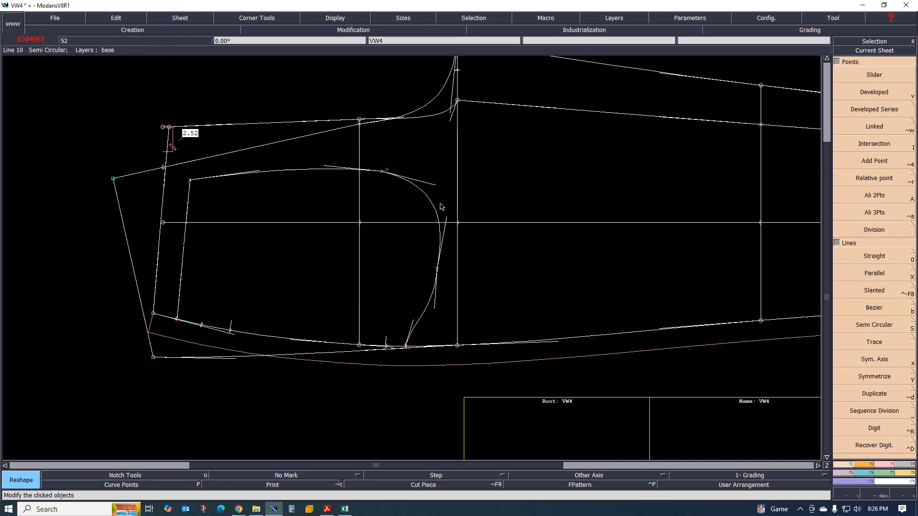
left_click(437, 268)
left_click(444, 269)
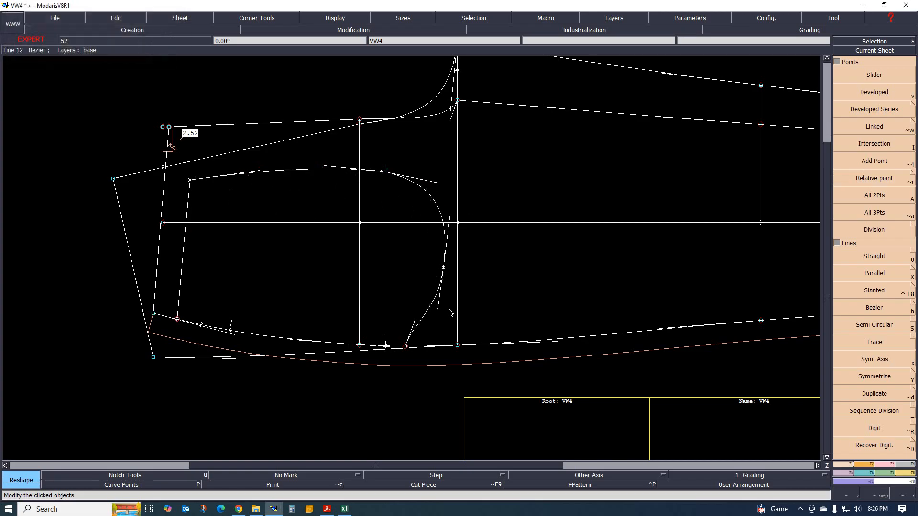
Step: Recheck the pocket depth in Acrobat and, back in Modaris, place a relative point about 29 cm from the 5 cm side seam point, toward the hem
left_click(328, 510)
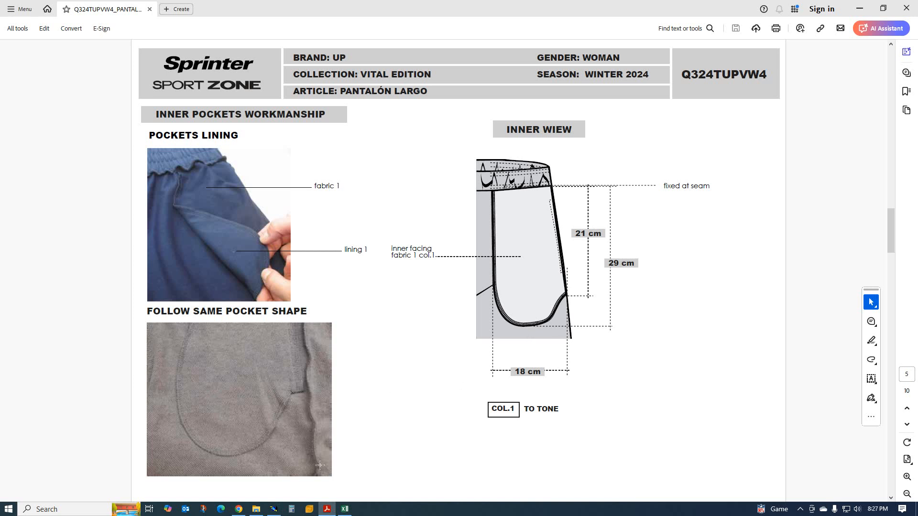
left_click(274, 509)
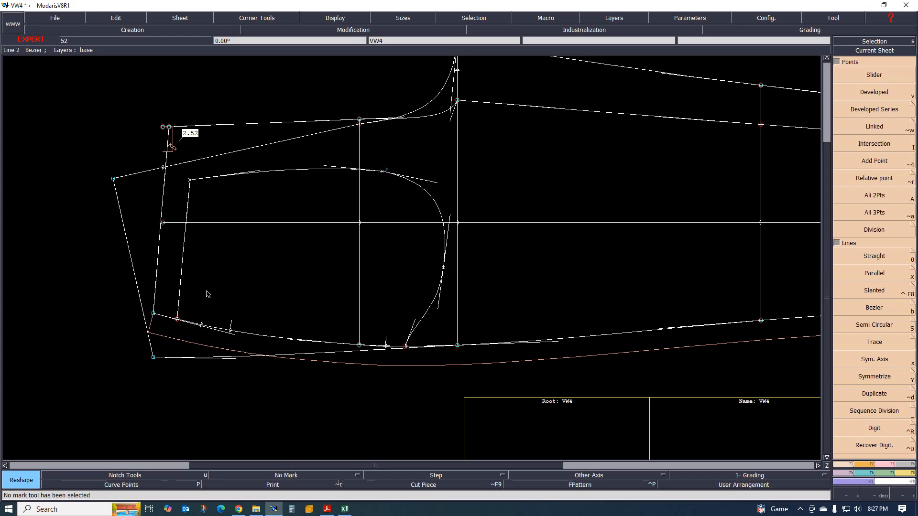
mouse_move(201, 329)
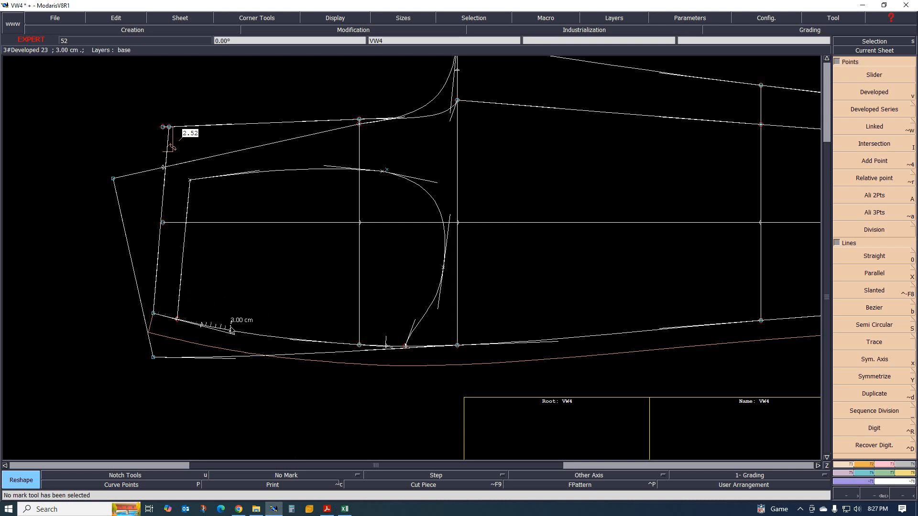
left_click(876, 181)
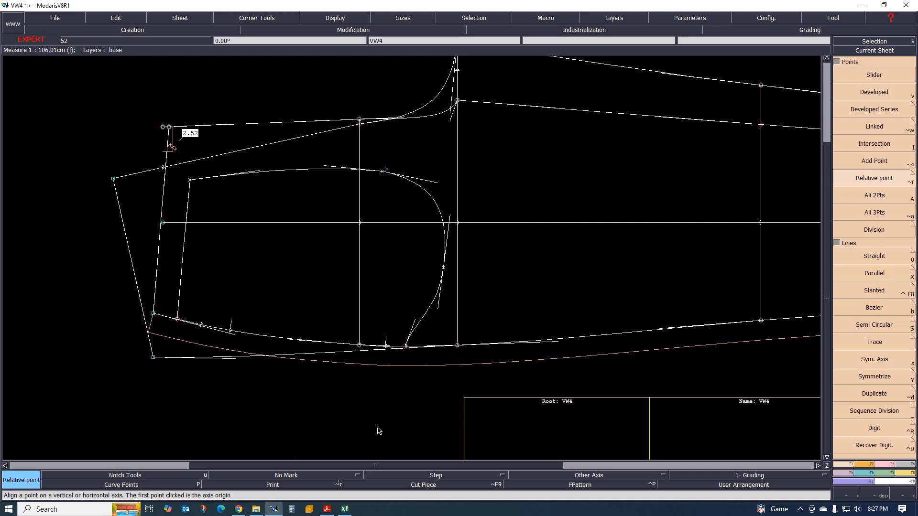
left_click(201, 325)
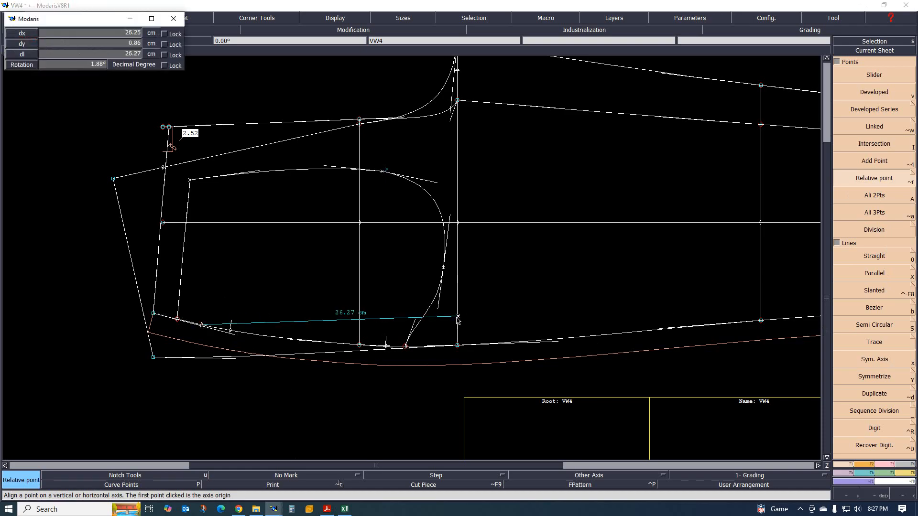
left_click(484, 316)
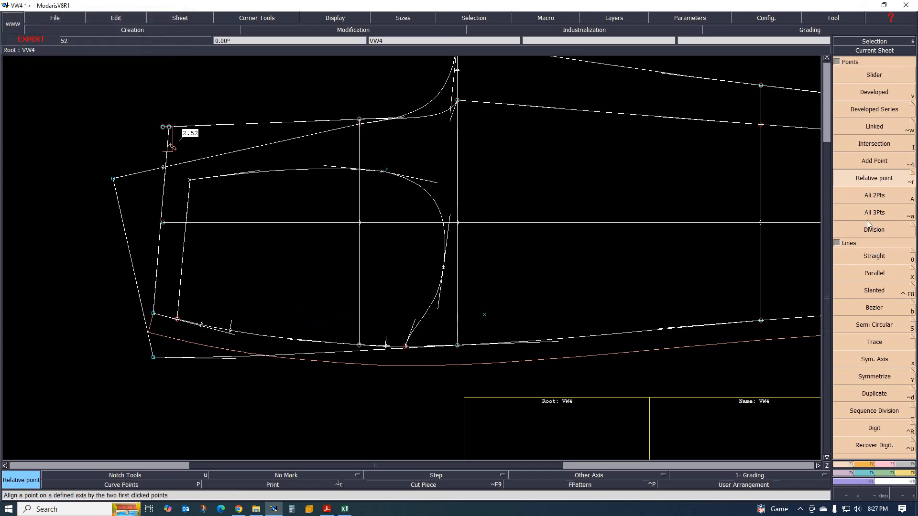
Step: Align the pocket bag's bottom point with the 29 cm depth point using Ali 2Pts
left_click(870, 204)
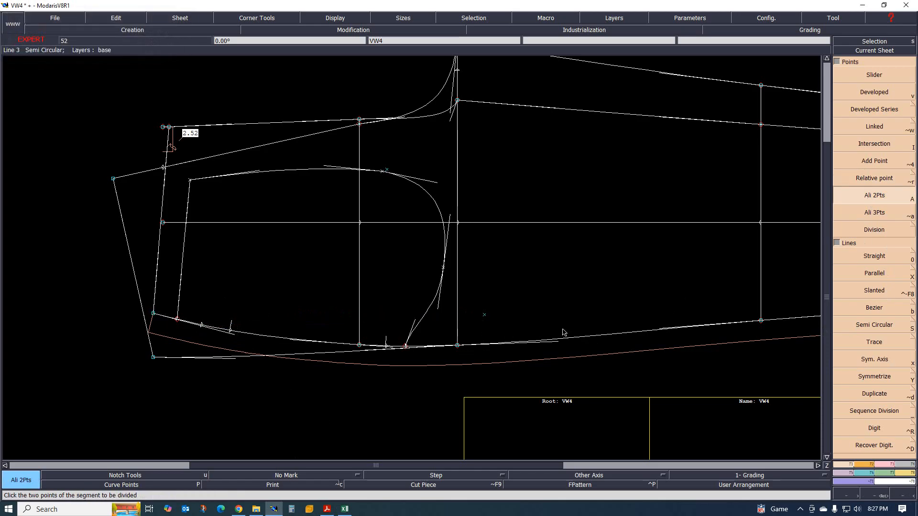
left_click(485, 315)
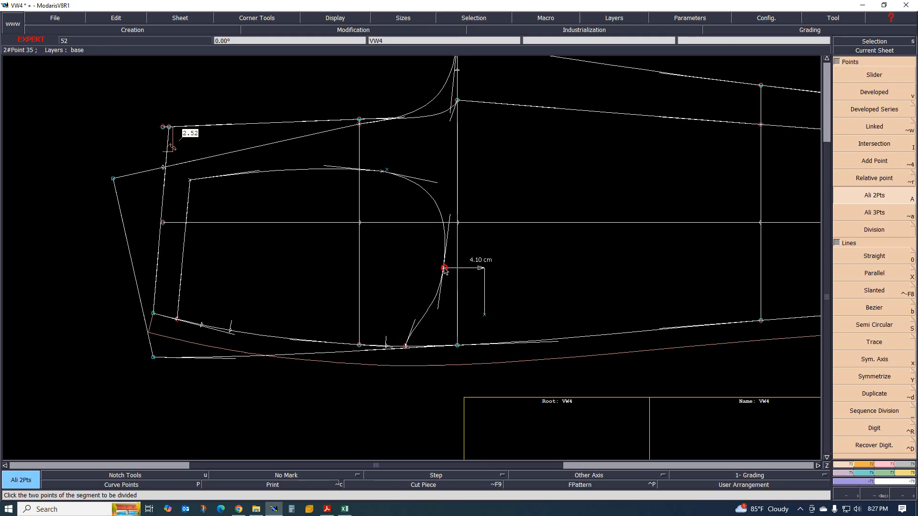
left_click(443, 267)
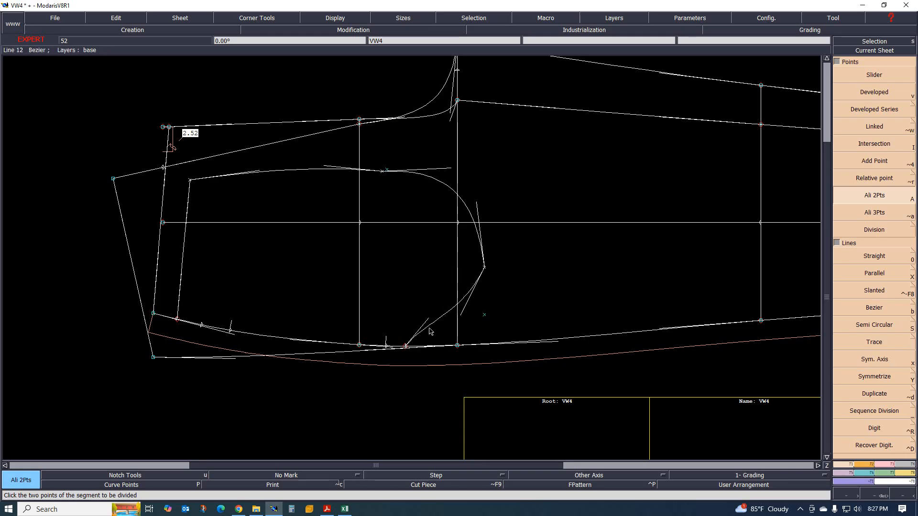
Step: Reshape the handles along the pocket bag's inner edge so it runs nearly straight into the bottom curve
key("r")
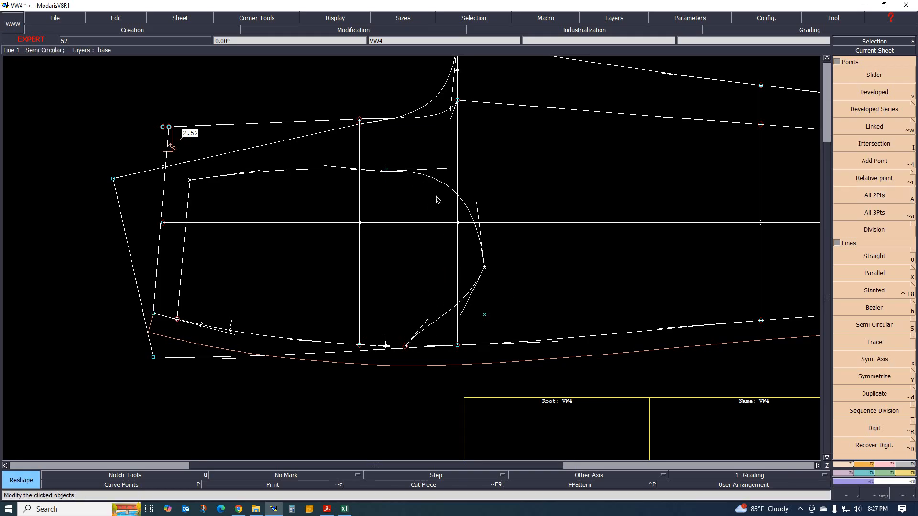
left_click(451, 168)
left_click(455, 179)
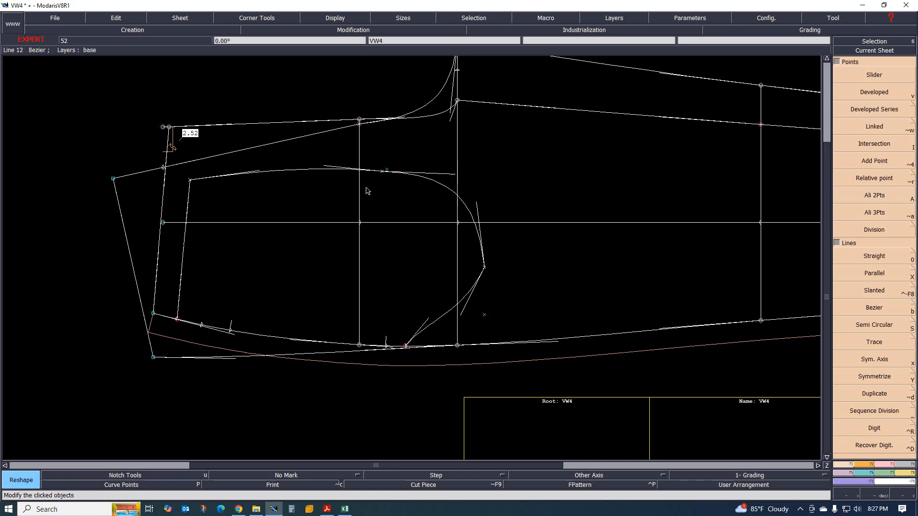
left_click(326, 166)
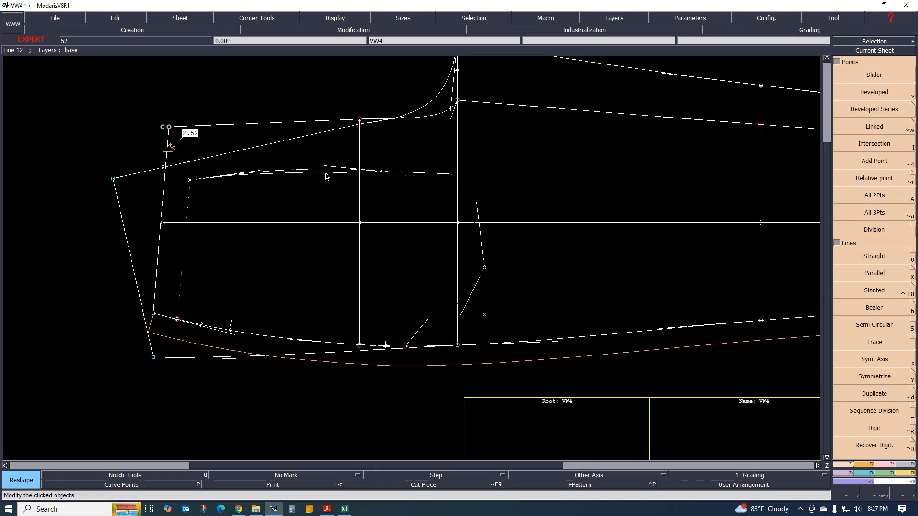
left_click(256, 174)
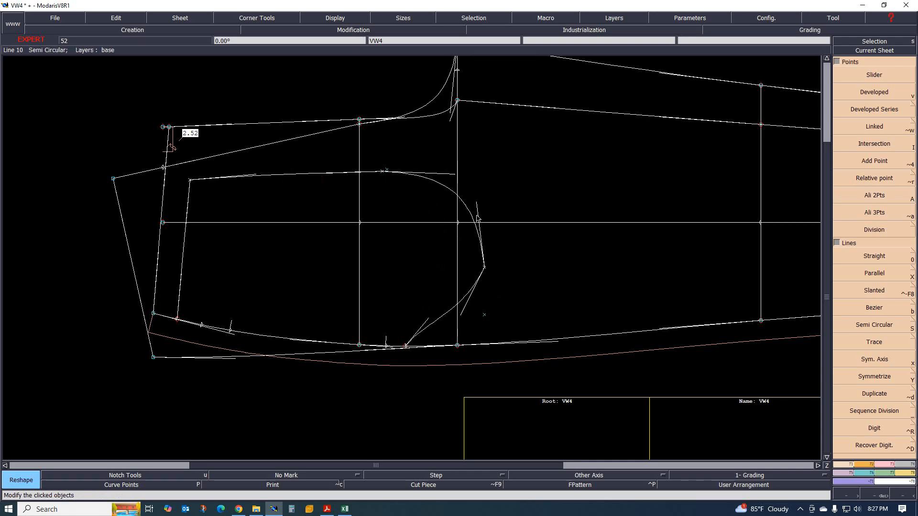
Step: Shift the pocket bag's bottom point toward the inner edge and adjust its handles and the inner edge's handle to round the curve
left_click(467, 311)
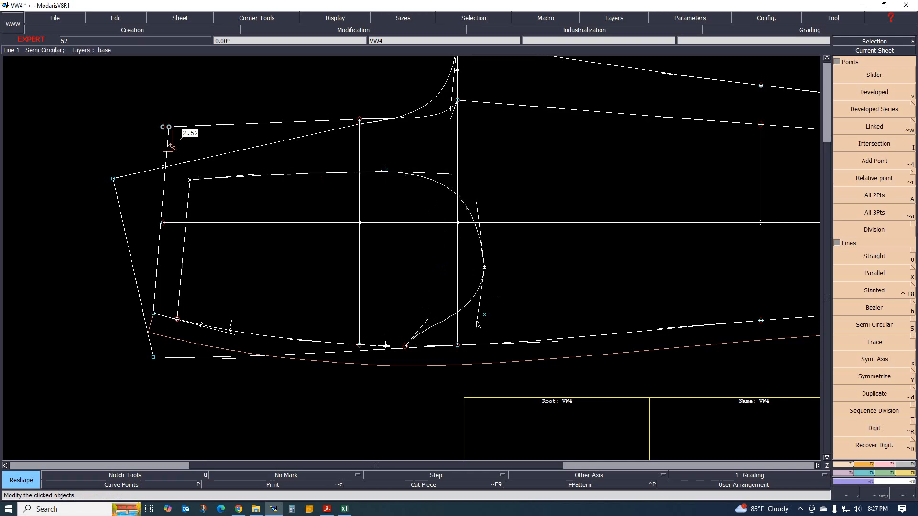
left_click(483, 253)
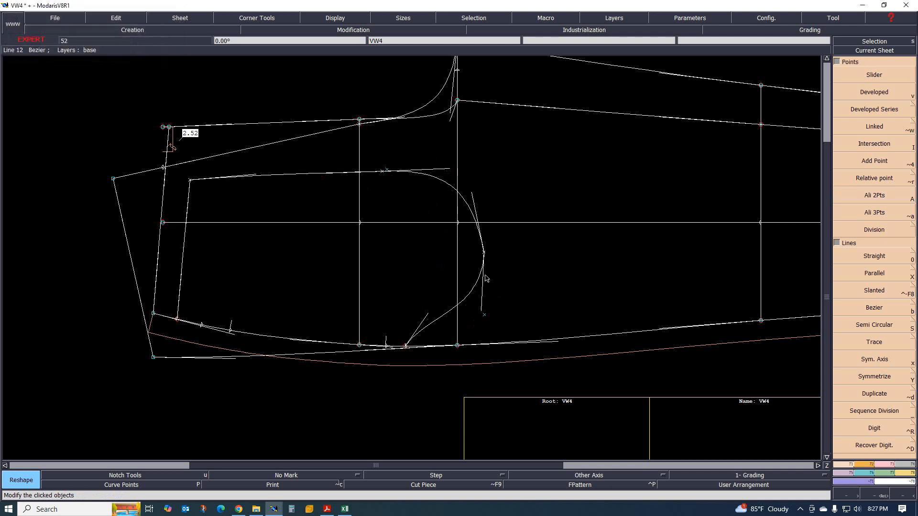
left_click(471, 193)
left_click(481, 197)
left_click(443, 170)
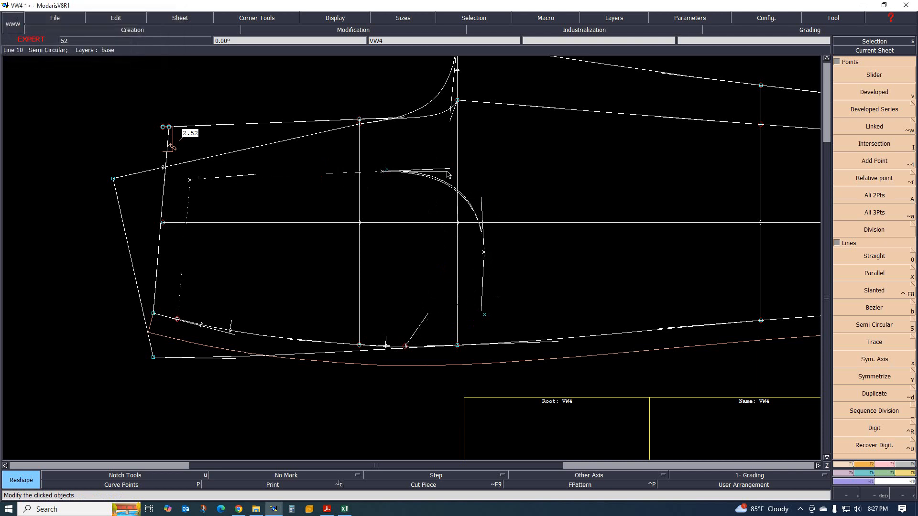
left_click(447, 171)
Step: Fine-tune the handles at the pocket bag's side-seam end and inner edge to smooth the bottom curve
left_click(428, 316)
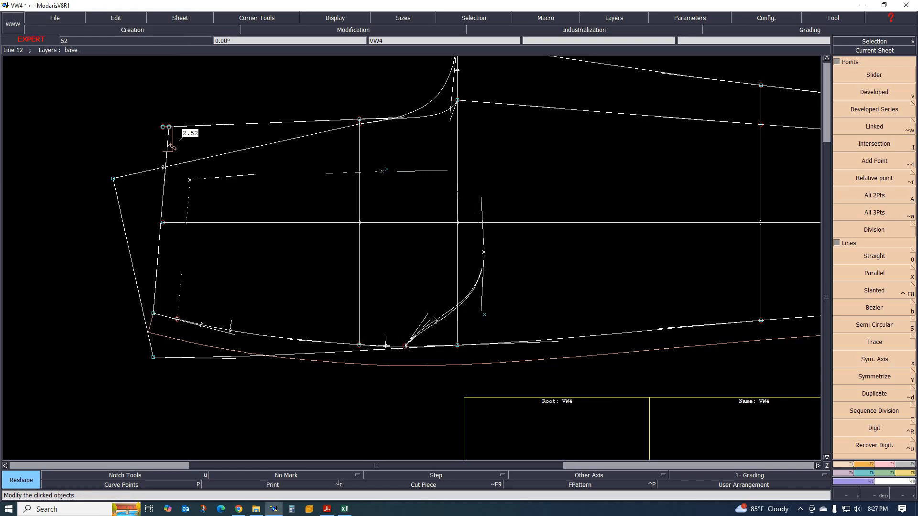
left_click(433, 316)
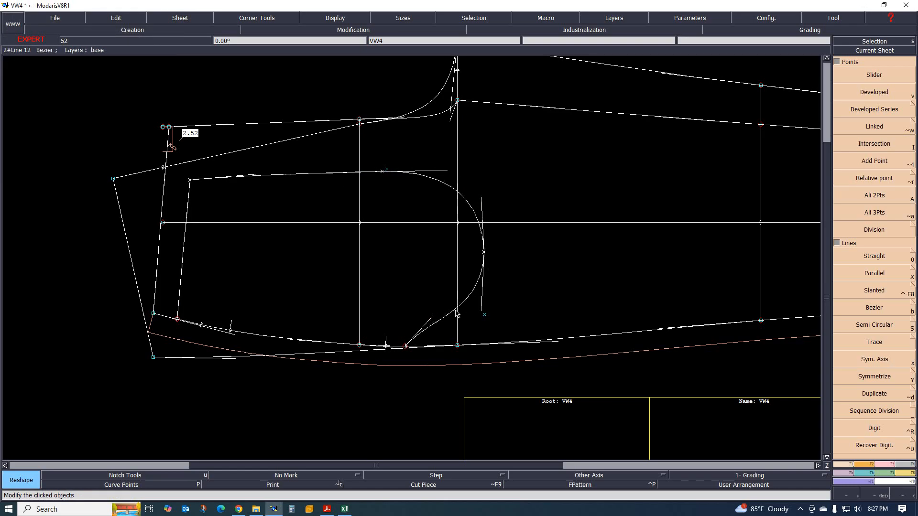
left_click(446, 172)
left_click(455, 172)
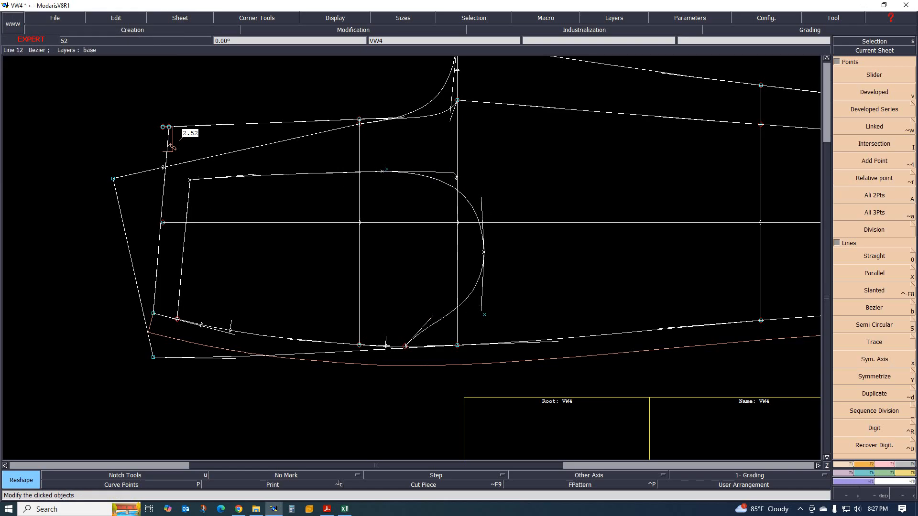
left_click(455, 173)
left_click(458, 172)
scroll(388, 247, "down", 1)
scroll(433, 265, "up", 2)
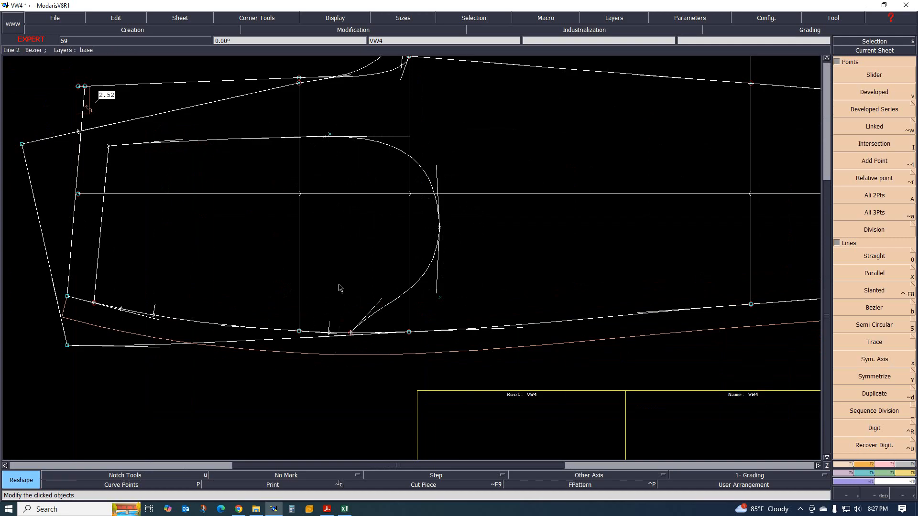
scroll(339, 288, "down", 2)
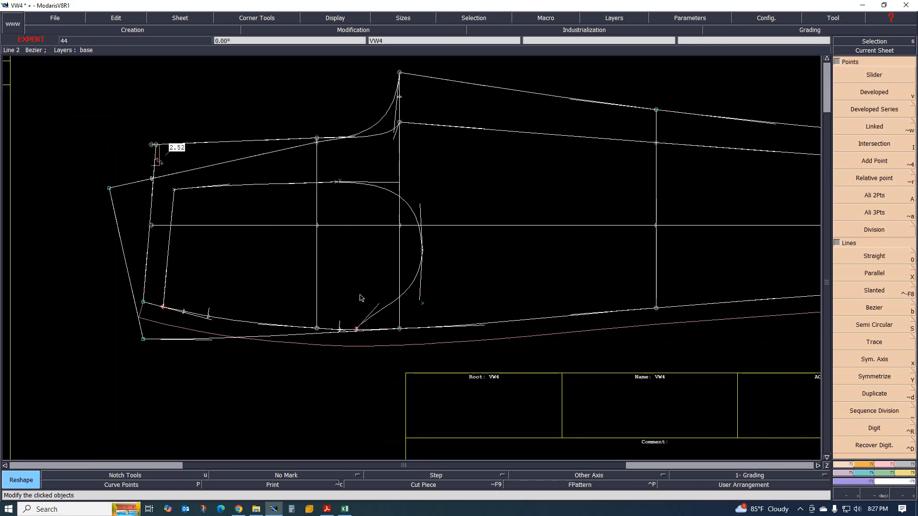
scroll(359, 296, "up", 2)
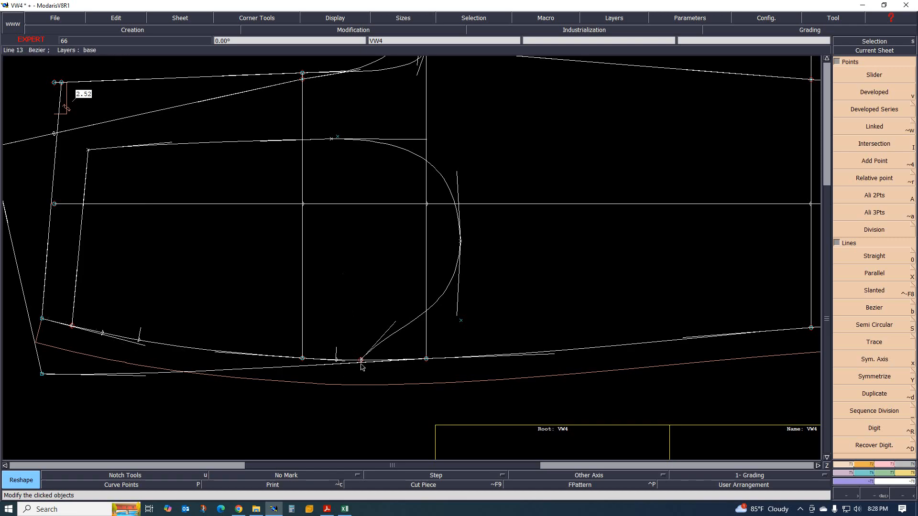
Step: Compare the pocket opening's end point on the side seam with the inner-view pocket dimensions in Acrobat, and return to Modaris
mouse_move(362, 363)
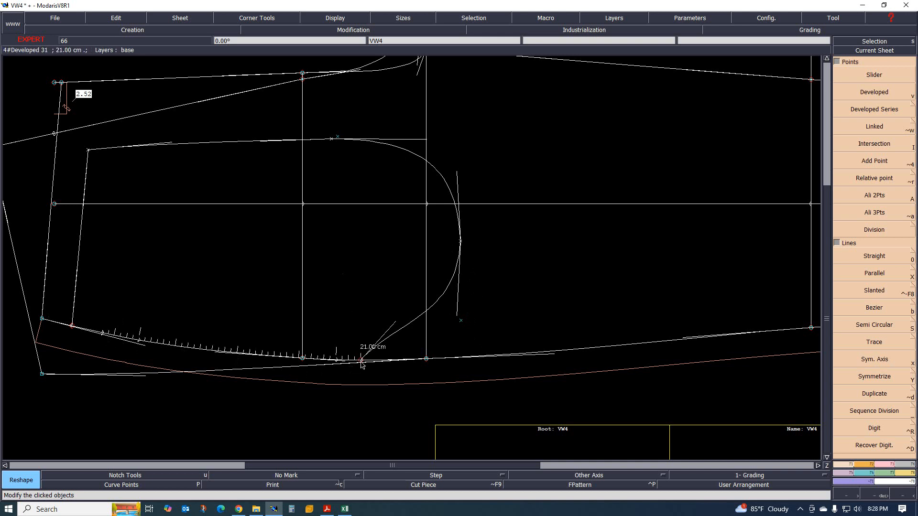
left_click(328, 508)
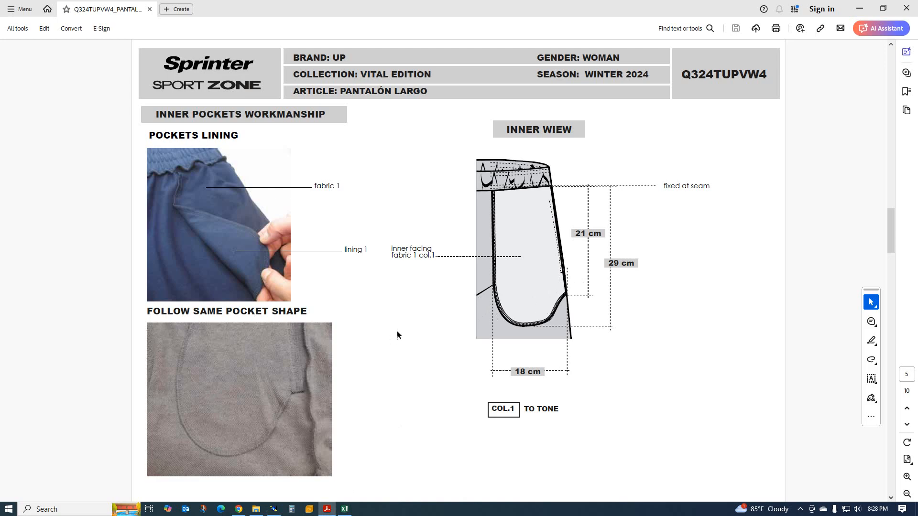
left_click(274, 509)
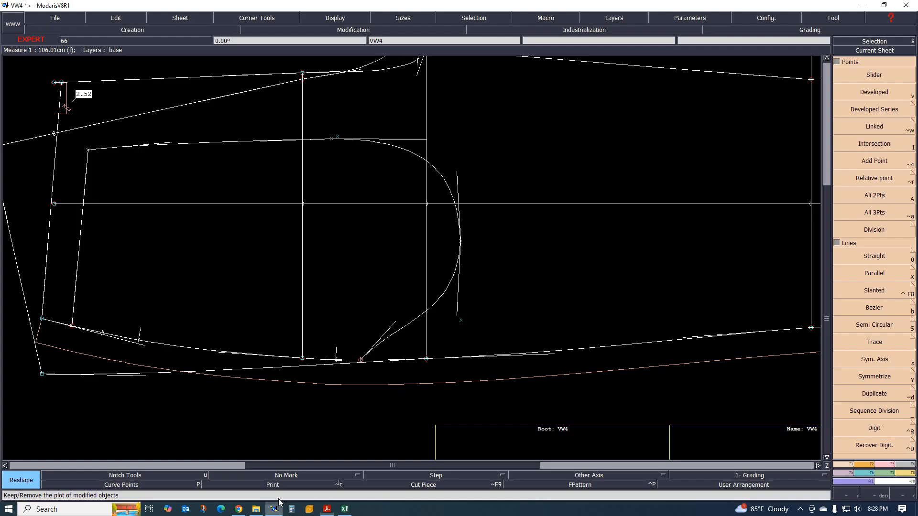
scroll(357, 319, "up", 1)
scroll(215, 305, "down", 2)
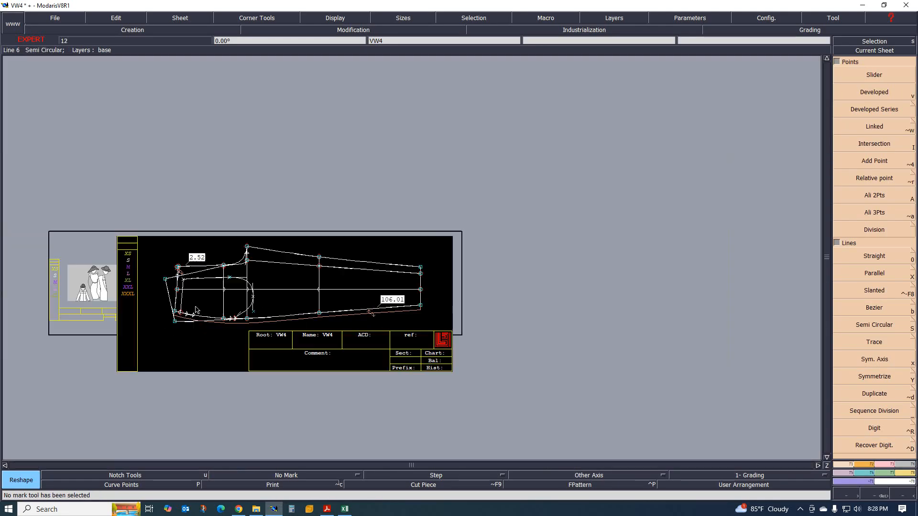
scroll(242, 302, "up", 2)
scroll(290, 300, "up", 1)
scroll(299, 308, "down", 3)
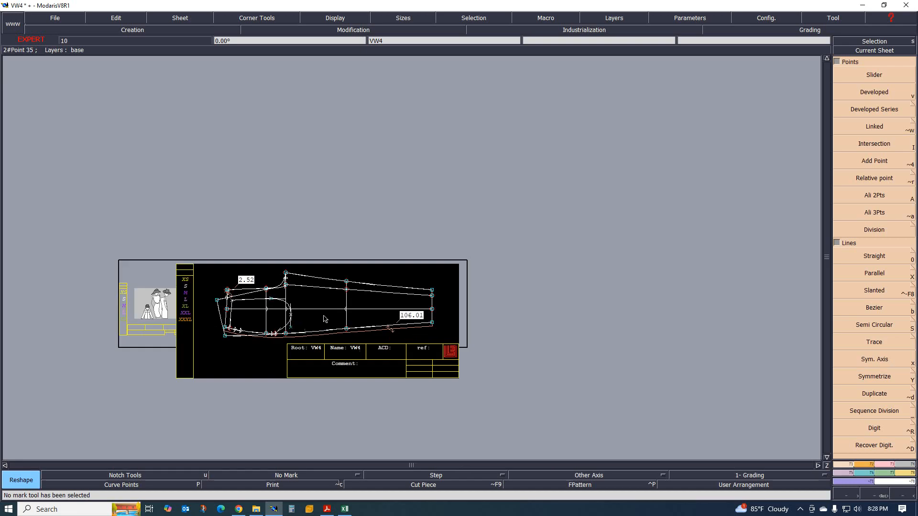
scroll(325, 320, "up", 2)
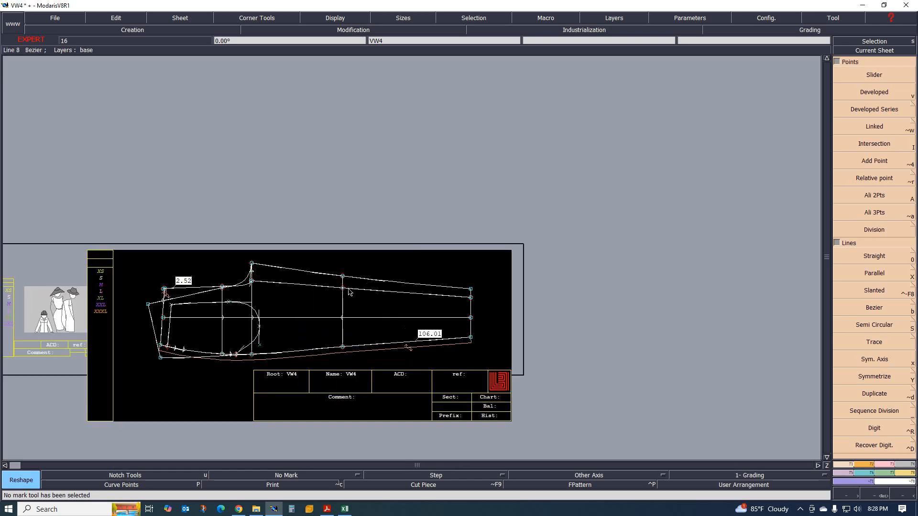
Step: Look up the cargo pocket and flap dimensions on the tech pack's sketch page in Acrobat, and return to Modaris
left_click(327, 509)
scroll(382, 461, "down", 2)
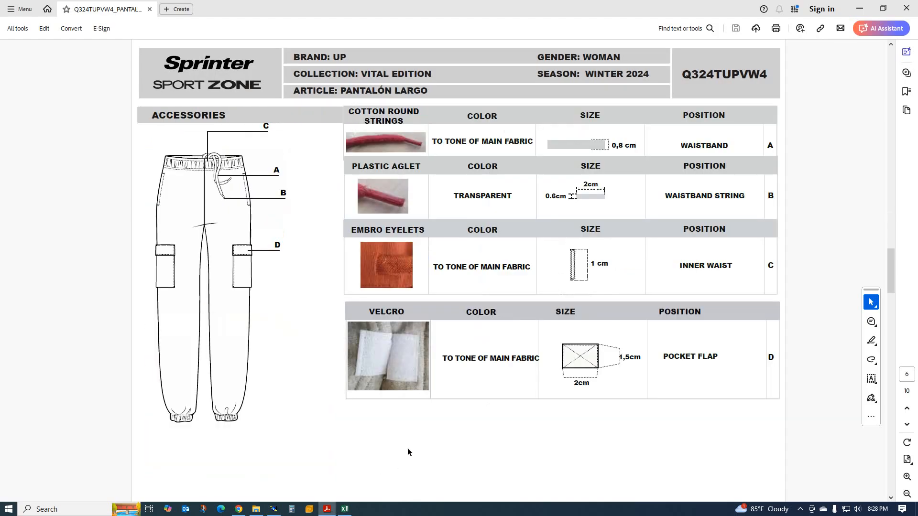
scroll(409, 449, "down", 1)
scroll(409, 447, "up", 4)
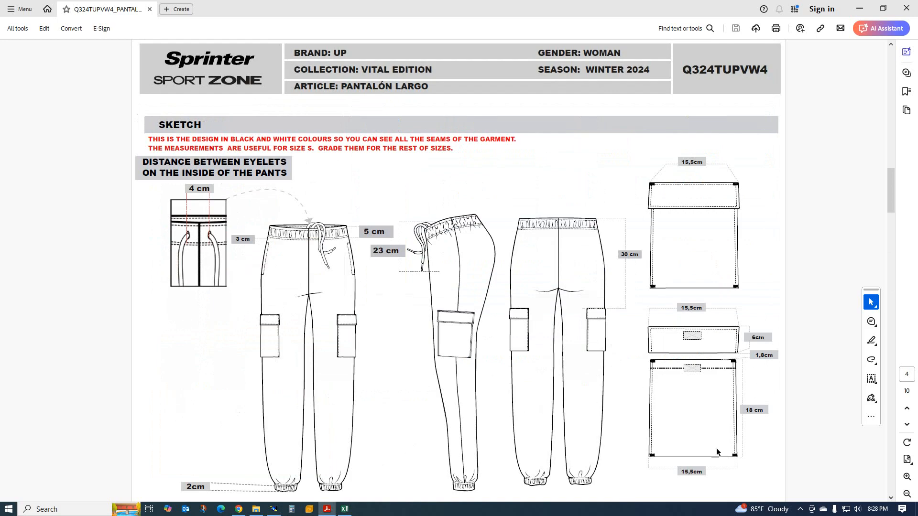
left_click(274, 511)
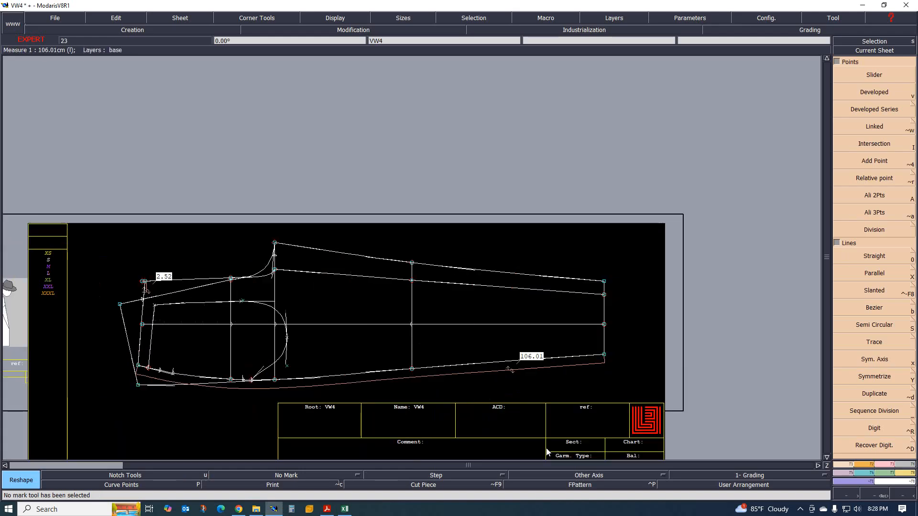
Step: Draw an 18 by 15.5 cm rectangle for the cargo pocket in the empty area above the trouser draft
left_click(865, 466)
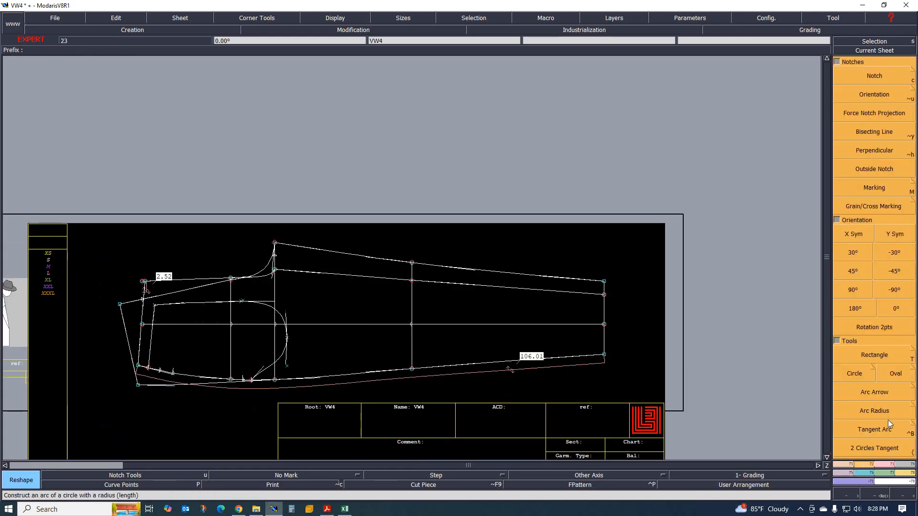
left_click(874, 329)
left_click(874, 354)
left_click(244, 142)
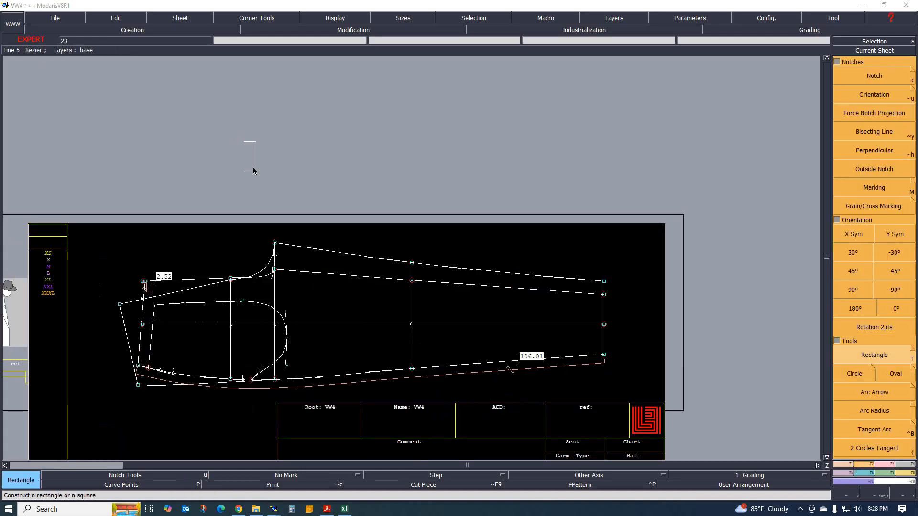
type("1")
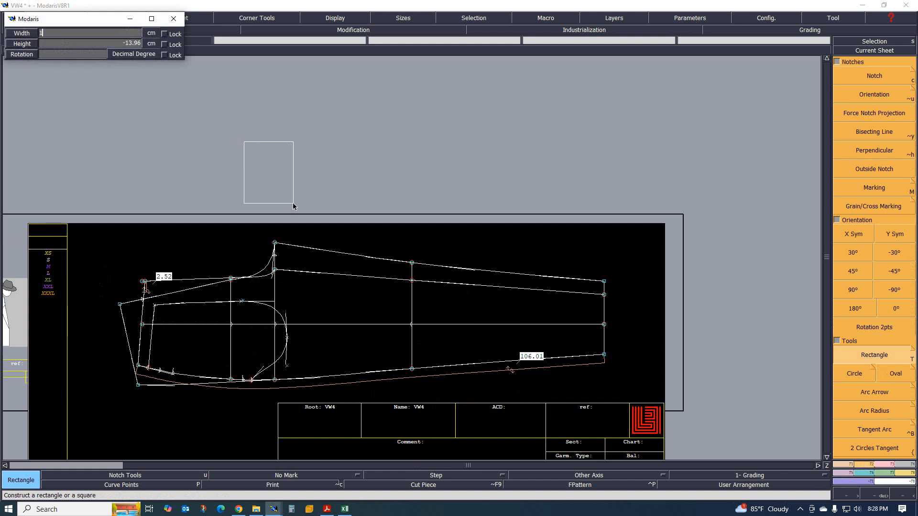
type("8")
key("Return")
key("Return")
left_click(293, 206)
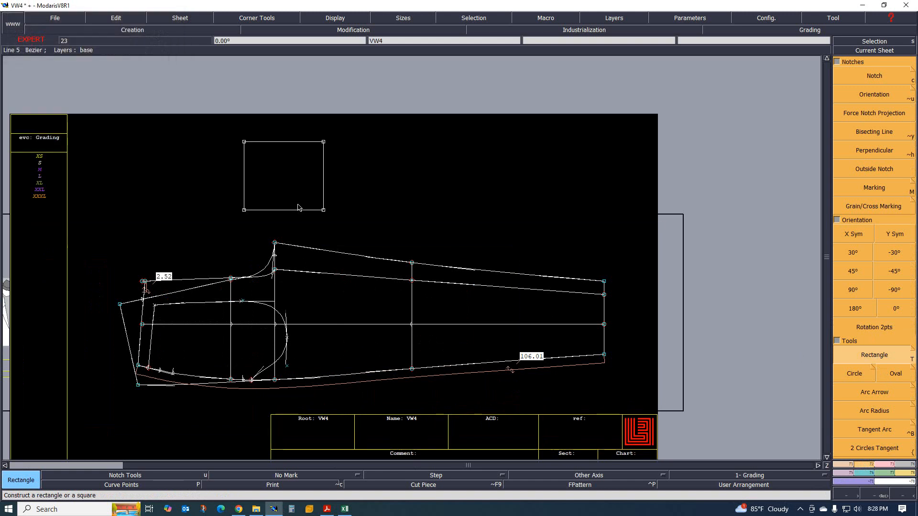
Step: Create a parallel line 6 cm inside the cargo pocket rectangle from its waist-side edge to mark the flap depth
scroll(248, 137, "up", 3)
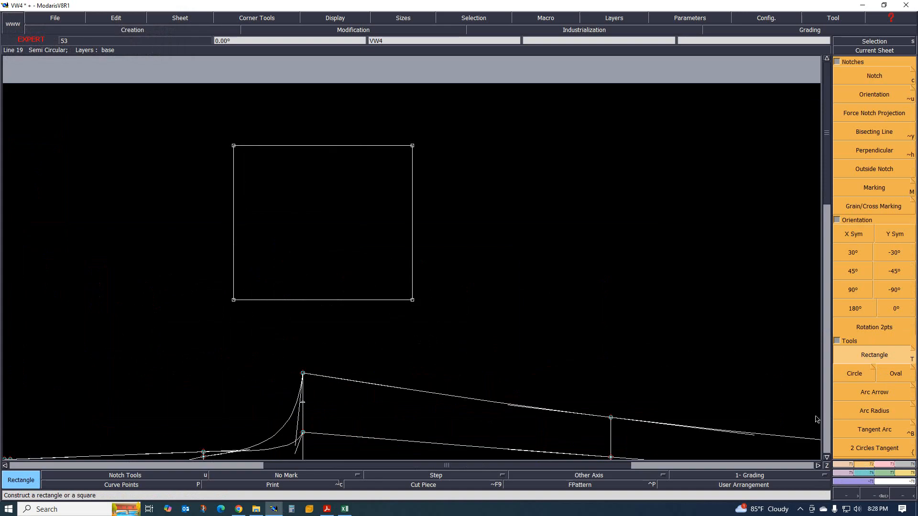
left_click(845, 464)
left_click(874, 273)
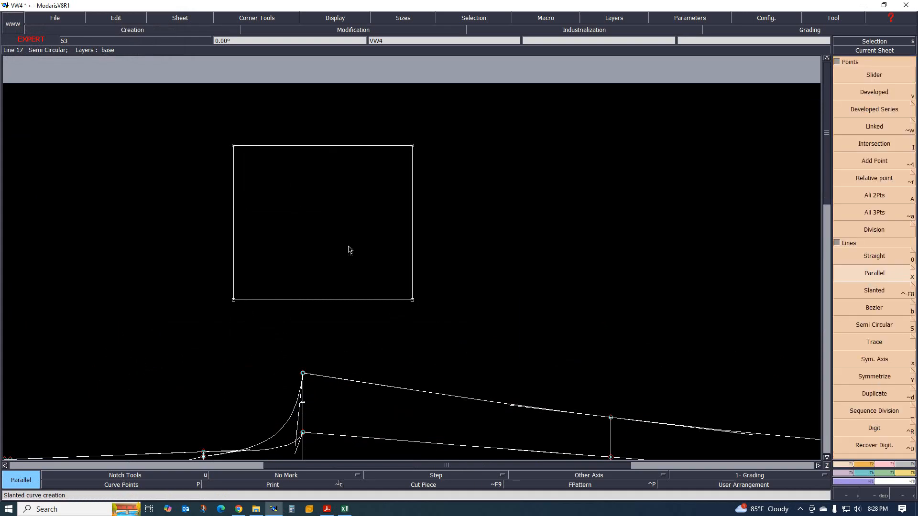
left_click(234, 215)
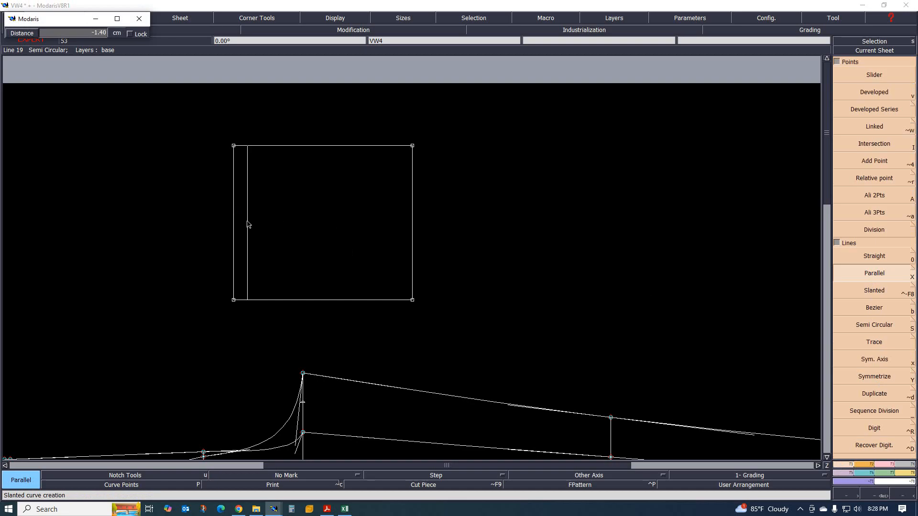
type("-6")
key("Return")
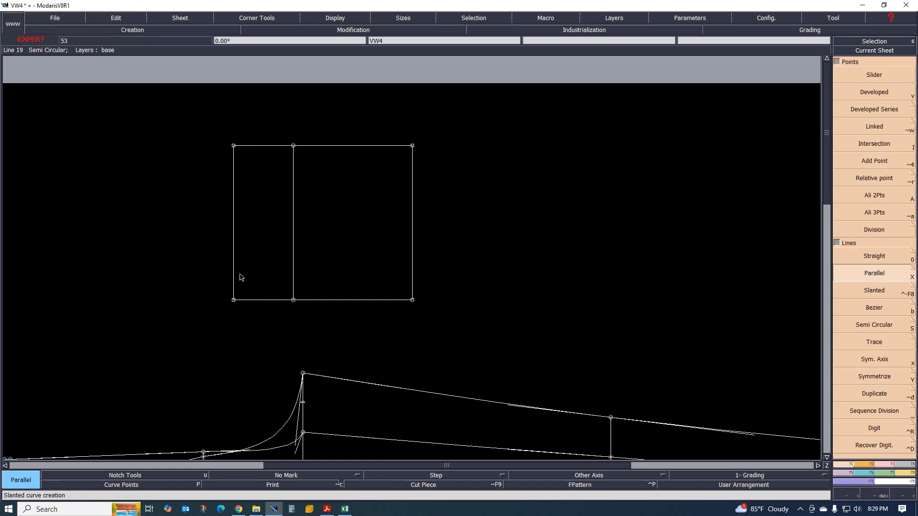
Step: Recheck the cargo pocket and flap details on the Acrobat sketch page against the Modaris rectangle
left_click(327, 514)
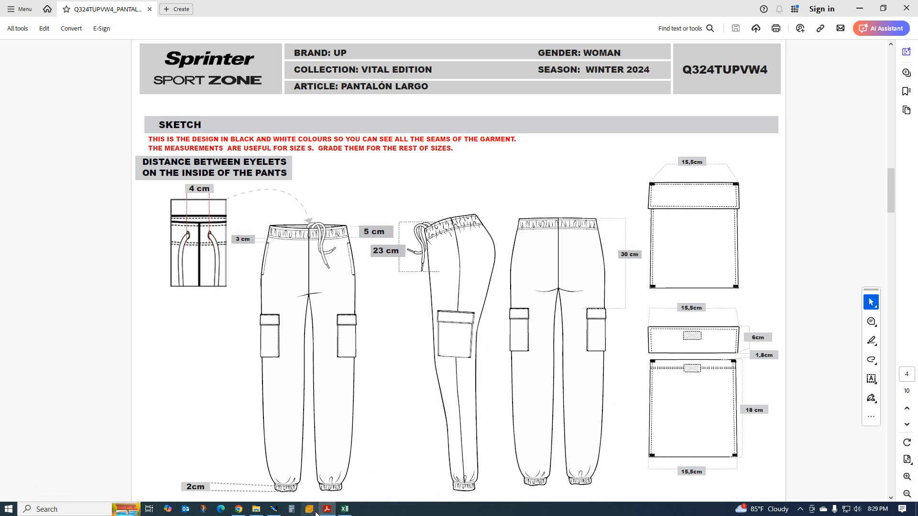
left_click(276, 510)
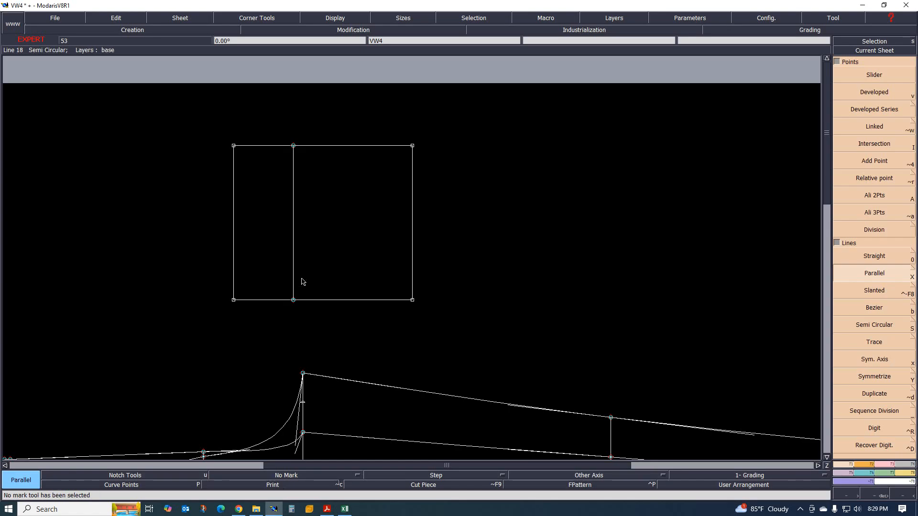
scroll(288, 235, "down", 3)
scroll(285, 274, "up", 3)
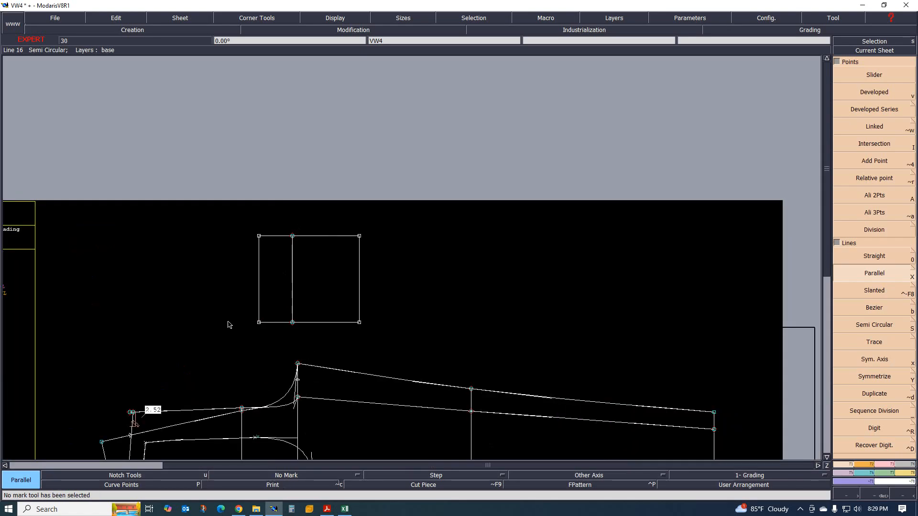
left_click(327, 510)
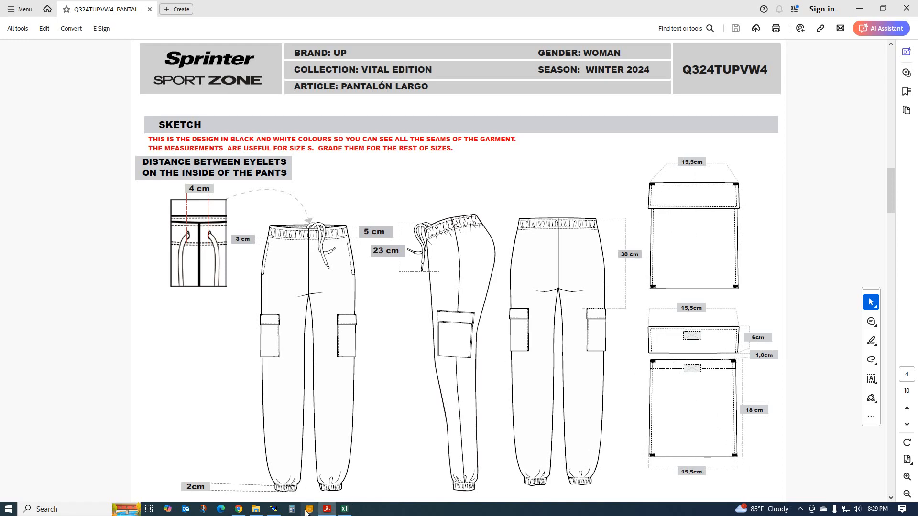
left_click(273, 509)
scroll(270, 280, "up", 1)
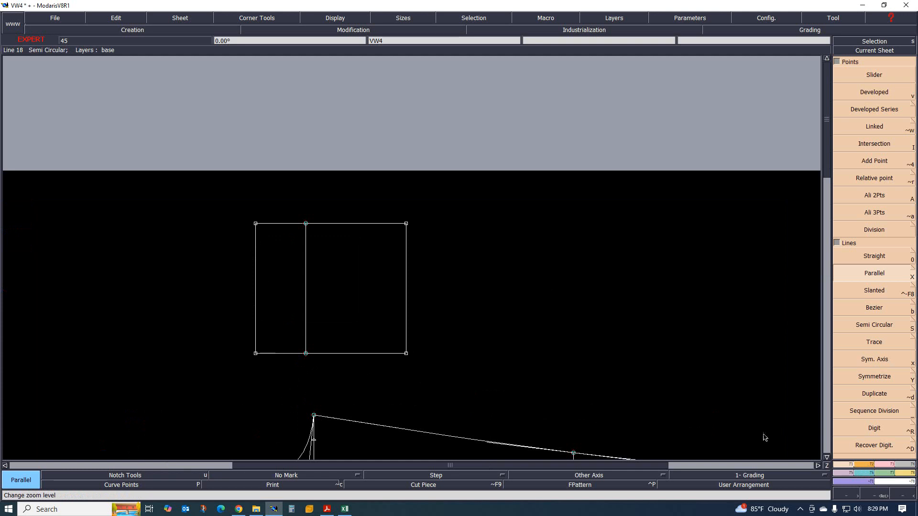
Step: Lengthen one end of the rectangle's waist-side edge by 0.25 cm using Len.Str.Line
left_click(873, 464)
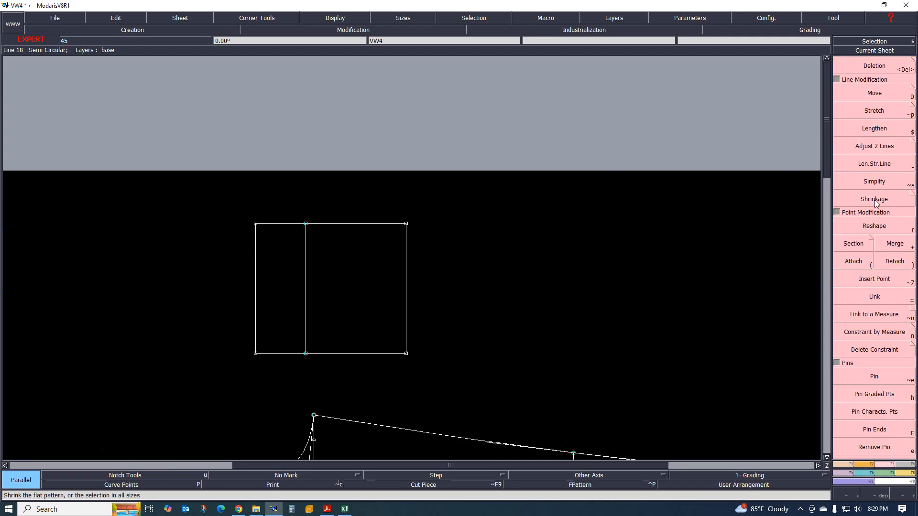
left_click(876, 164)
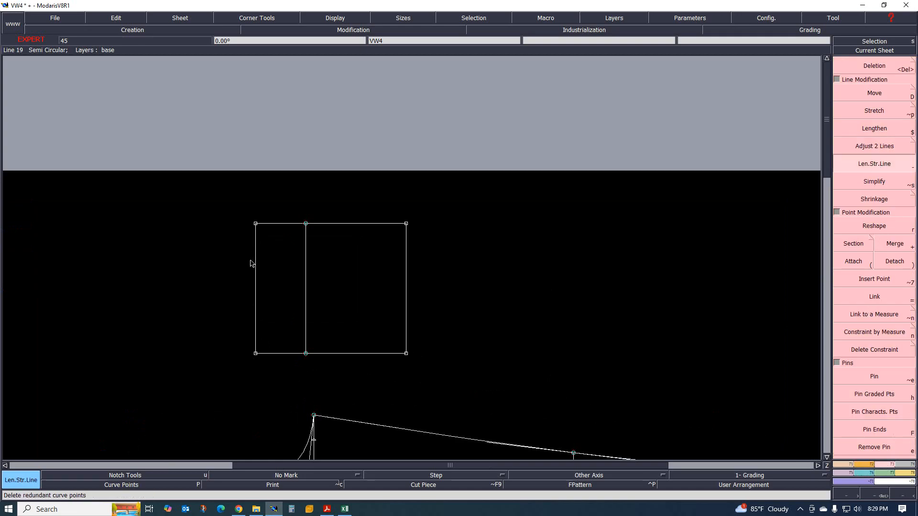
left_click(258, 245)
key("BackSpace")
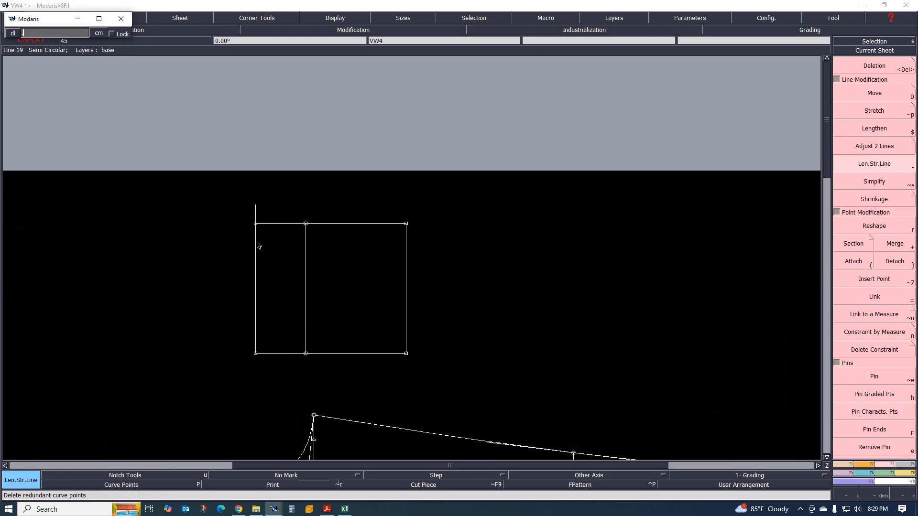
type(".25")
key("Return")
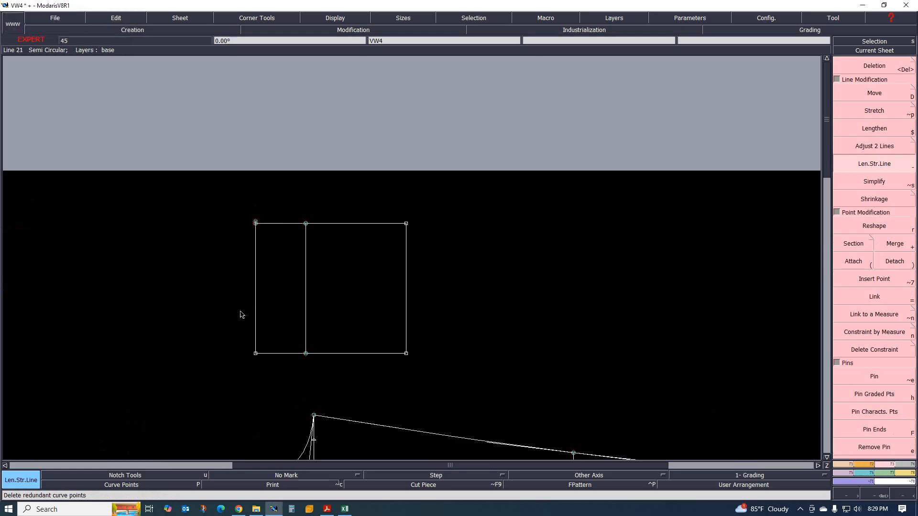
Step: Lengthen the other end of the rectangle's waist-side edge and both ends of the flap depth line by 0.25 cm
left_click(256, 343)
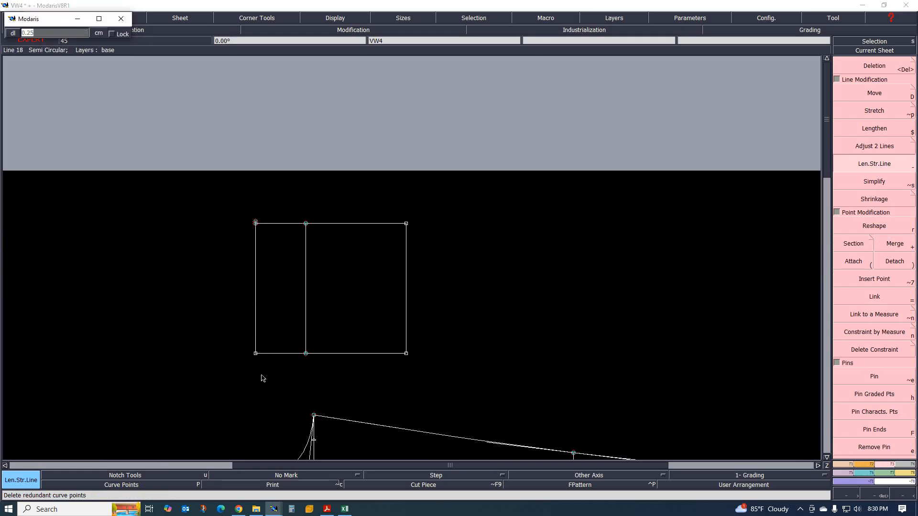
key("Return")
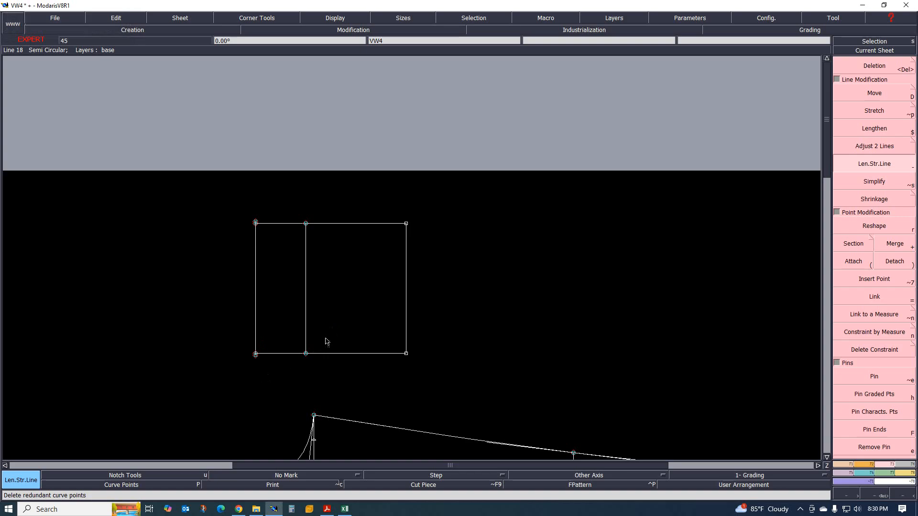
left_click(308, 351)
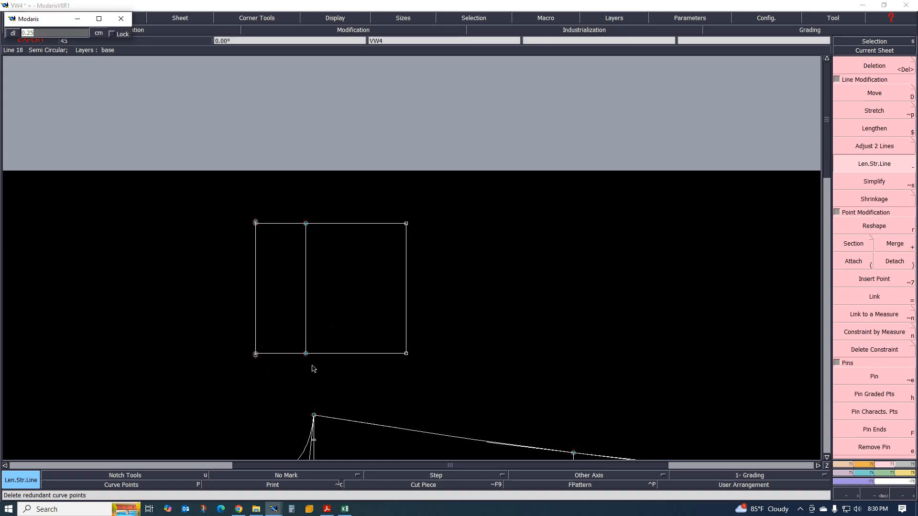
left_click(316, 213)
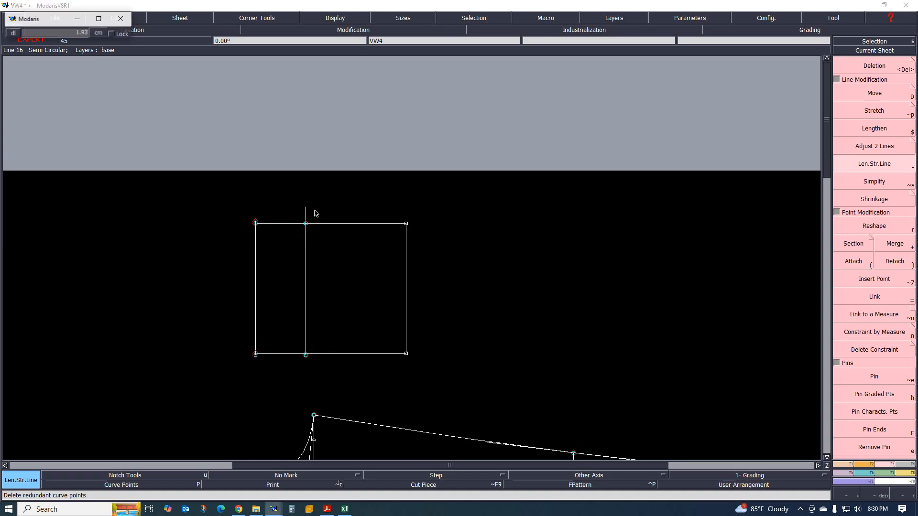
key("Down")
key("Return")
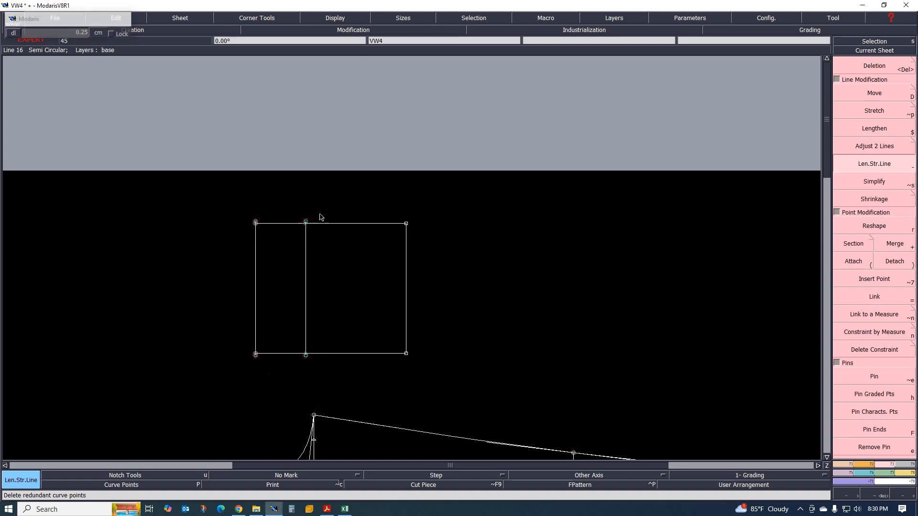
Step: Draw straight lines joining the extended ends of the waist-side edge and flap depth line on both sides to close the flap outline
scroll(290, 210, "up", 3)
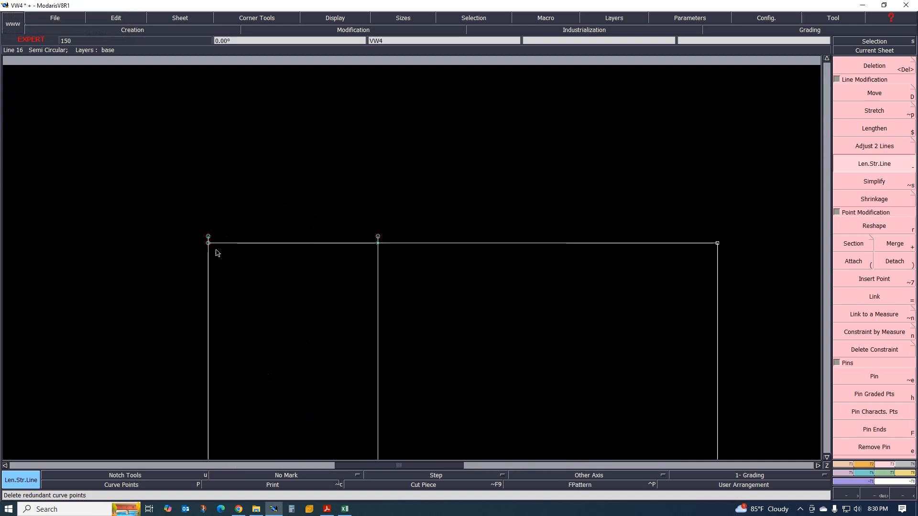
key("l")
left_click(208, 236)
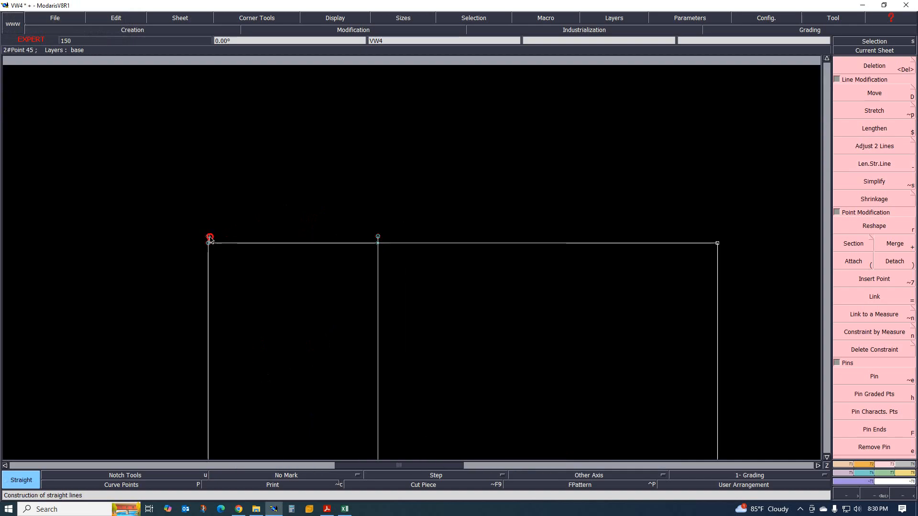
left_click(377, 242)
scroll(371, 209, "down", 4)
scroll(351, 268, "up", 2)
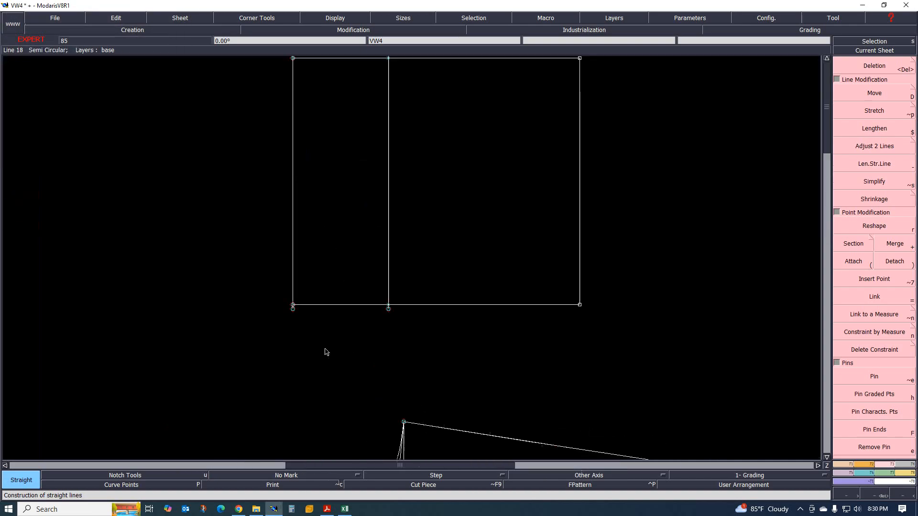
left_click(293, 309)
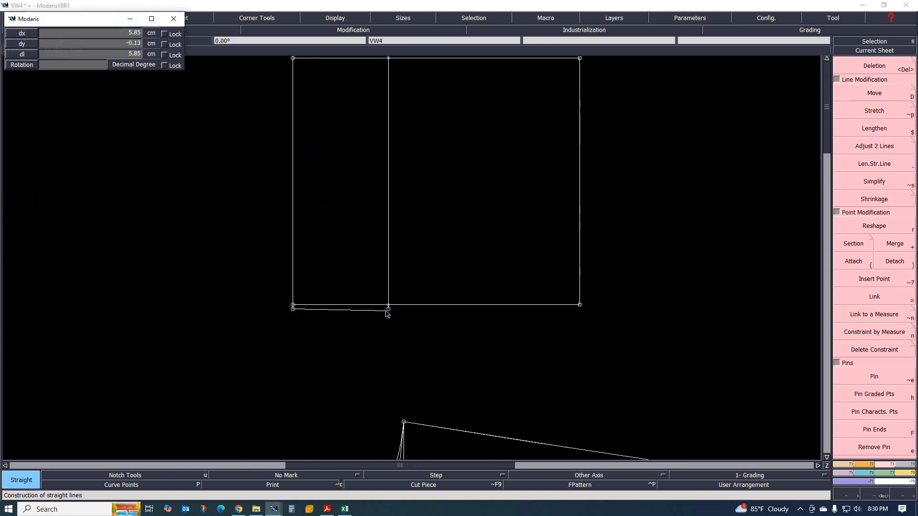
left_click(387, 313)
scroll(369, 264, "down", 3)
scroll(336, 306, "up", 2)
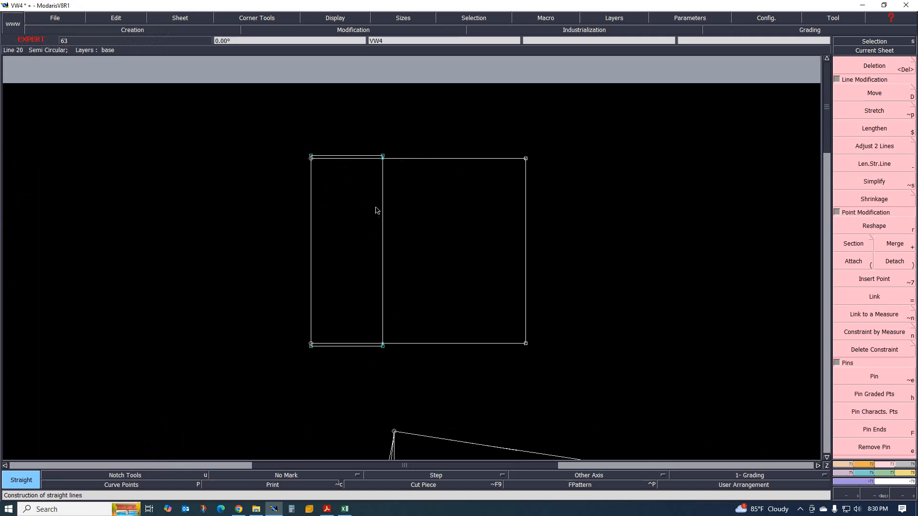
Step: Compare the cargo pocket and flap drawings on the Acrobat sketch page with the Modaris pocket draft
left_click(327, 509)
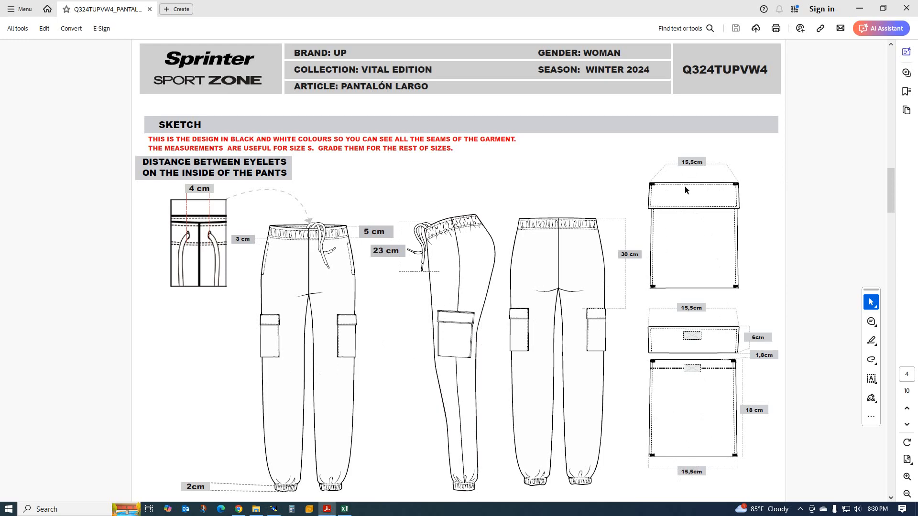
left_click(273, 510)
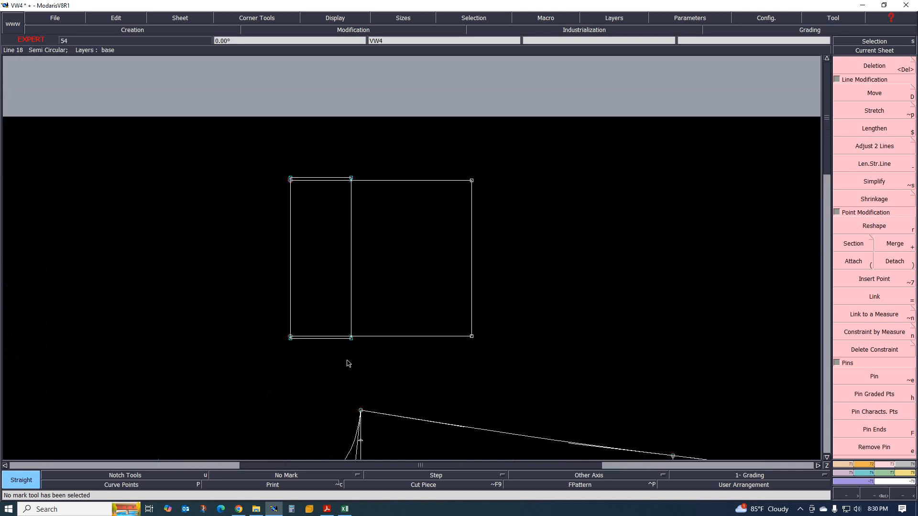
scroll(342, 222, "up", 1)
Step: Delete the 106.01 measure running along the front side seam of the trouser draft
key("Delete")
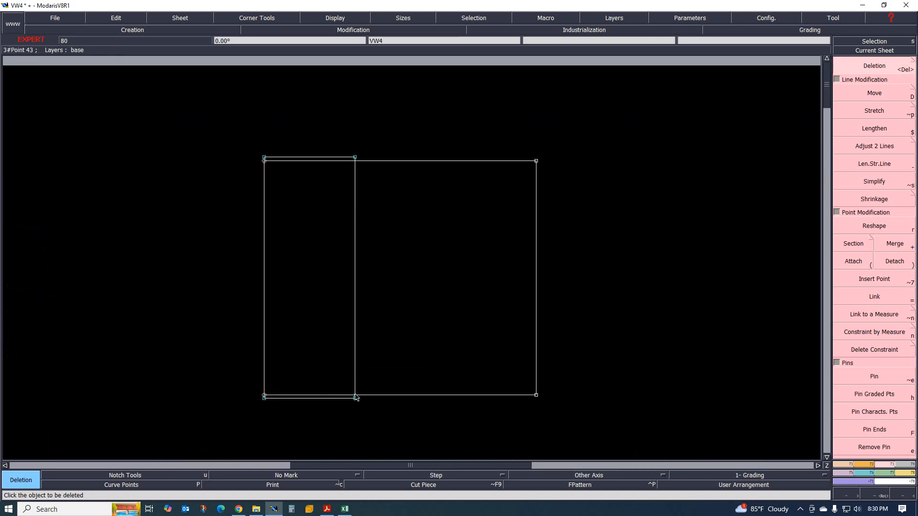
scroll(422, 326, "down", 5)
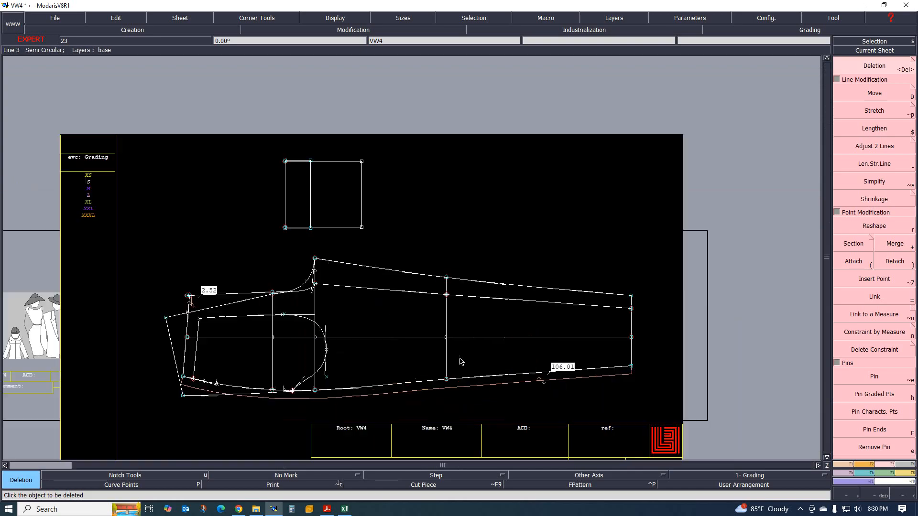
scroll(454, 368, "up", 3)
scroll(350, 401, "down", 3)
scroll(367, 410, "up", 1)
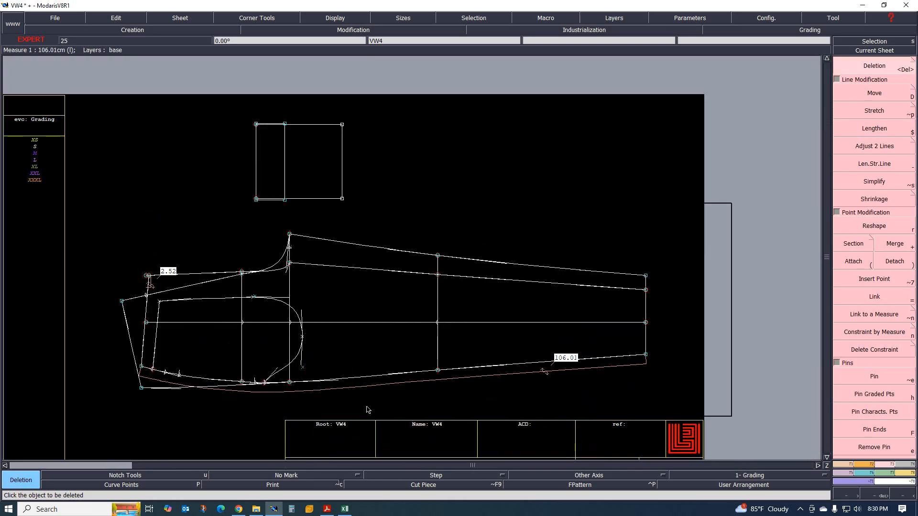
scroll(368, 410, "up", 2)
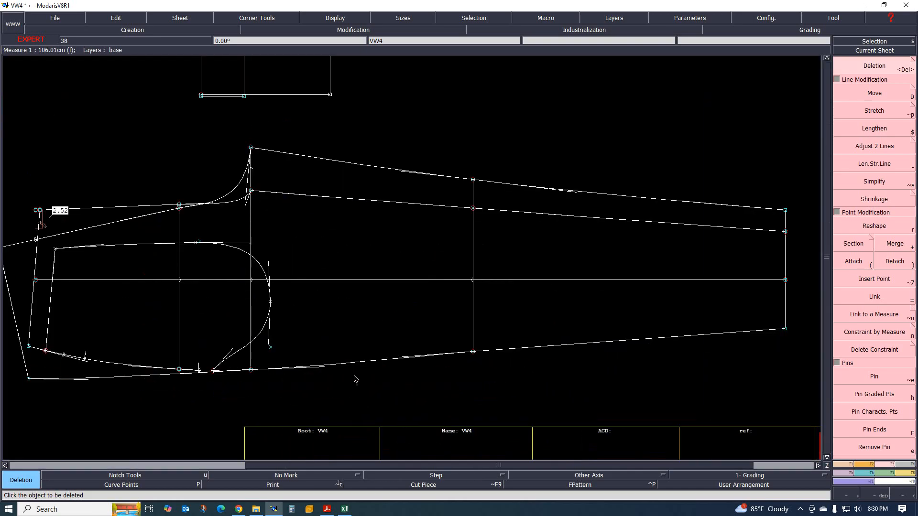
scroll(319, 317, "down", 3)
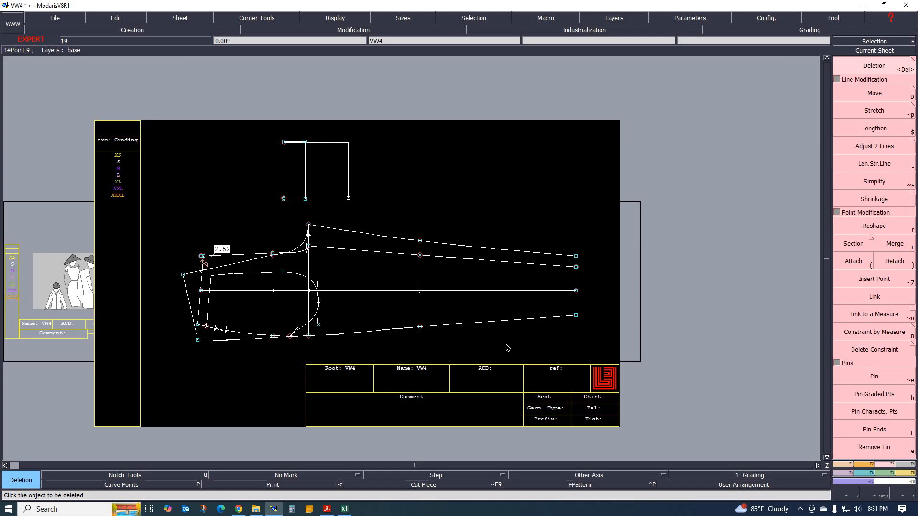
Step: Examine the side seams and front pocket bag area of the trouser draft
scroll(200, 279, "up", 2)
scroll(204, 249, "up", 2)
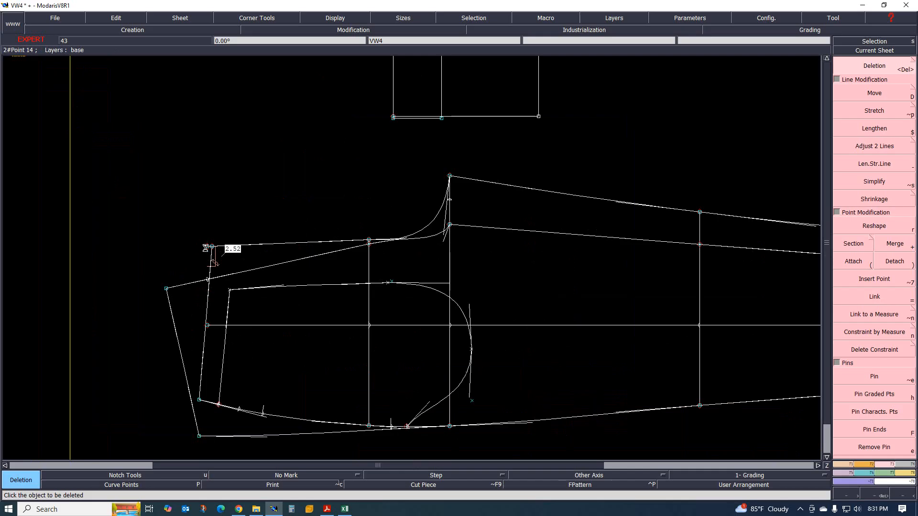
scroll(189, 277, "down", 2)
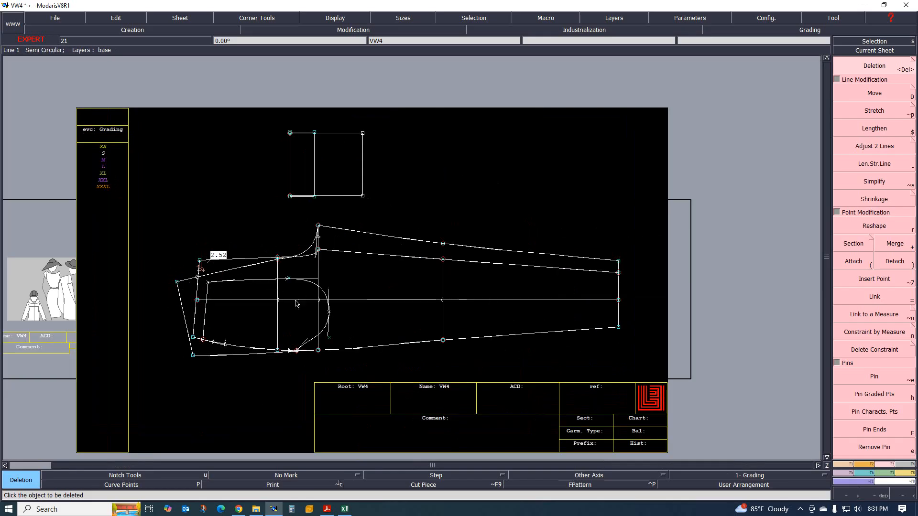
scroll(371, 322, "up", 1)
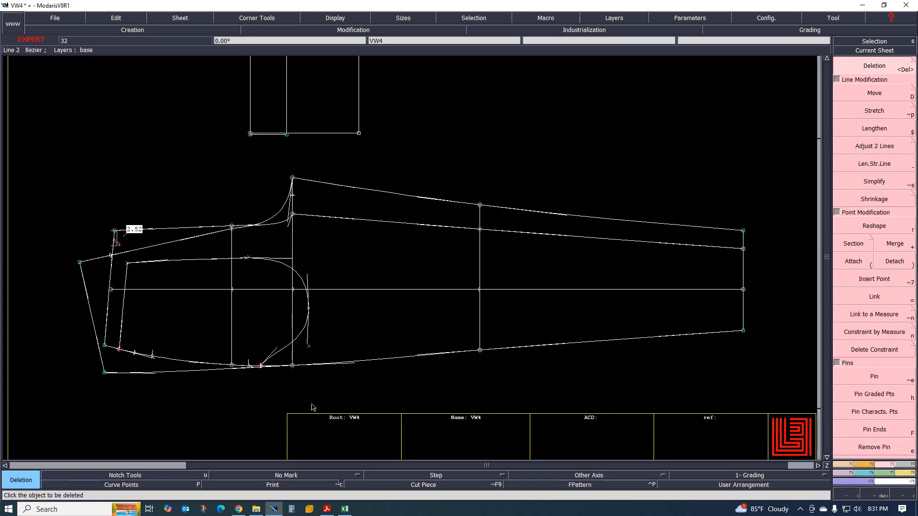
scroll(339, 371, "down", 2)
scroll(330, 373, "up", 1)
scroll(327, 372, "up", 1)
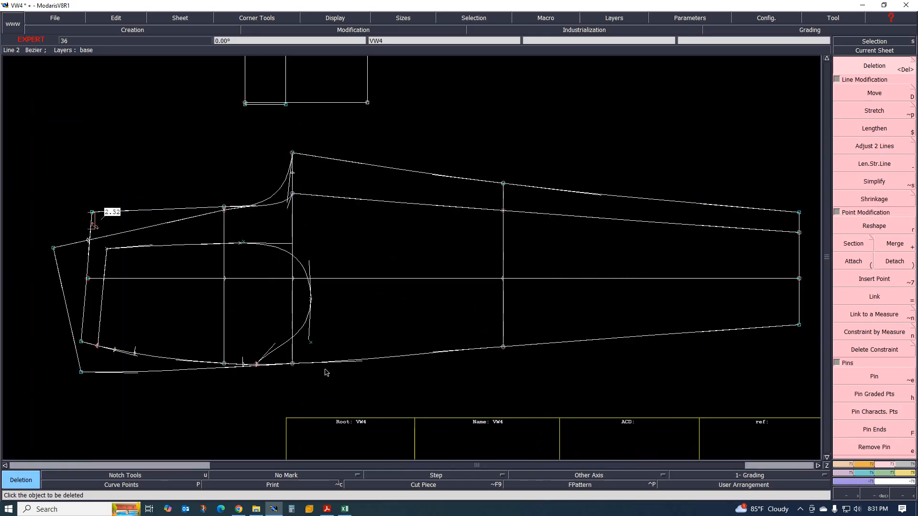
scroll(328, 378, "down", 2)
scroll(346, 387, "up", 2)
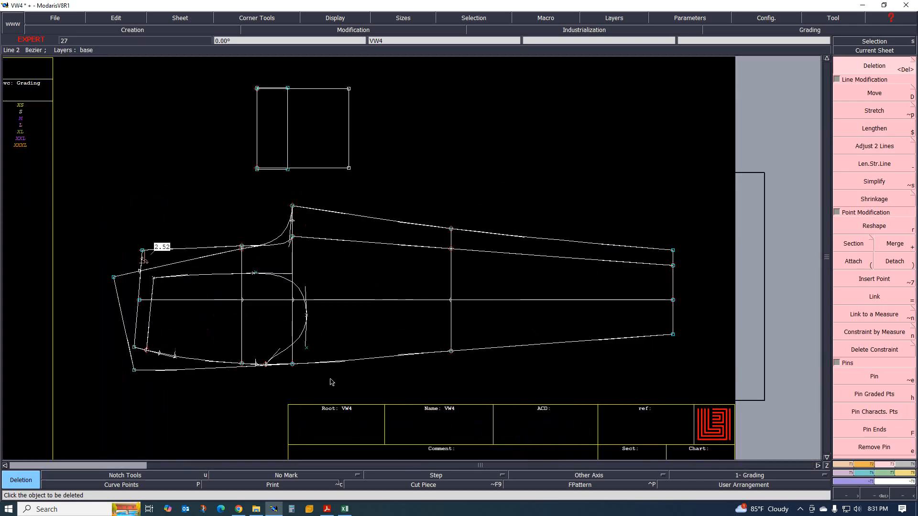
scroll(203, 385, "up", 1)
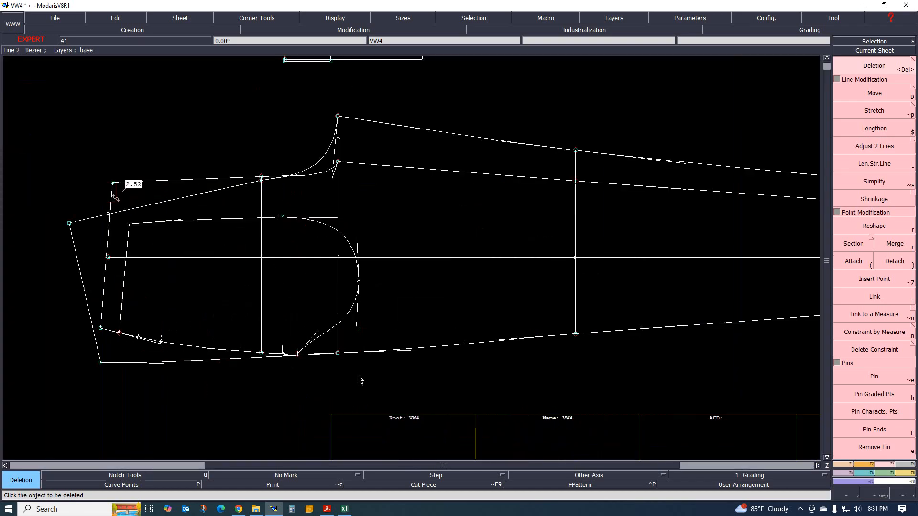
scroll(363, 377, "down", 1)
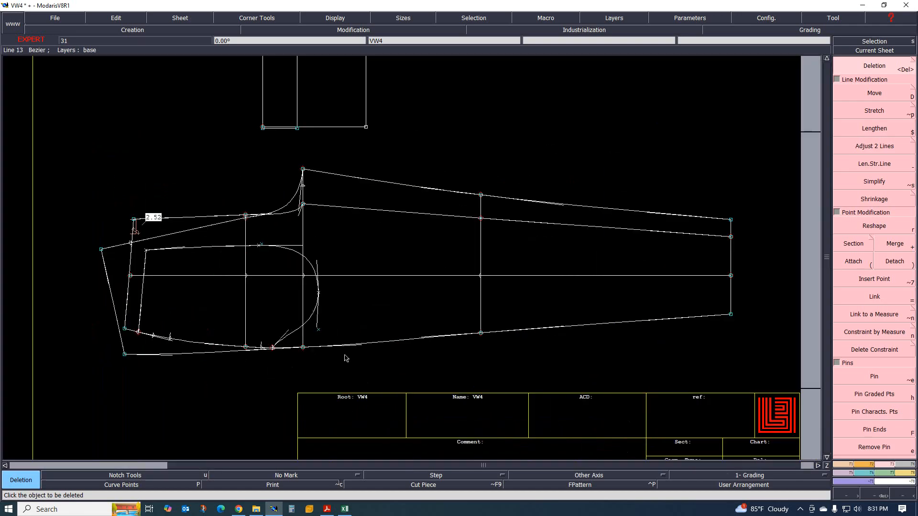
scroll(178, 386, "down", 2)
scroll(192, 381, "up", 2)
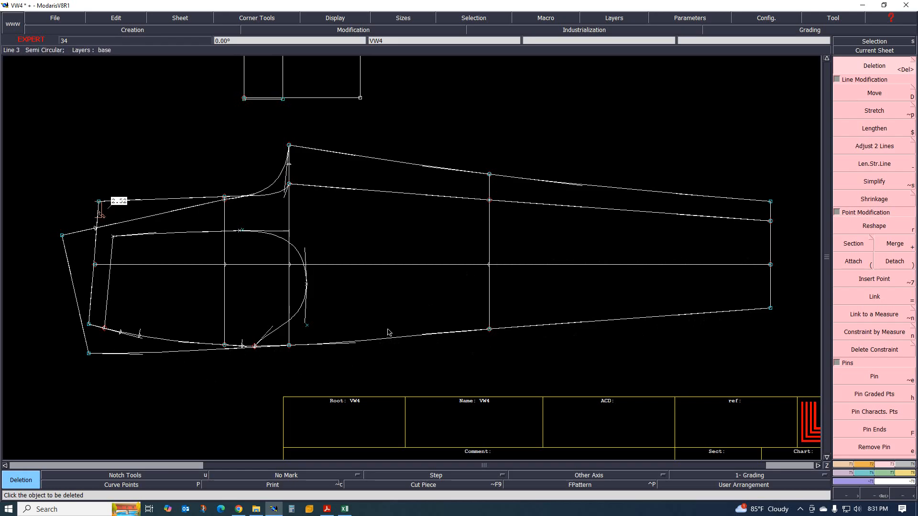
Step: Create two parallel lines of the front side seam, one 1.5 cm inside and one 1.5 cm outside it
left_click(849, 465)
left_click(874, 277)
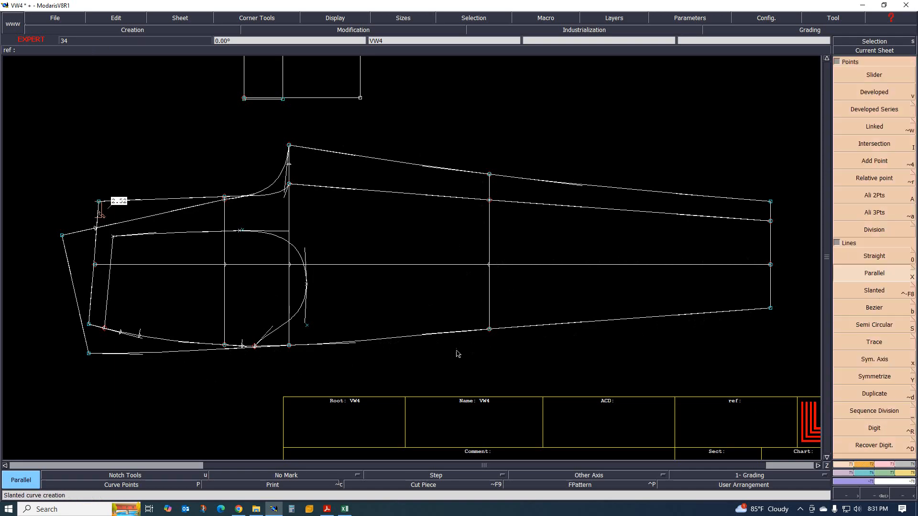
left_click(410, 339)
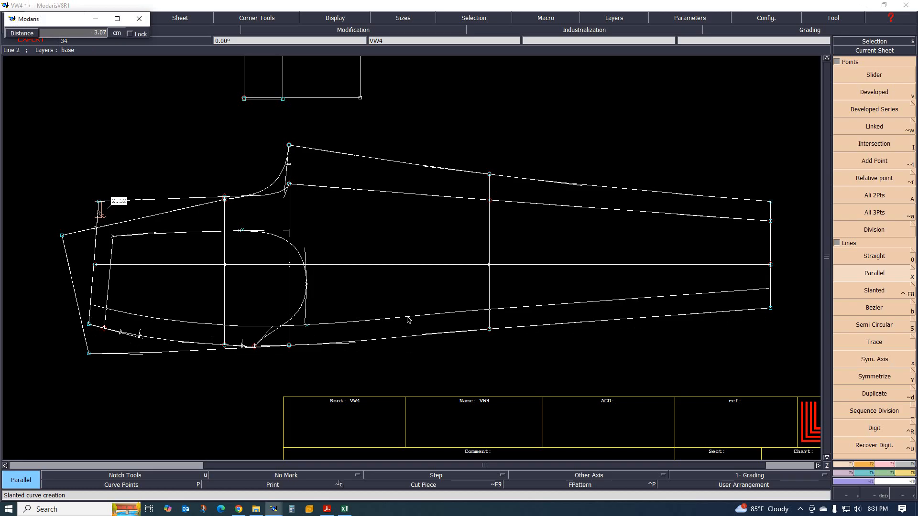
type("1.5")
key("Return")
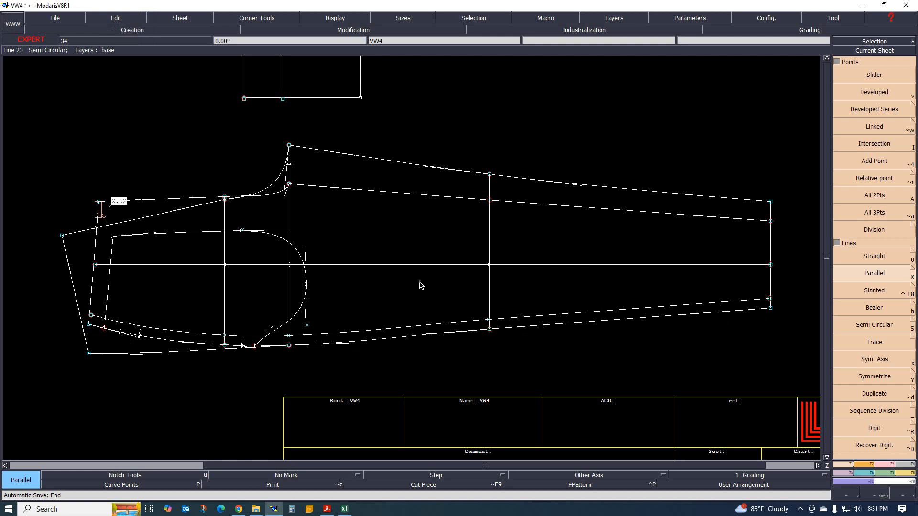
left_click(383, 342)
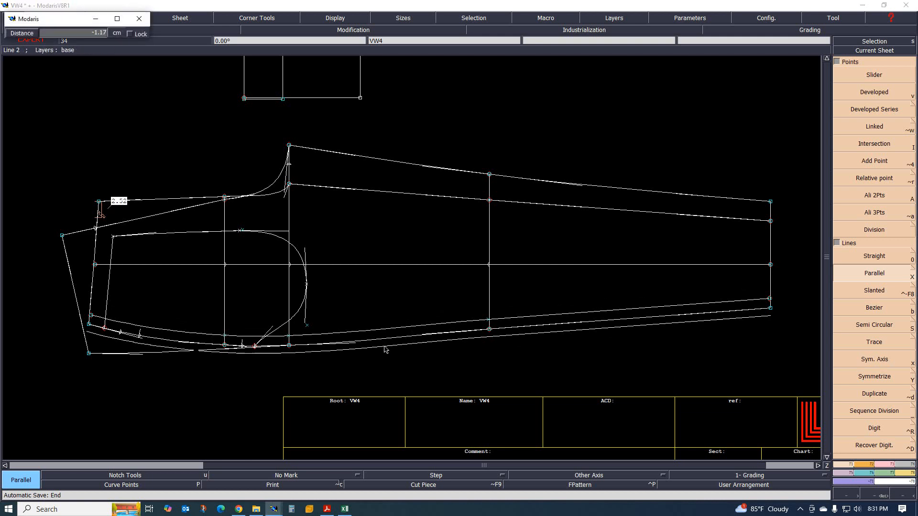
type("-1")
key("Return")
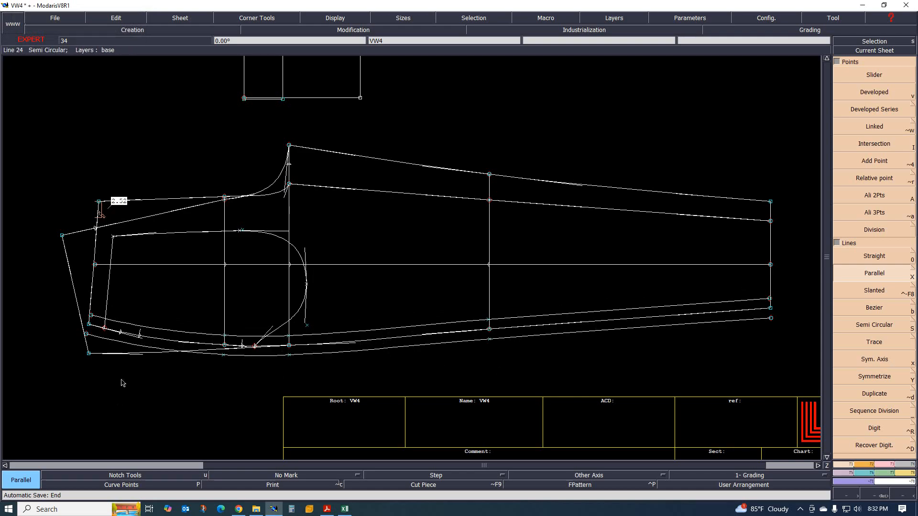
Step: Try a parallel of the back side seam's upper section at a distance of -1.5 cm, and undo it
left_click(146, 355)
type("-1.5")
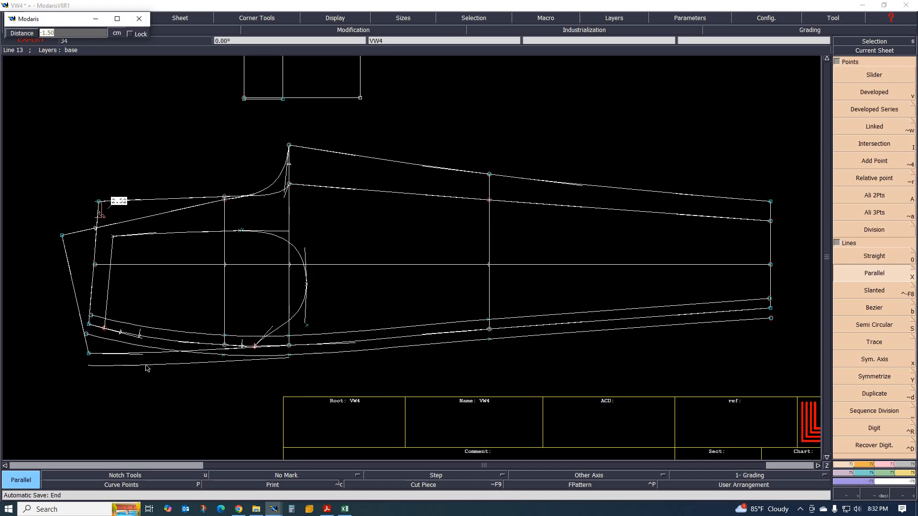
key("Return")
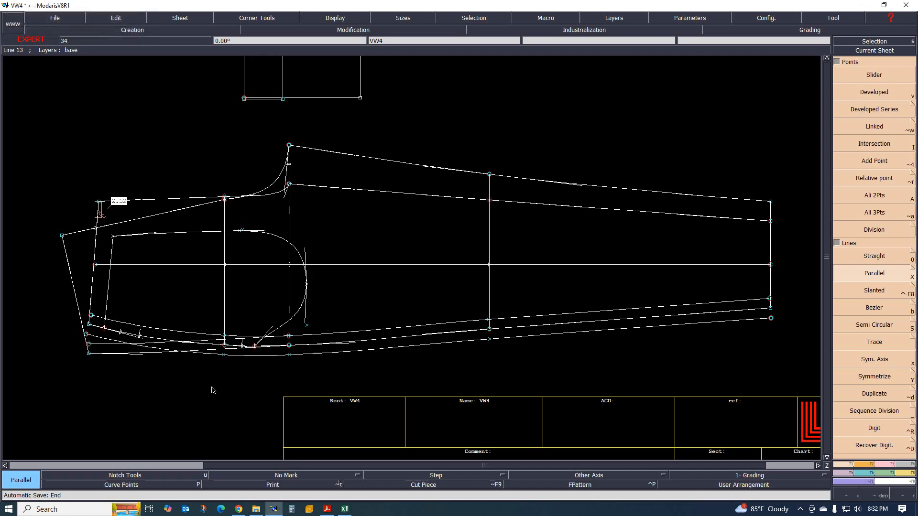
key("ctrl+z")
Step: Create a parallel line 1.5 cm outside the back side seam's upper section, from the waist to the crotch line
left_click(150, 360)
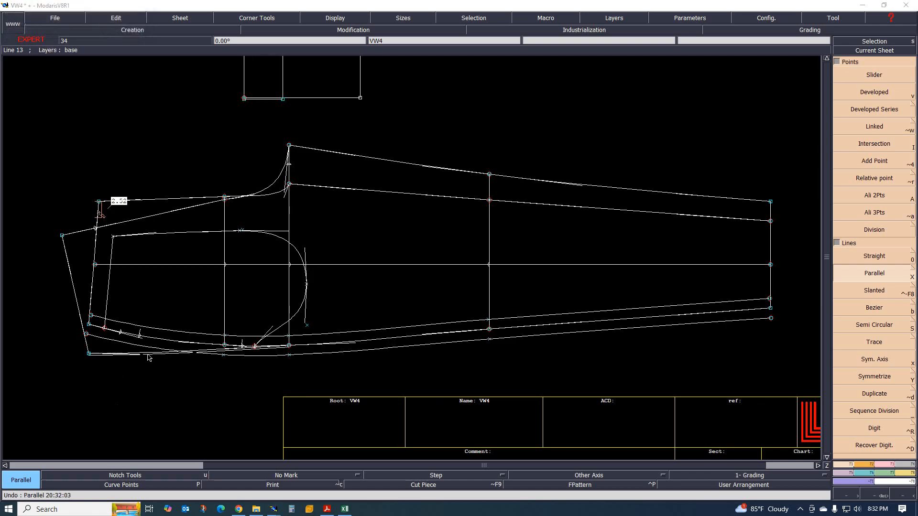
key("Down")
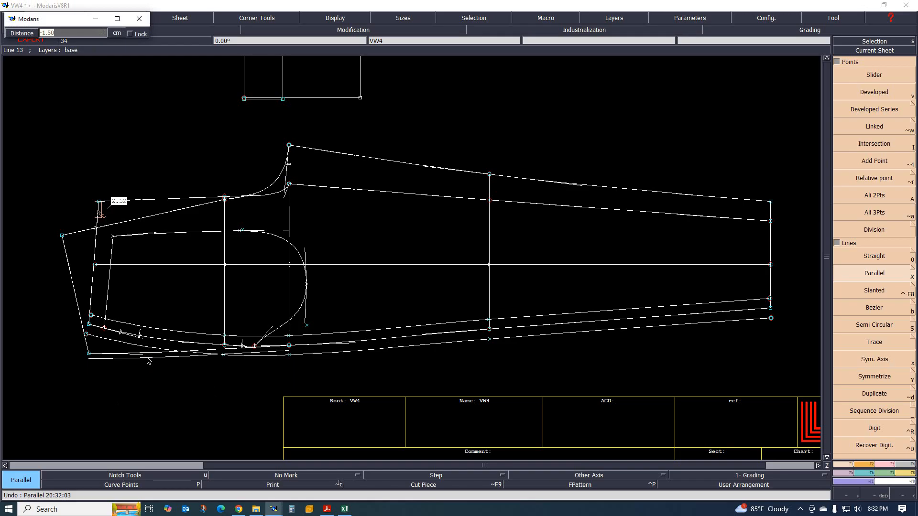
type("1")
key("Return")
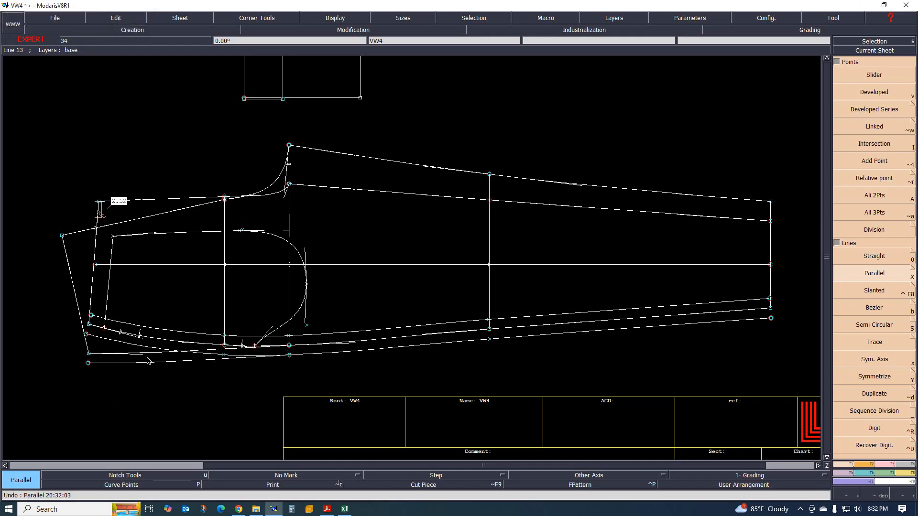
Step: Delete the original front side seam and the original upper section of the back side seam, keeping their 1.5 cm offset lines
scroll(147, 359, "up", 2)
scroll(151, 356, "down", 1)
scroll(155, 373, "up", 1)
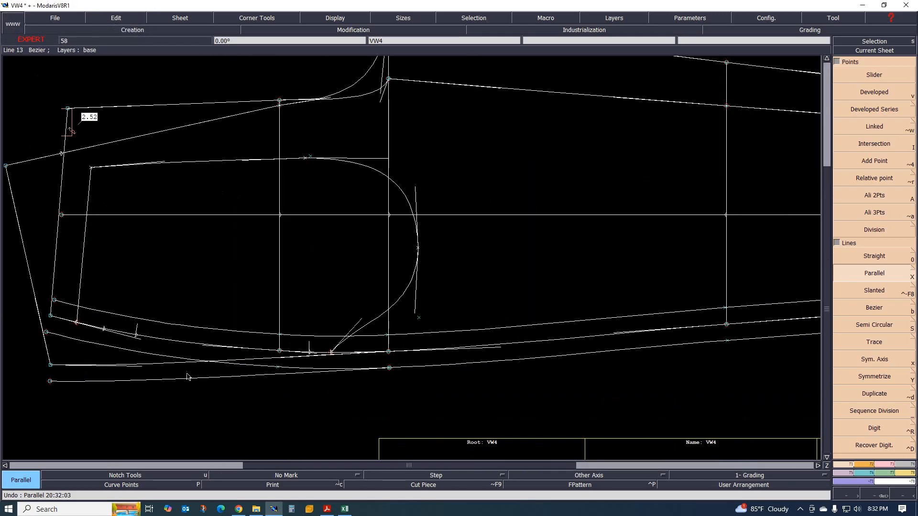
scroll(196, 375, "down", 1)
scroll(254, 381, "up", 1)
key("Delete")
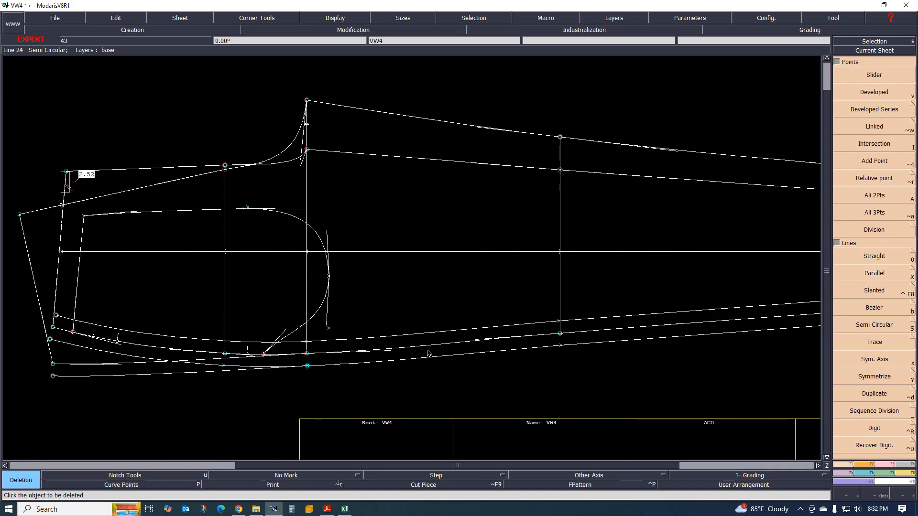
left_click(429, 348)
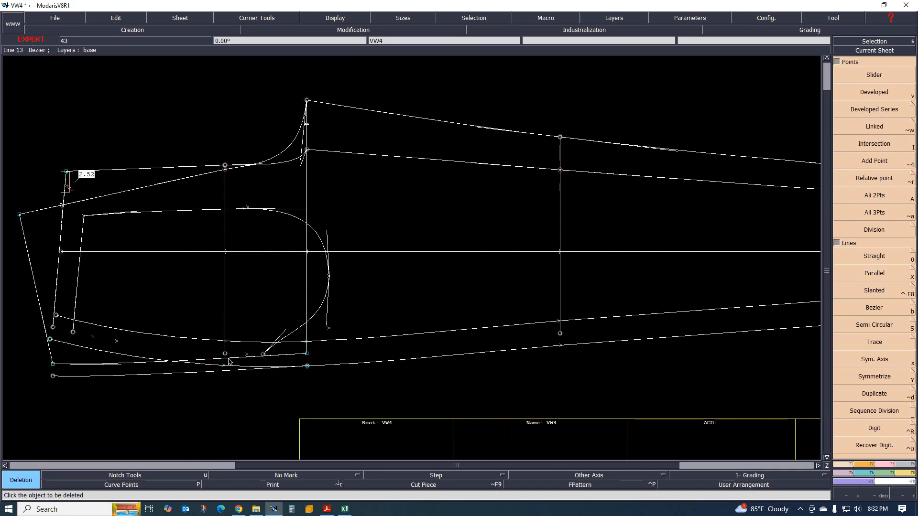
left_click(207, 363)
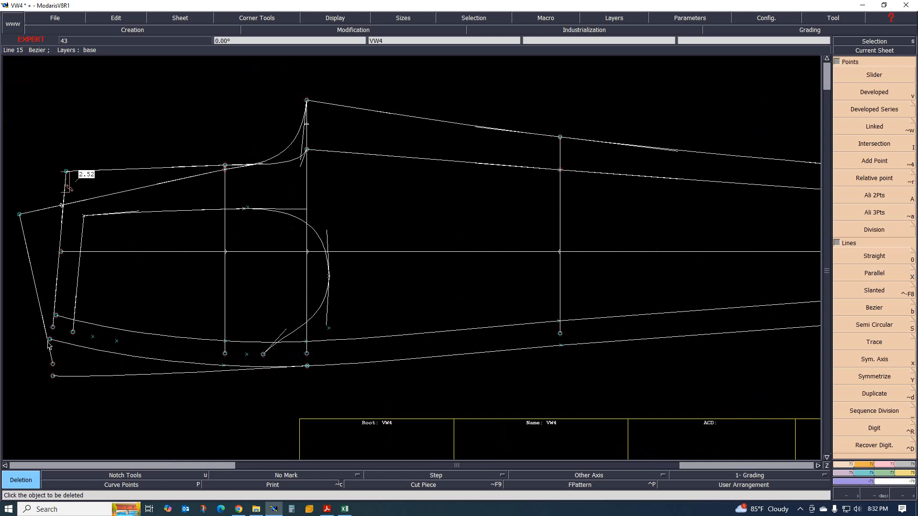
Step: Try to attach the waist end of the front seam's outer parallel to a point on the lower offset line, and undo it
key("a")
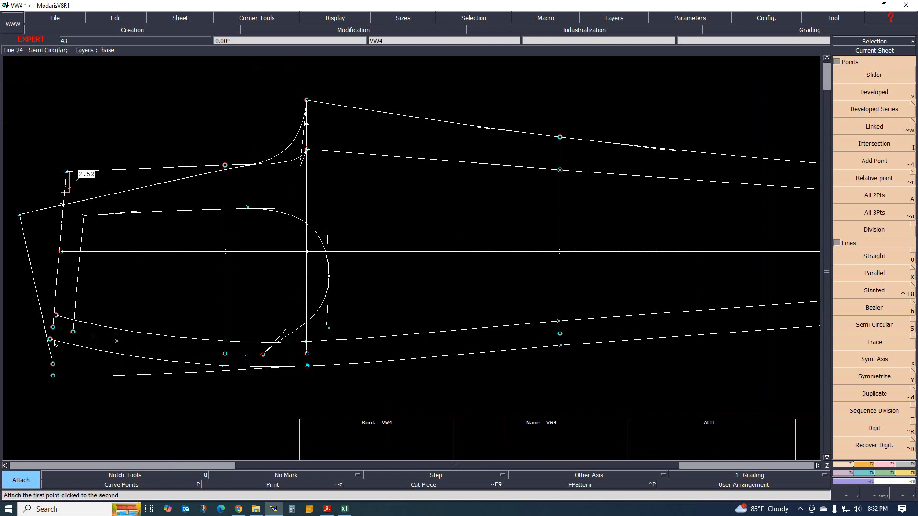
left_click(160, 367)
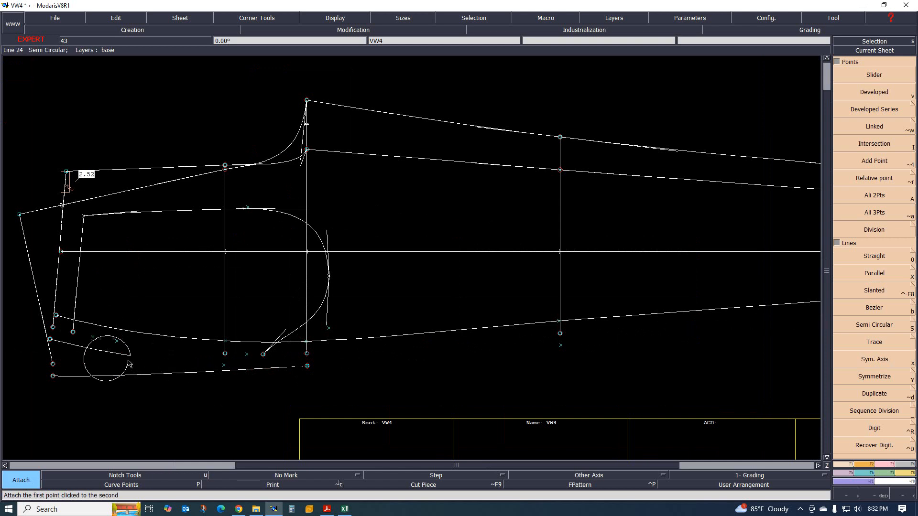
key("ctrl+z")
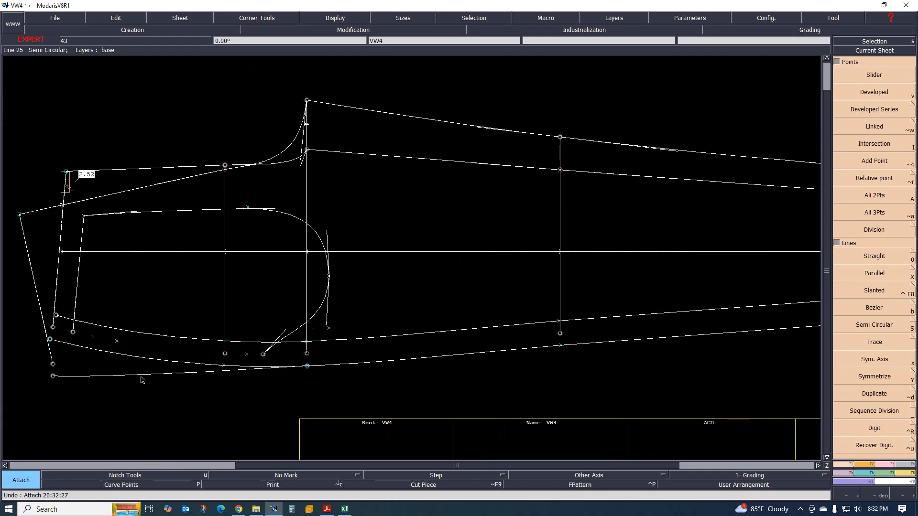
Step: Delete the points of the front side seam's outer parallel one by one from the waist to the crotch line
key("Delete")
left_click(50, 340)
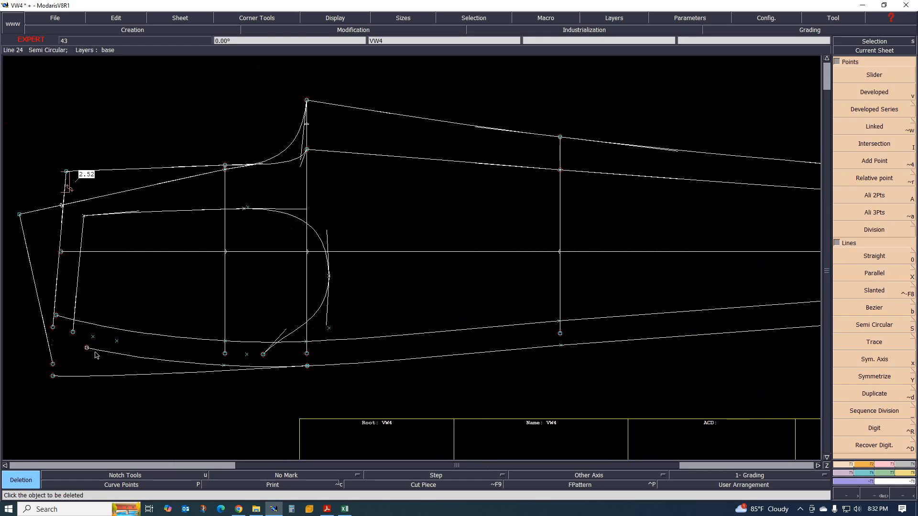
left_click(87, 348)
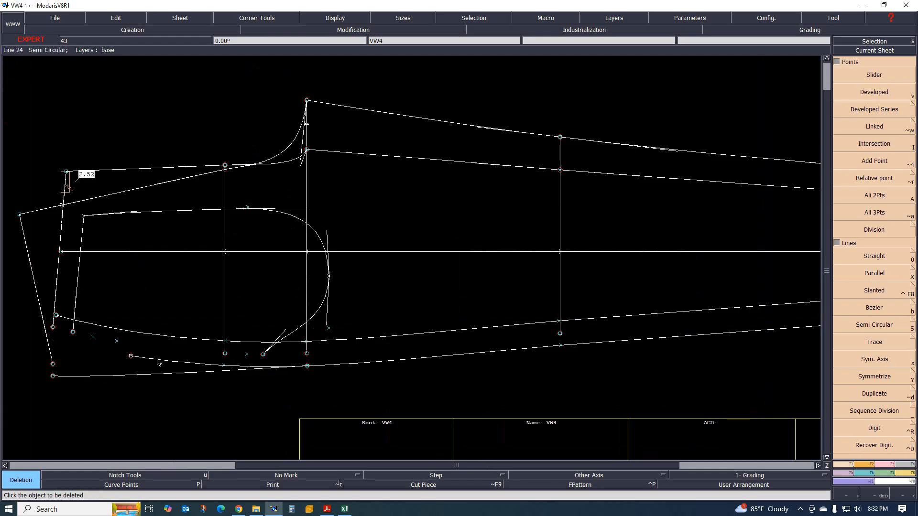
left_click(129, 356)
left_click(151, 359)
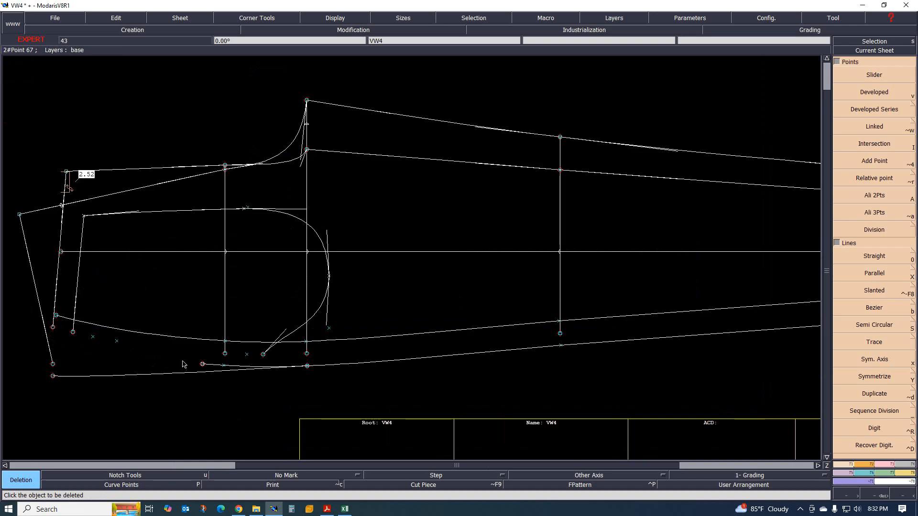
left_click(203, 364)
left_click(224, 366)
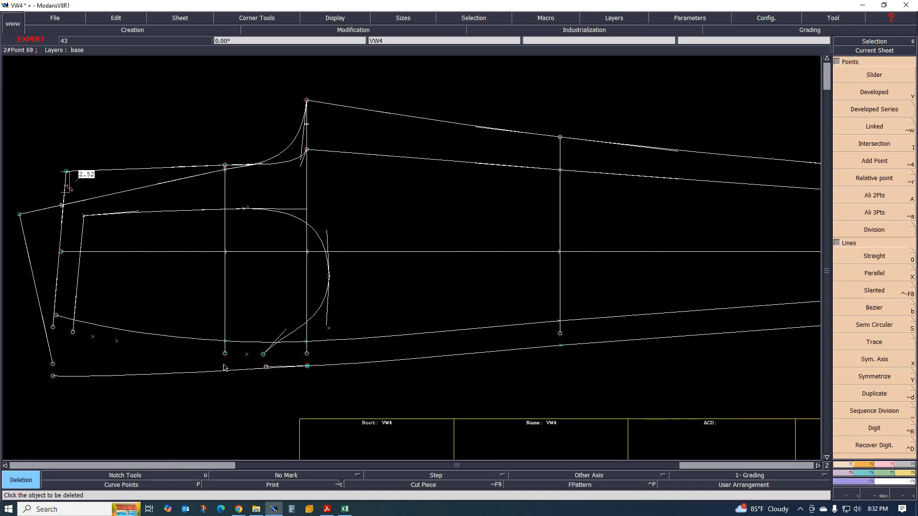
left_click(266, 368)
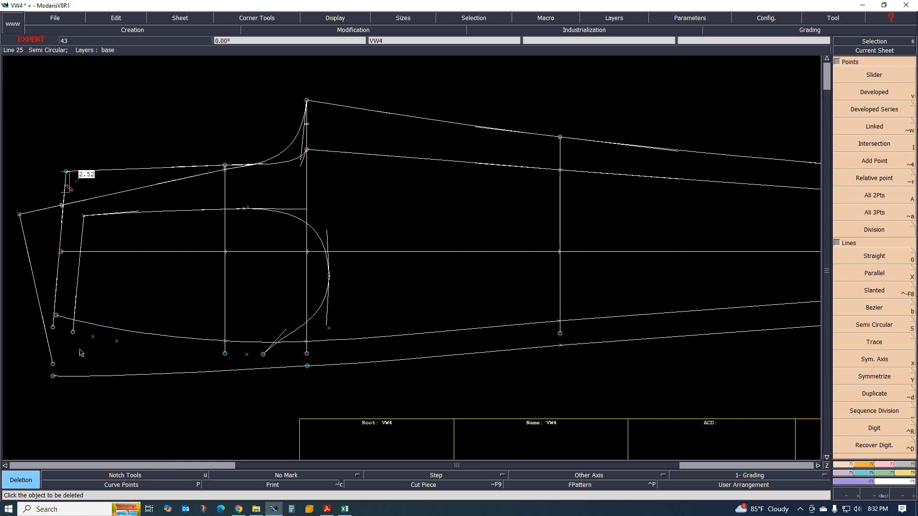
Step: Attach the waist ends of the back and front waistlines to the ends of the offset side seams
scroll(440, 314, "down", 3)
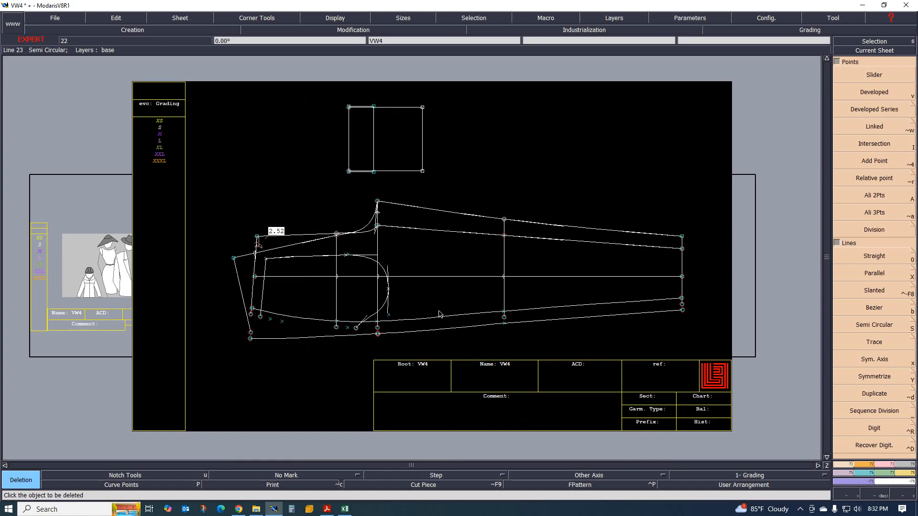
scroll(466, 332, "up", 2)
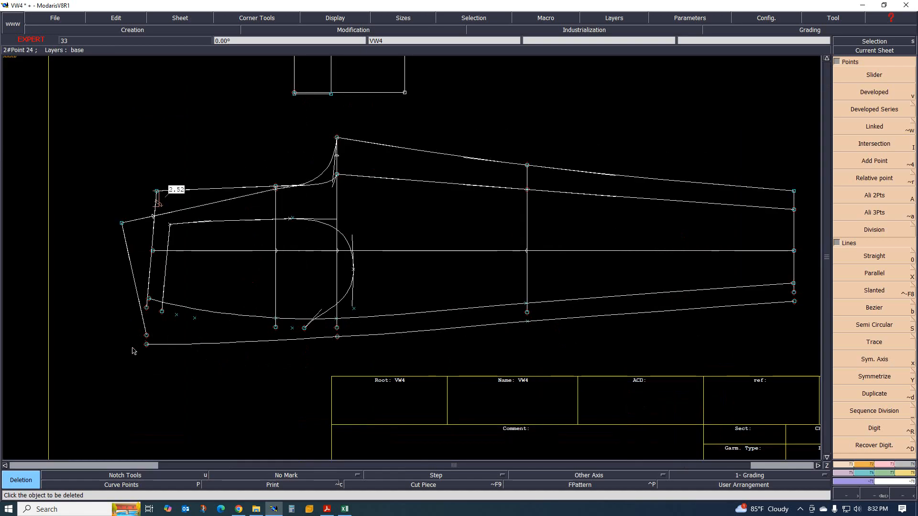
key("d")
key("a")
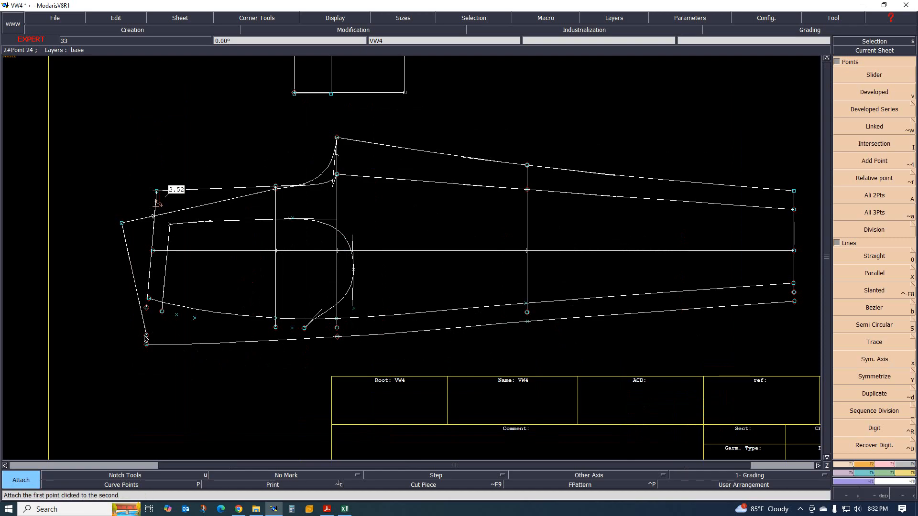
left_click(147, 345)
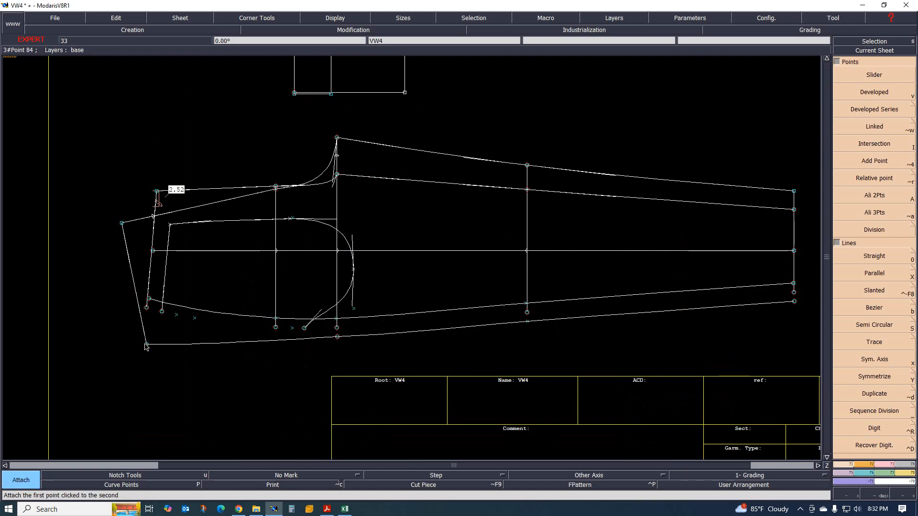
left_click(147, 307)
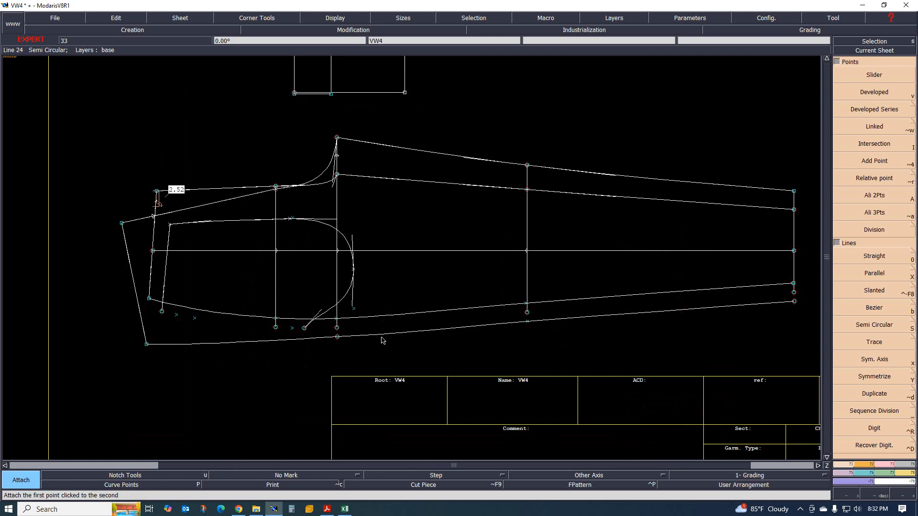
Step: Undo the waistline attachments and the point deletions on the front seam's outer parallel
key("ctrl+z")
key("ctrl+z")
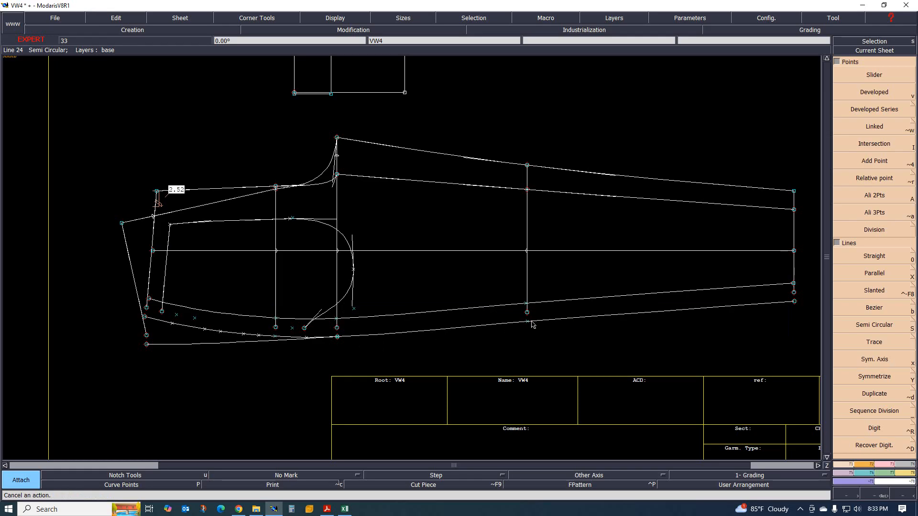
scroll(209, 350, "up", 1)
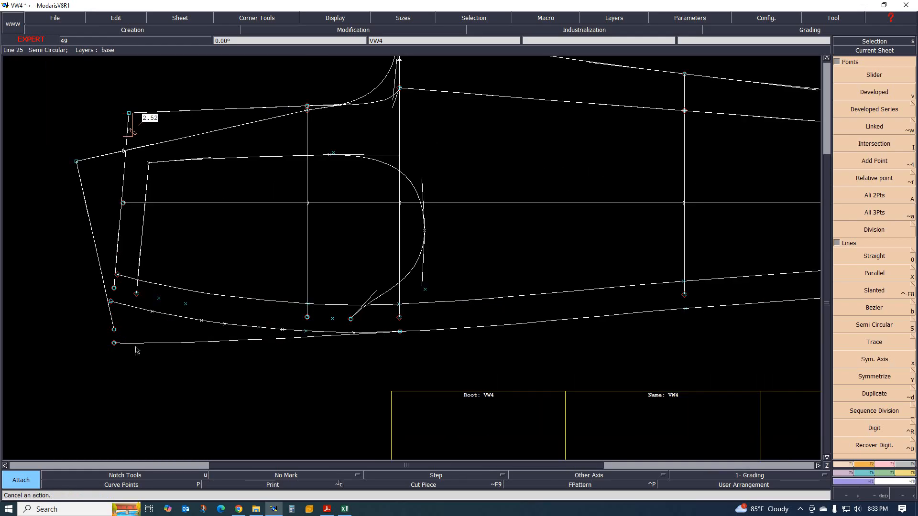
scroll(136, 350, "down", 2)
scroll(201, 351, "up", 1)
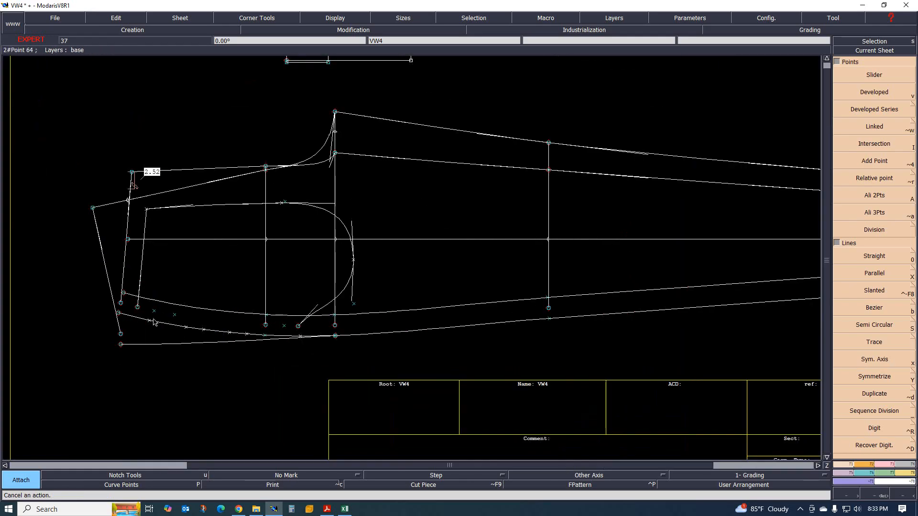
scroll(137, 320, "up", 1)
scroll(120, 308, "down", 2)
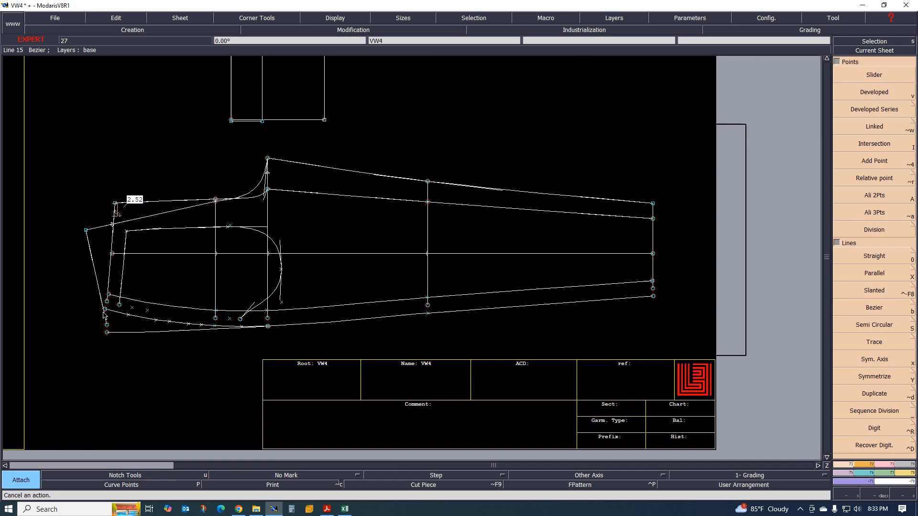
scroll(195, 334, "up", 4)
scroll(149, 341, "down", 5)
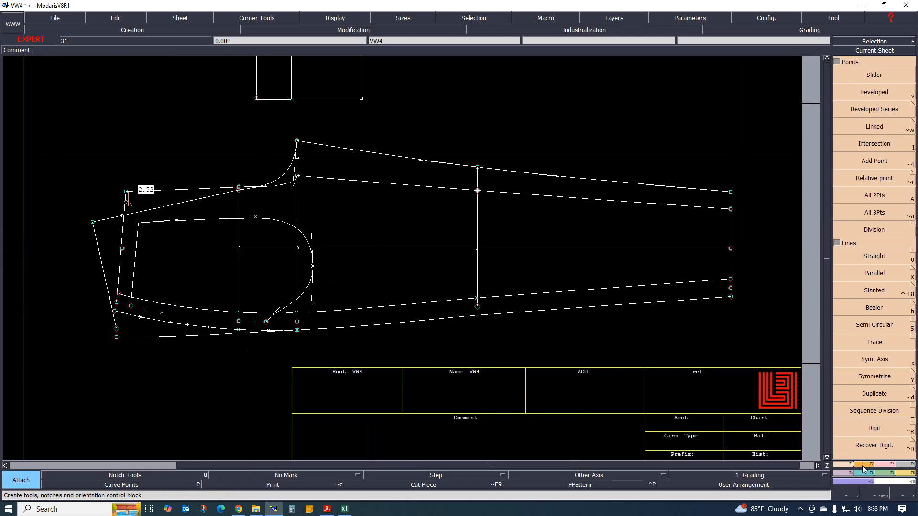
Step: Redraw the front side seam from waist to hem and the back side seam from waist to crotch line as Bezier curves
left_click(870, 308)
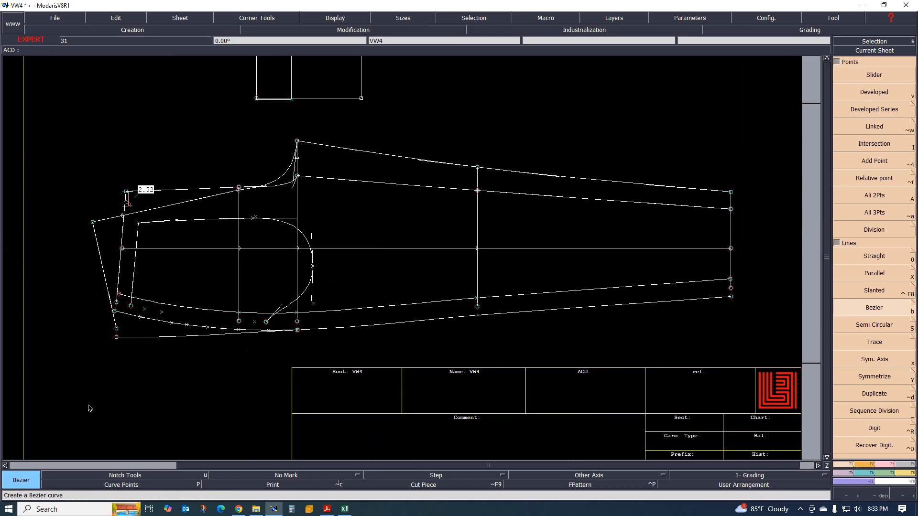
left_click(115, 308)
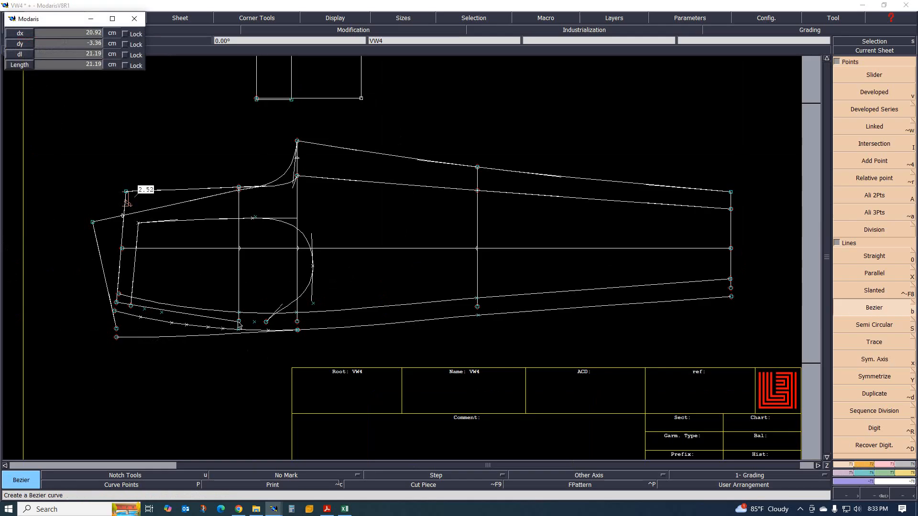
left_click(297, 321)
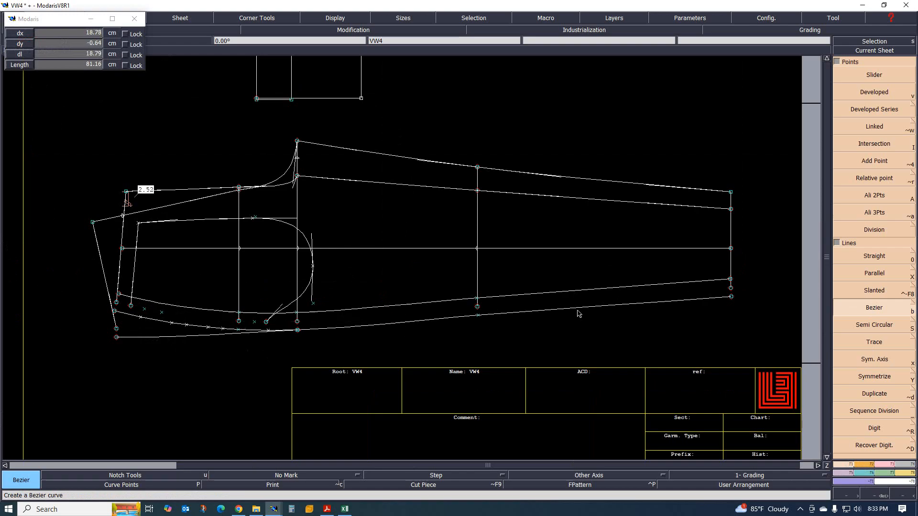
left_click(730, 289)
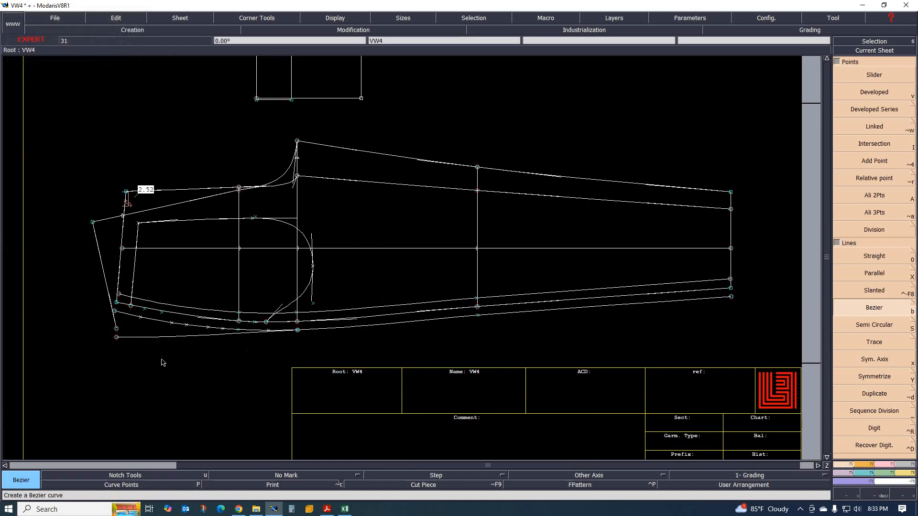
left_click(117, 328)
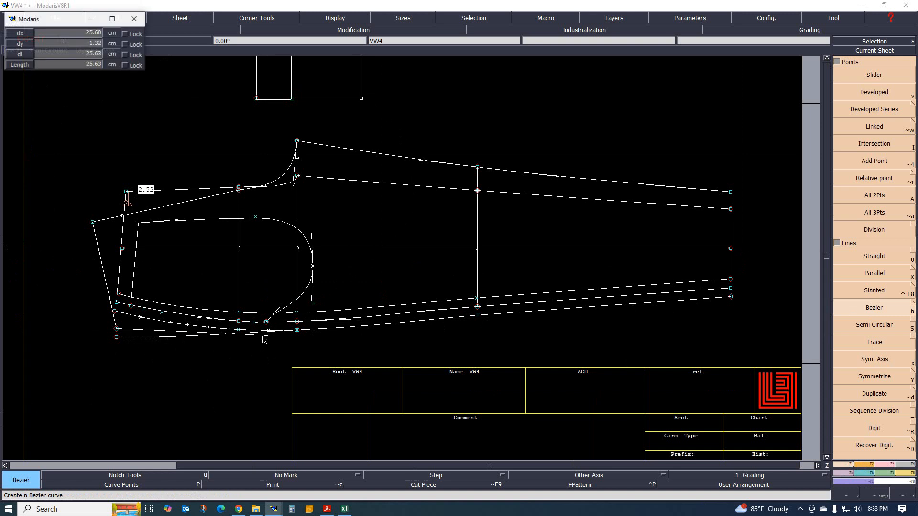
left_click(298, 330)
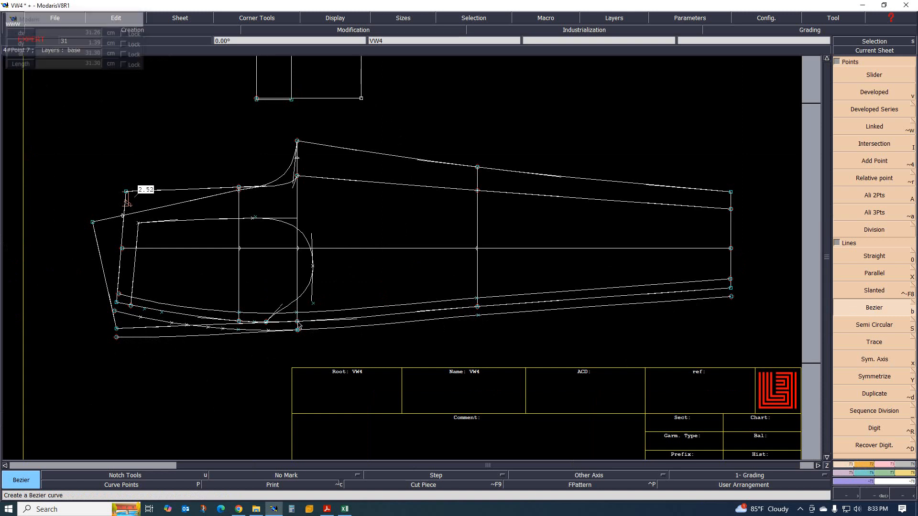
Step: Delete the front and back side seams' parallel lines on both sides of the redrawn seams
key("Delete")
left_click(165, 336)
left_click(388, 325)
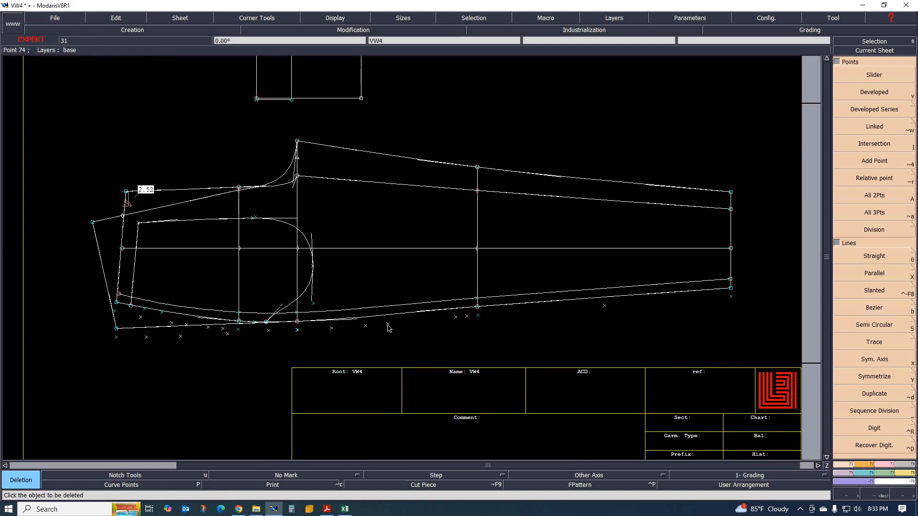
left_click(330, 311)
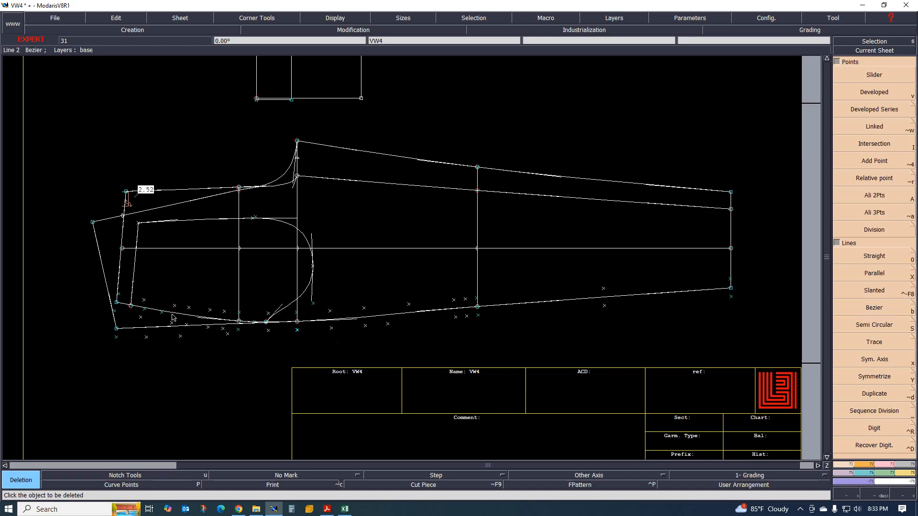
Step: Delete the leftover points around the side seams between the waist and the hip line
left_click(145, 299)
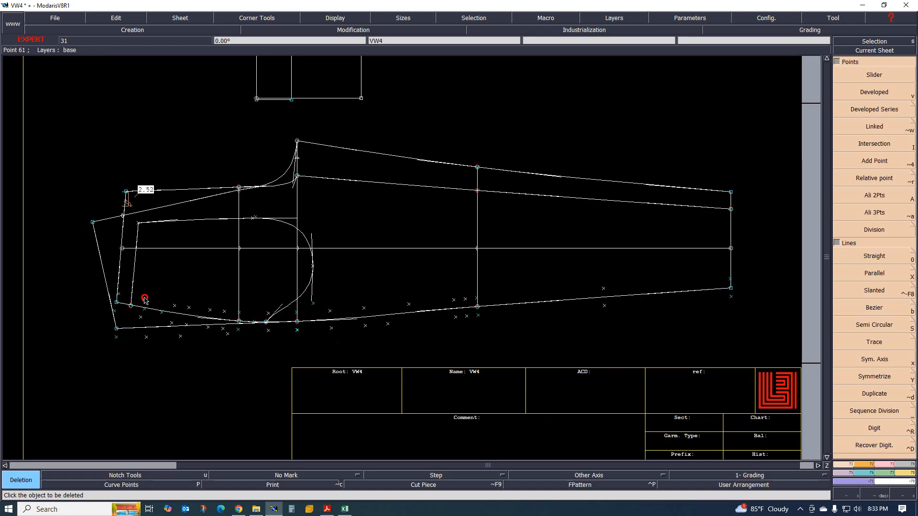
left_click(187, 309)
left_click(207, 310)
left_click(222, 312)
left_click(145, 337)
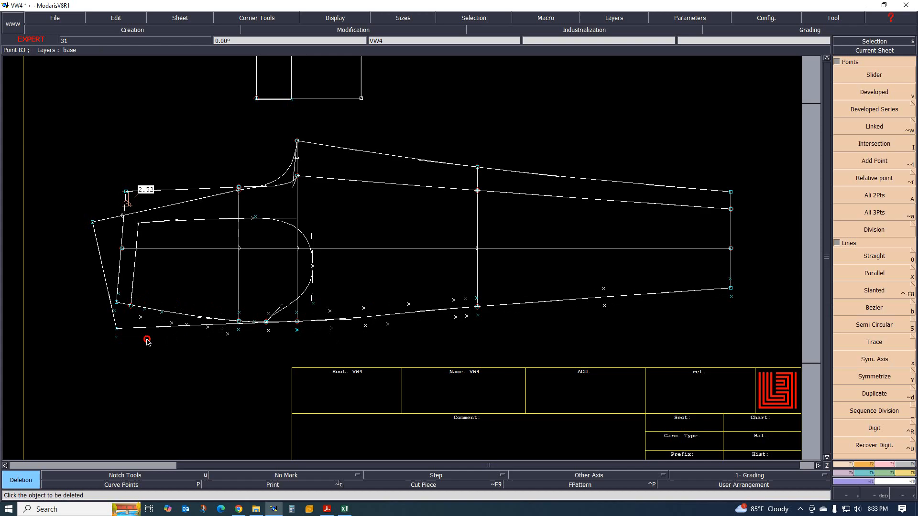
left_click(115, 338)
left_click(140, 318)
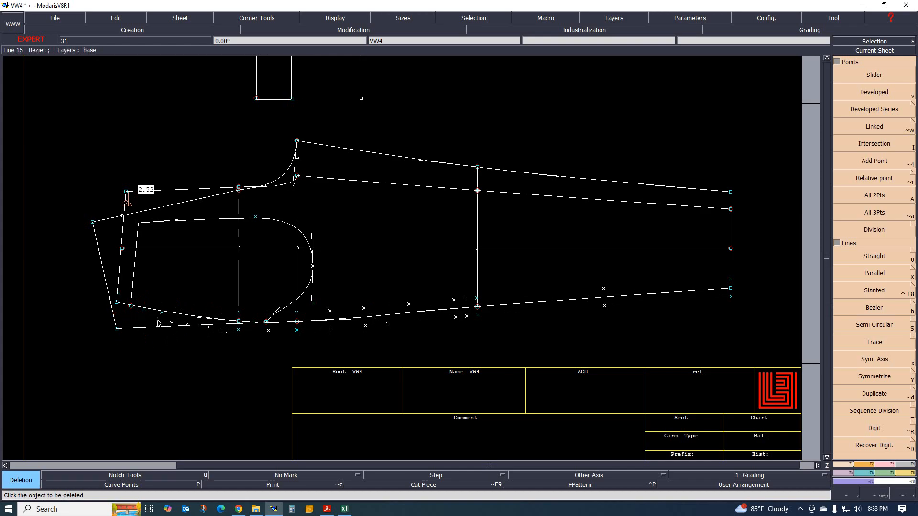
left_click(172, 324)
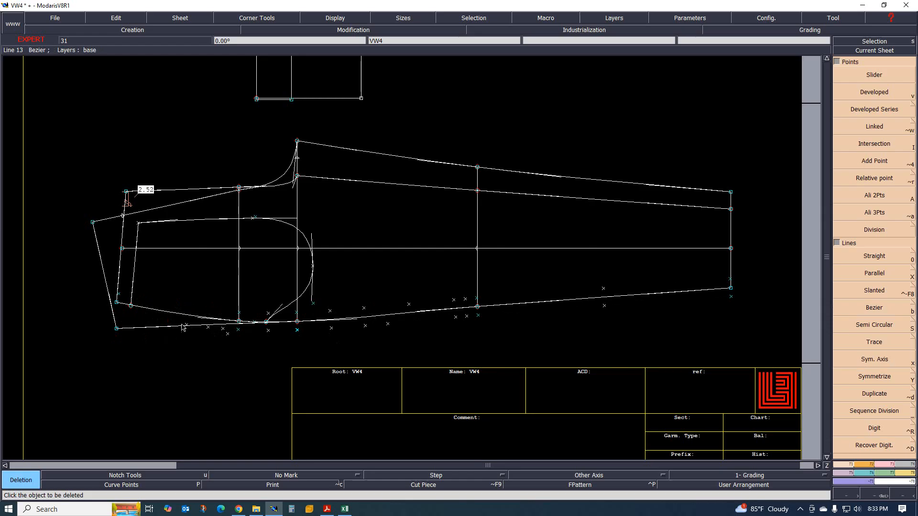
Step: Delete the leftover points on the outer side of the side seam from the hip line to the knee line
key("r")
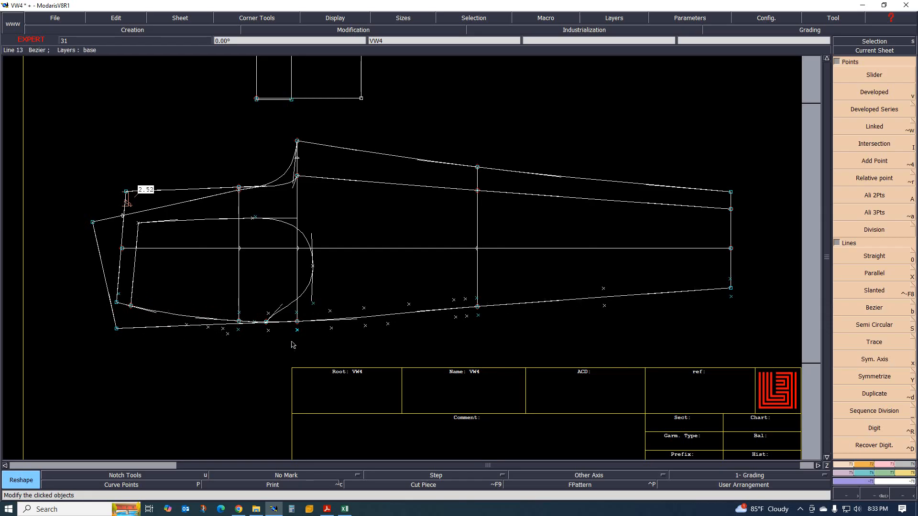
scroll(251, 343, "up", 1)
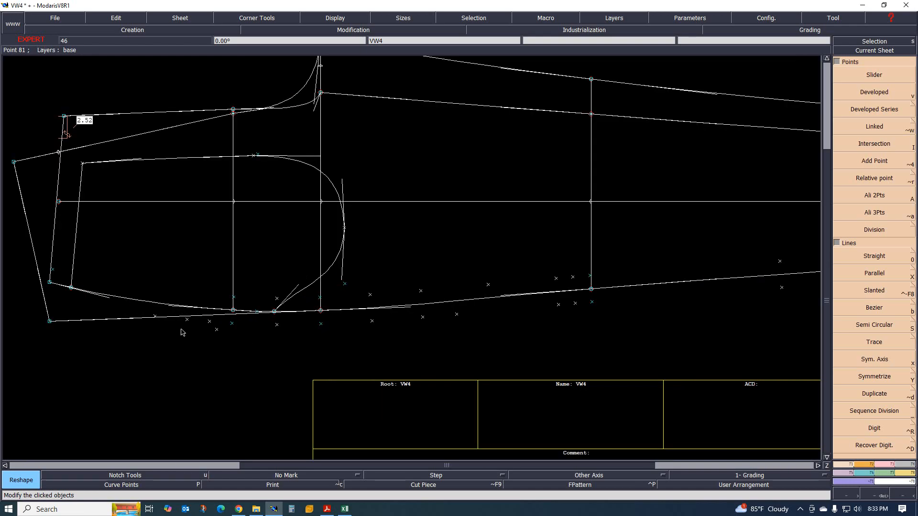
key("Delete")
left_click_drag(181, 318, 385, 342)
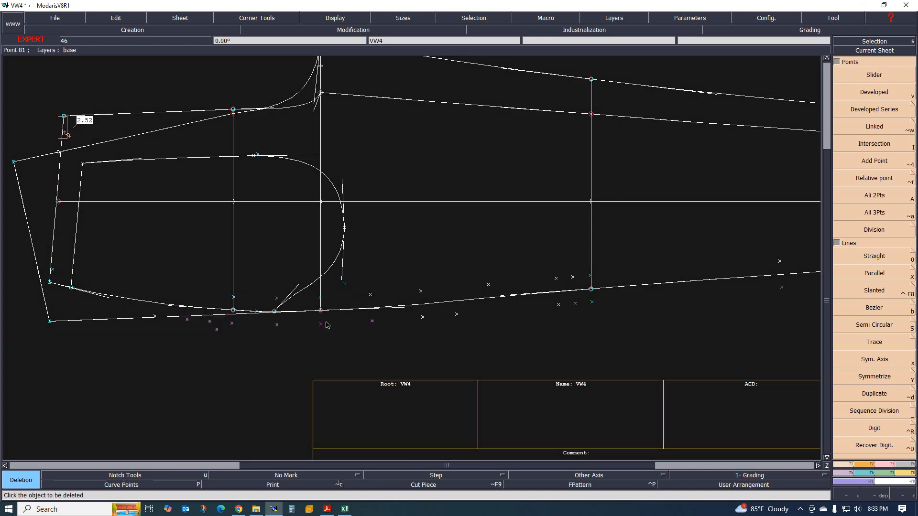
left_click(326, 323)
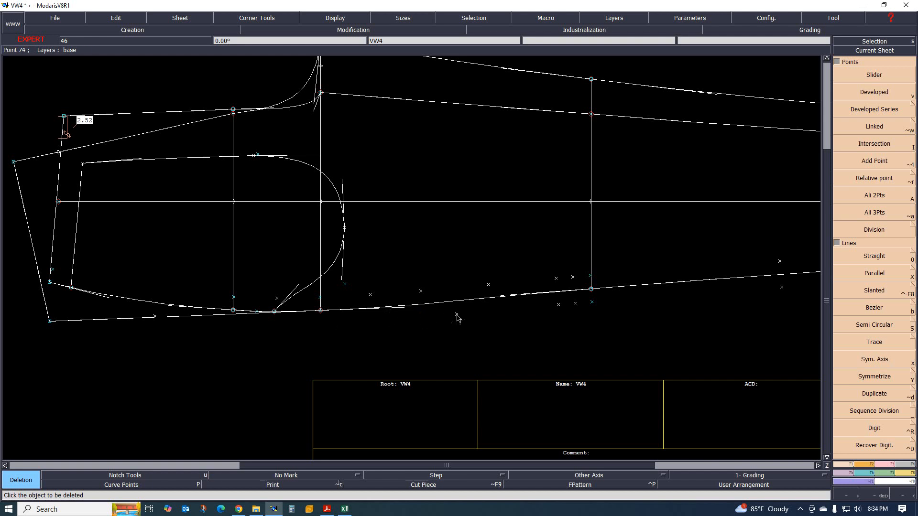
left_click_drag(552, 296, 596, 316)
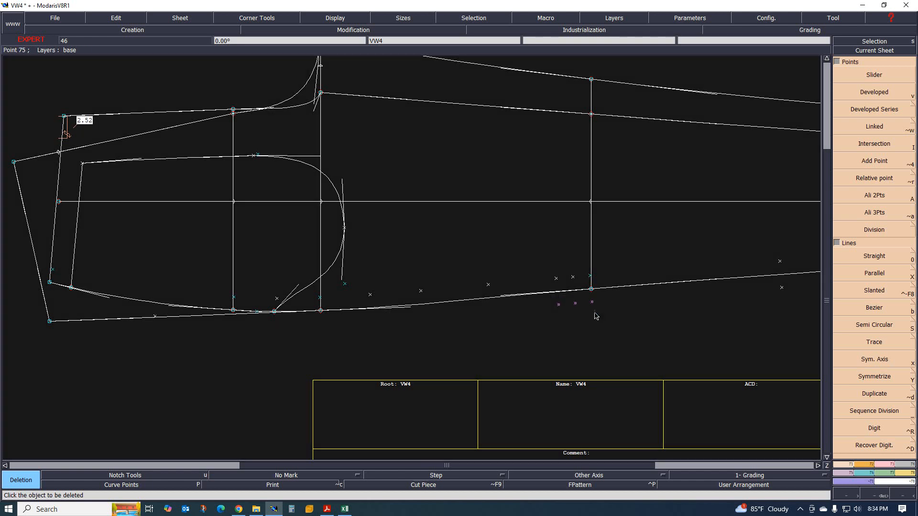
left_click(594, 304)
Step: Delete the leftover points on the inner side of the side seam and the remaining strays up to the waist
scroll(605, 336, "down", 3)
scroll(611, 339, "up", 2)
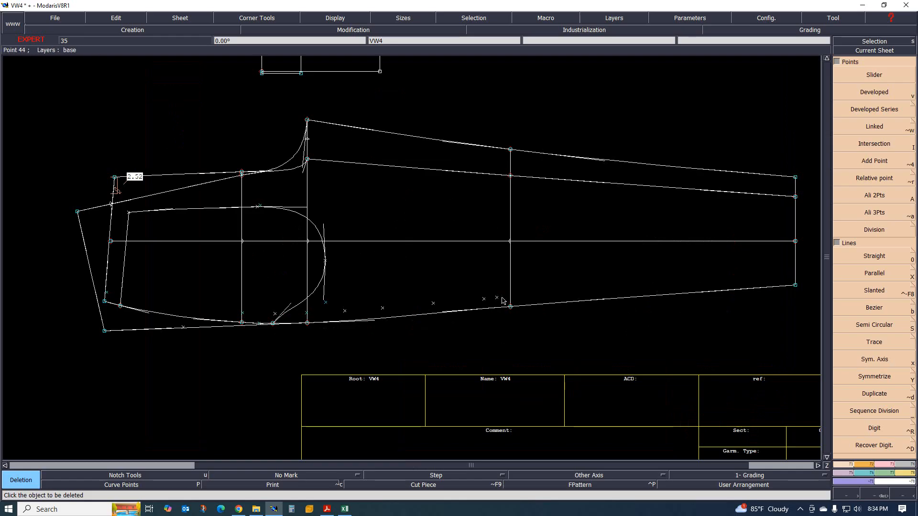
left_click(433, 303)
left_click(383, 308)
left_click(325, 303)
left_click(307, 313)
left_click(275, 314)
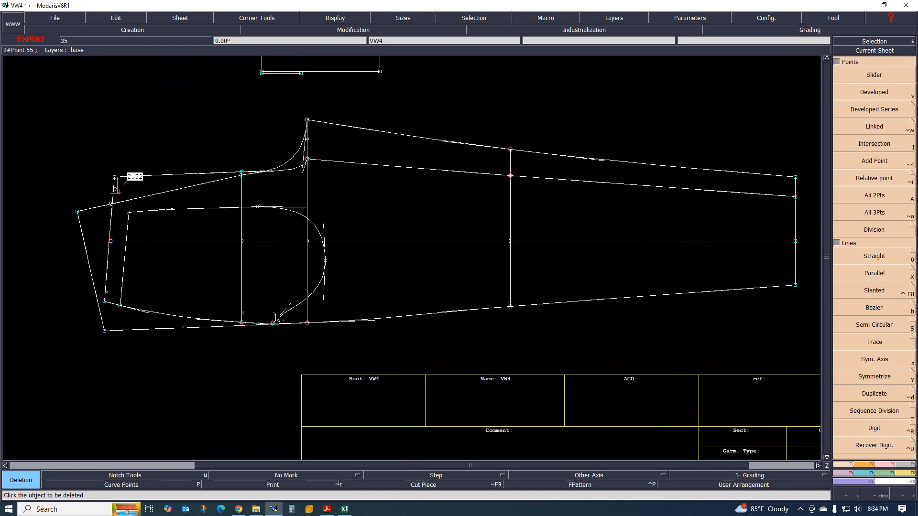
scroll(96, 317, "down", 2)
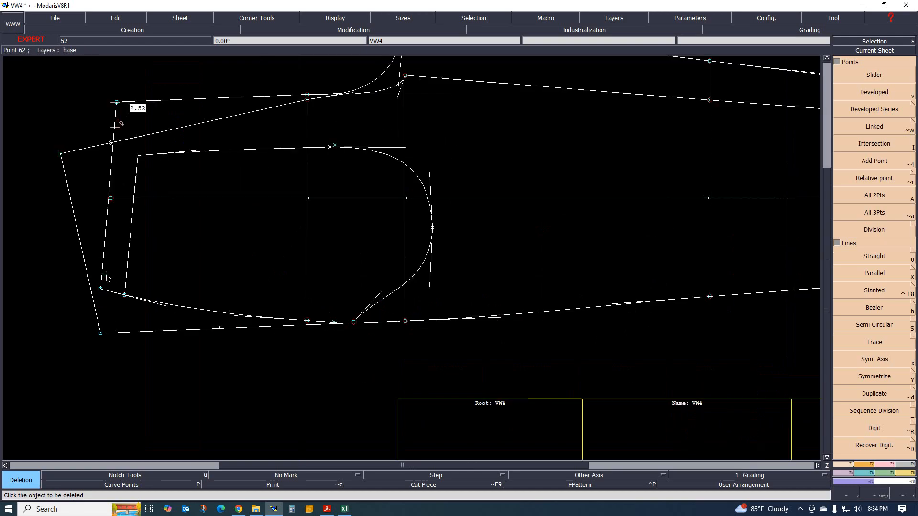
scroll(95, 317, "up", 1)
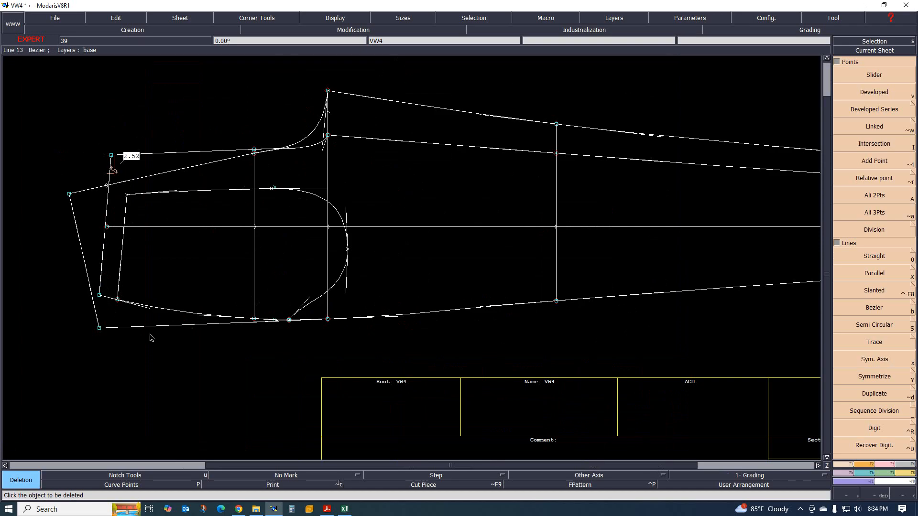
Step: Add developed points along the front side seam below the pocket piece's upper corner at successive distances of 2.5, 3 and 15 cm
key("v")
left_click(114, 300)
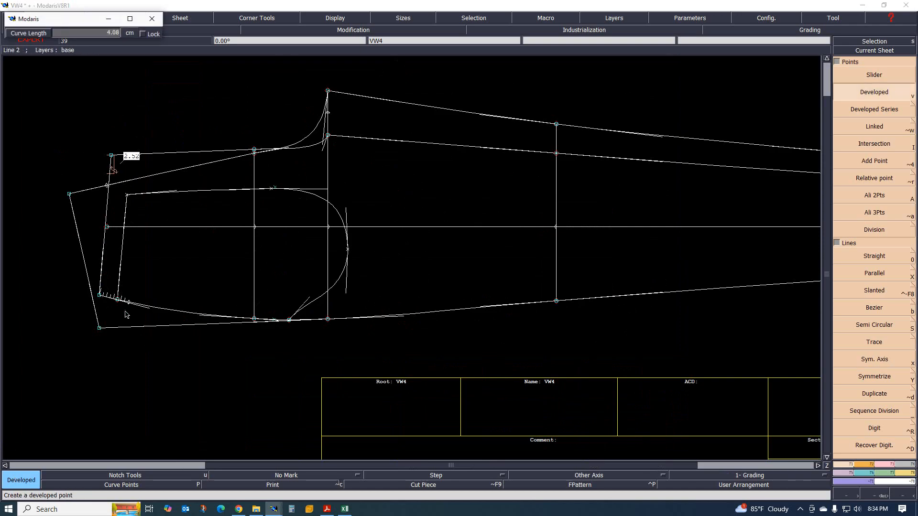
type("-2.50")
type("5")
left_click(149, 314)
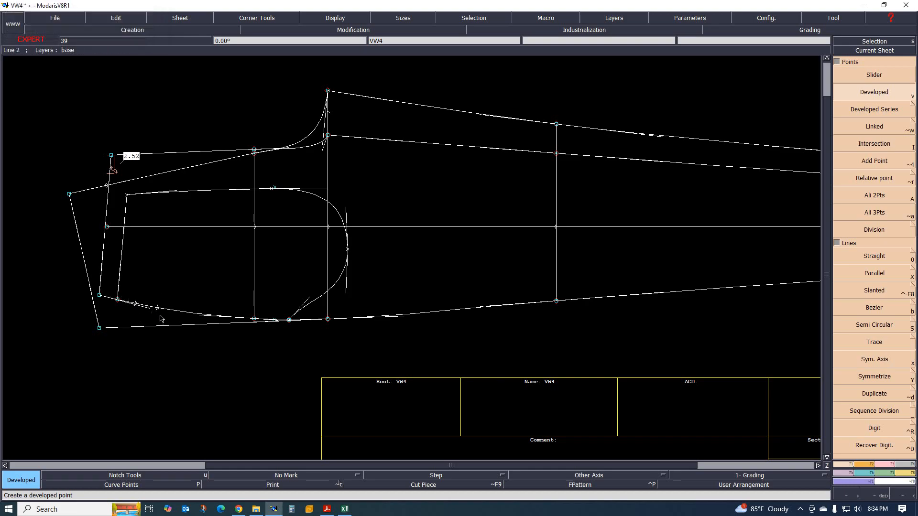
left_click(159, 309)
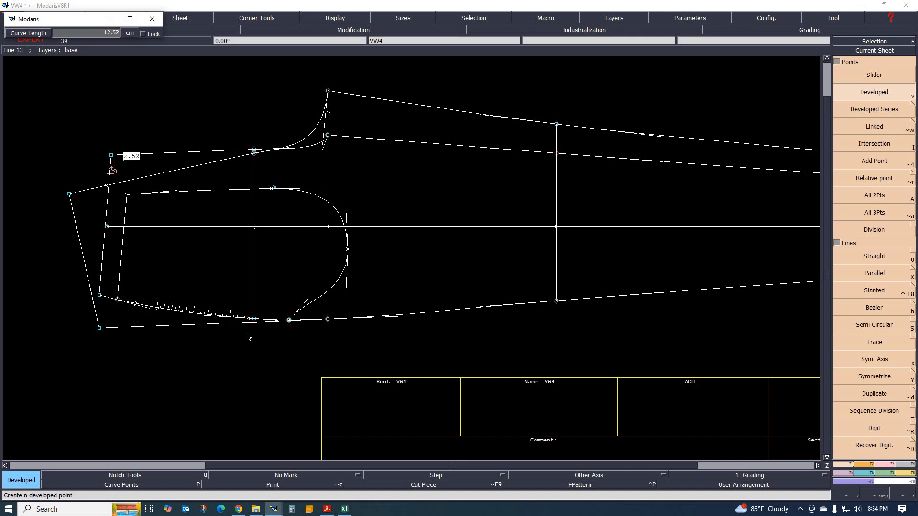
key("Down")
type("15")
key("Return")
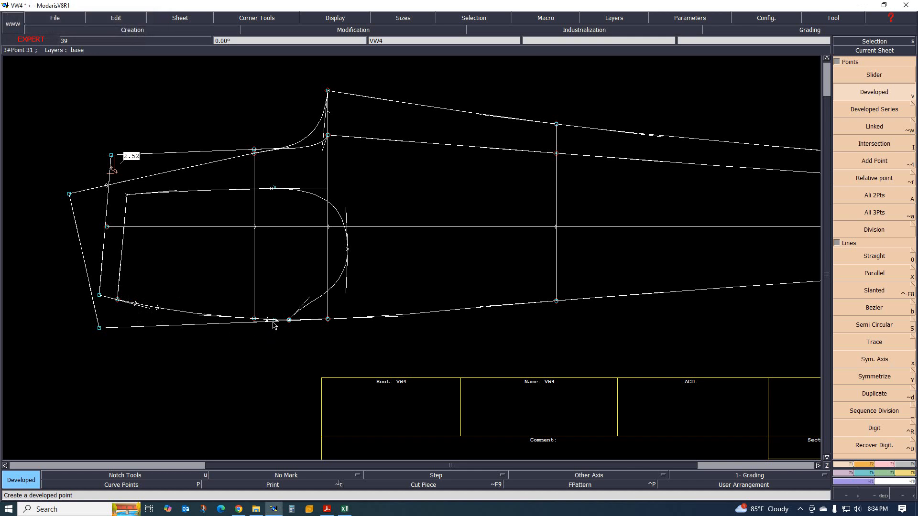
Step: Notch the front side seam at the lower end of the 15 cm pocket opening and hide the curve handles
key("Delete")
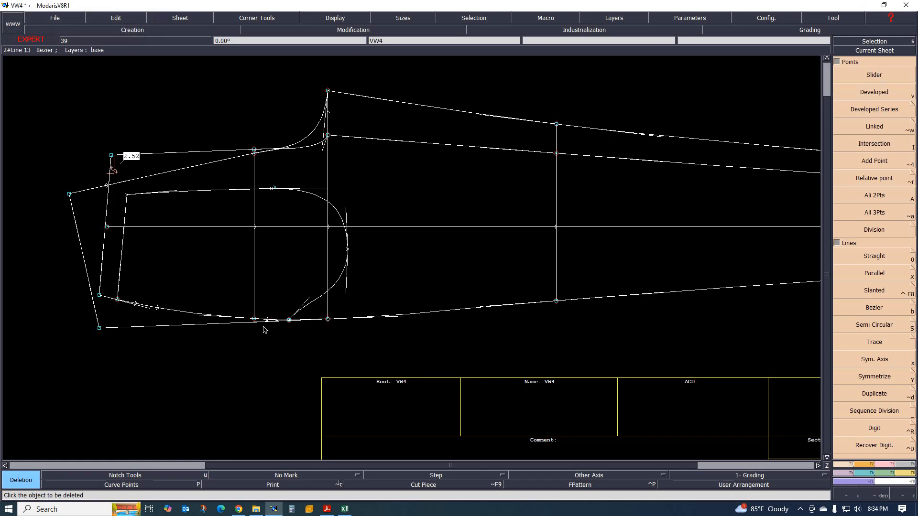
key("n")
left_click(267, 319)
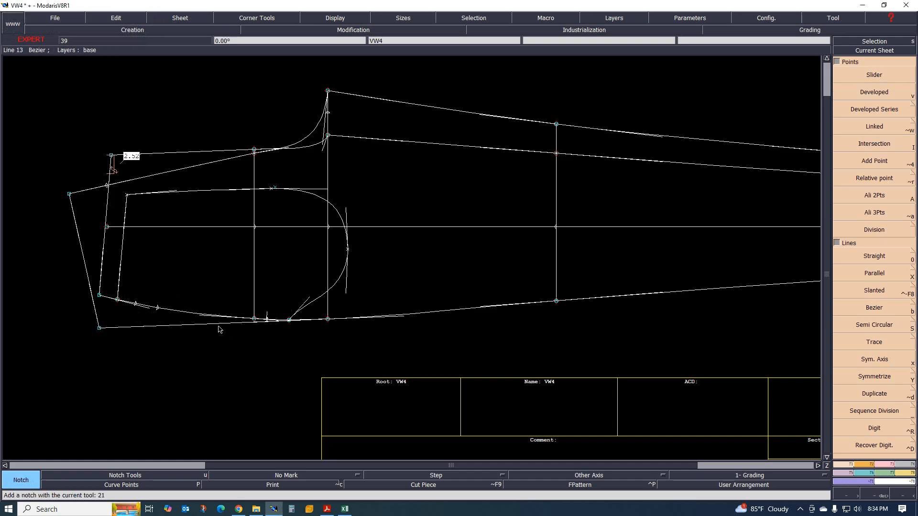
scroll(186, 266, "down", 2)
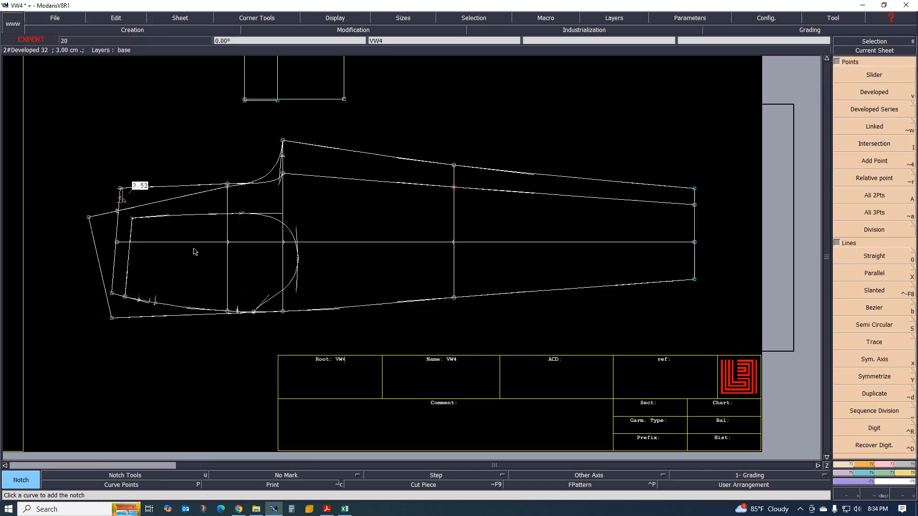
scroll(229, 268, "down", 2)
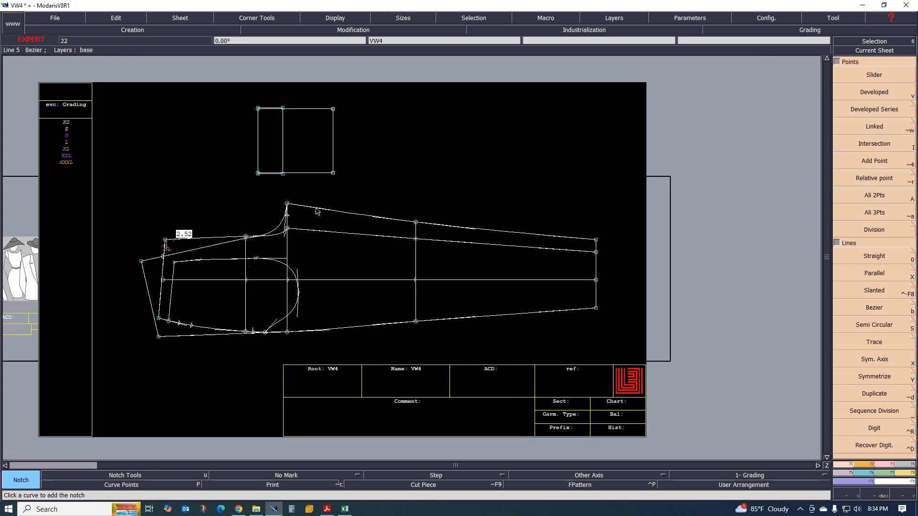
left_click(330, 19)
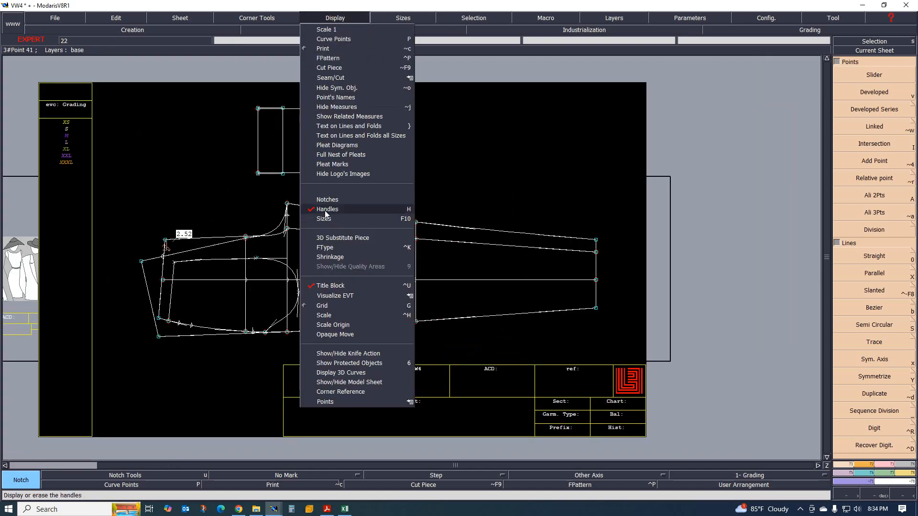
left_click(325, 208)
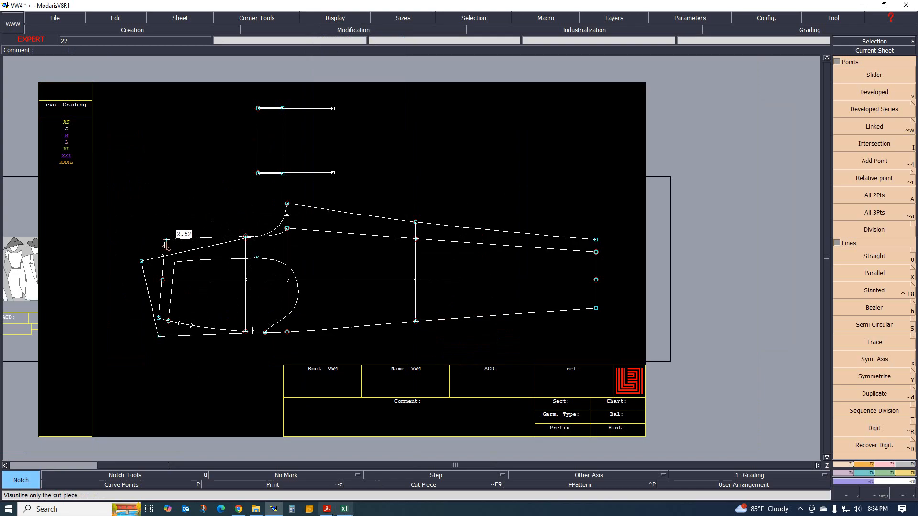
Step: Switch to the Q324TUPVW4 size chart in Excel to examine the measurements per size, then return to Modaris
mouse_move(330, 512)
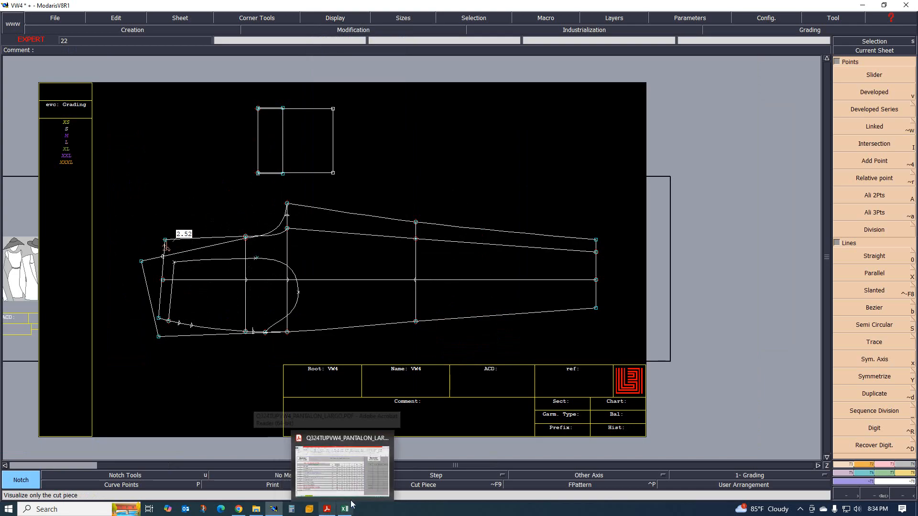
left_click(345, 511)
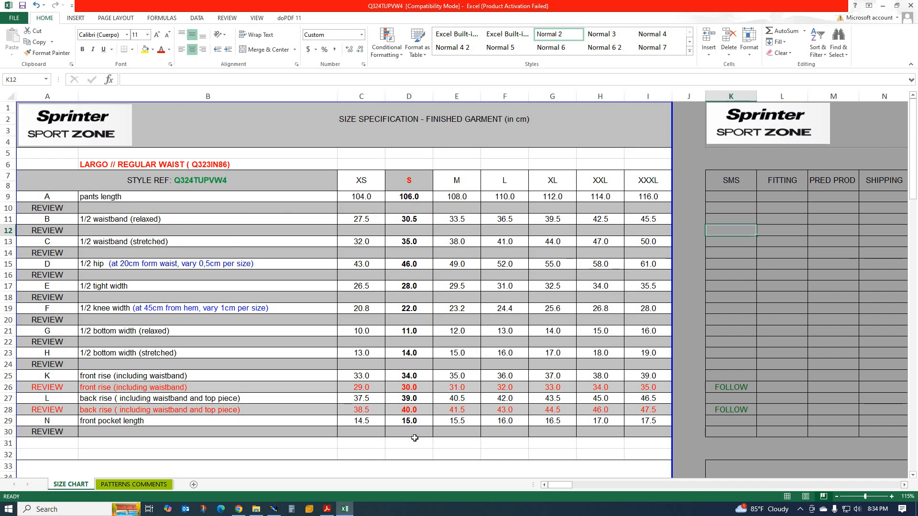
left_click(274, 509)
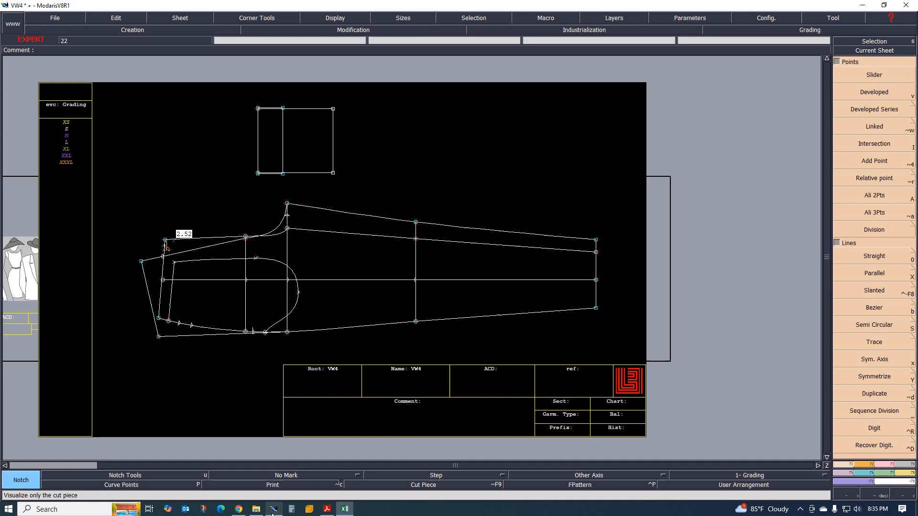
Step: Select all sizes of the VW4 sheet and display its curves in every size
scroll(290, 253, "up", 1)
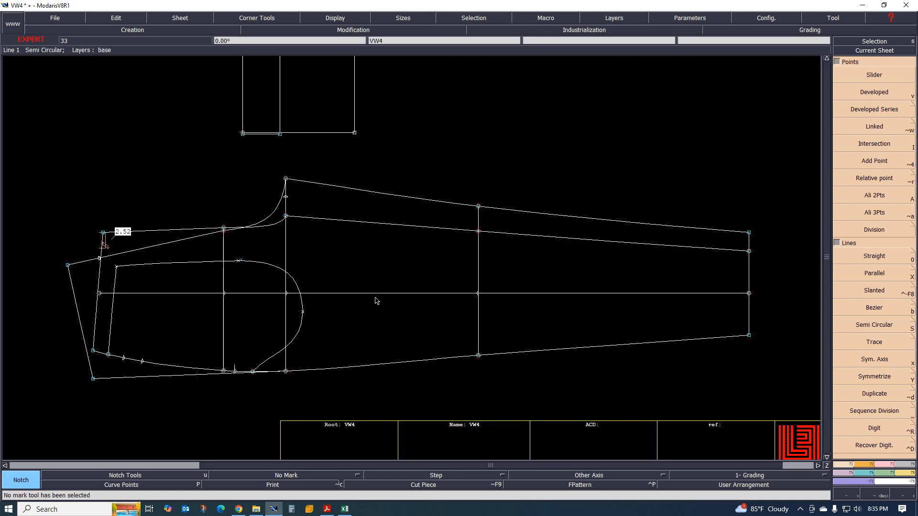
key("F12")
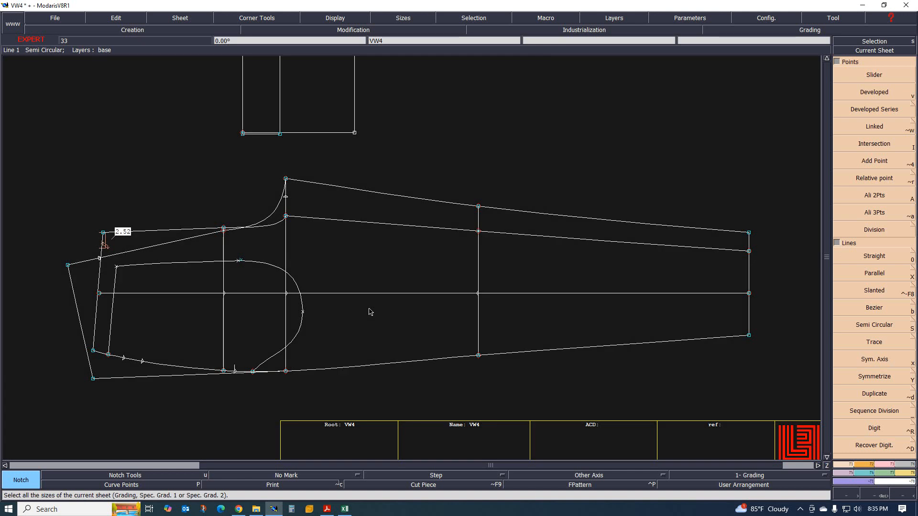
key("F10")
scroll(302, 284, "down", 1)
scroll(317, 246, "up", 1)
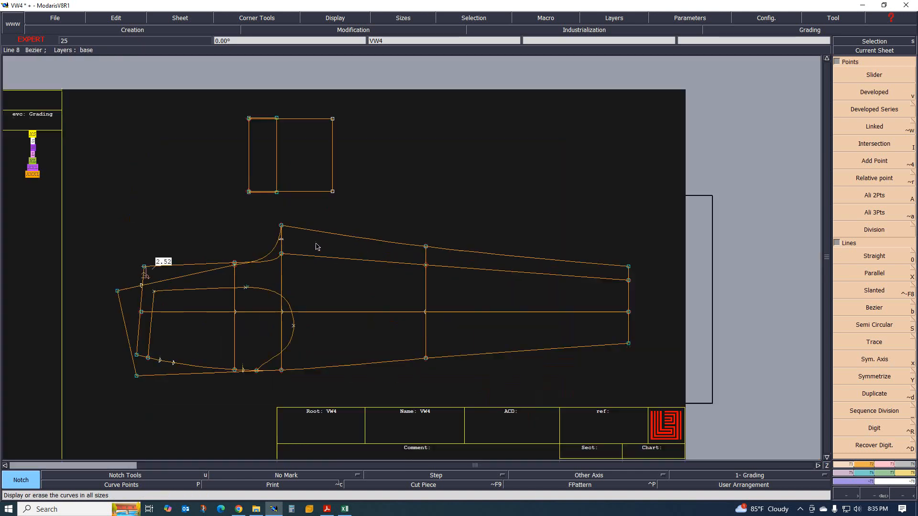
Step: Consult the size chart and grade the front crotch point with a ddy of 1.5 between all sizes using grading Control
left_click(867, 473)
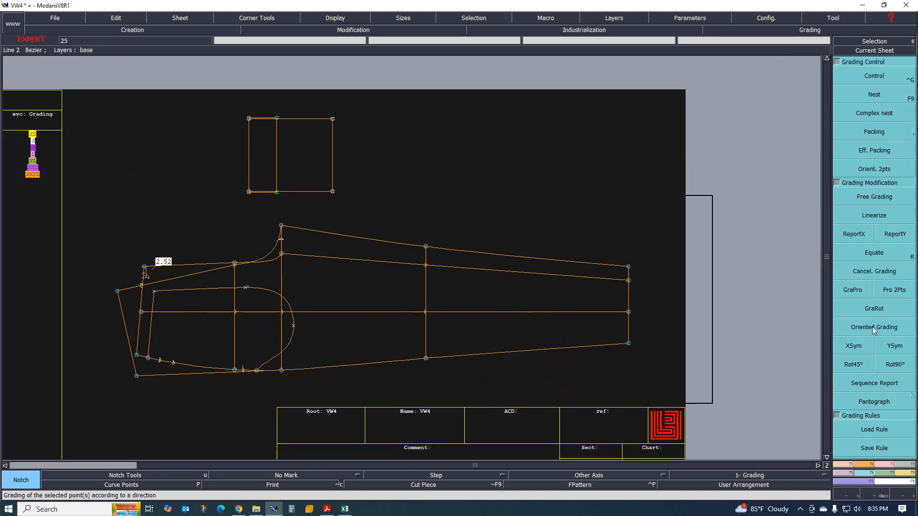
left_click(876, 77)
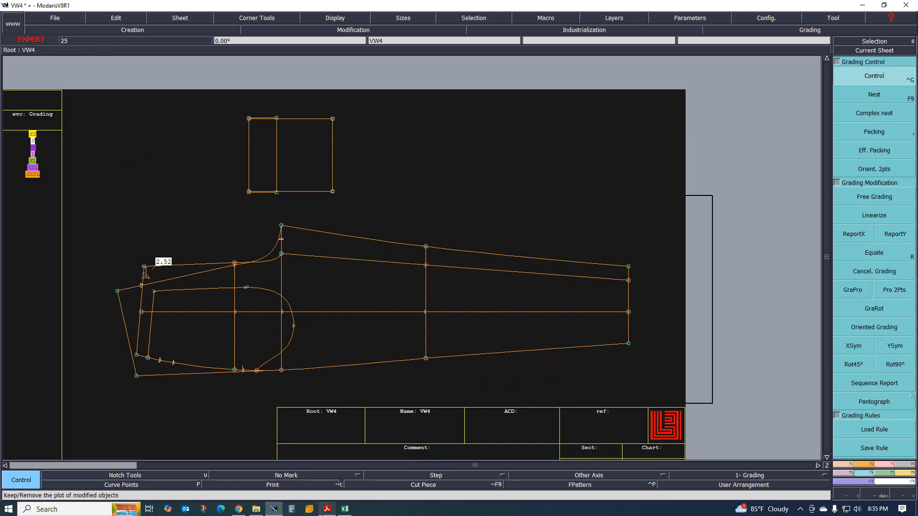
left_click(345, 510)
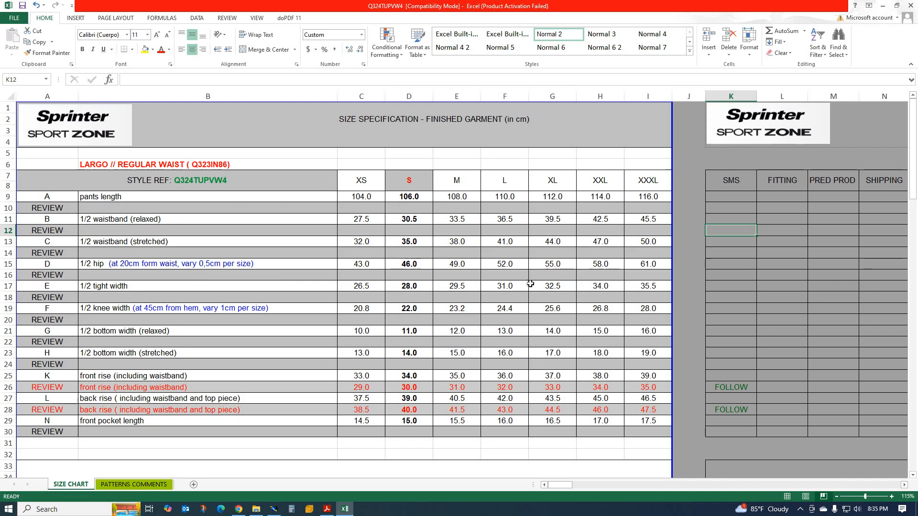
left_click(273, 509)
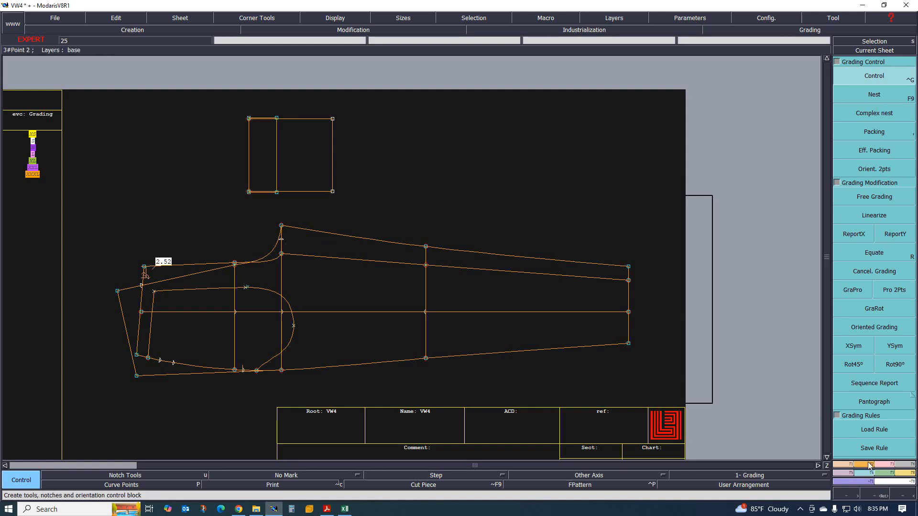
left_click(282, 254)
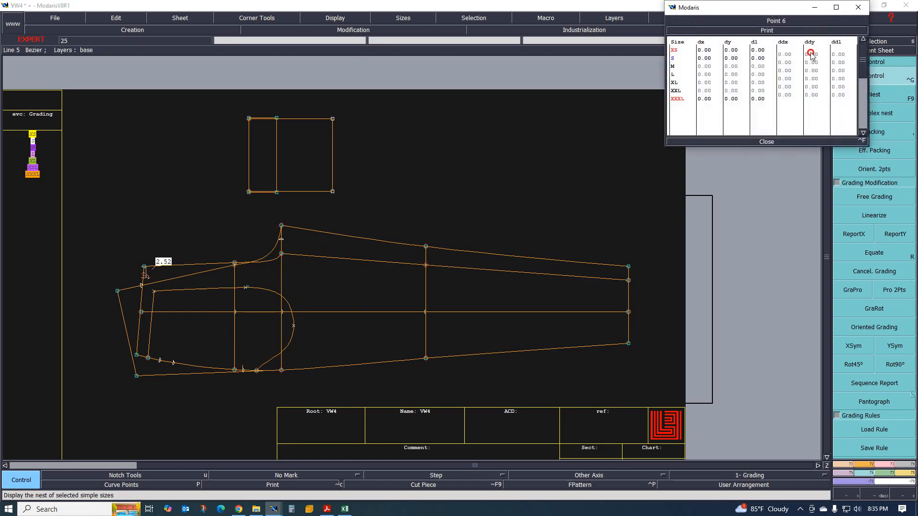
left_click_drag(811, 54, 816, 96)
type("1")
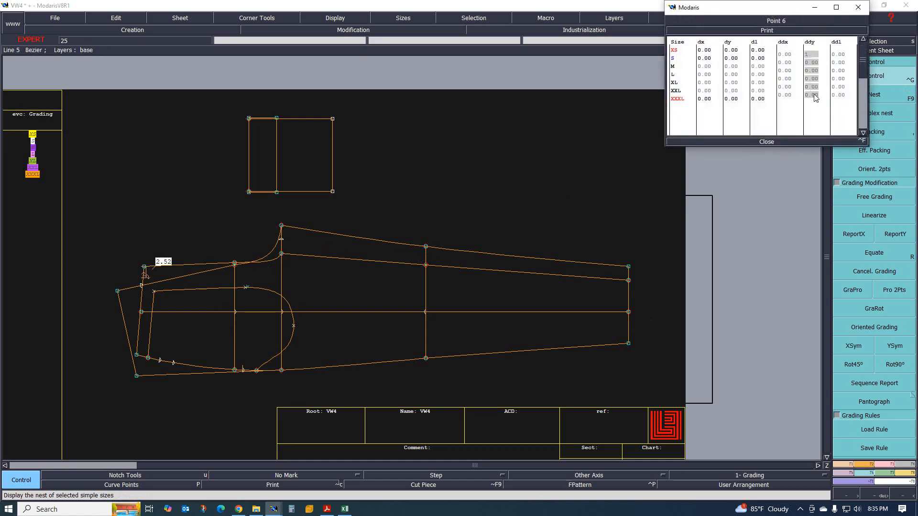
type(".5")
key("Return")
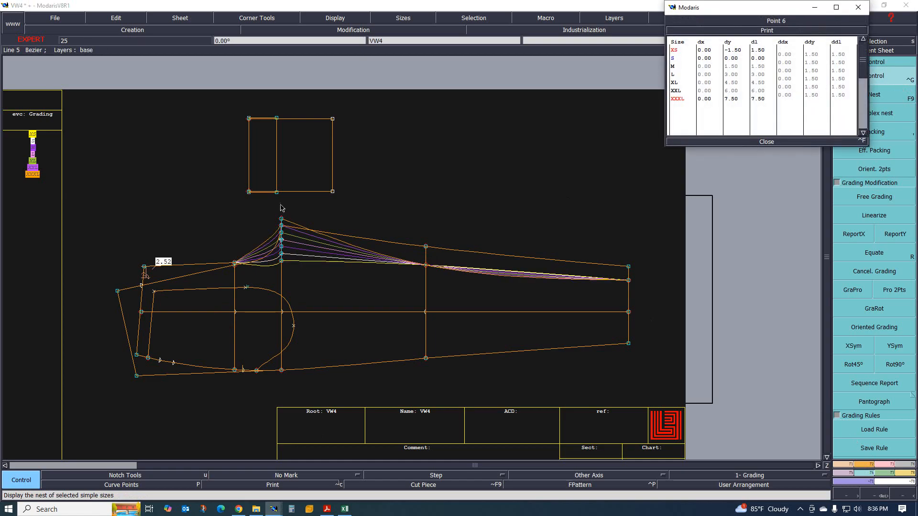
Step: Copy the front crotch point's Y grading to the back crotch point with ReportY
left_click_drag(271, 211, 306, 267)
left_click(895, 234)
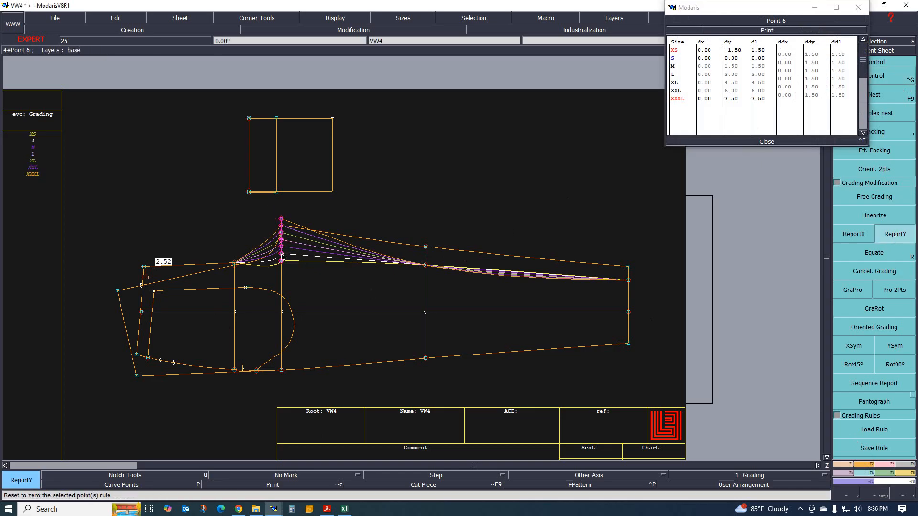
left_click(285, 214)
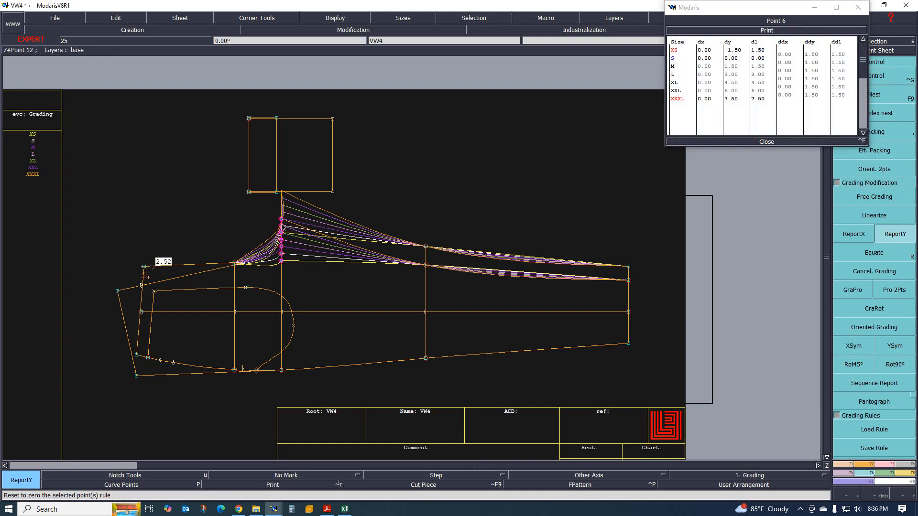
Step: Set the Y grading of the lower inseam knee point to 1.2 per size and report it to the upper knee point
scroll(245, 252, "down", 2)
scroll(315, 252, "up", 2)
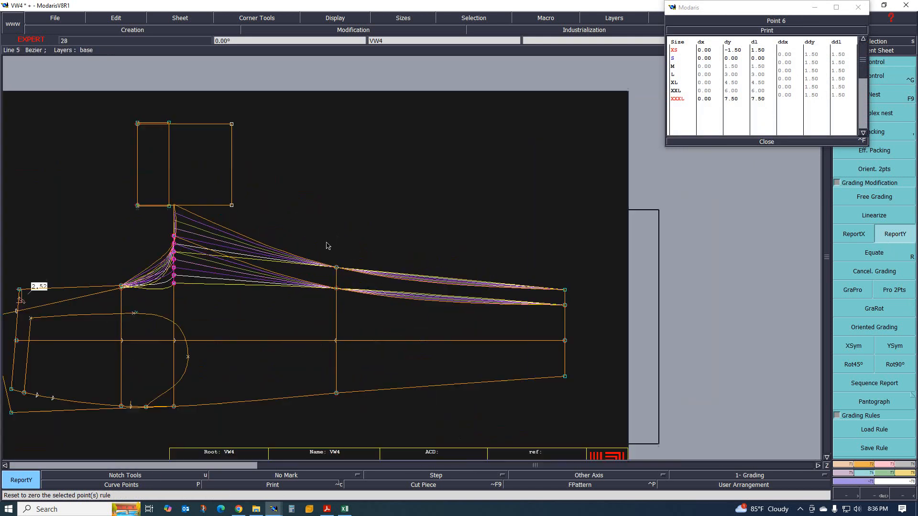
left_click(766, 142)
left_click(872, 77)
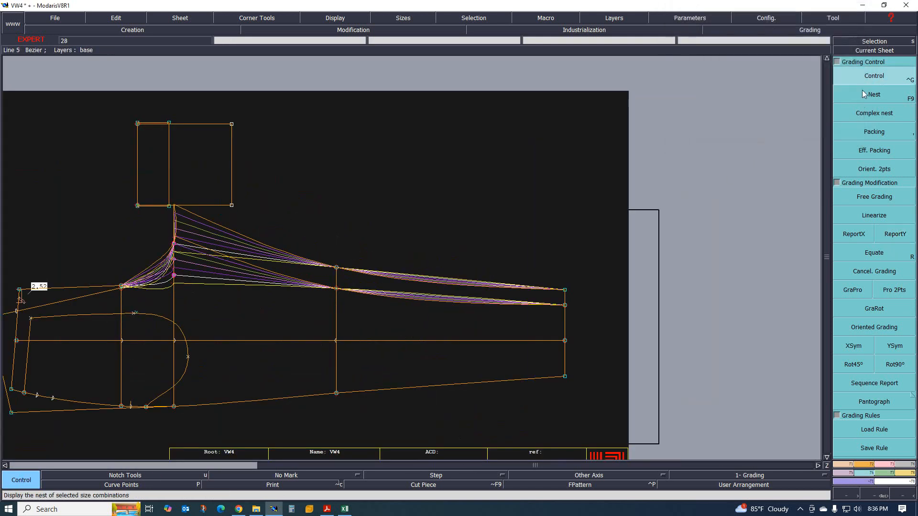
left_click(337, 289)
left_click_drag(818, 56, 814, 95)
type("1.2")
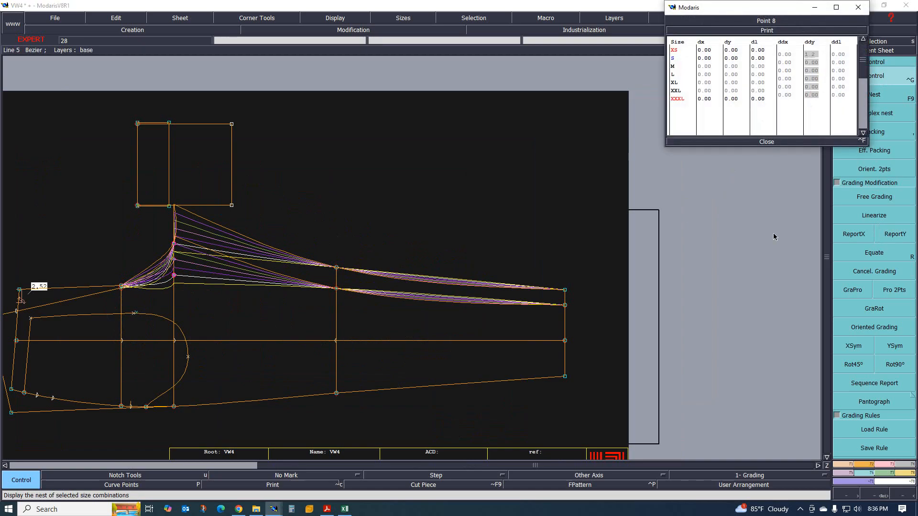
key("Return")
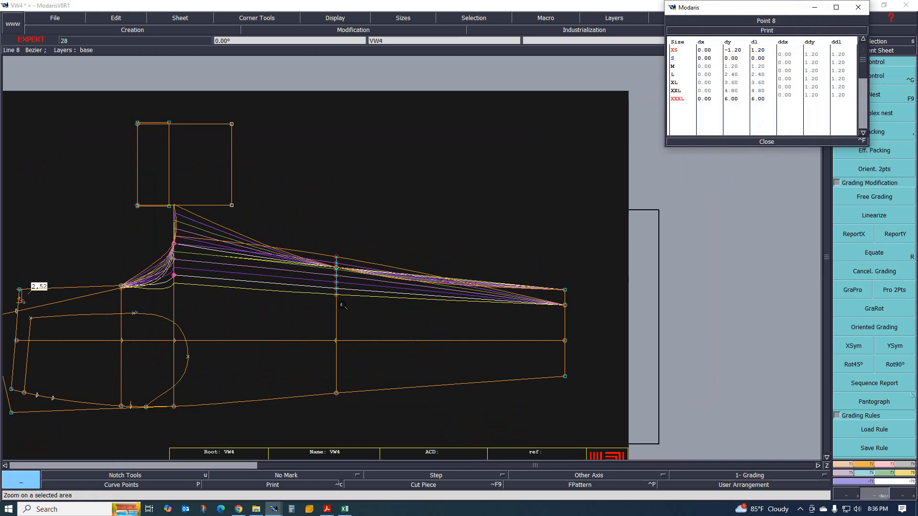
left_click(856, 150)
left_click(763, 142)
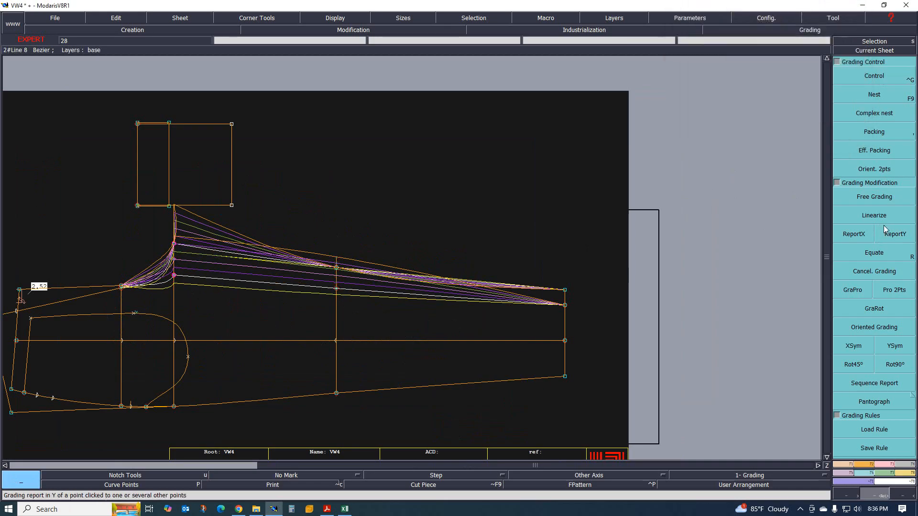
left_click(895, 234)
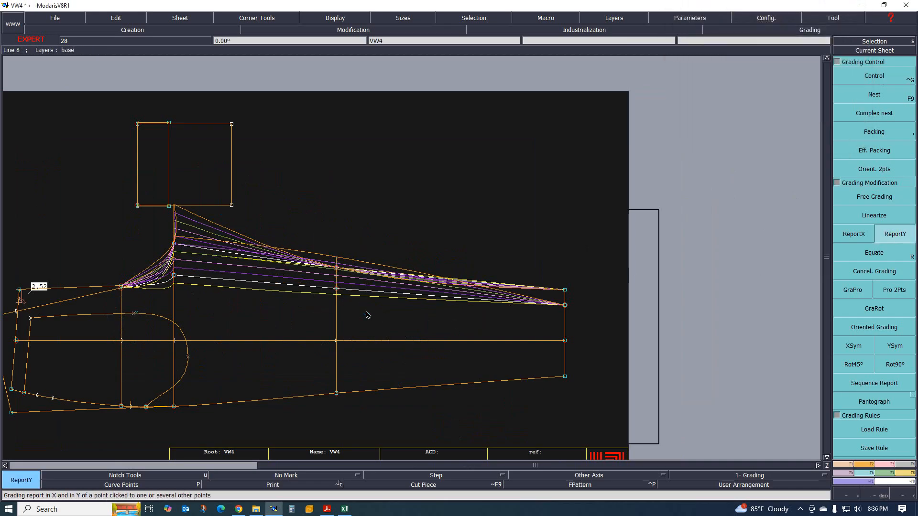
left_click(337, 290)
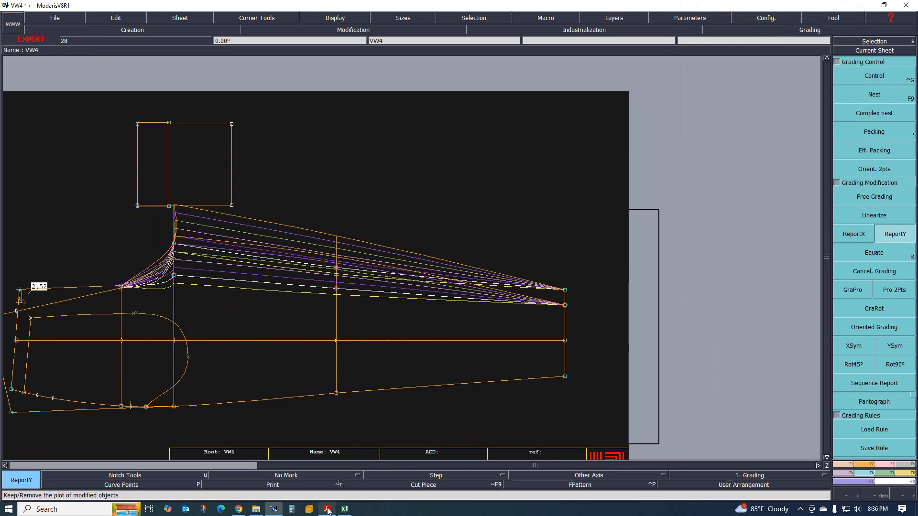
Step: Check the bottom width in the Excel size chart and set the upper inseam hem point's Y grading to 1 per size in Modaris
left_click(345, 509)
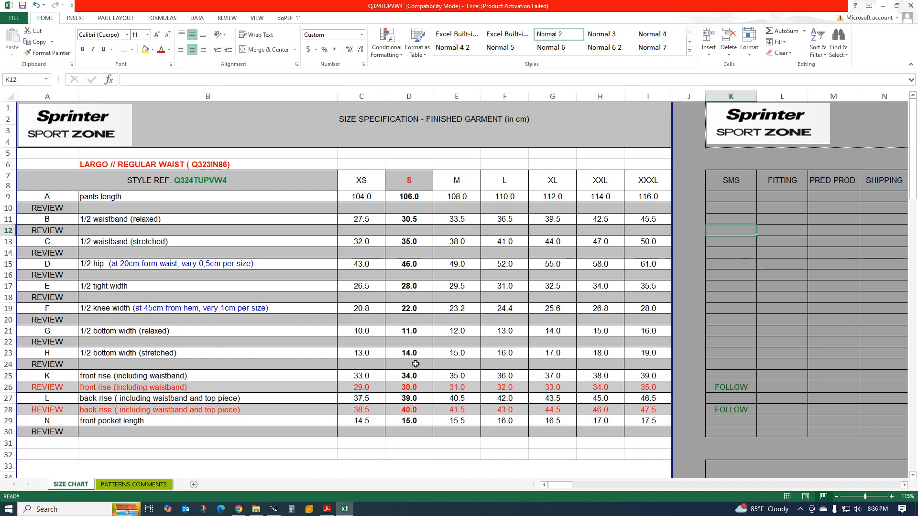
left_click(883, 5)
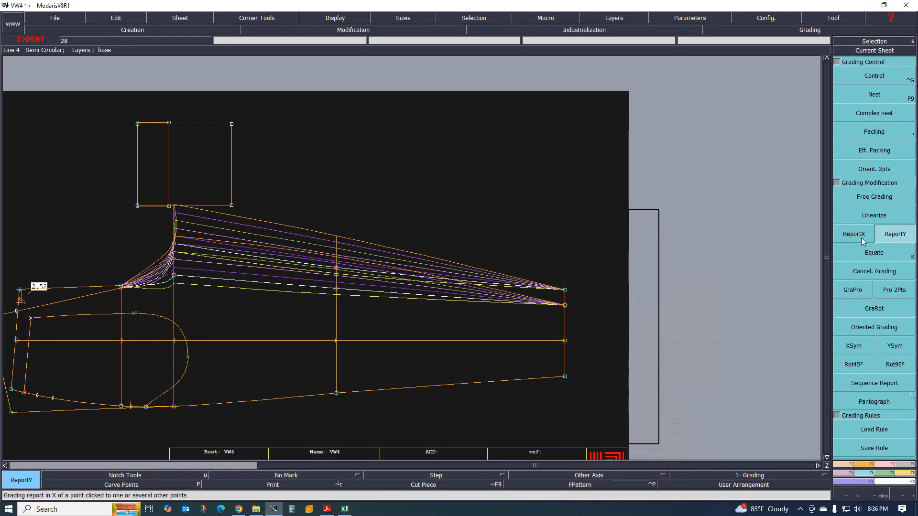
left_click(874, 76)
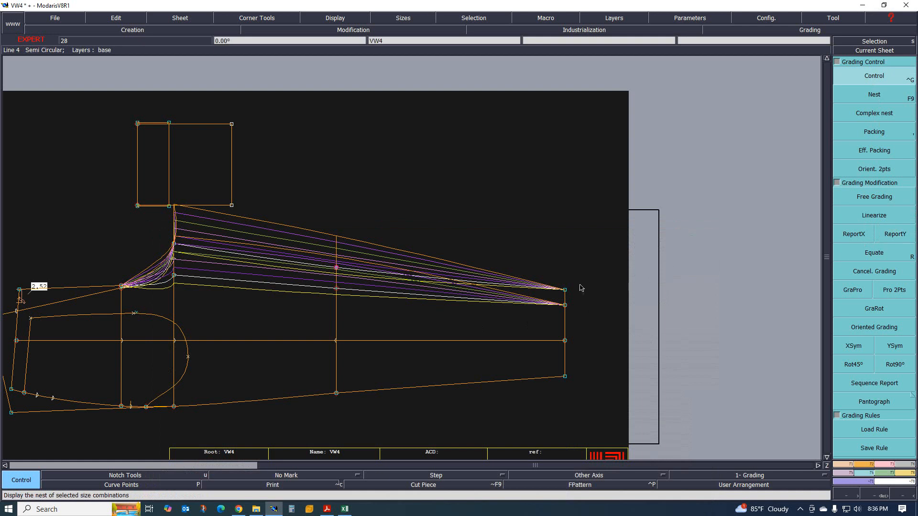
left_click(564, 290)
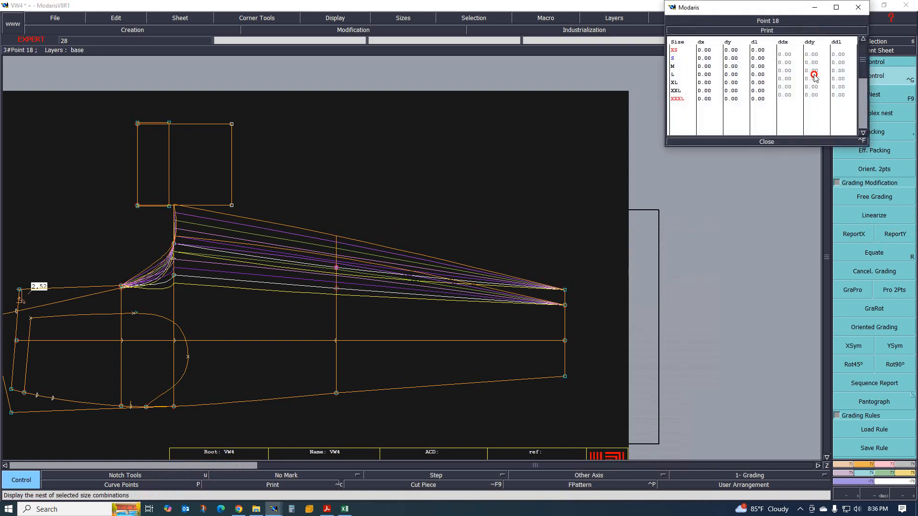
left_click_drag(811, 54, 813, 91)
type("1")
key("Return")
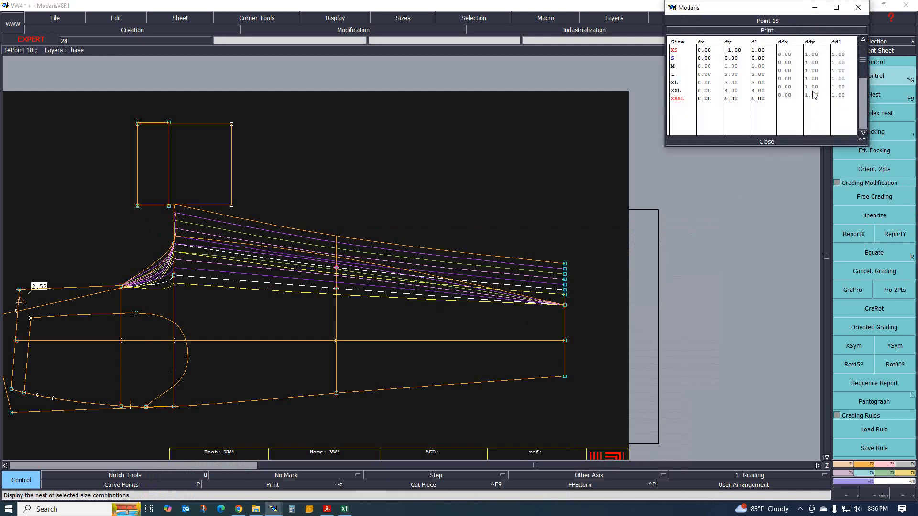
left_click(764, 142)
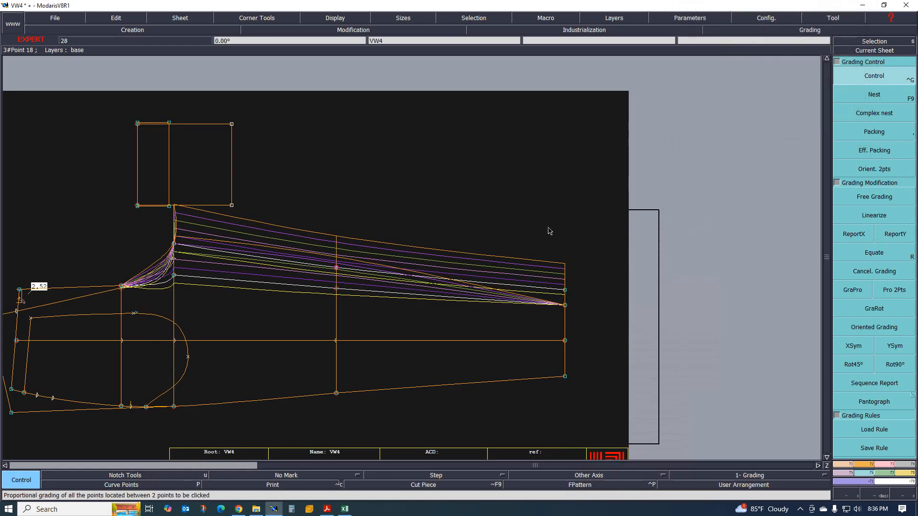
Step: Report the upper inseam hem point's Y grading to the lower hem point
left_click_drag(541, 224, 587, 327)
left_click(887, 235)
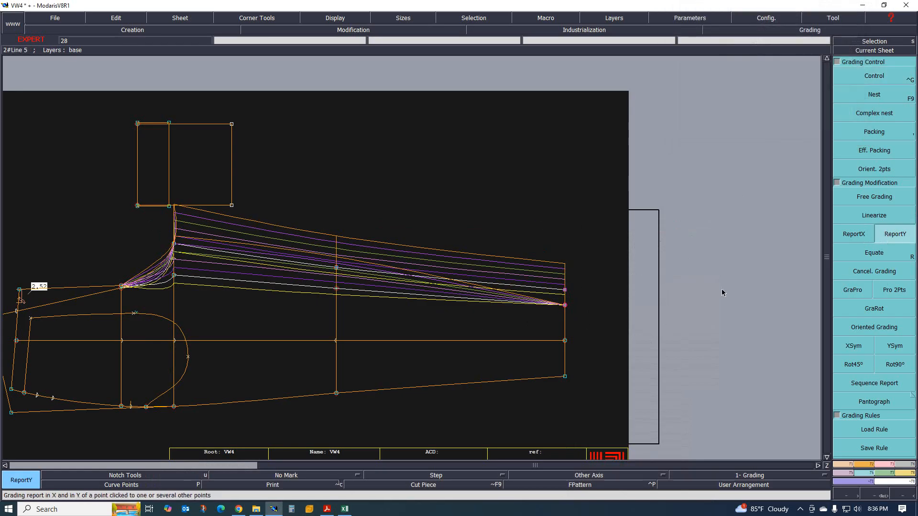
left_click(566, 290)
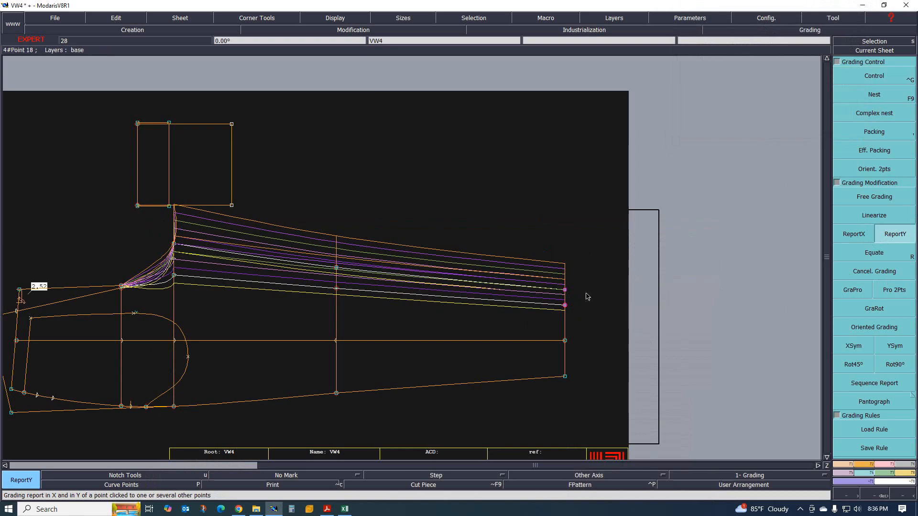
Step: Examine the ungraded hip and waist area of the pattern and consult the size chart in Excel before returning to Modaris
scroll(289, 249, "down", 3)
scroll(176, 269, "up", 2)
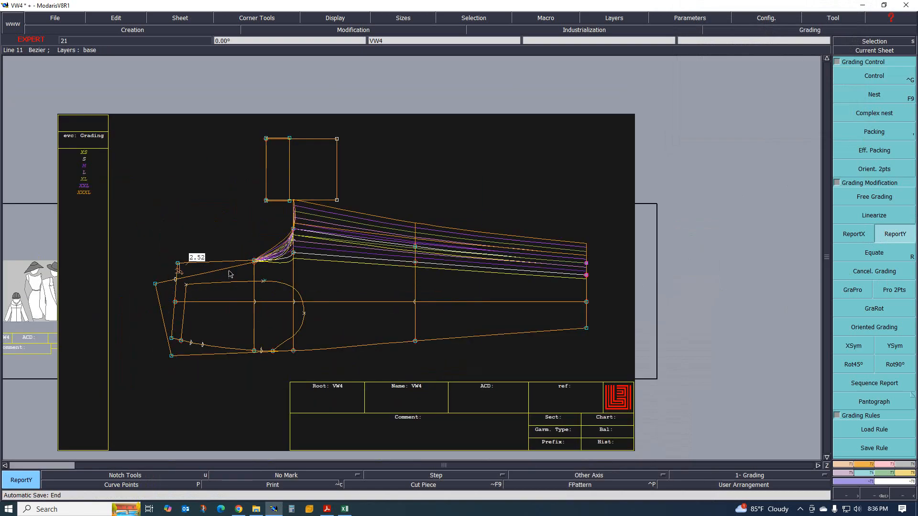
scroll(230, 274, "up", 3)
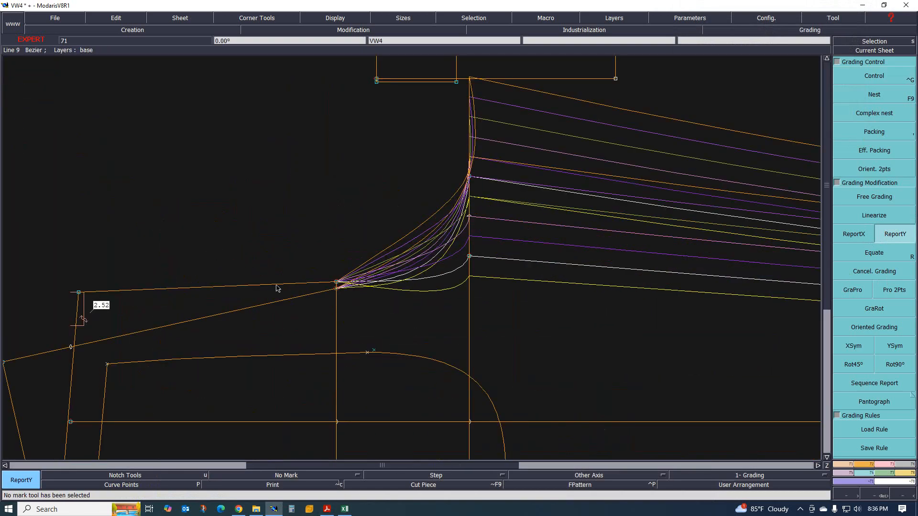
scroll(314, 270, "down", 5)
left_click(345, 509)
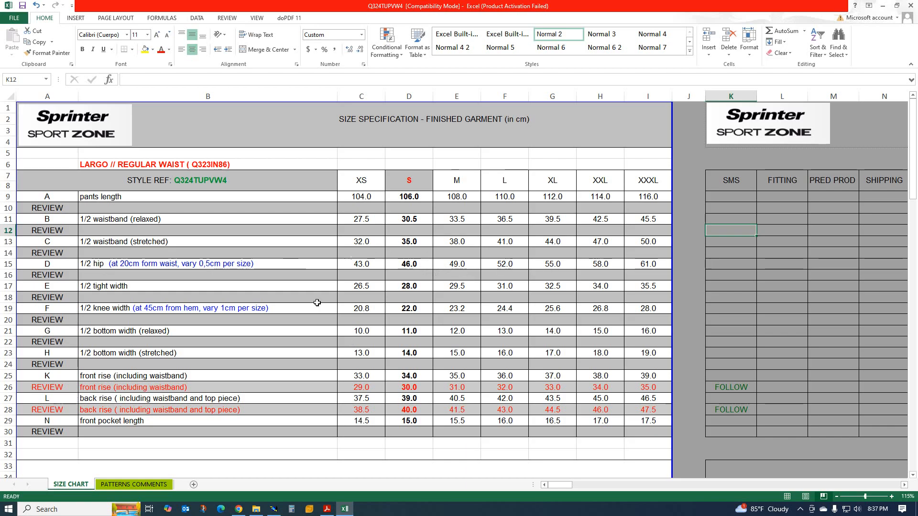
left_click(274, 508)
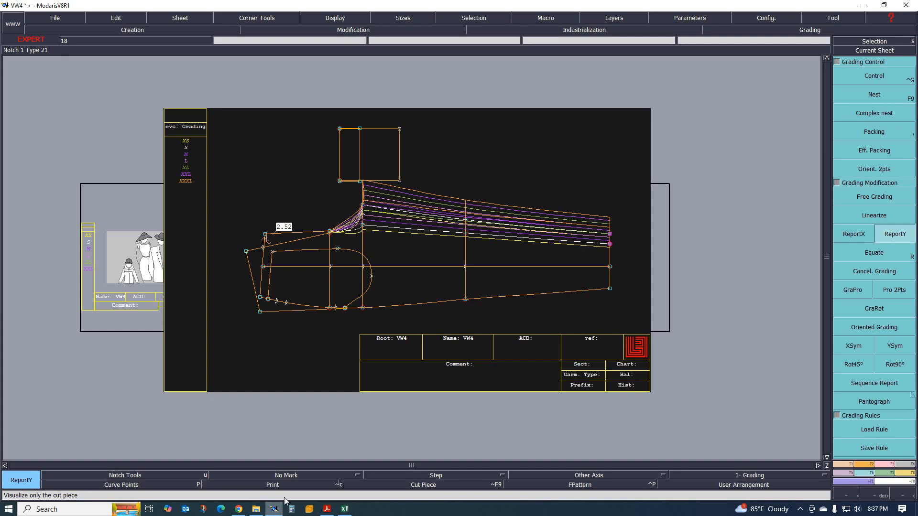
Step: Add a dynamic length measure across the hip line and compare it with the 1/2 hip row of the Excel size chart
scroll(334, 234, "up", 2)
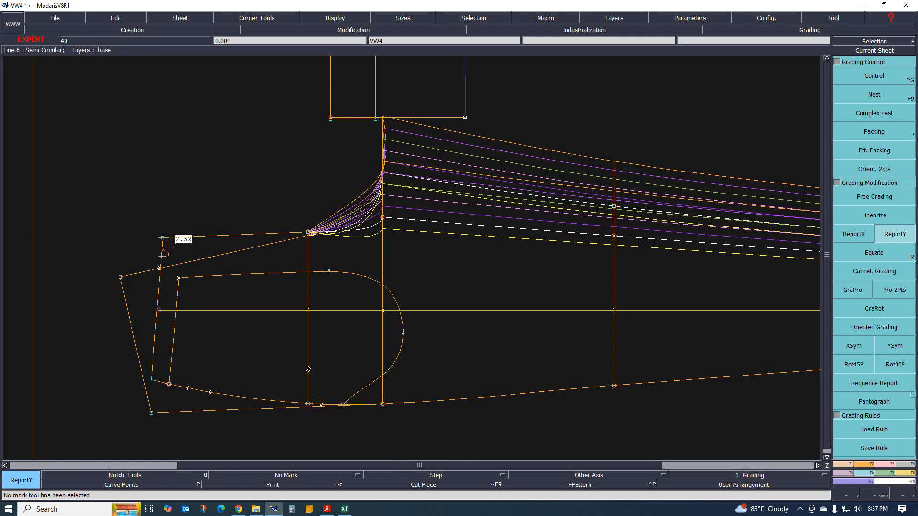
left_click(905, 474)
left_click(875, 150)
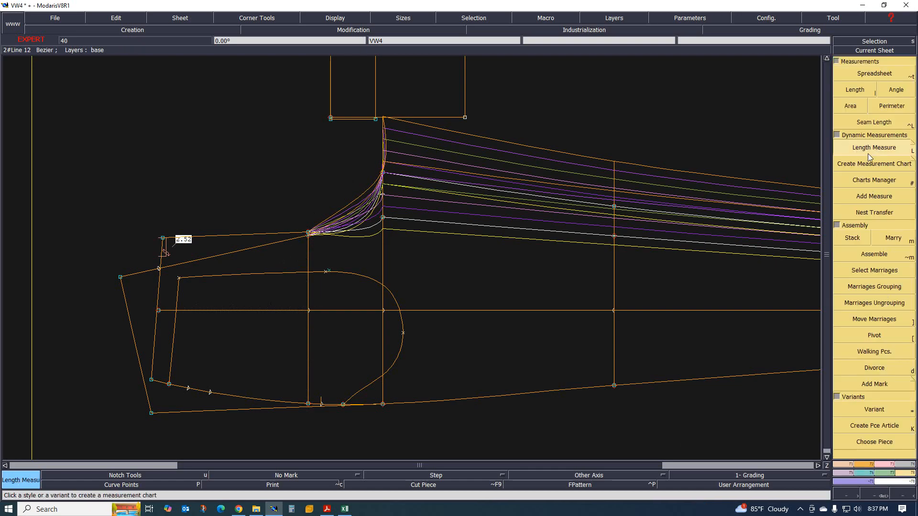
left_click(359, 342)
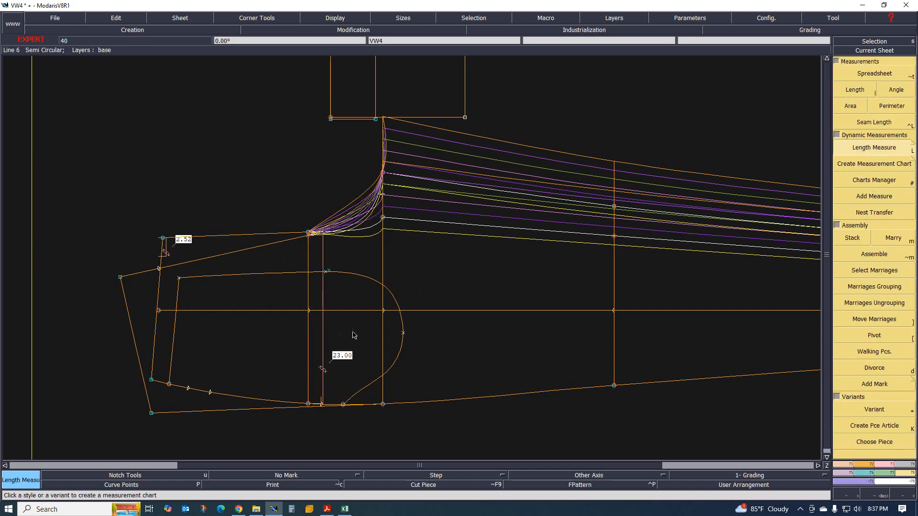
left_click(345, 510)
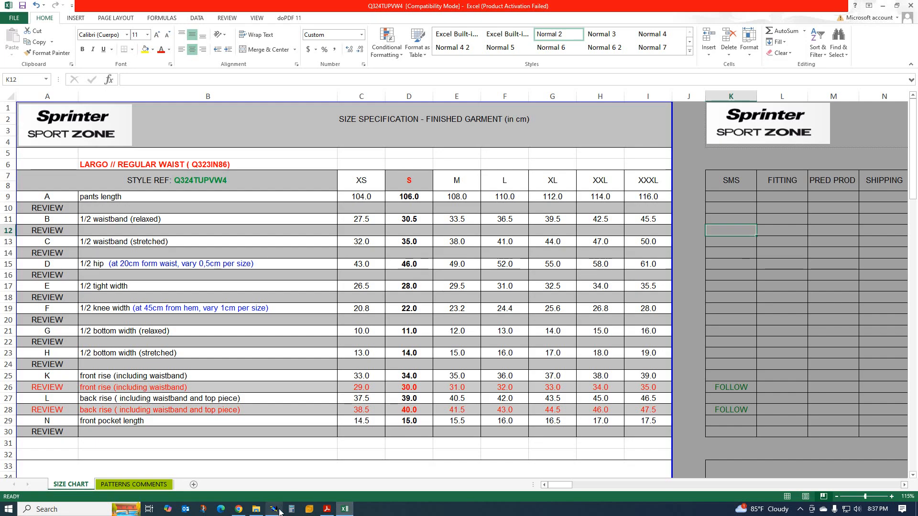
left_click(273, 510)
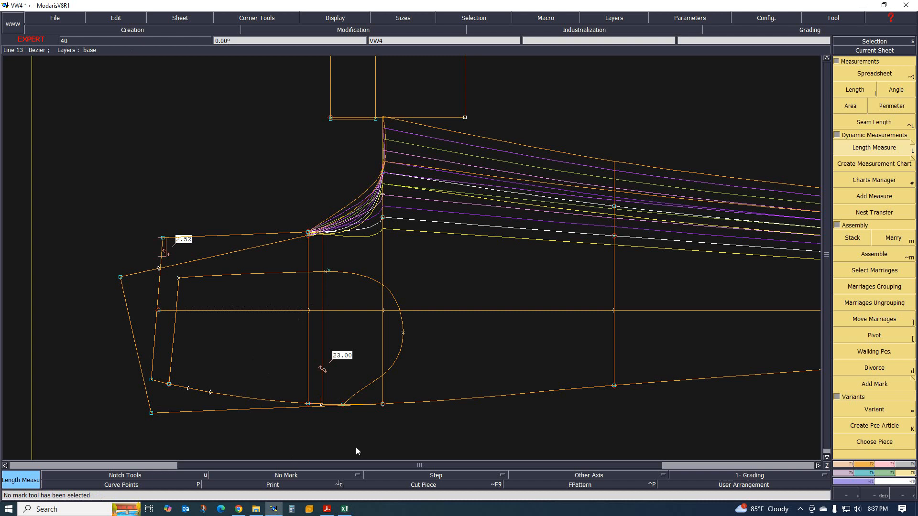
Step: Report the lower crotch point's Y grading to both points at the inner end of the hip line
scroll(309, 233, "up", 3)
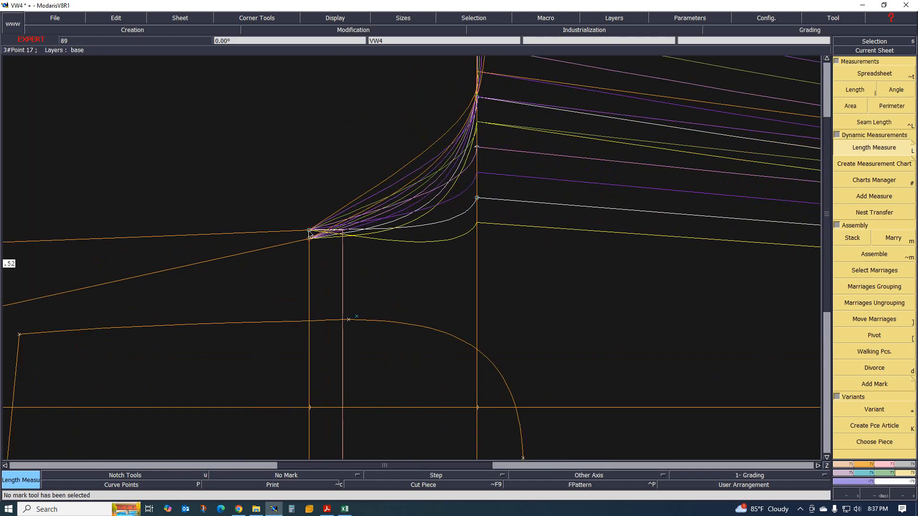
left_click(887, 465)
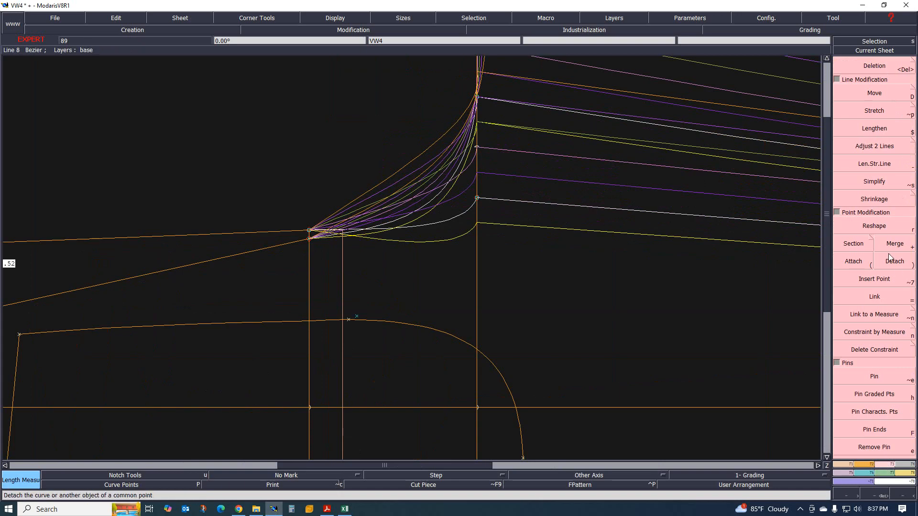
left_click(867, 473)
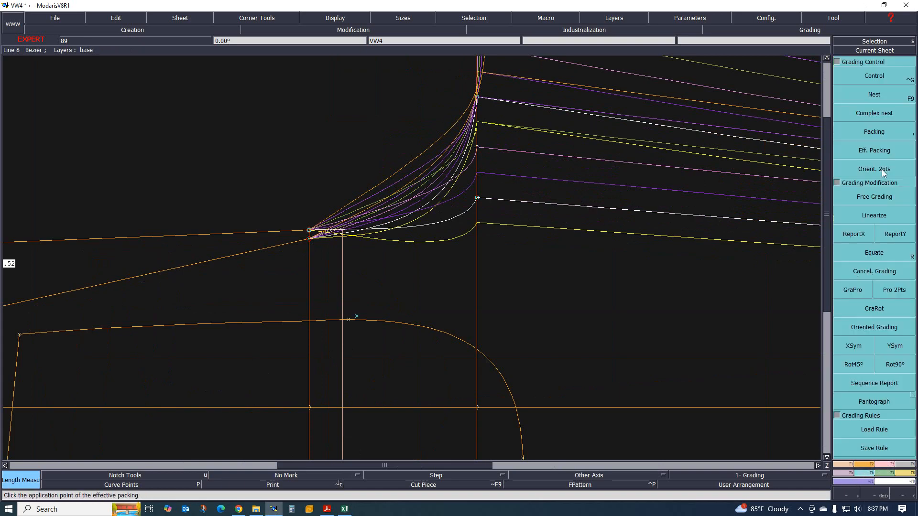
left_click(876, 77)
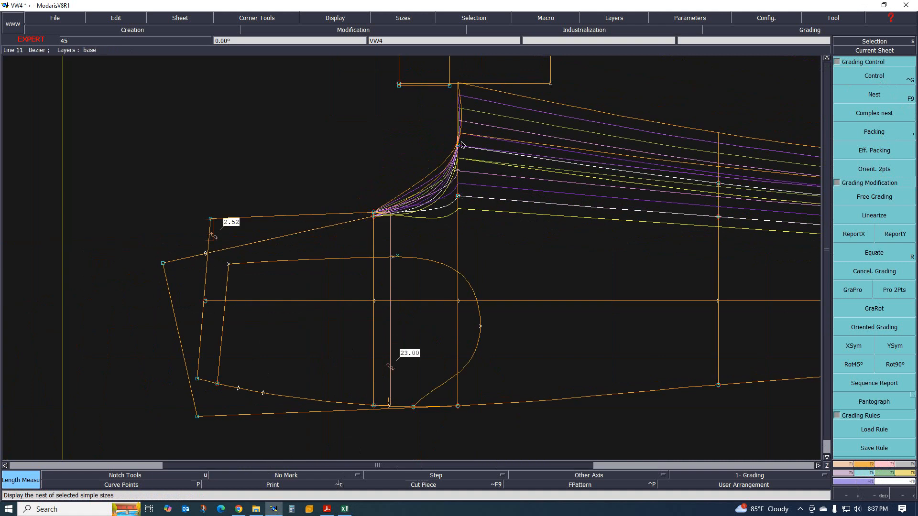
left_click(900, 238)
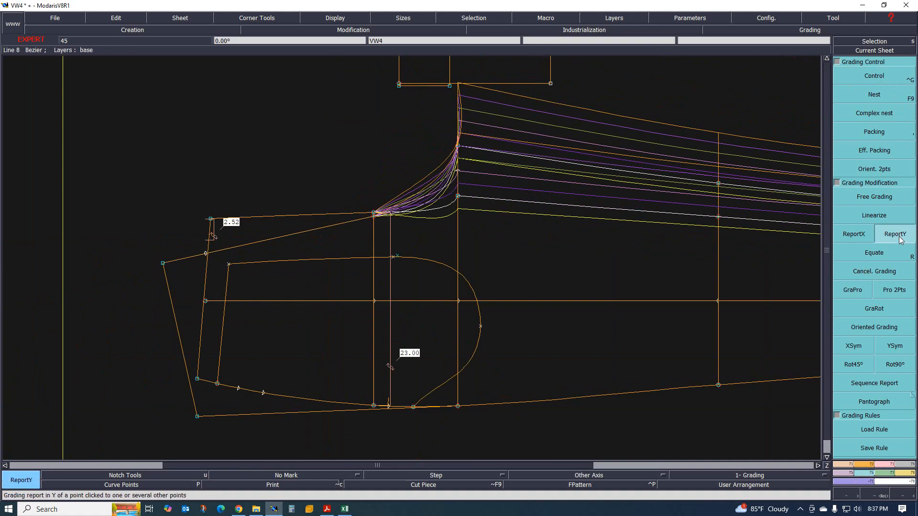
left_click(458, 196)
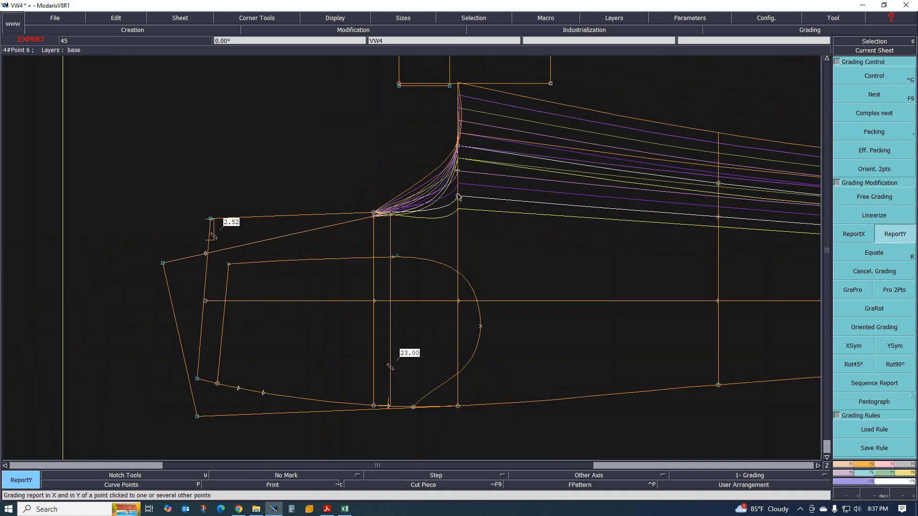
left_click(375, 215)
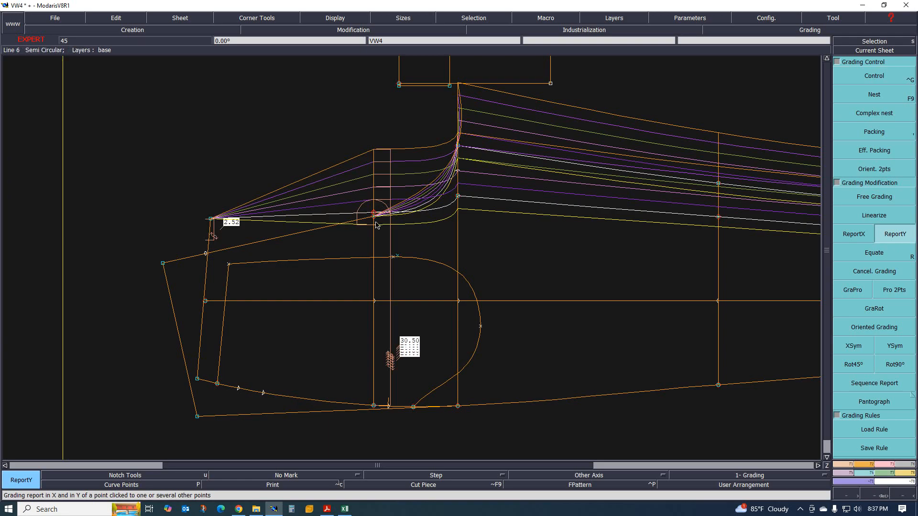
left_click(375, 219)
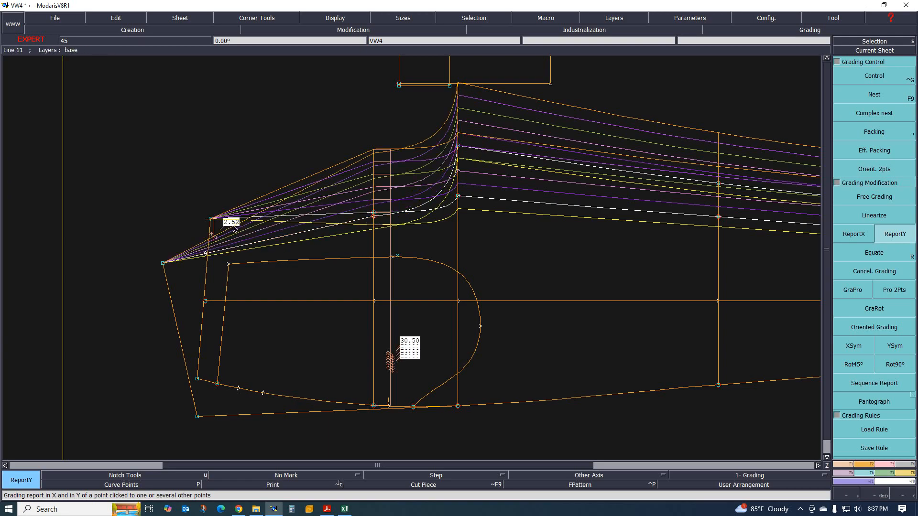
Step: Report the same Y grading to the front and back waist points at the centre seams
left_click(211, 219)
left_click(162, 262)
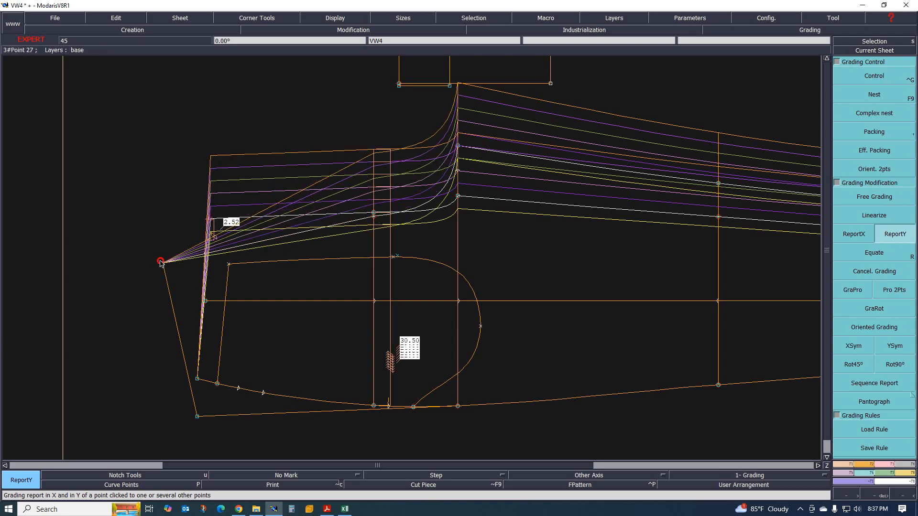
scroll(205, 193, "down", 1)
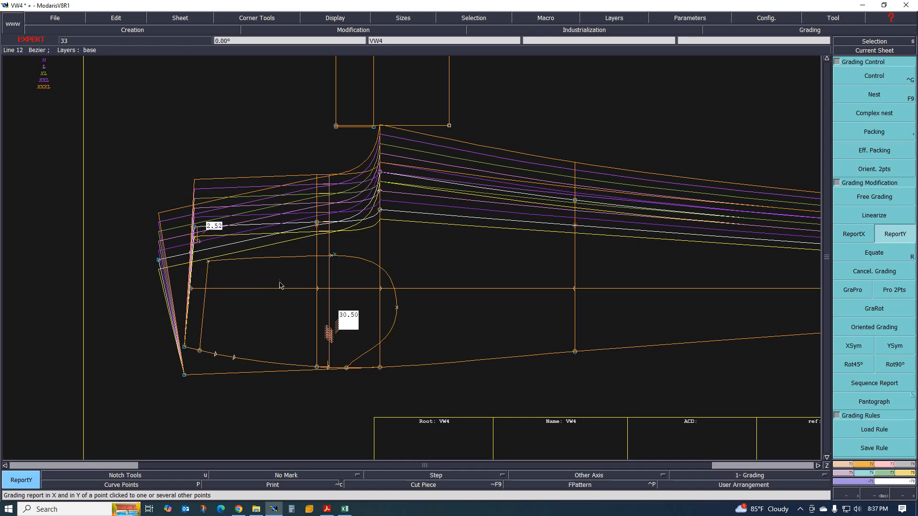
scroll(280, 285, "down", 1)
scroll(273, 257, "up", 1)
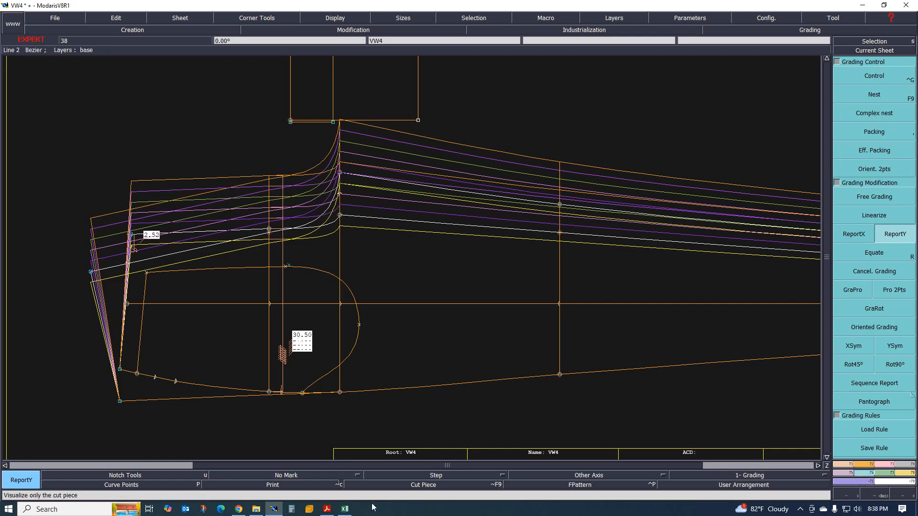
Step: Check the rise rows in the Excel size chart, then set the front waist point's ddx to -1 for every size at the centre seam
left_click(345, 509)
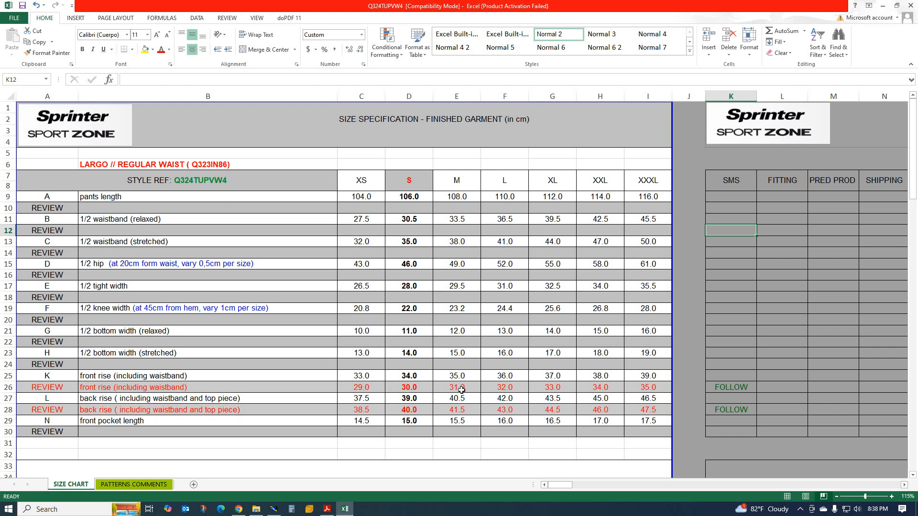
left_click(274, 509)
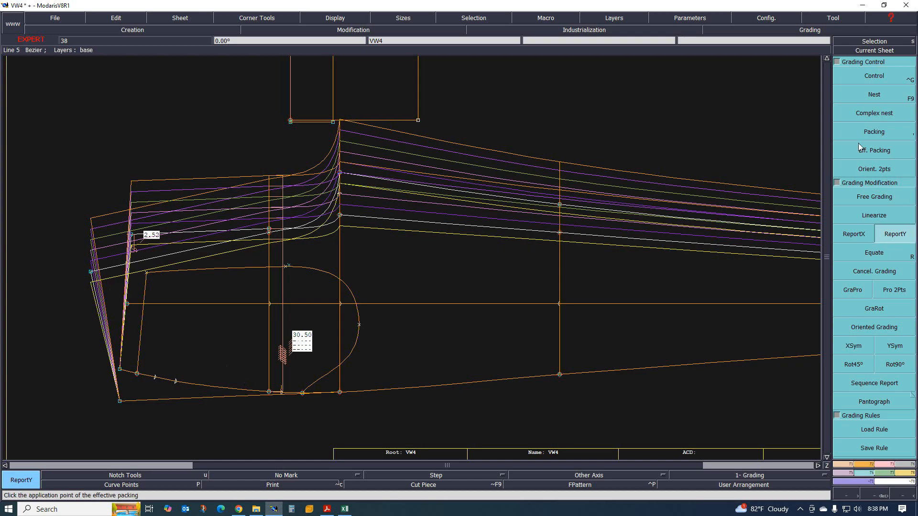
left_click(885, 76)
left_click(131, 235)
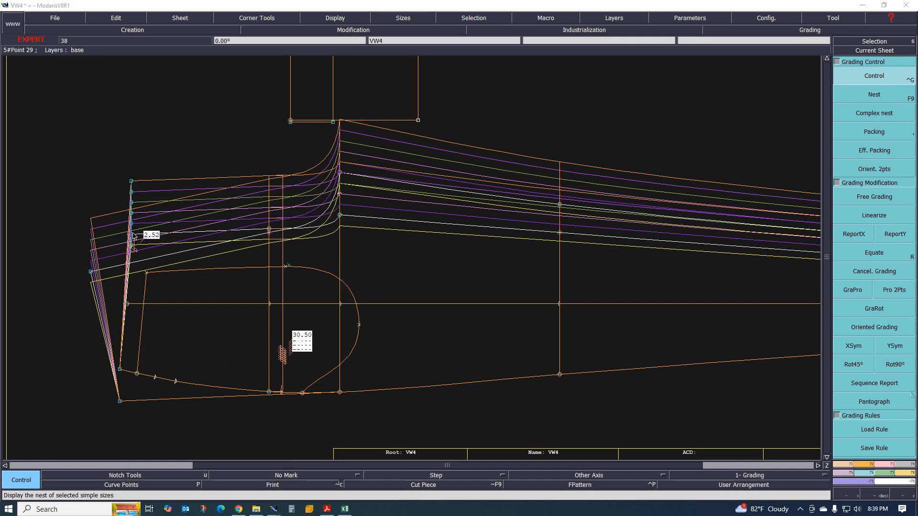
left_click_drag(780, 59, 793, 99)
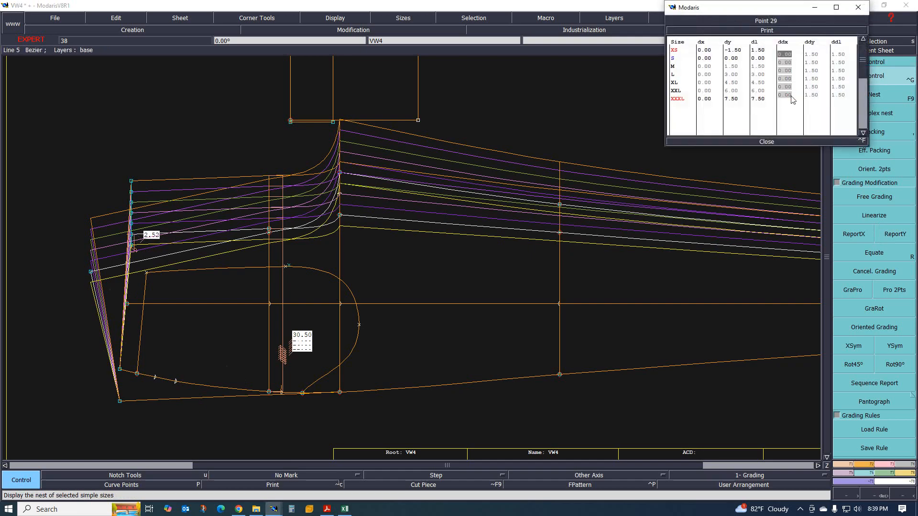
type("-1")
key("Return")
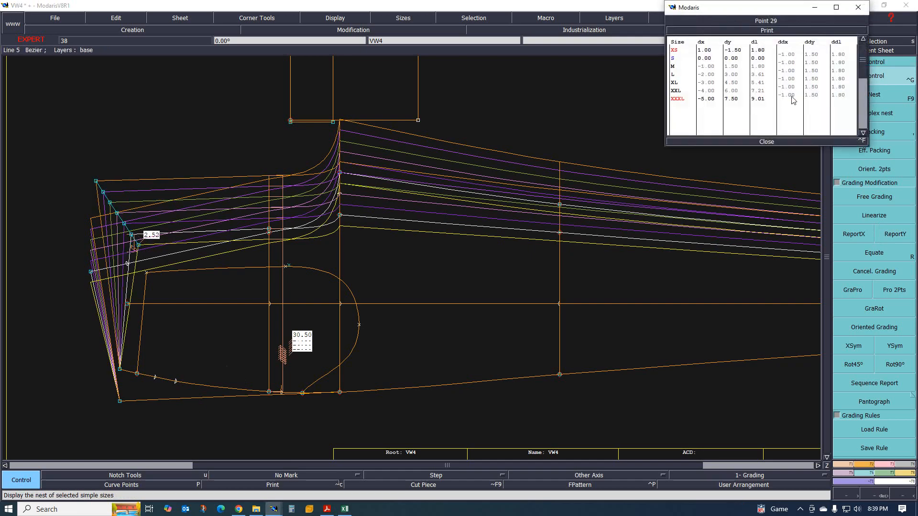
Step: Set the ddx grading of the back waist point at the centre seam to -1.5 for every size
left_click(91, 272)
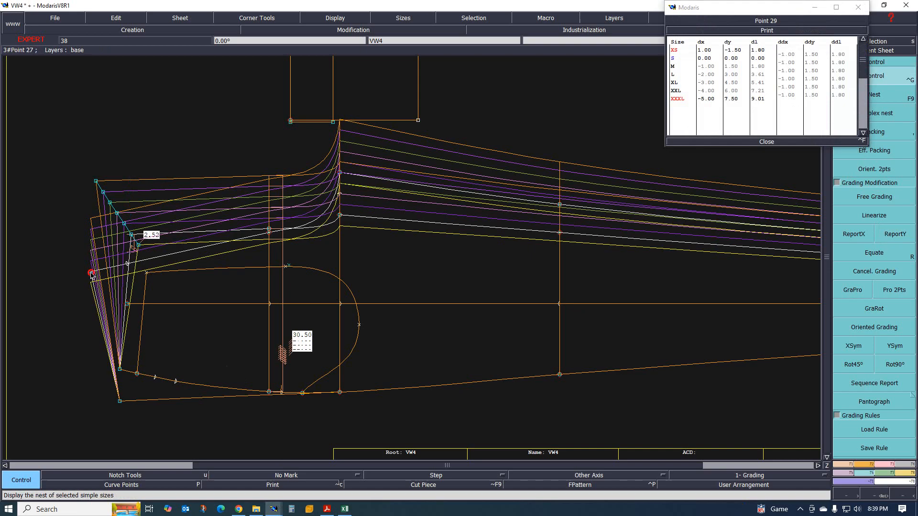
left_click_drag(785, 65, 791, 99)
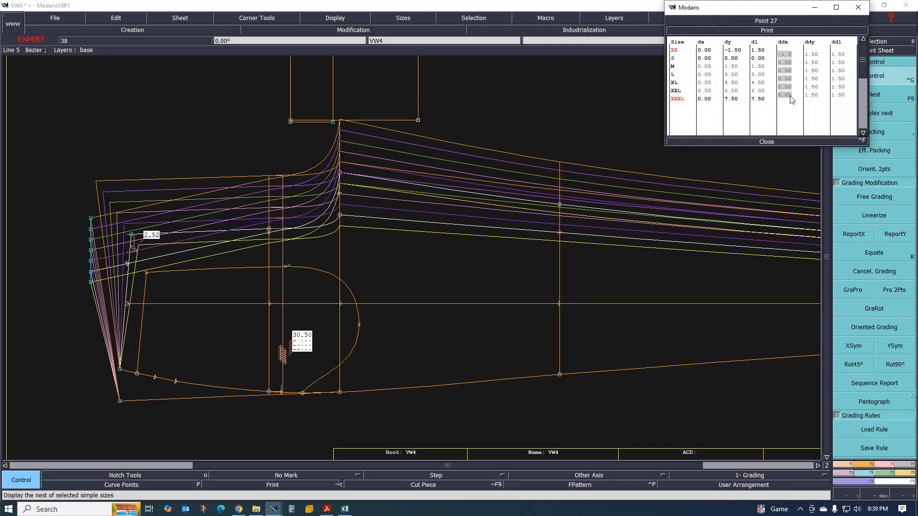
type("-1.5")
key("Return")
scroll(504, 207, "down", 5)
scroll(201, 239, "up", 8)
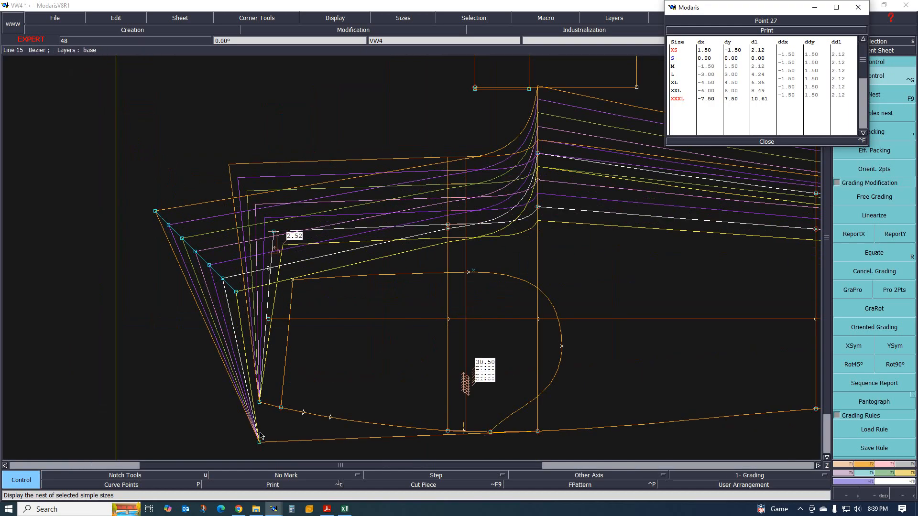
scroll(244, 339, "down", 5)
scroll(246, 306, "up", 4)
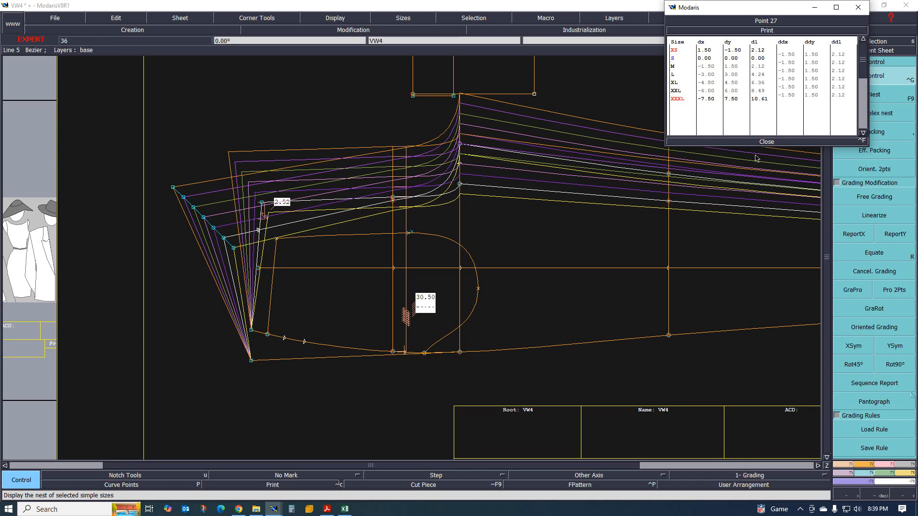
left_click(766, 142)
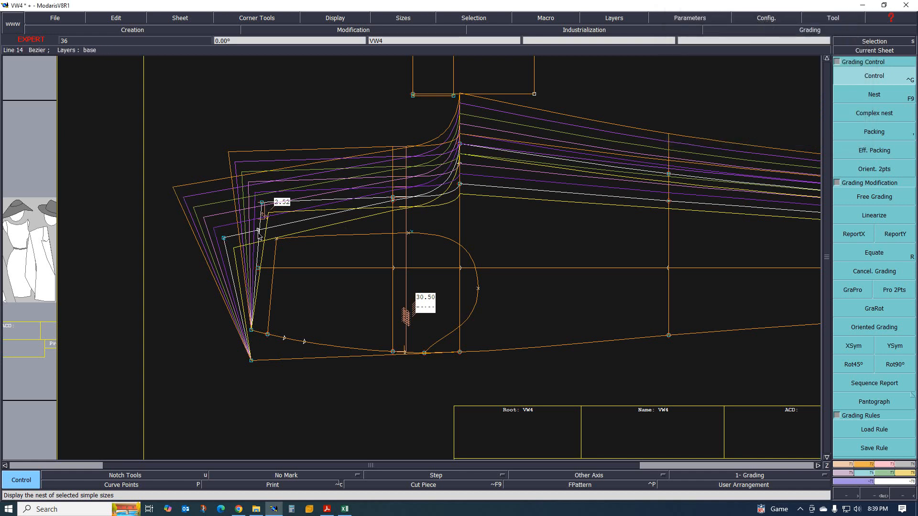
Step: Report the X grading of the front centre waist point to the front and back waist points at the side seam
left_click(852, 237)
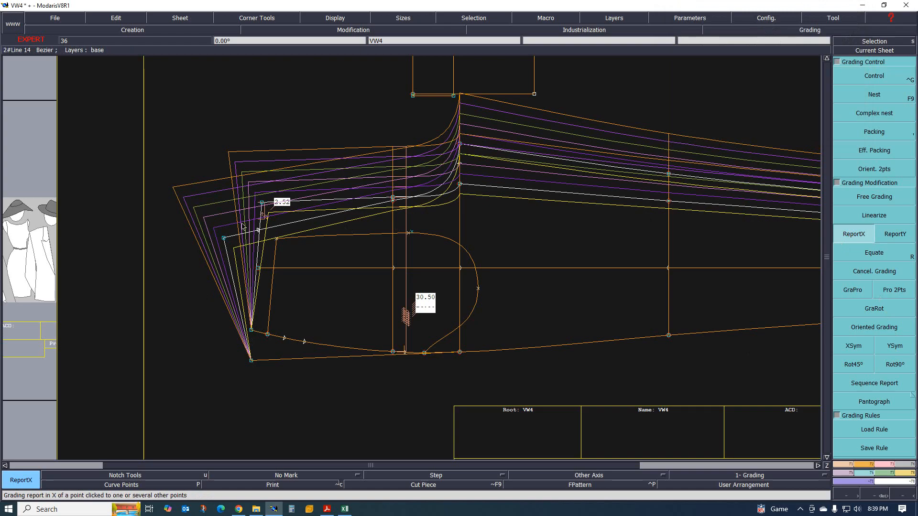
left_click(259, 230)
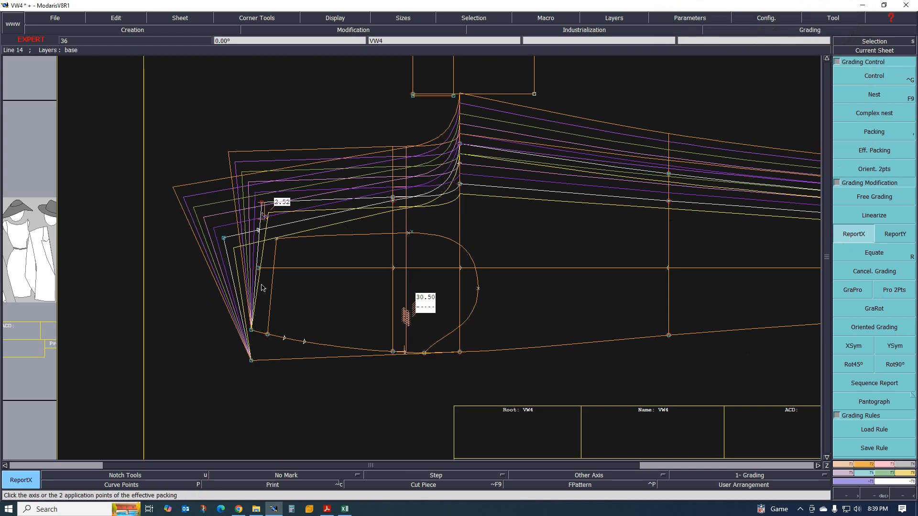
left_click(252, 330)
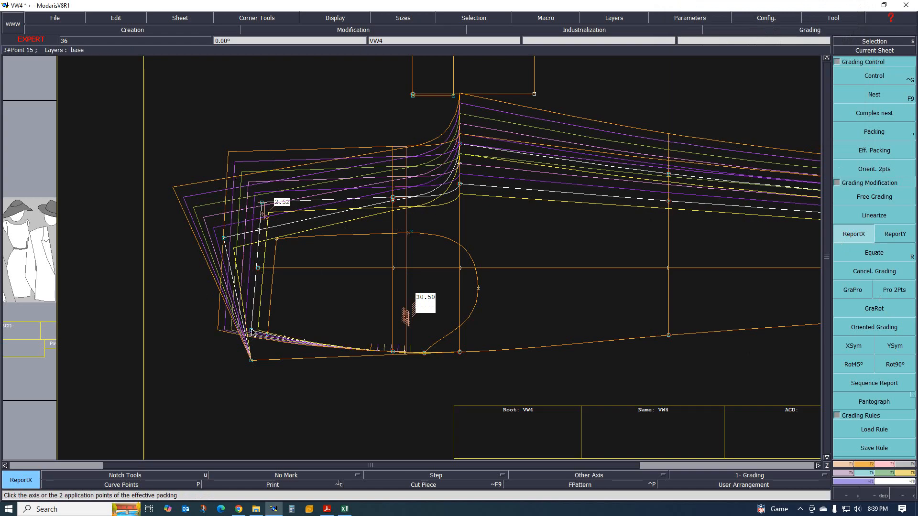
left_click(251, 360)
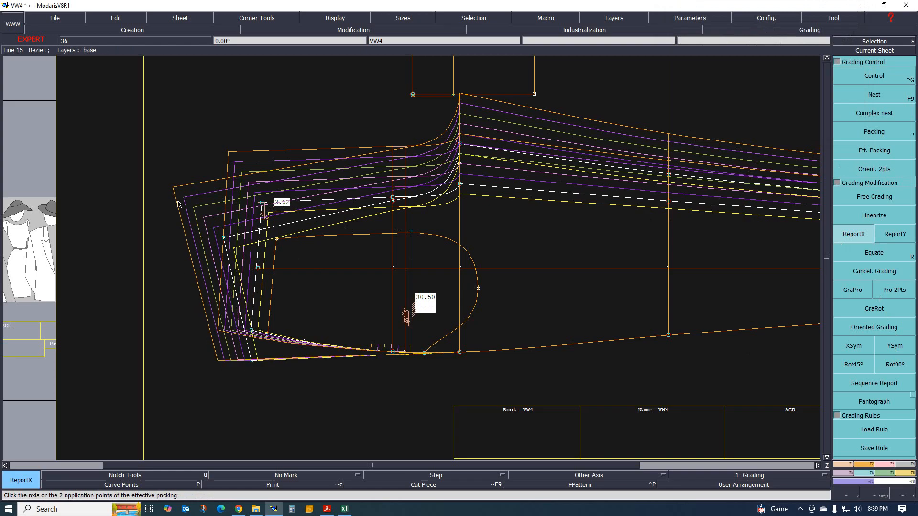
Step: Examine the graded waist and side seam area, toggling the size nest off and on
scroll(249, 279, "up", 1)
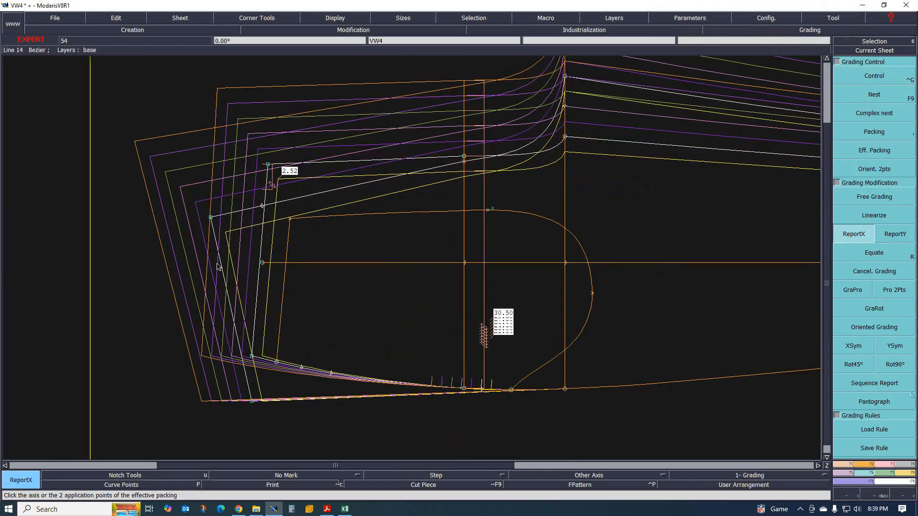
scroll(218, 266, "down", 1)
scroll(210, 292, "down", 1)
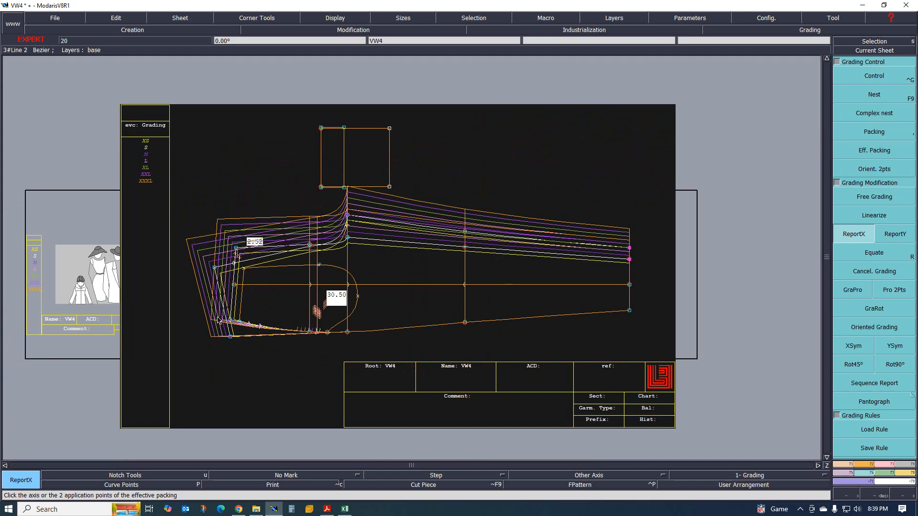
scroll(240, 347, "down", 1)
scroll(241, 346, "up", 2)
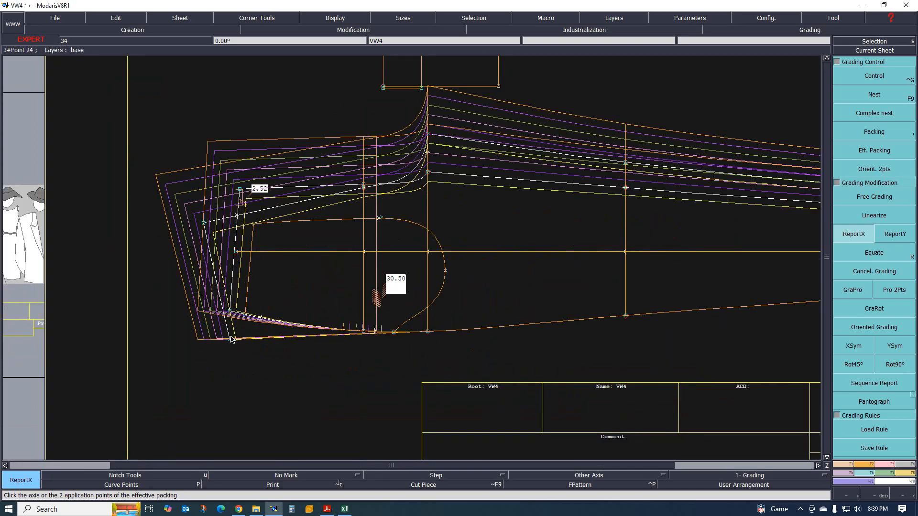
key("F9")
key("F9")
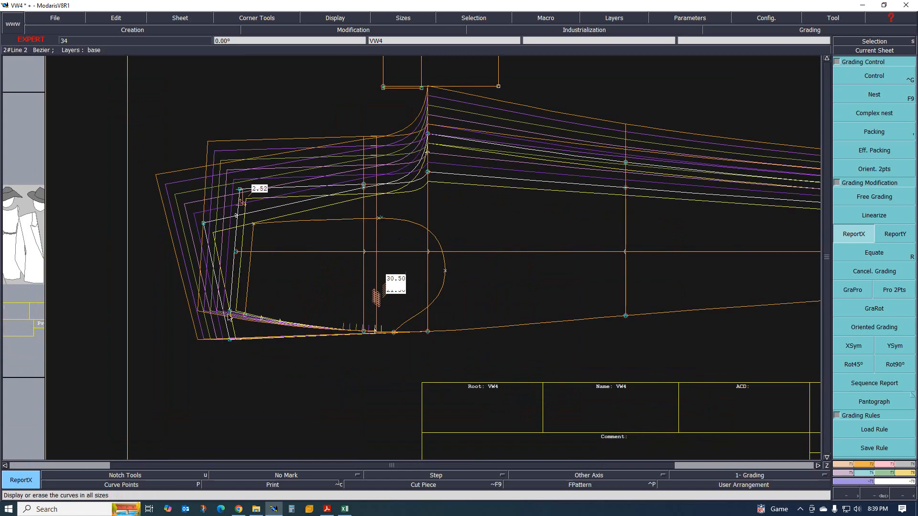
key("F9")
key("F9")
Step: Set the ddx grading of the front waist point at the side seam to -1.2 for every size
left_click(852, 77)
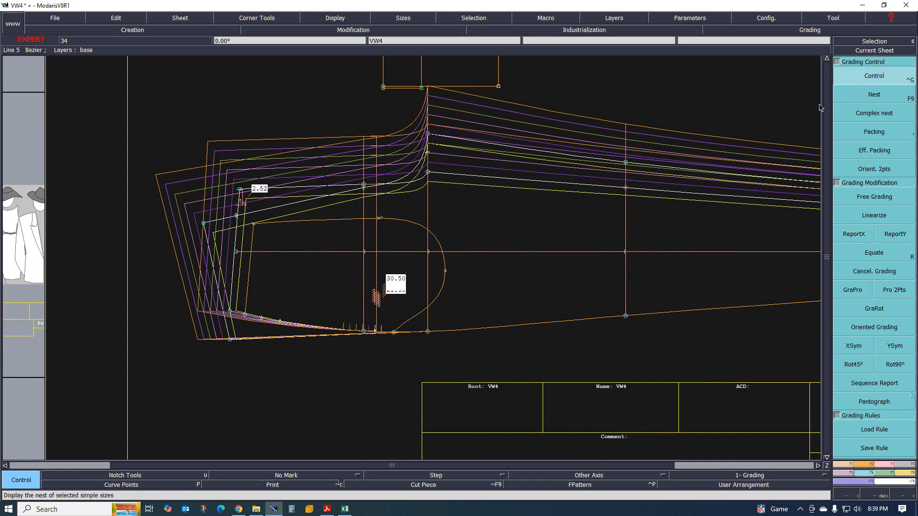
left_click(230, 312)
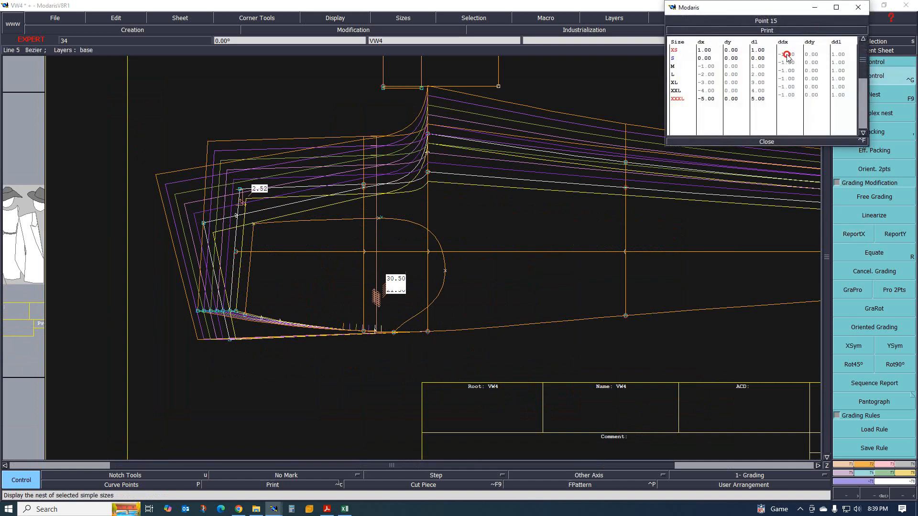
left_click_drag(788, 55, 788, 100)
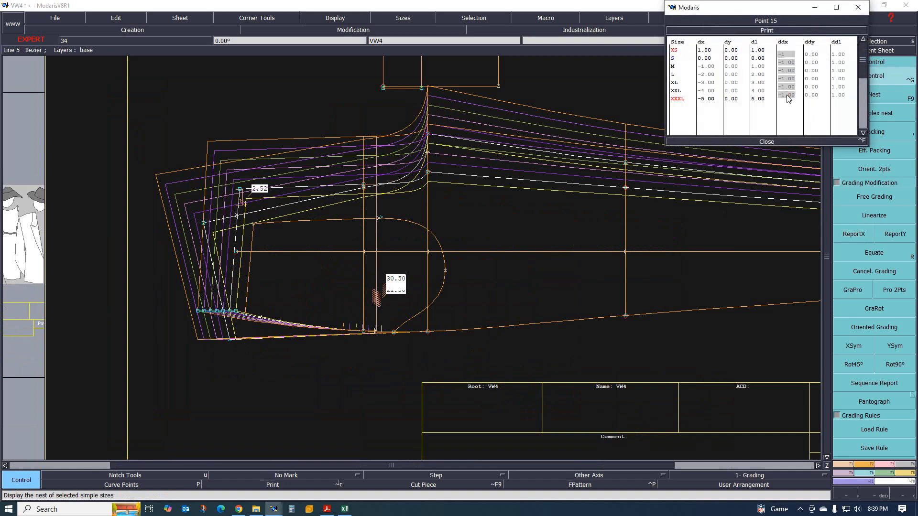
type("-1.2")
key("Return")
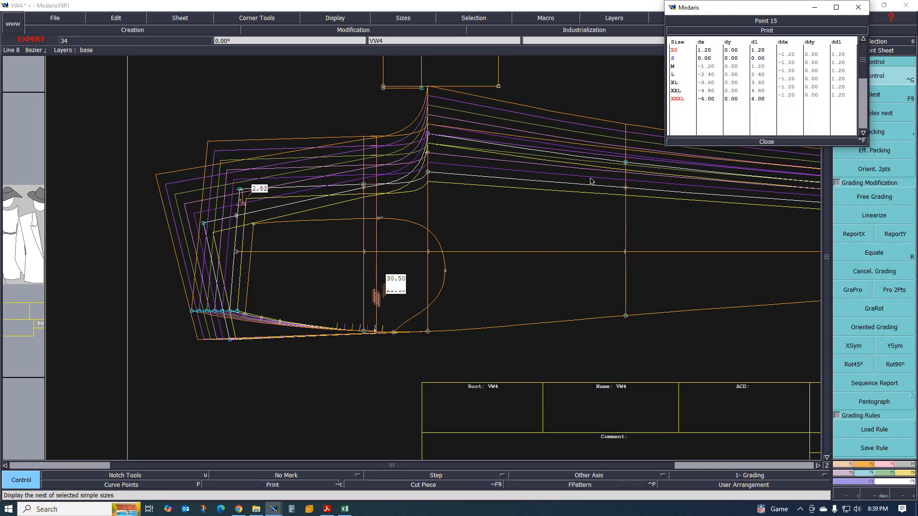
left_click(769, 143)
Step: Report the front side waist point's X grading to the back waist point at the side seam and inspect the waist nest
left_click(854, 234)
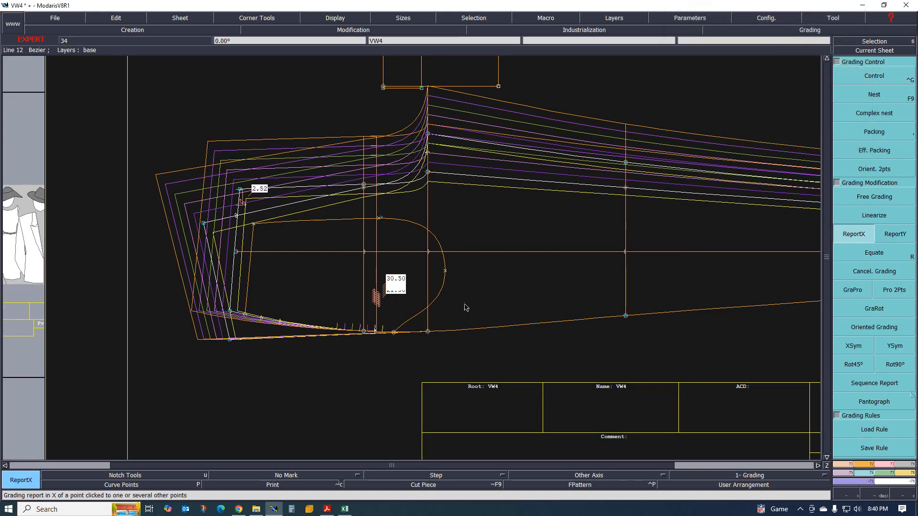
left_click(230, 311)
left_click(229, 339)
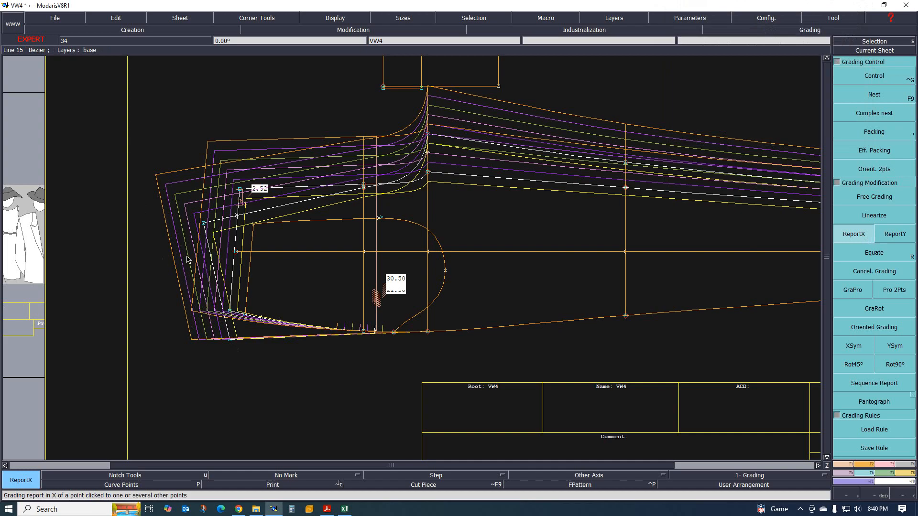
scroll(191, 280, "down", 1)
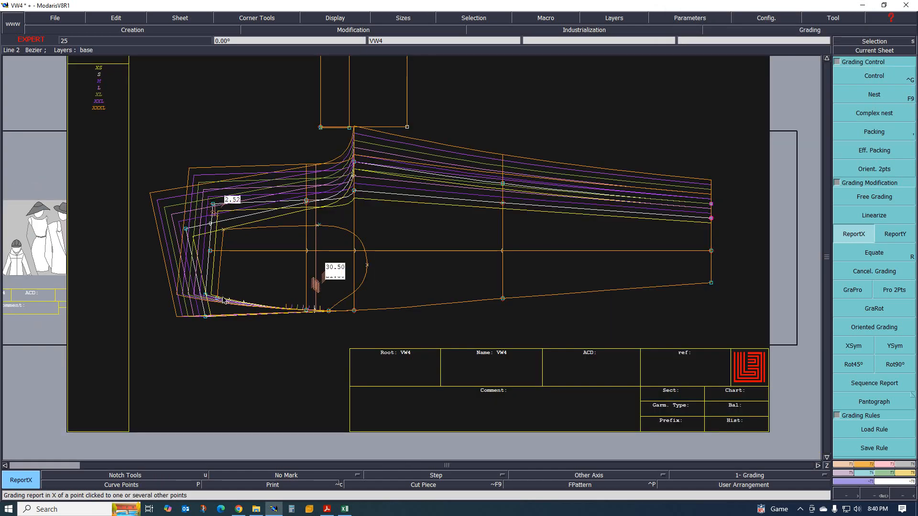
scroll(152, 227, "up", 1)
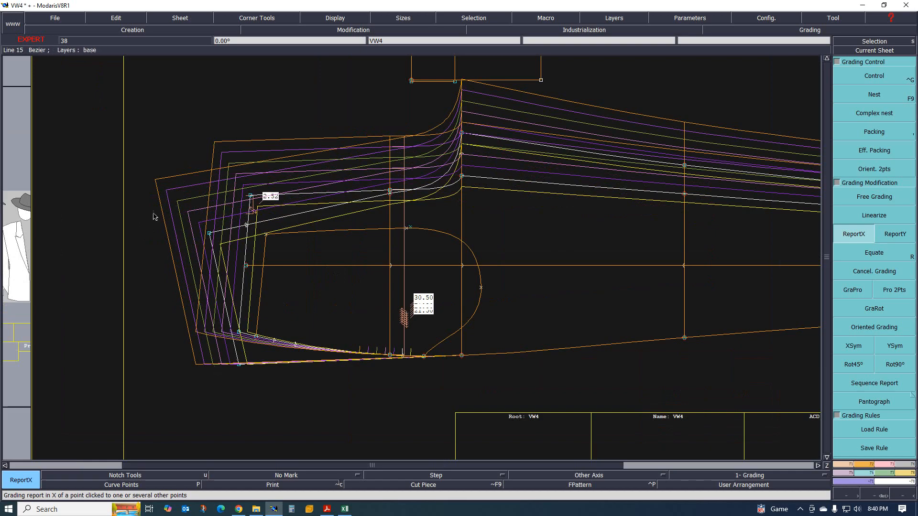
Step: Set the ddx grading of the front waist point at the side seam to -1.3 for every size
key("ctrl+g")
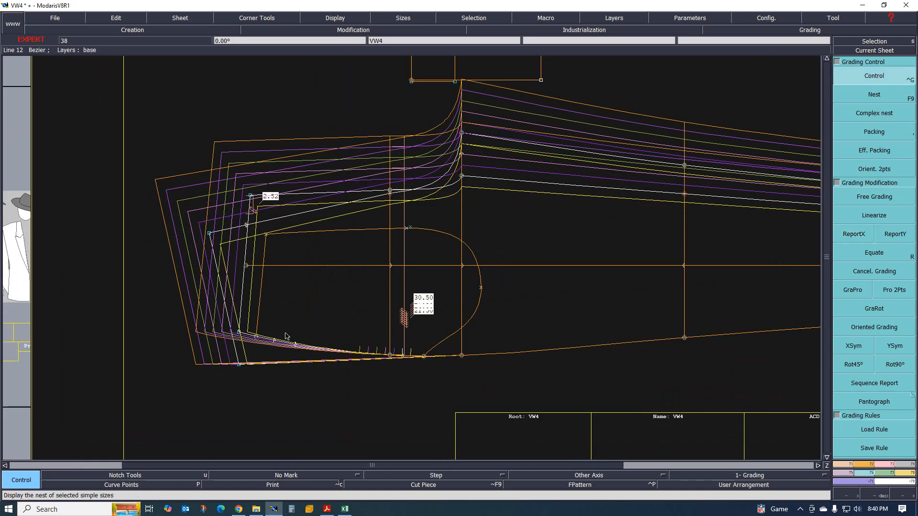
left_click(239, 332)
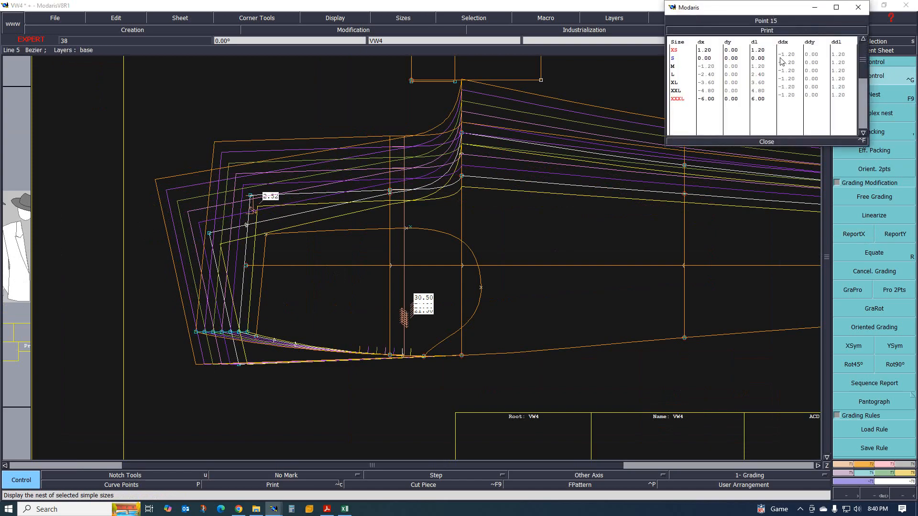
left_click_drag(782, 54, 791, 97)
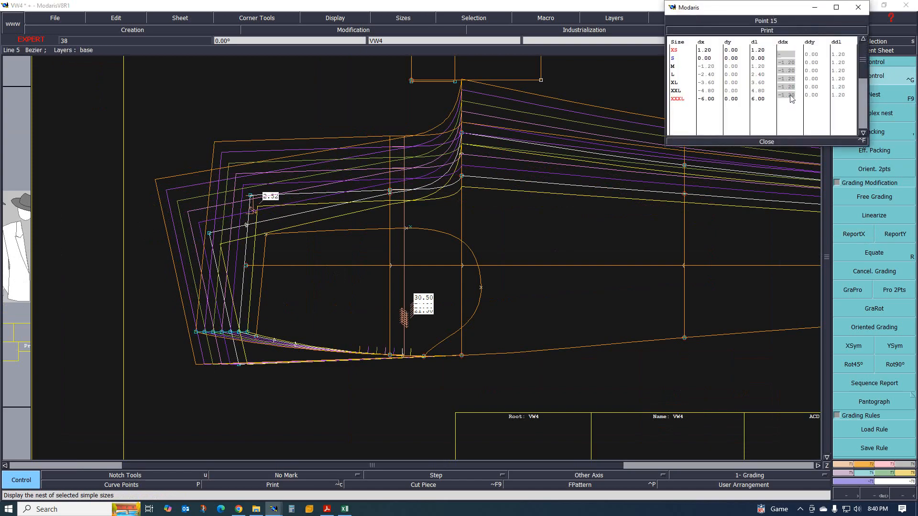
key("Return")
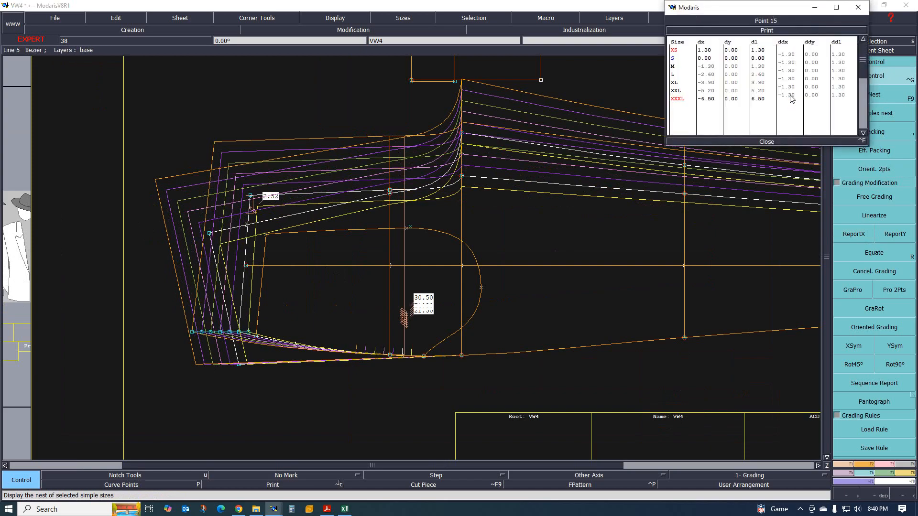
left_click(765, 143)
Step: Report the front side waist point's X grading to the matching back waist point at the side seam
left_click(865, 236)
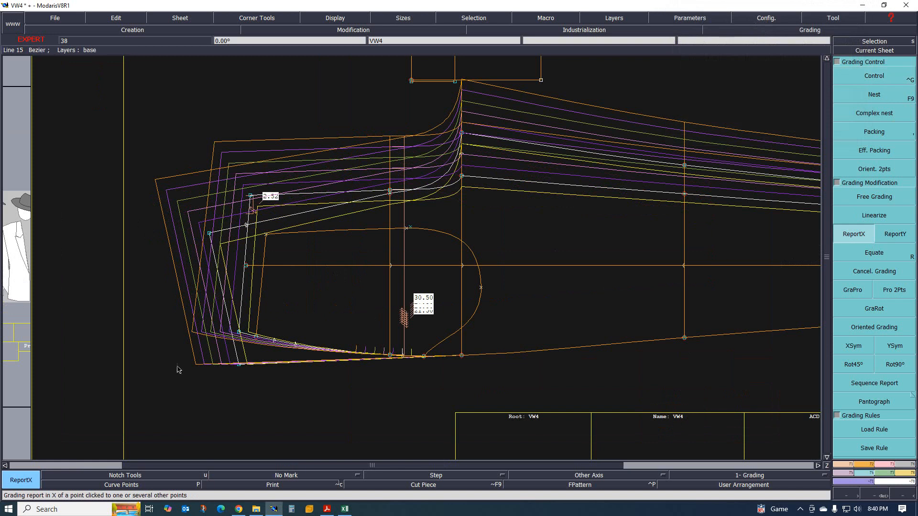
left_click(241, 334)
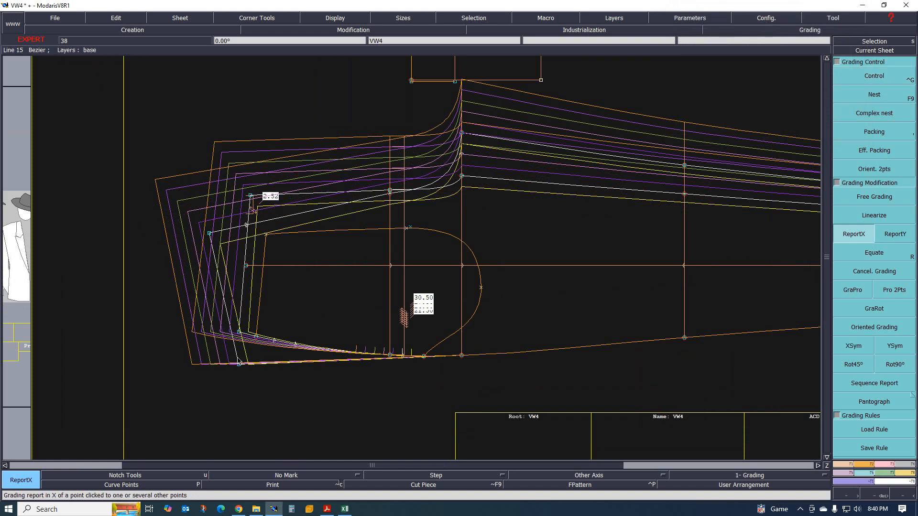
scroll(173, 334, "down", 1)
scroll(227, 334, "up", 1)
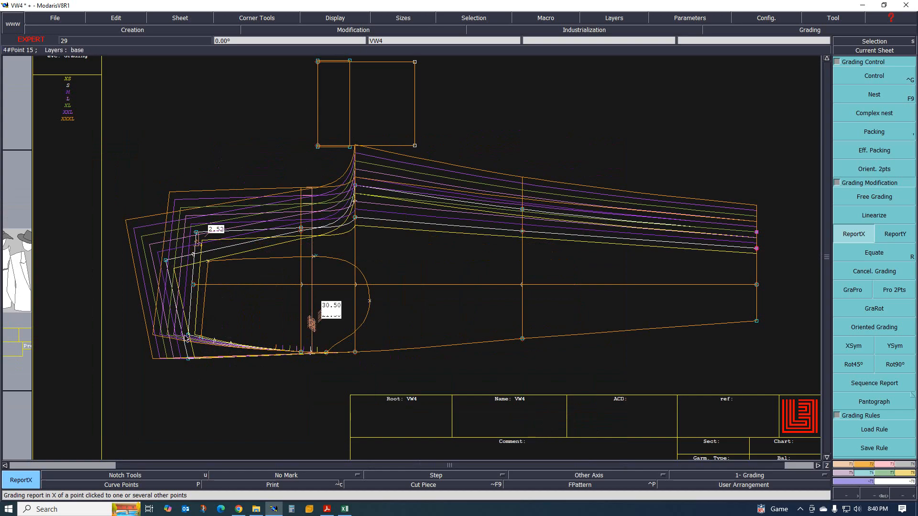
scroll(143, 340, "down", 1)
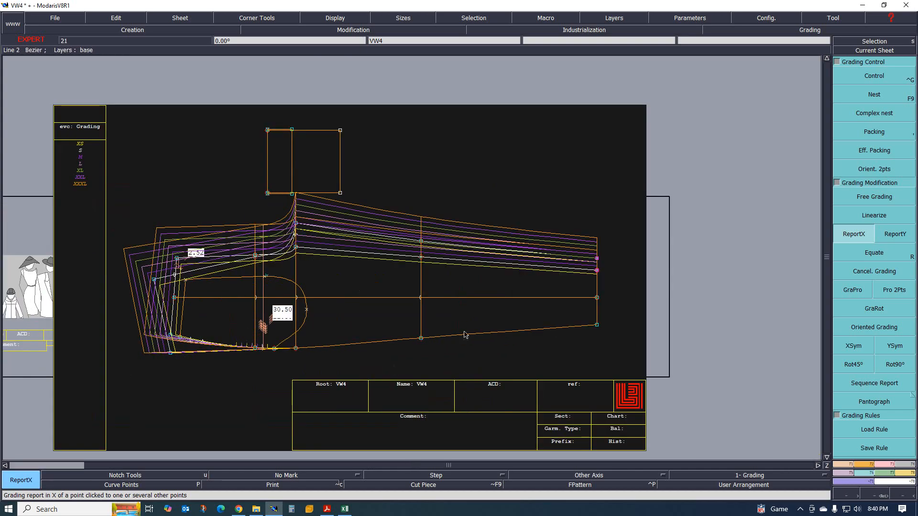
Step: Check the finished-garment size chart and set the ddx grading of the side seam hem point to 0.7 for every size
left_click(344, 509)
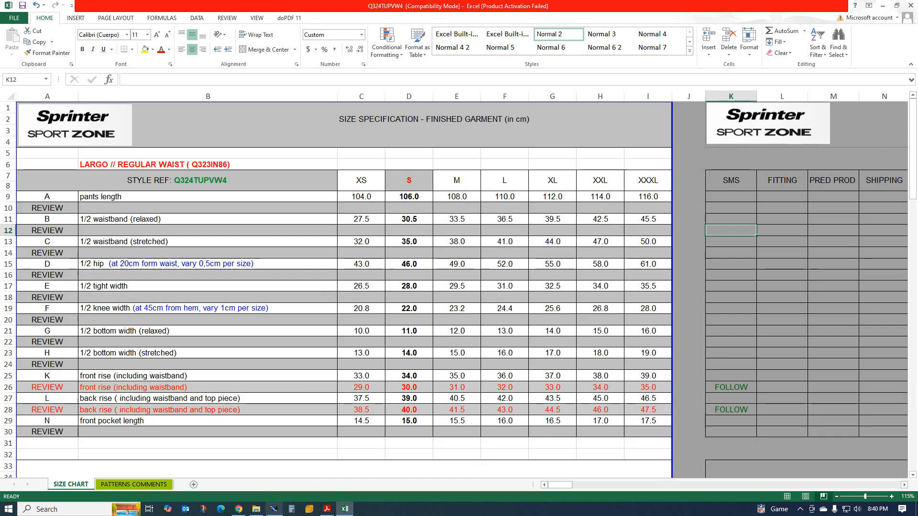
left_click(273, 509)
scroll(191, 341, "up", 1)
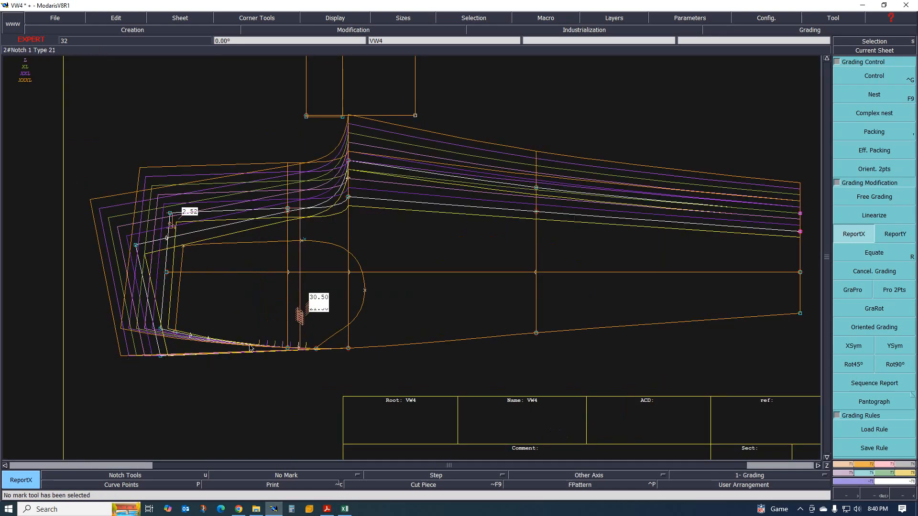
scroll(528, 293, "down", 2)
scroll(648, 306, "up", 1)
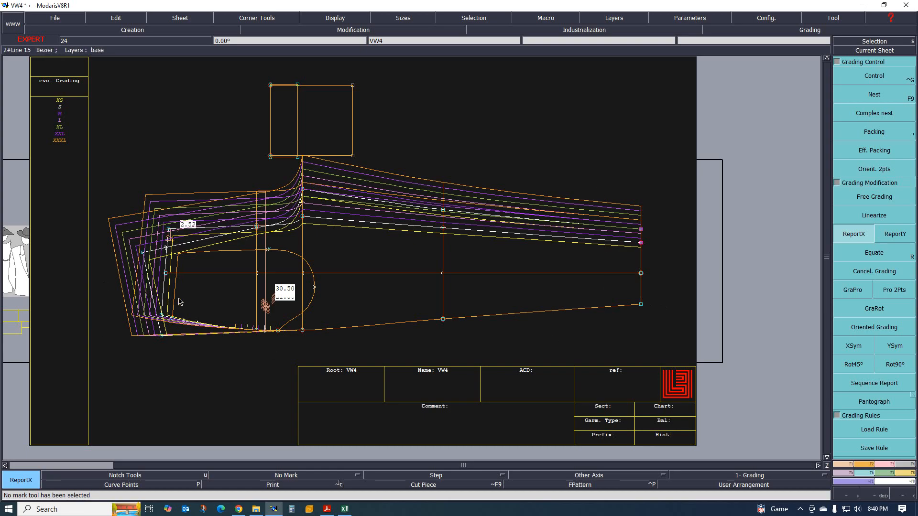
left_click(630, 283)
left_click(859, 79)
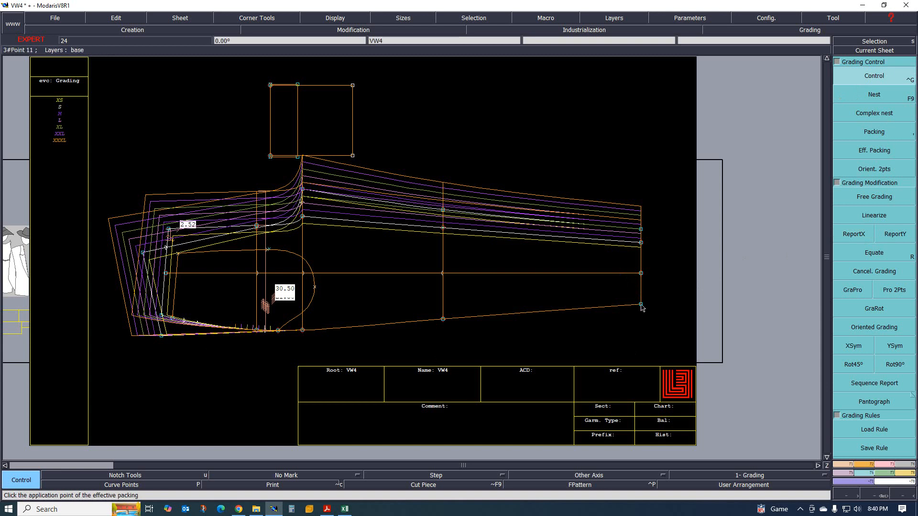
left_click(640, 304)
left_click_drag(783, 55, 786, 95)
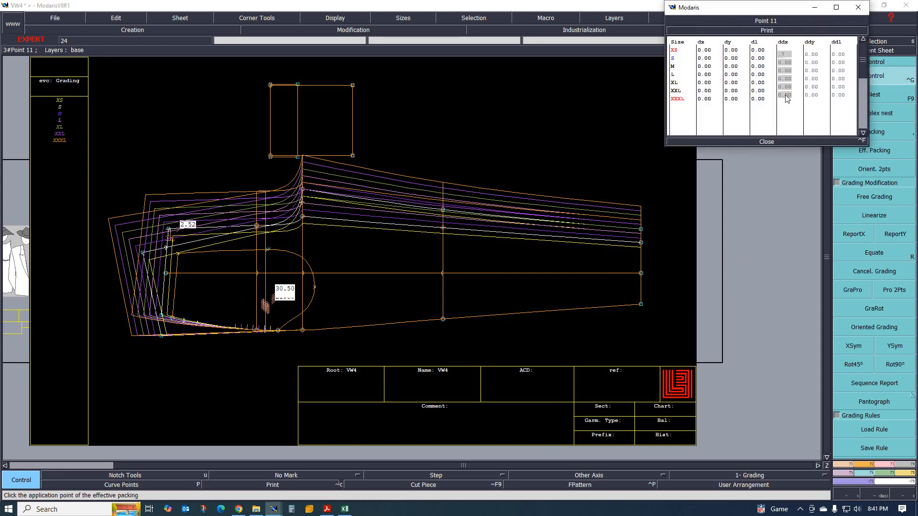
type(".7")
key("Return")
left_click(767, 141)
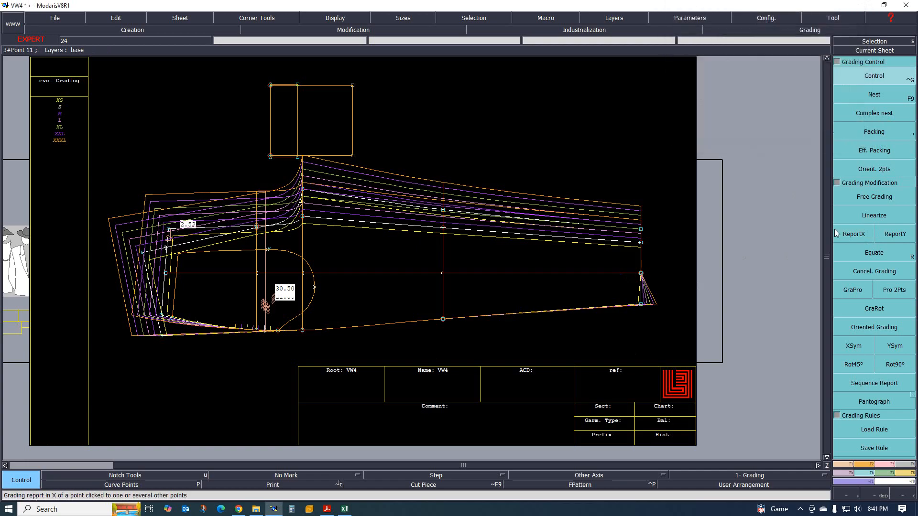
Step: Report the side seam hem point's X grading to the other points along the hem line
left_click(854, 234)
left_click(641, 303)
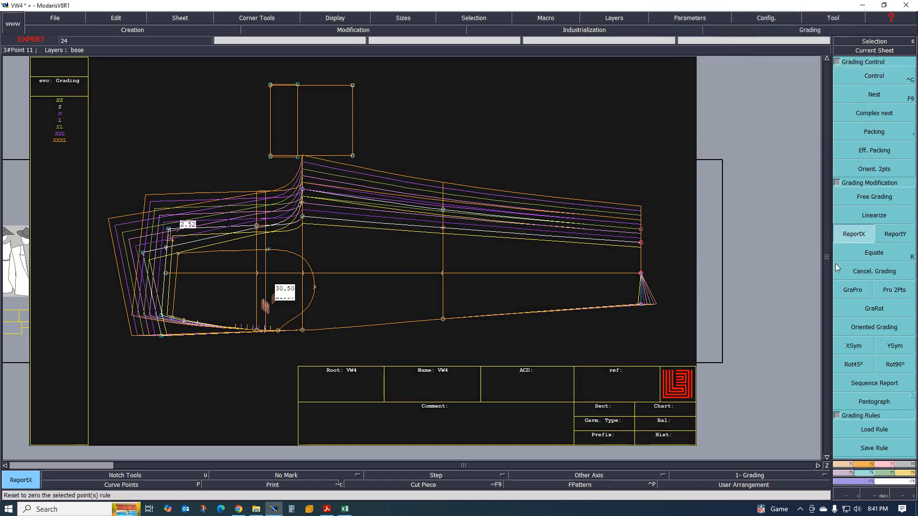
left_click(641, 305)
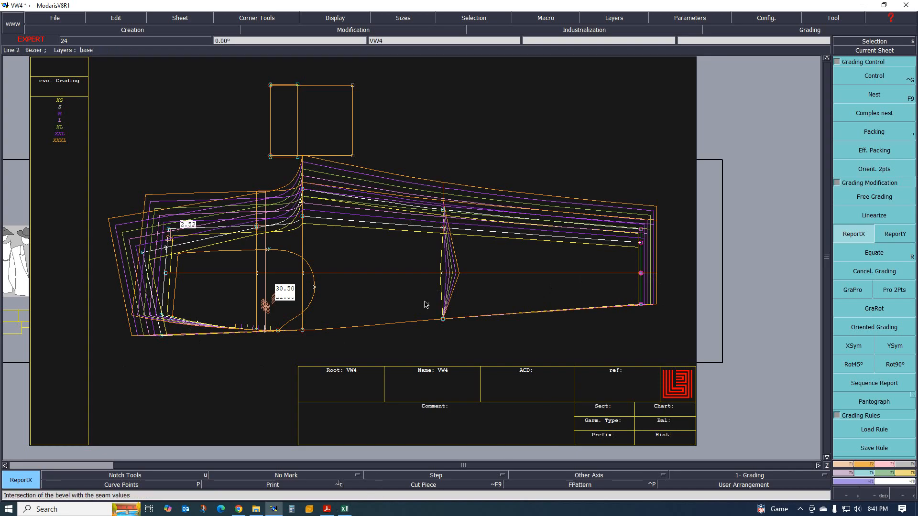
Step: Consult the size chart and set the ddx grading of the knee-line point at the inseam to 1 for every size
left_click(345, 509)
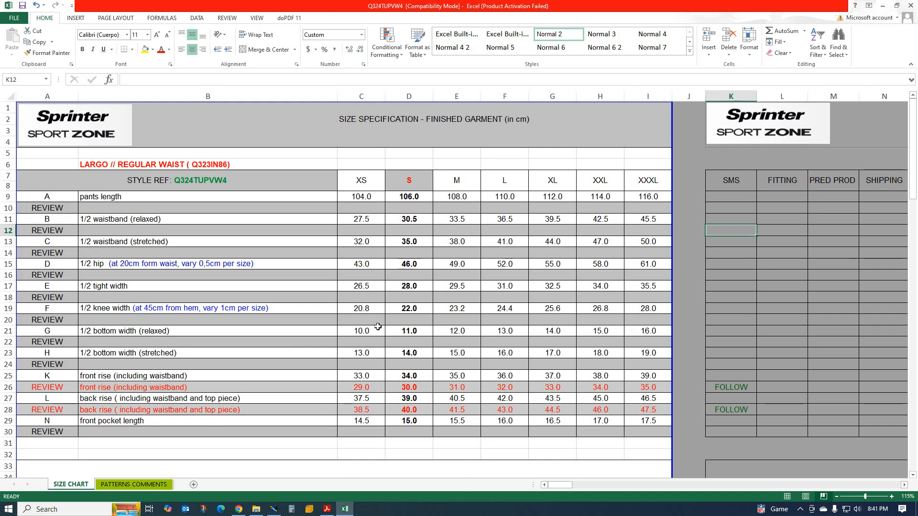
left_click(273, 509)
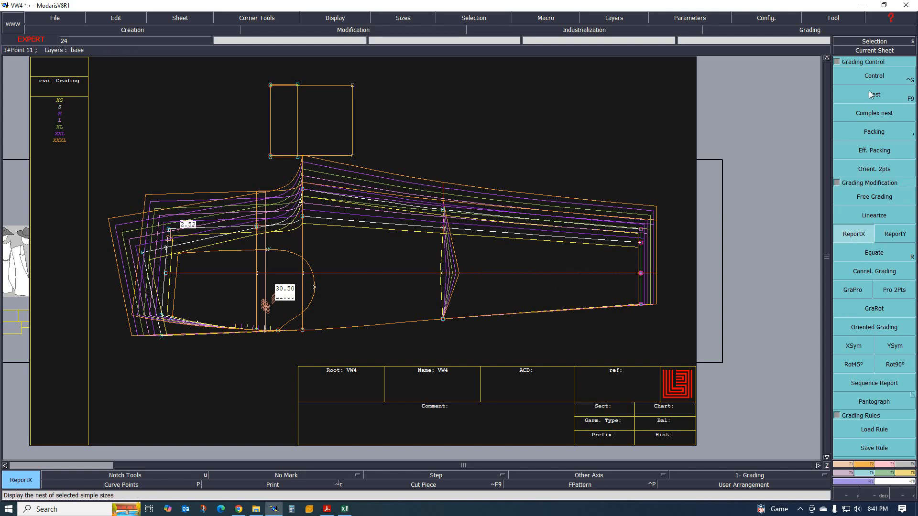
left_click(874, 76)
left_click(443, 211)
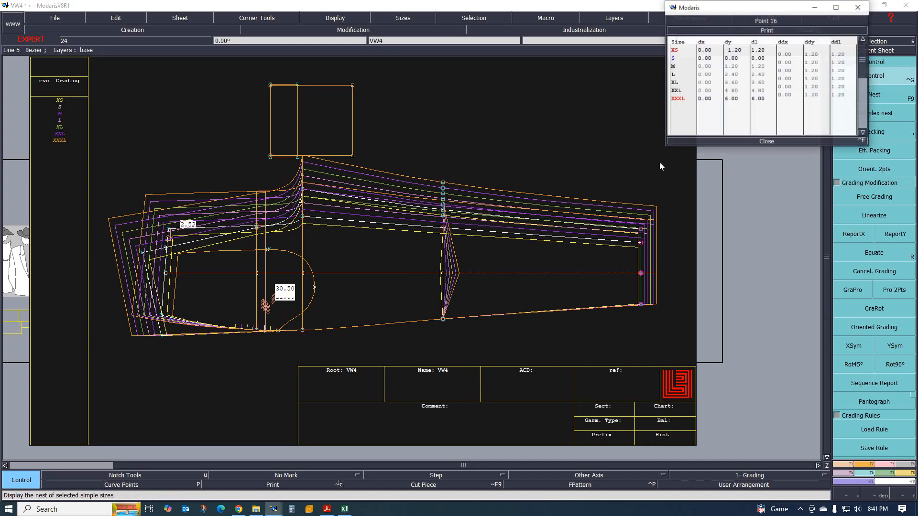
left_click_drag(787, 54, 787, 87)
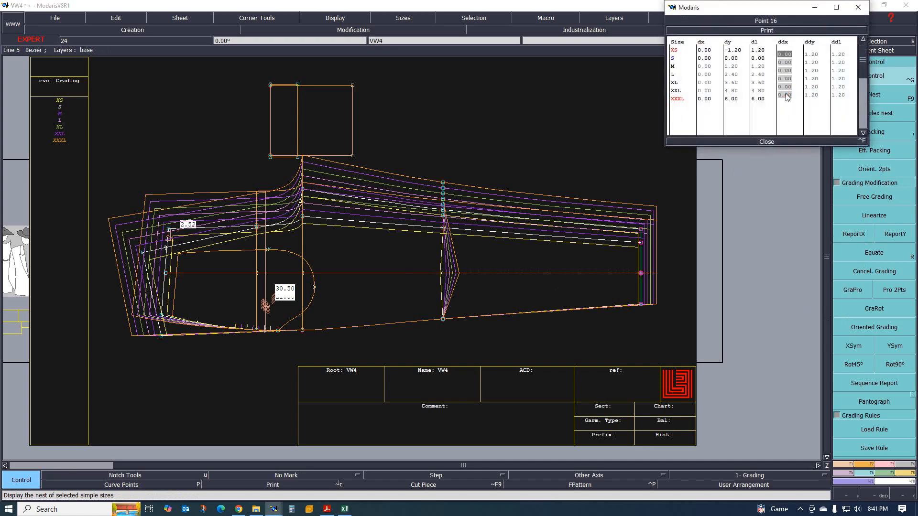
type("1")
key("Return")
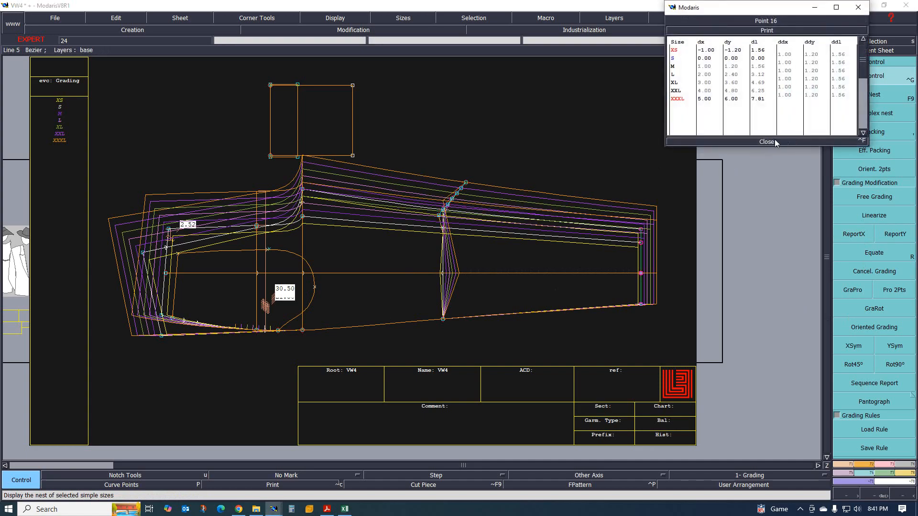
left_click(776, 142)
Step: Report the inseam knee point's X grading to the other points along the knee line
left_click(854, 234)
left_click_drag(396, 163, 479, 368)
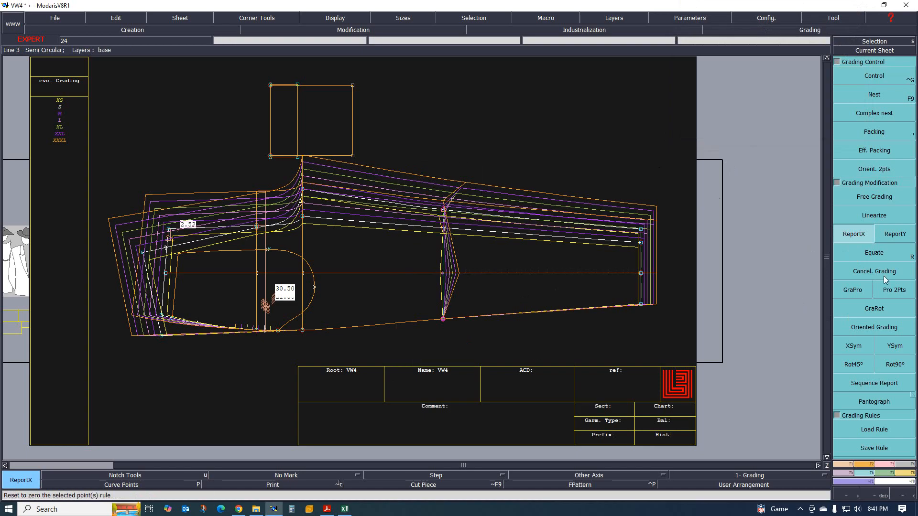
left_click(443, 210)
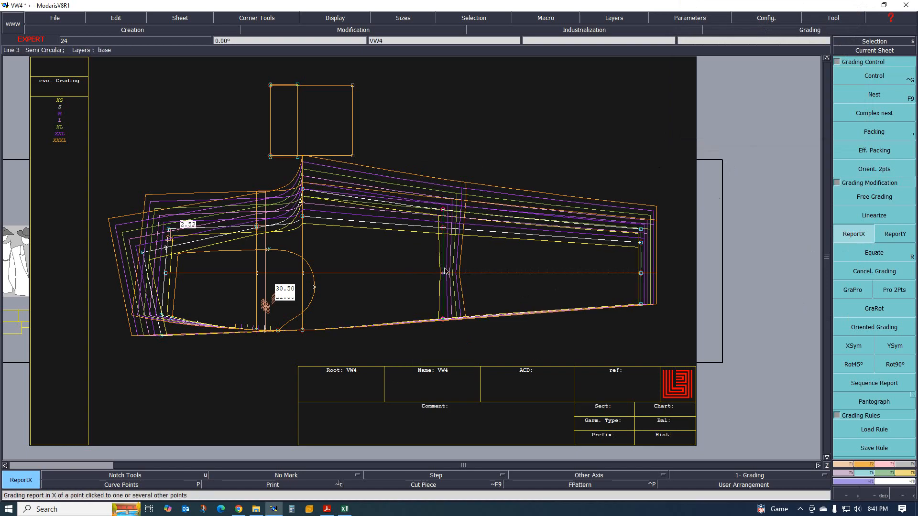
Step: Insert a point on the knee line where it crosses the lengthwise centre line
scroll(445, 272, "up", 2)
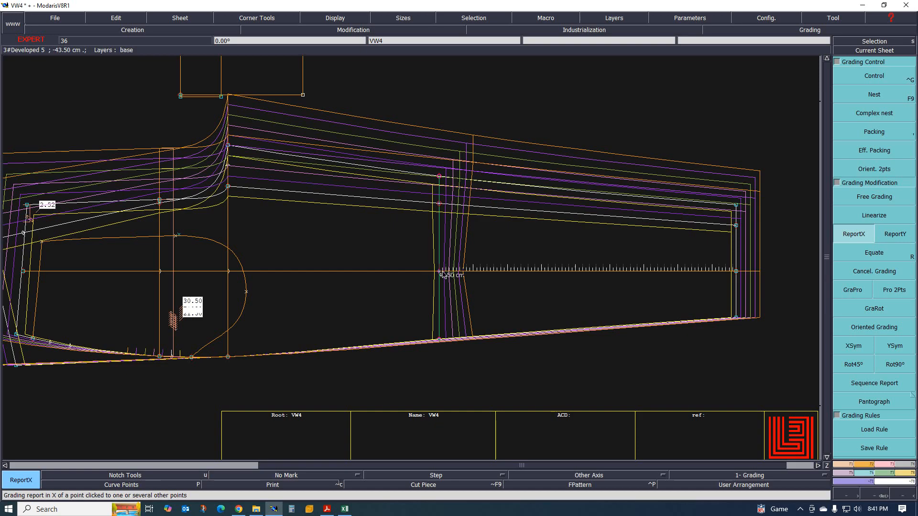
left_click(409, 263)
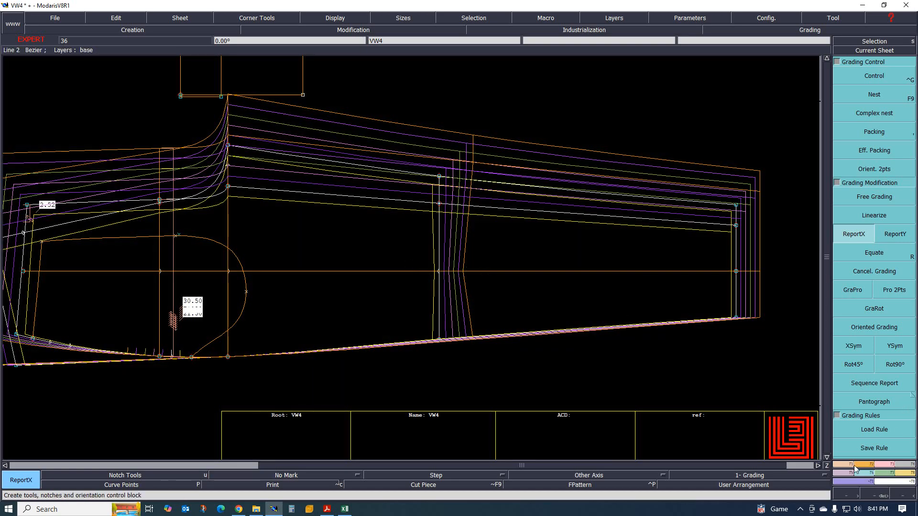
left_click(888, 465)
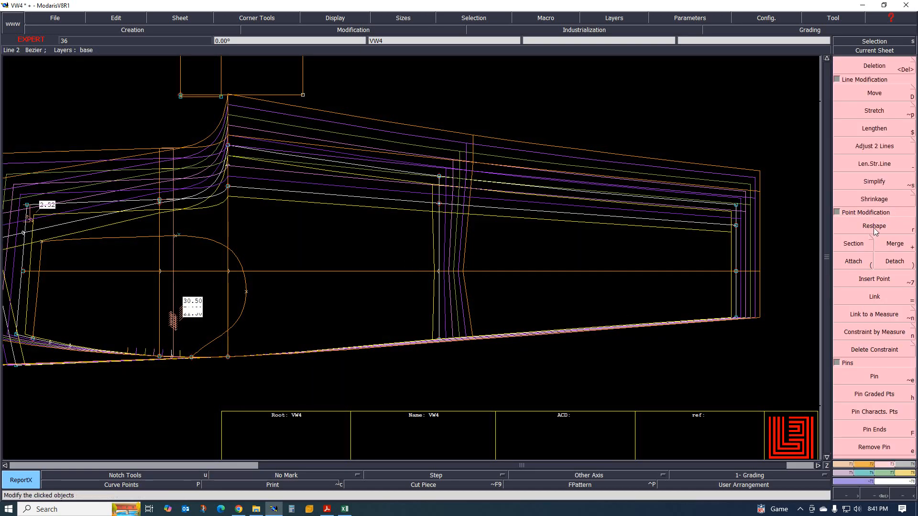
left_click(874, 279)
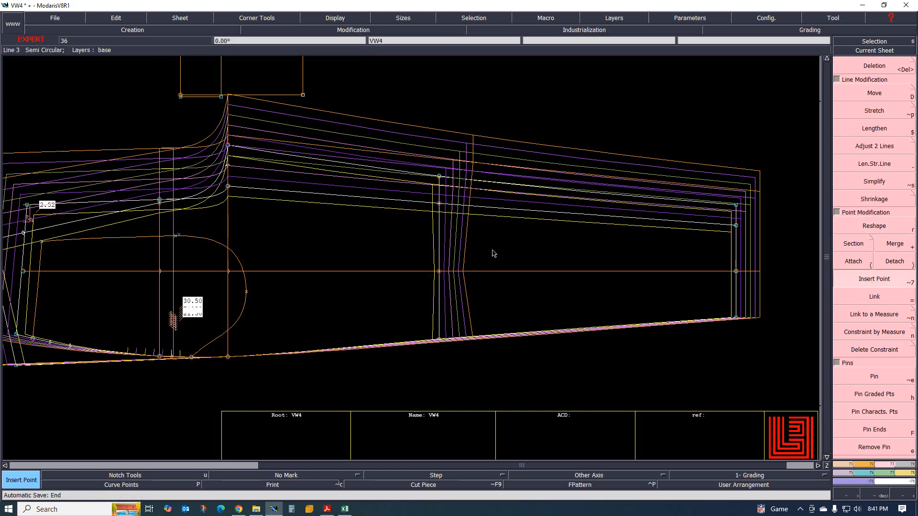
Step: Report the X grading of the inseam knee point to the centre point so the knee lines are straight in every size
left_click(865, 473)
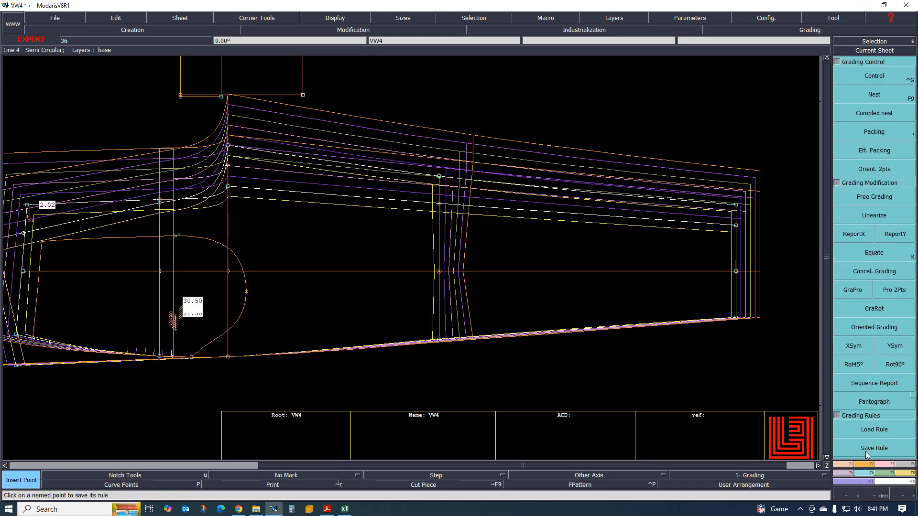
left_click(853, 234)
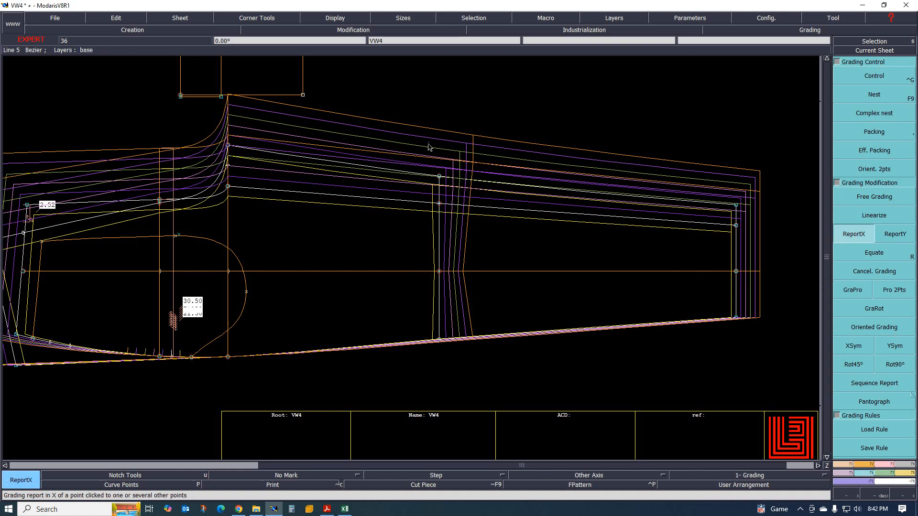
left_click_drag(414, 142, 462, 300)
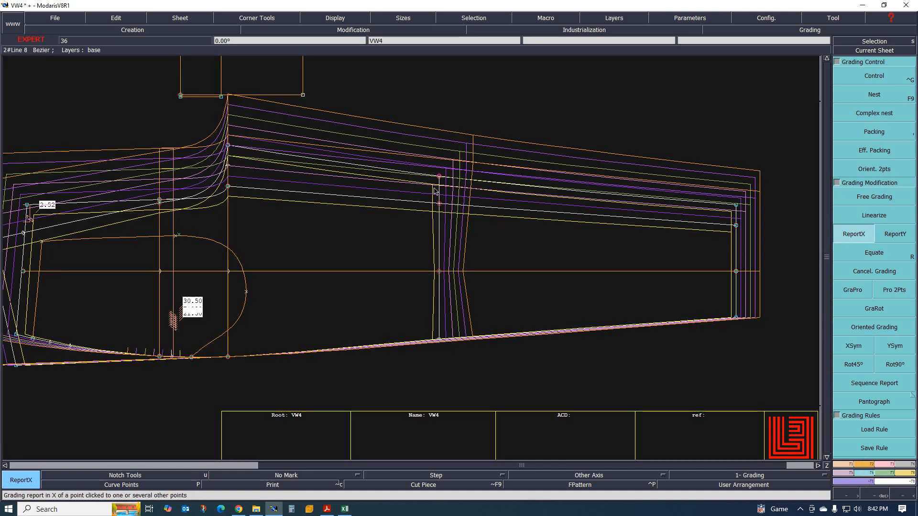
left_click(439, 206)
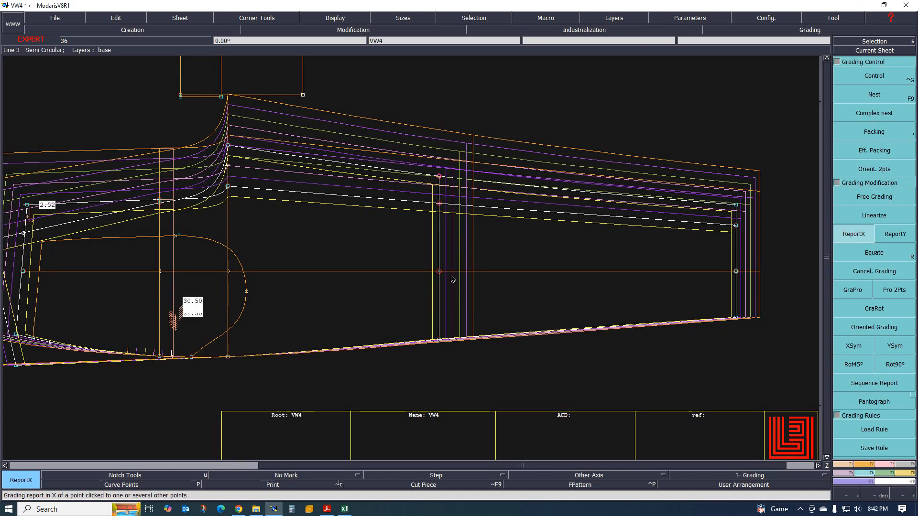
Step: Check the hip requirements in the technical sketch and size chart, and inspect the grading values of the waist point at the rise
key("j")
scroll(314, 224, "up", 4)
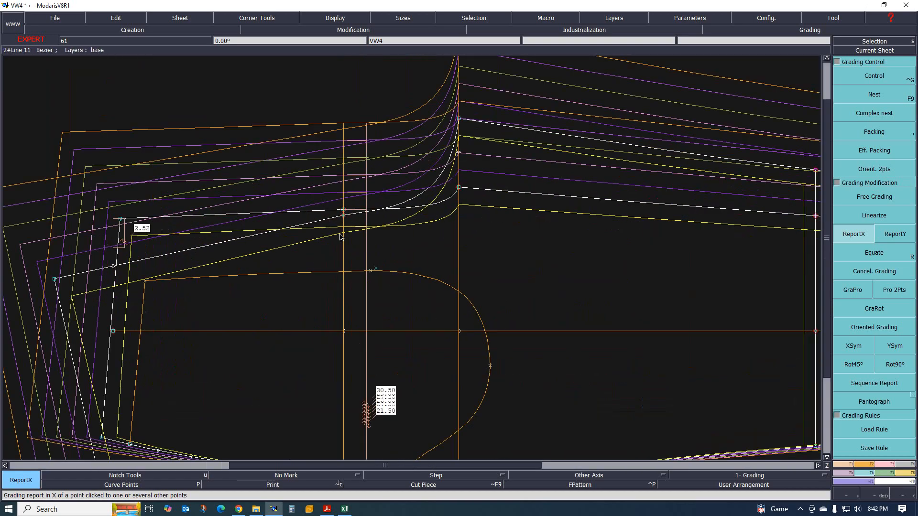
left_click(328, 509)
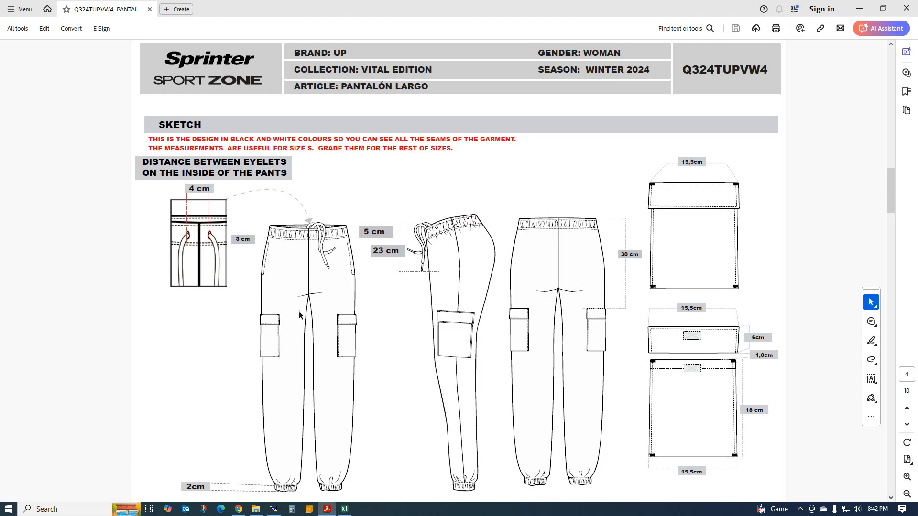
left_click(345, 509)
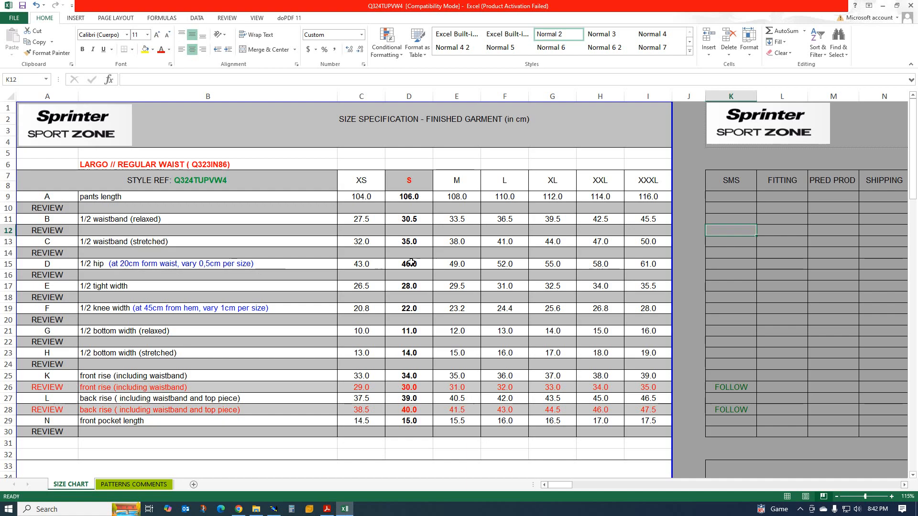
left_click(883, 6)
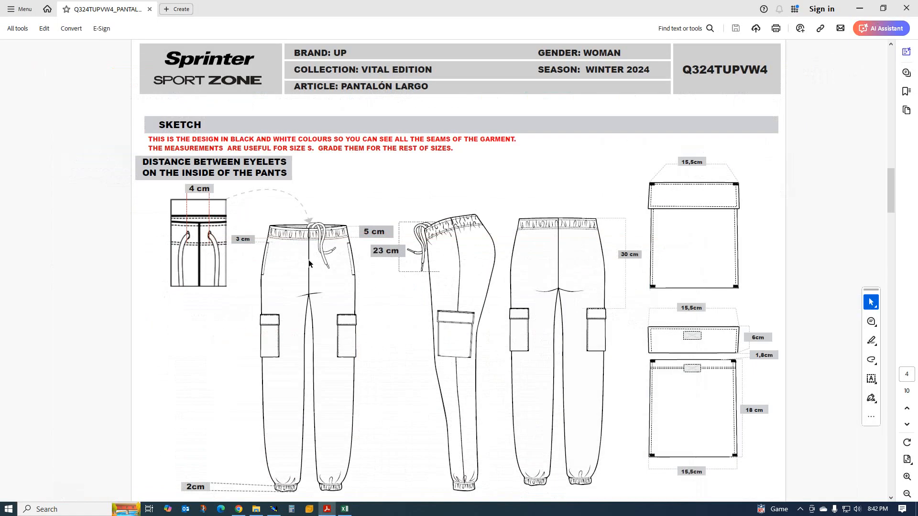
left_click(273, 509)
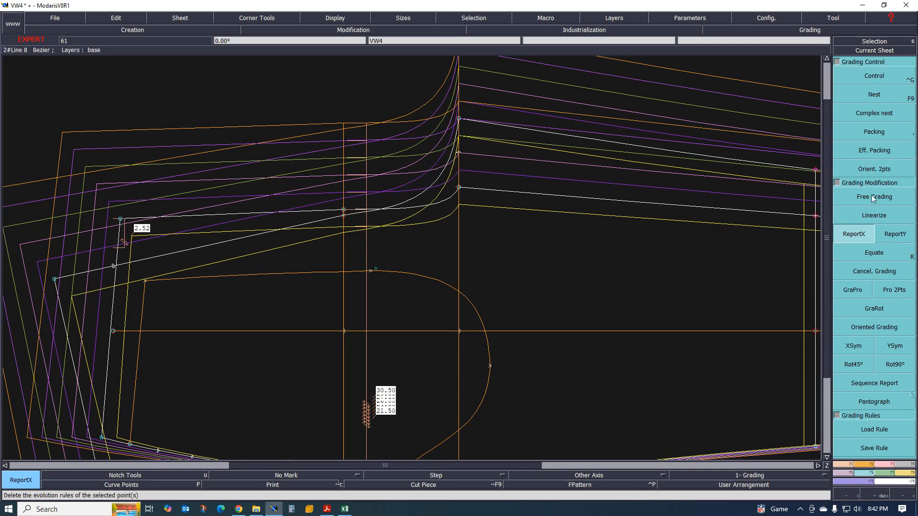
left_click(865, 81)
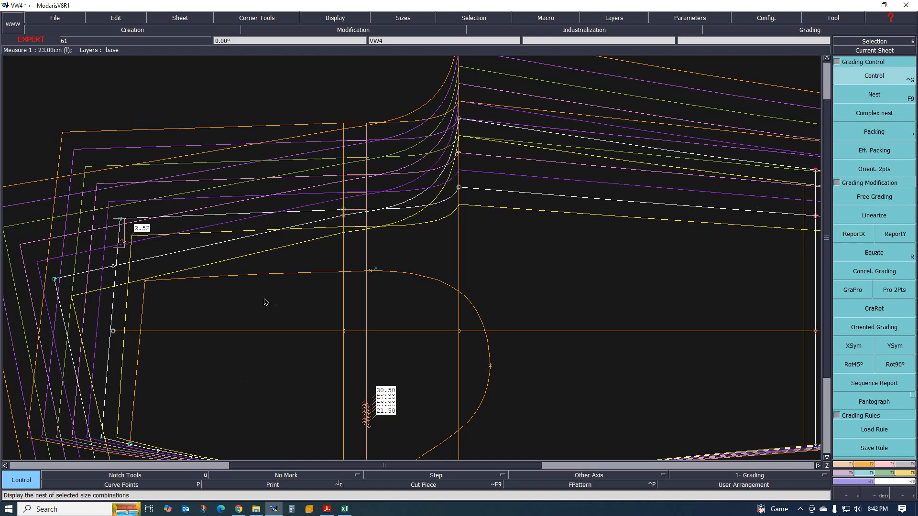
left_click(134, 227)
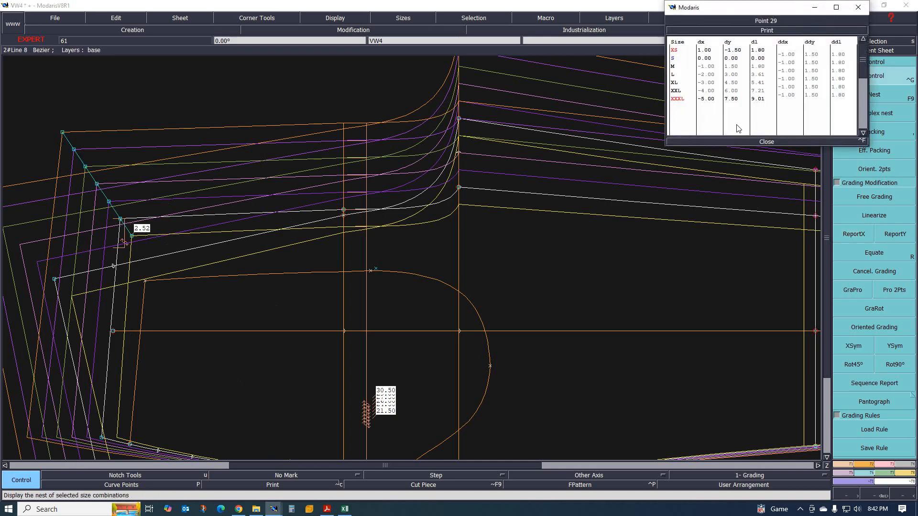
left_click(762, 143)
left_click(854, 234)
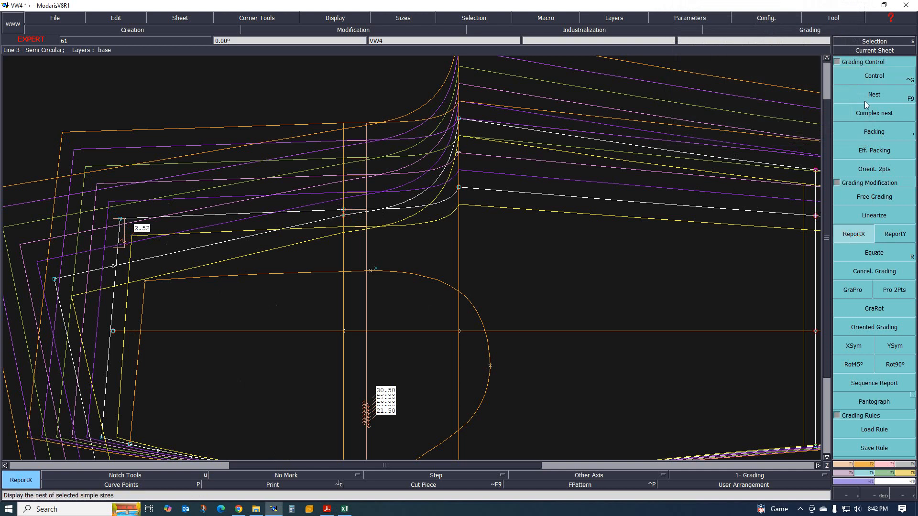
Step: Set the ddx grading of the hip-line point on the rise to 0.5 for every size
left_click(865, 78)
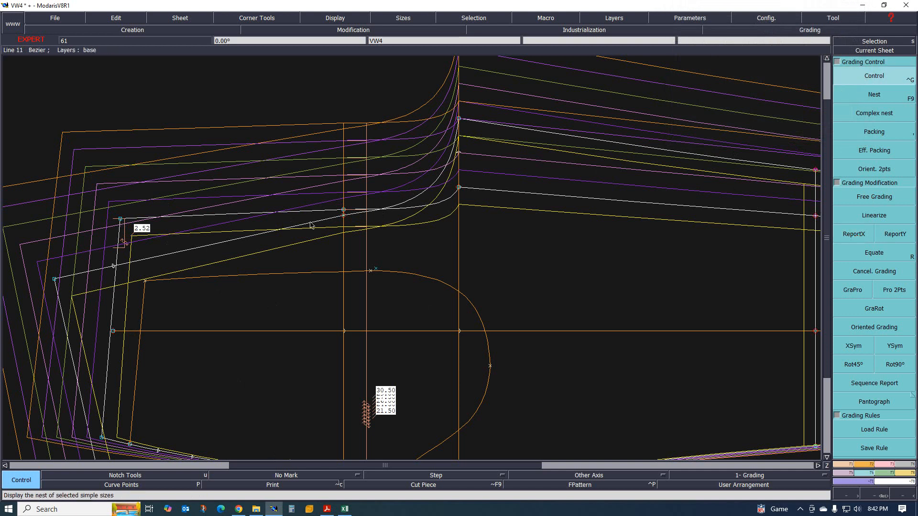
left_click(344, 211)
left_click_drag(784, 54, 784, 97)
type("0.5")
key("Return")
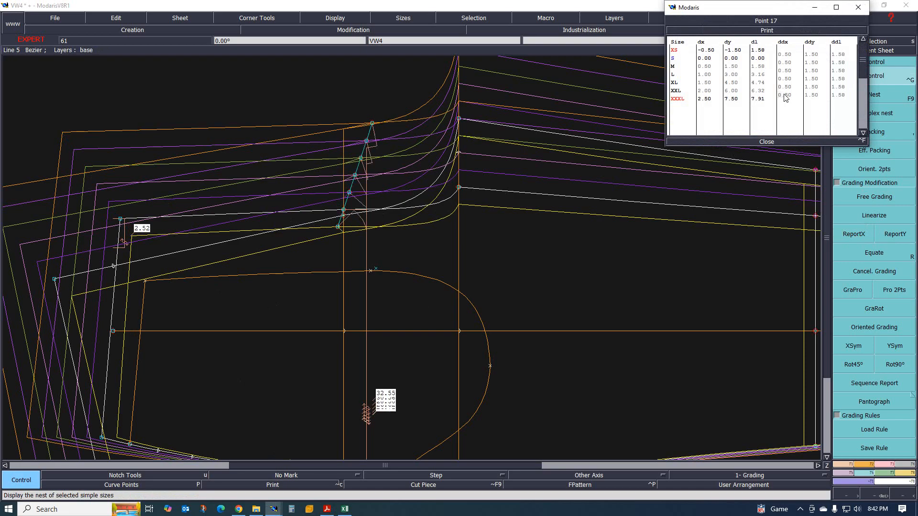
left_click(766, 142)
Step: Report the X grading of the hip-line point on the rise to its matching point on the other rise curve
left_click(854, 234)
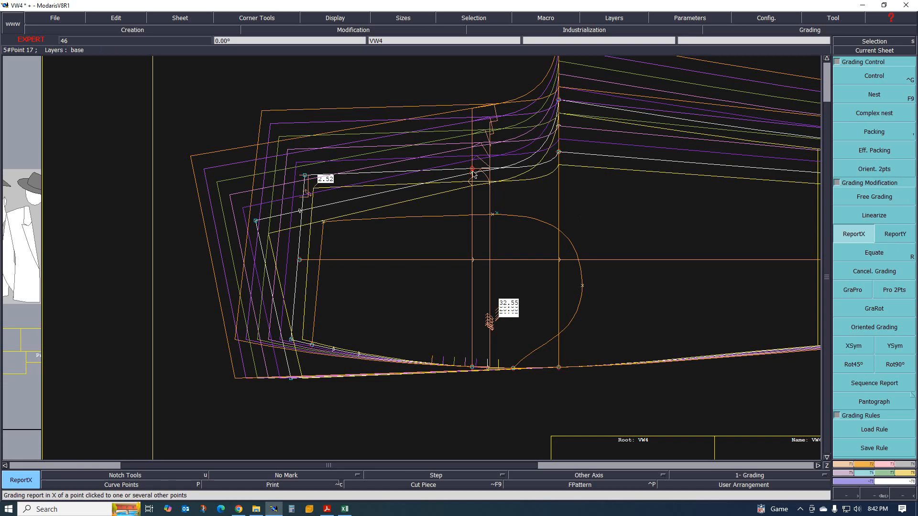
left_click(472, 172)
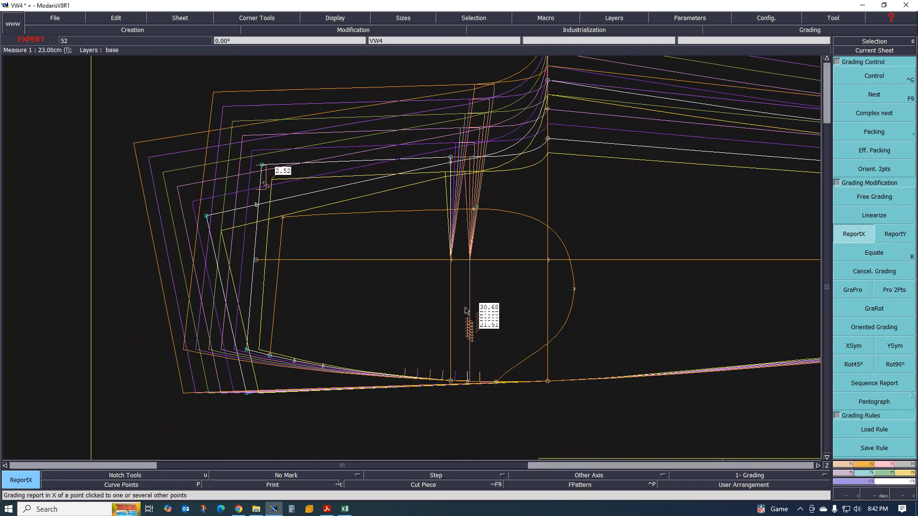
Step: Delete the vertical guide line through the hip-line points of the rise, together with its measurement
key("Delete")
left_click(451, 300)
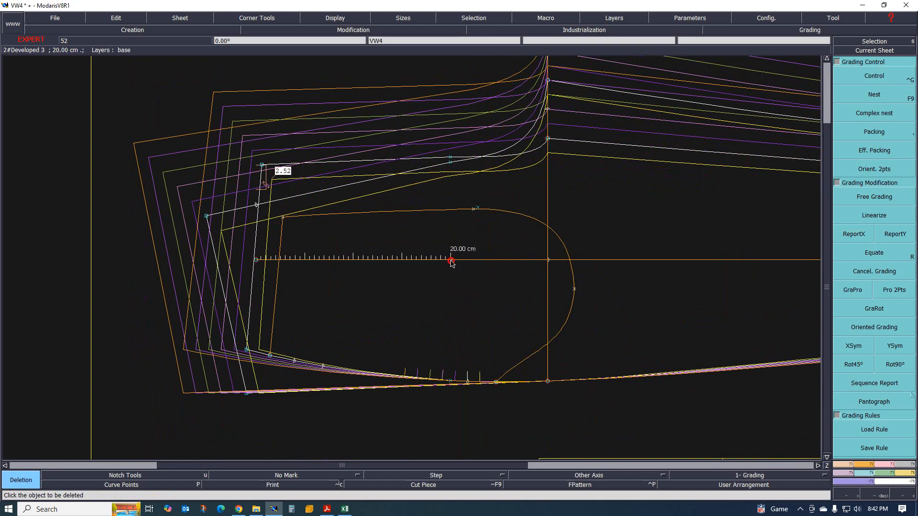
Step: Examine how the front and back rise curves run through the hip-line points in every size, especially XS
scroll(365, 268, "up", 2)
scroll(413, 223, "up", 3)
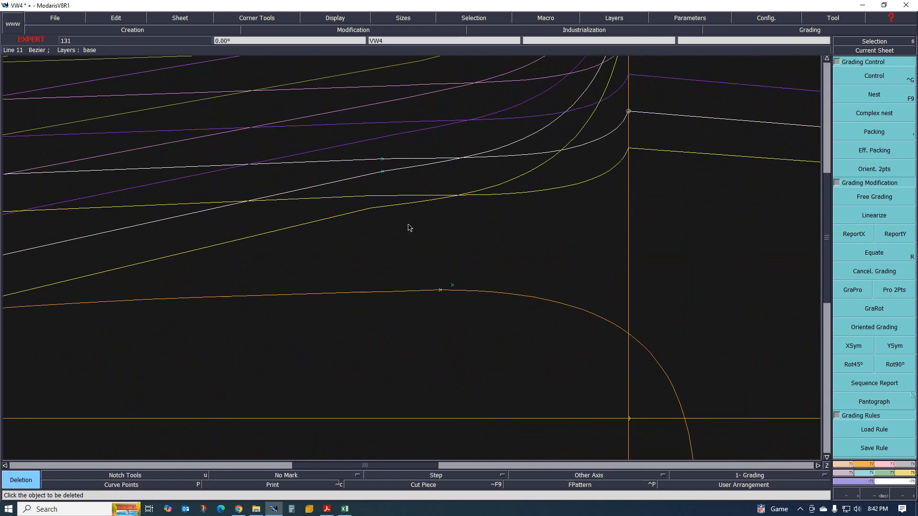
scroll(412, 227, "down", 5)
scroll(362, 220, "up", 4)
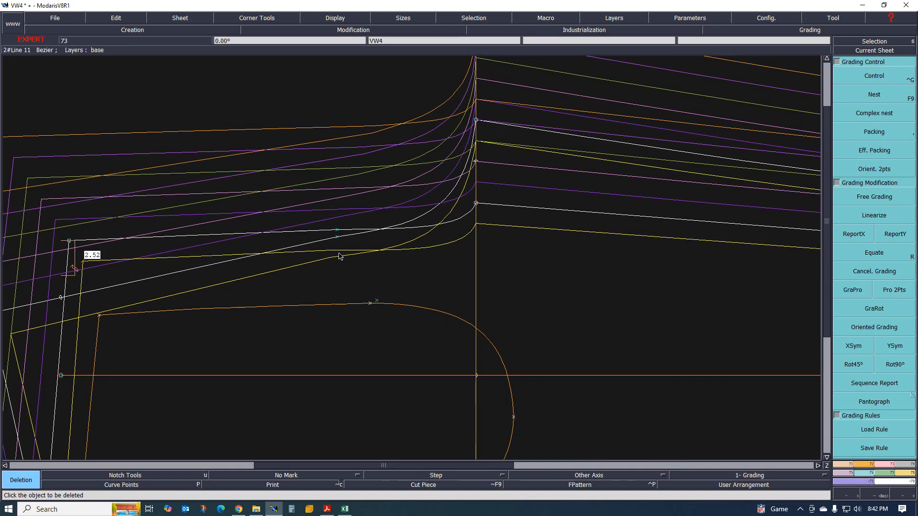
scroll(339, 258, "down", 2)
scroll(334, 264, "up", 2)
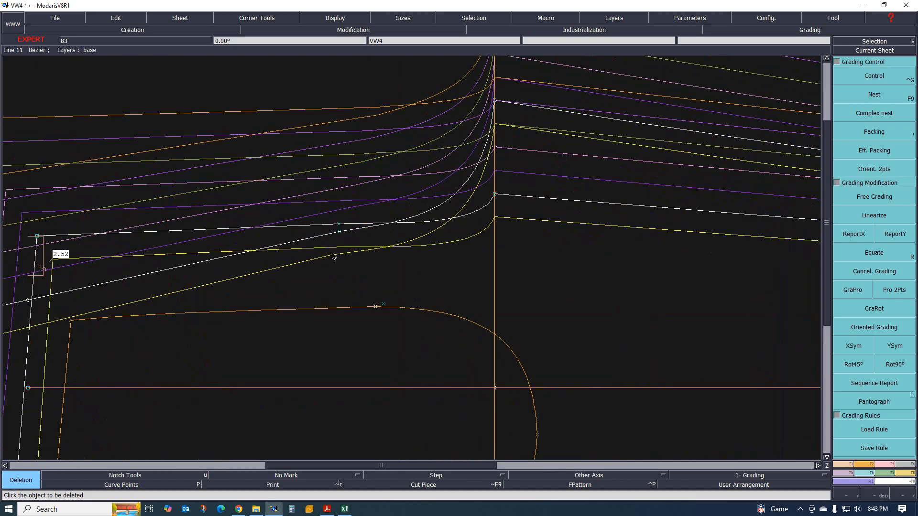
scroll(334, 258, "down", 1)
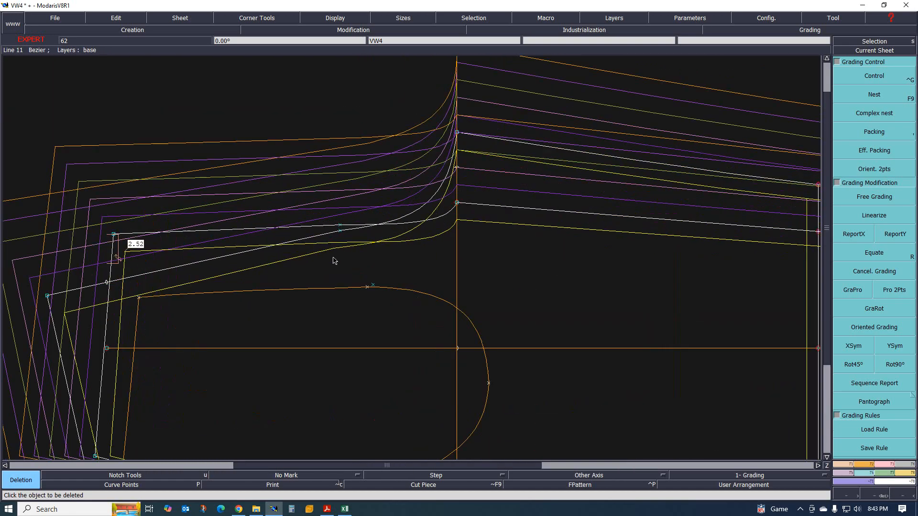
scroll(334, 259, "down", 2)
scroll(378, 261, "up", 1)
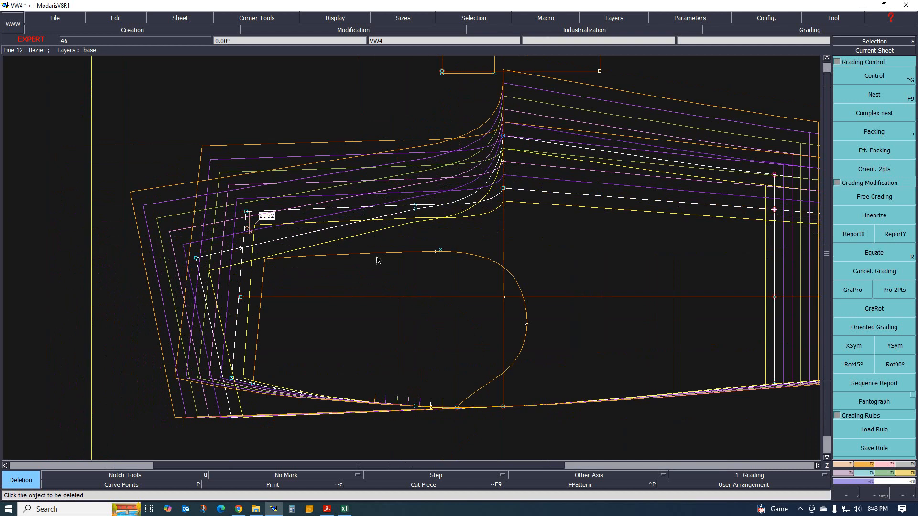
scroll(372, 234, "down", 1)
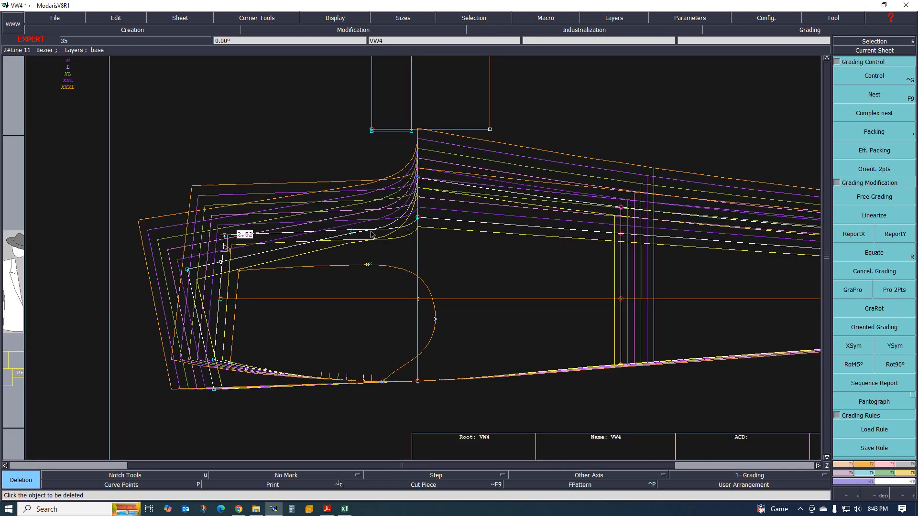
scroll(372, 236, "up", 1)
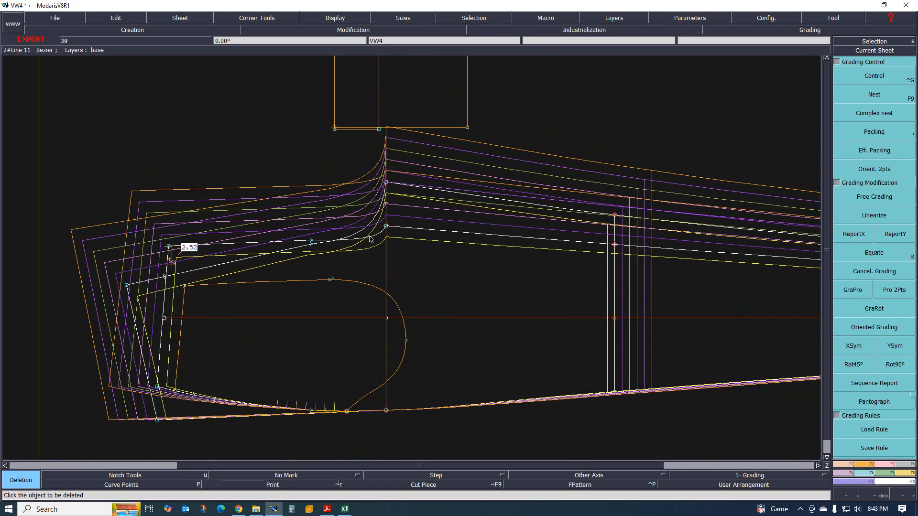
scroll(323, 250, "up", 2)
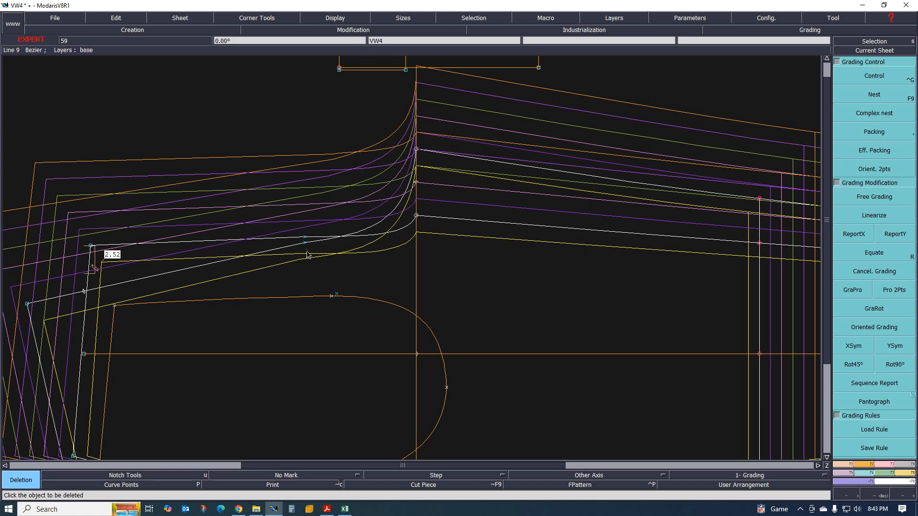
scroll(300, 262, "up", 2)
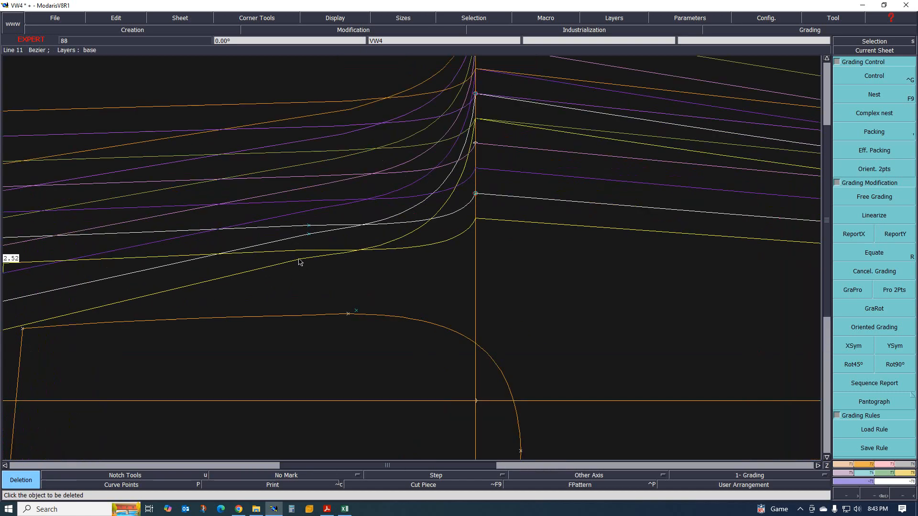
Step: Set the XS grading of the hip-line point on the back rise to ddx 0 and ddy 1.6
key("ctrl+g")
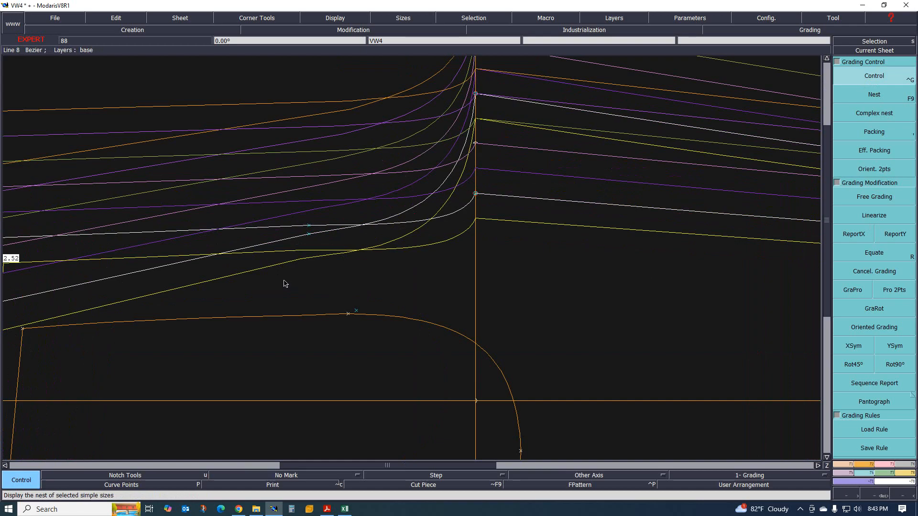
left_click(309, 235)
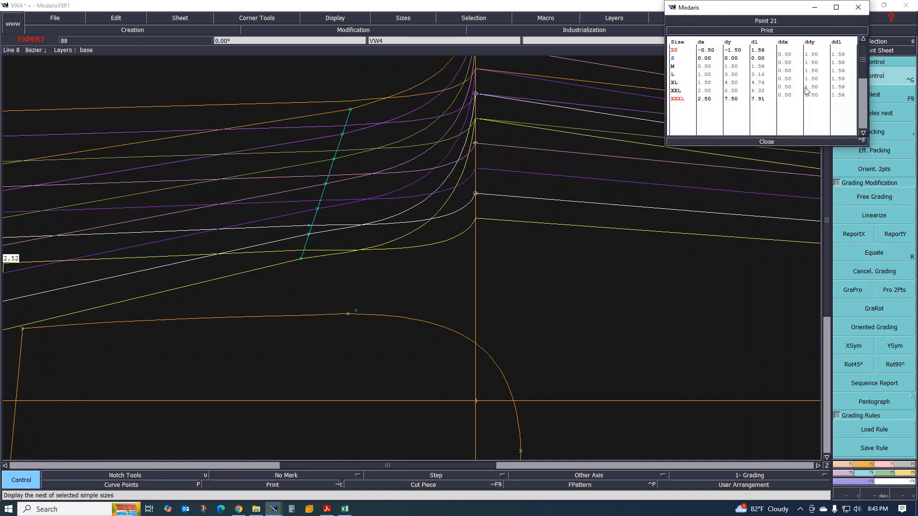
left_click(811, 58)
type("1.4")
key("Return")
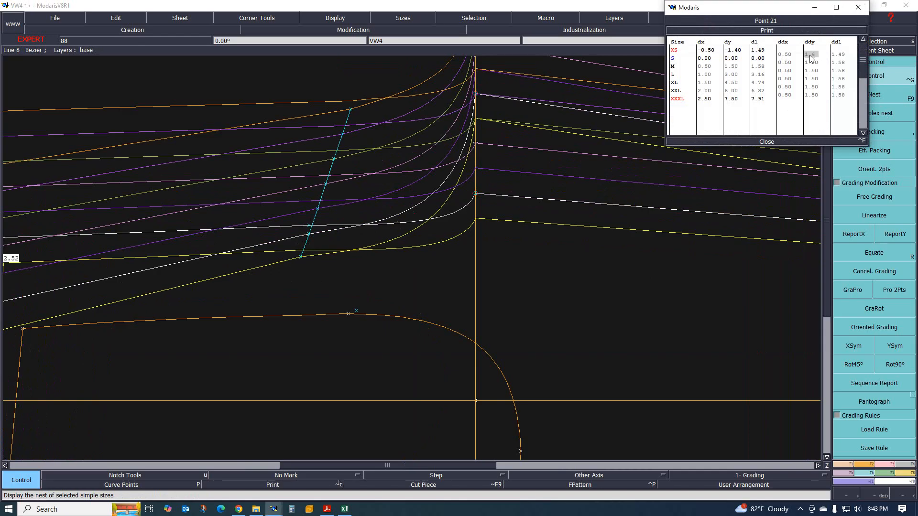
key("Return")
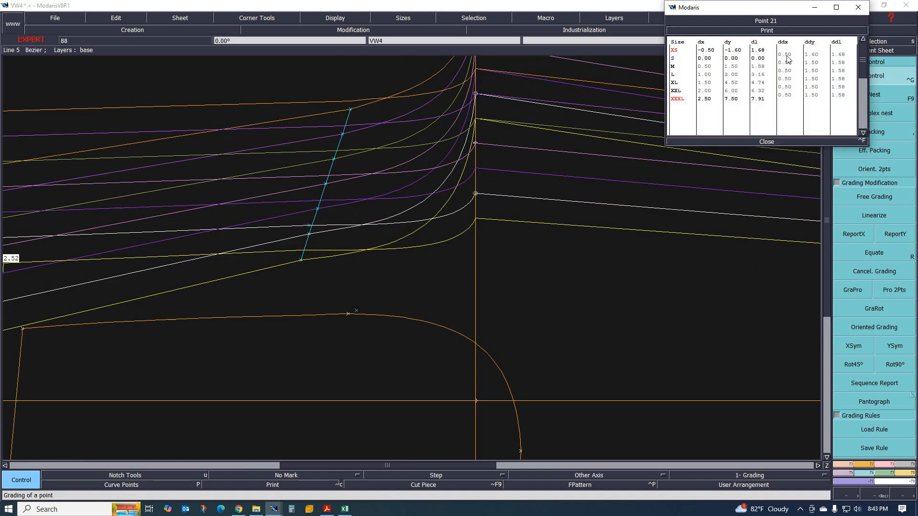
key("Return")
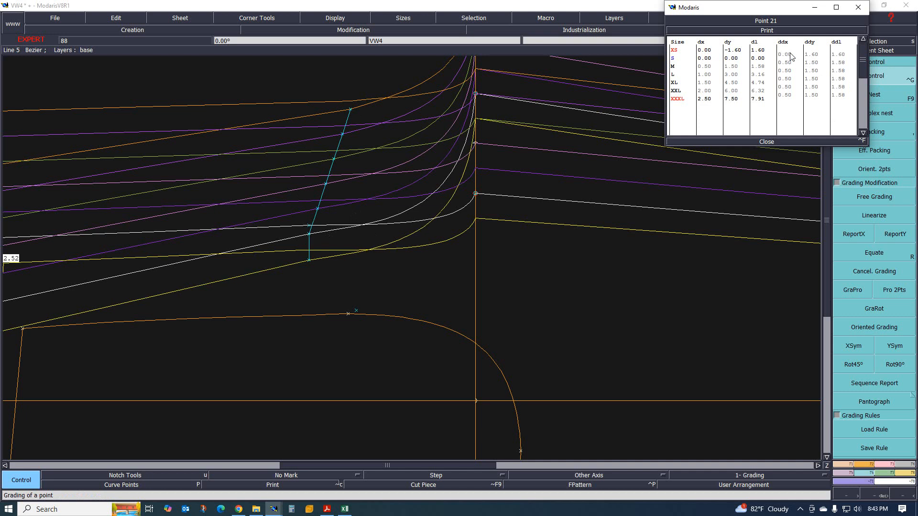
scroll(332, 153, "down", 2)
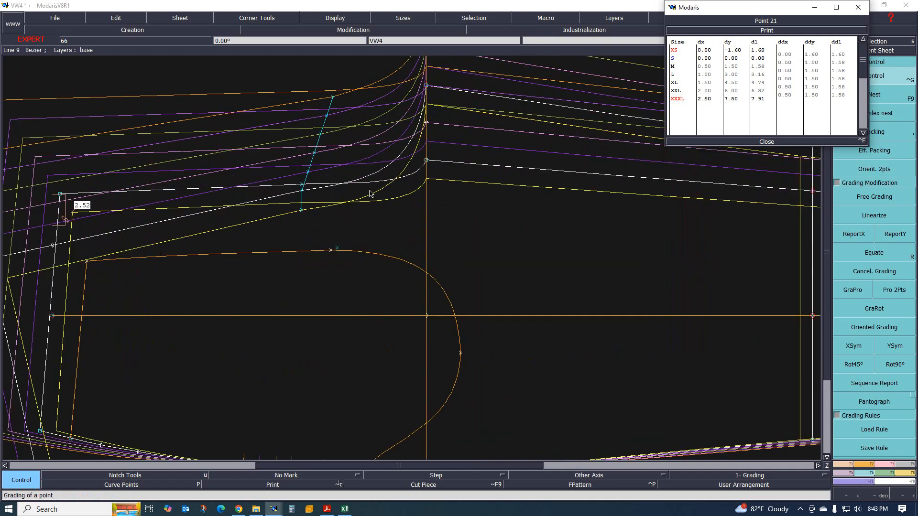
scroll(268, 213, "down", 1)
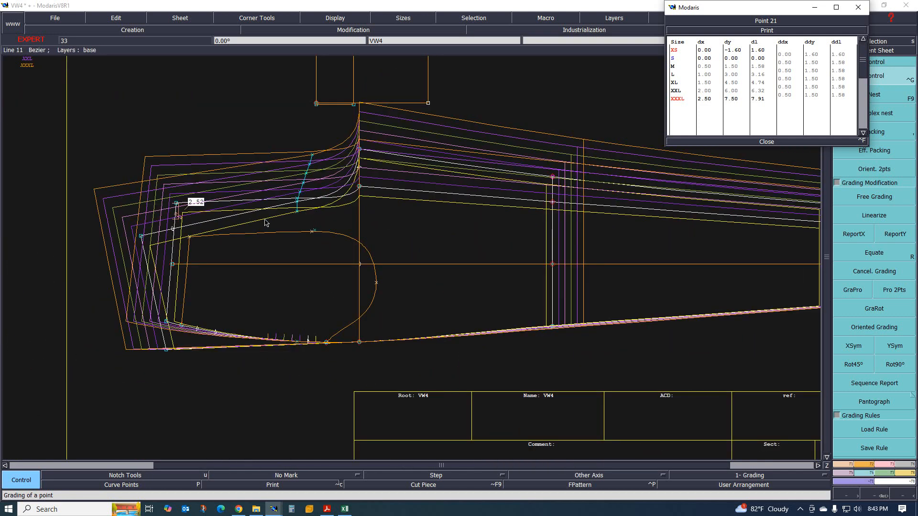
scroll(291, 213, "down", 1)
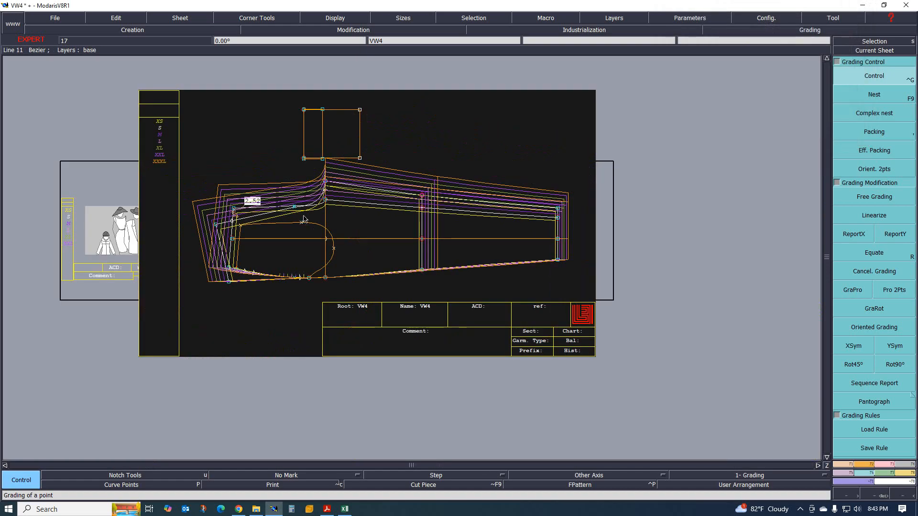
Step: Try to report X grading between the pocket bag's waist-side corner and its lower end on the side seam
scroll(307, 222, "up", 1)
scroll(196, 296, "up", 1)
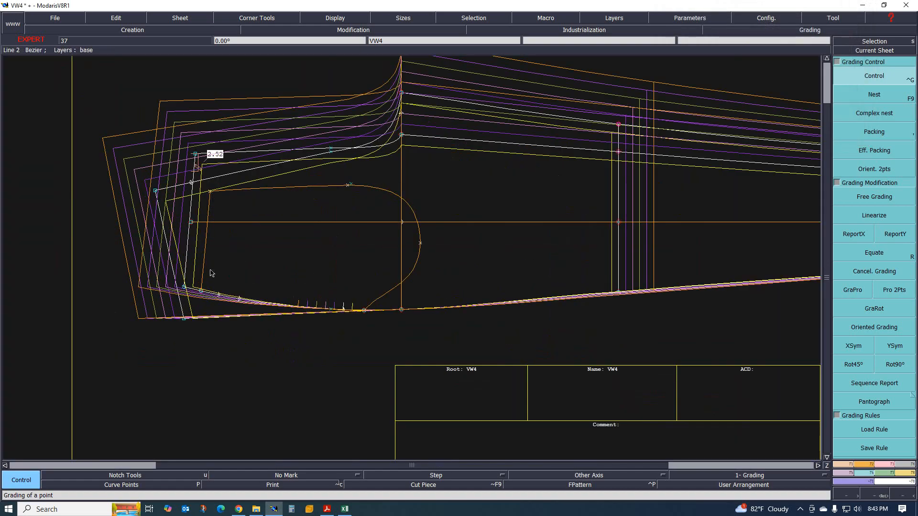
scroll(212, 273, "up", 1)
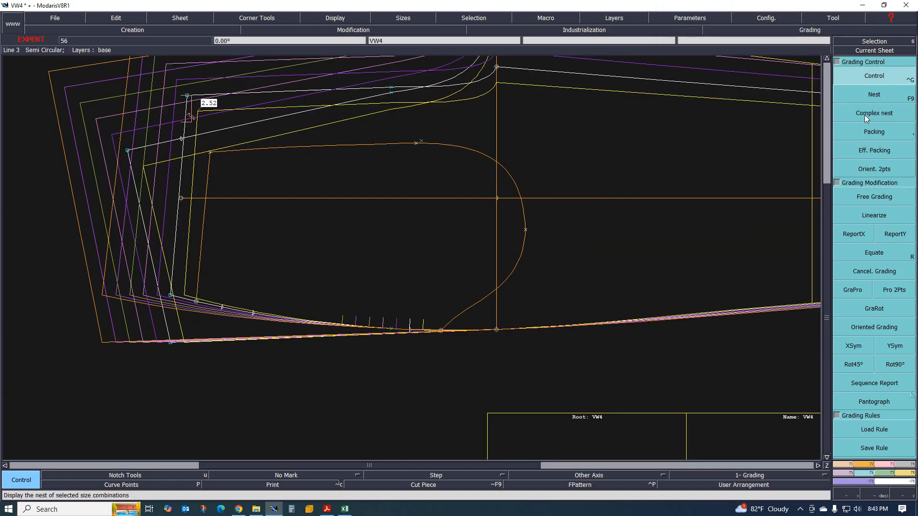
left_click(851, 236)
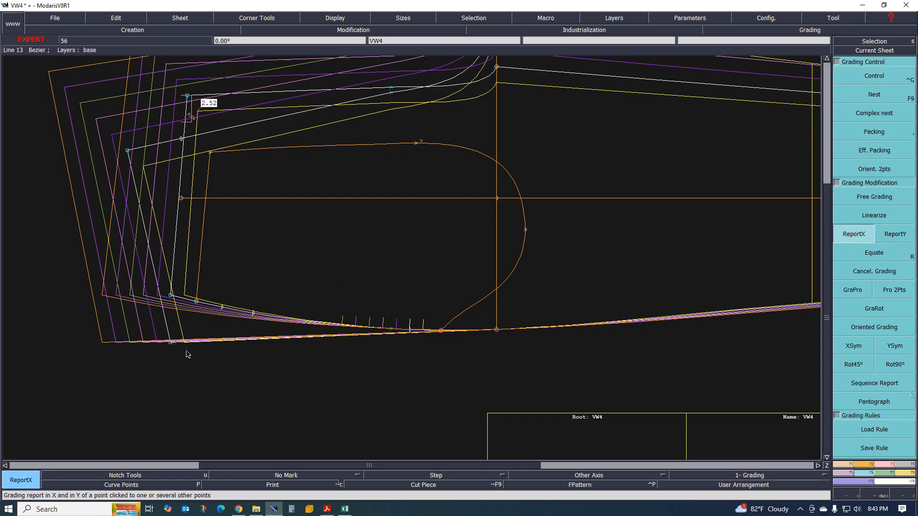
left_click(196, 301)
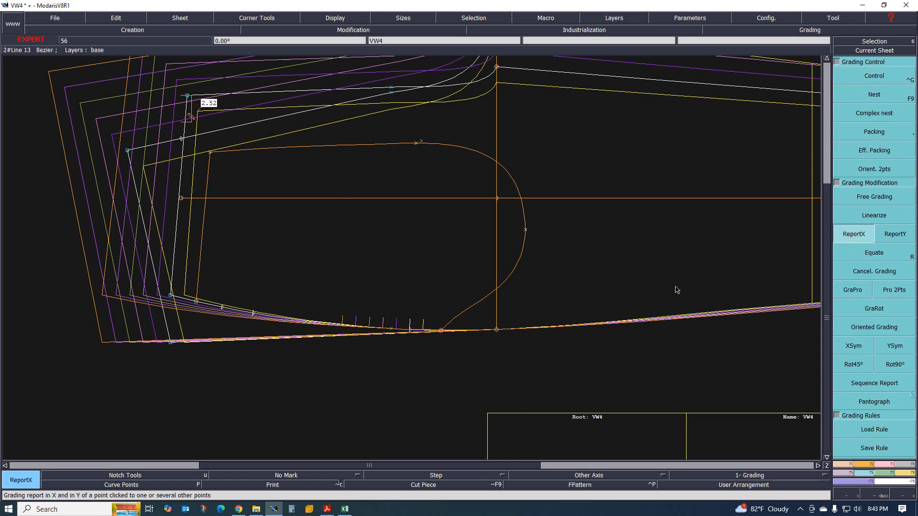
left_click(851, 236)
left_click(196, 301)
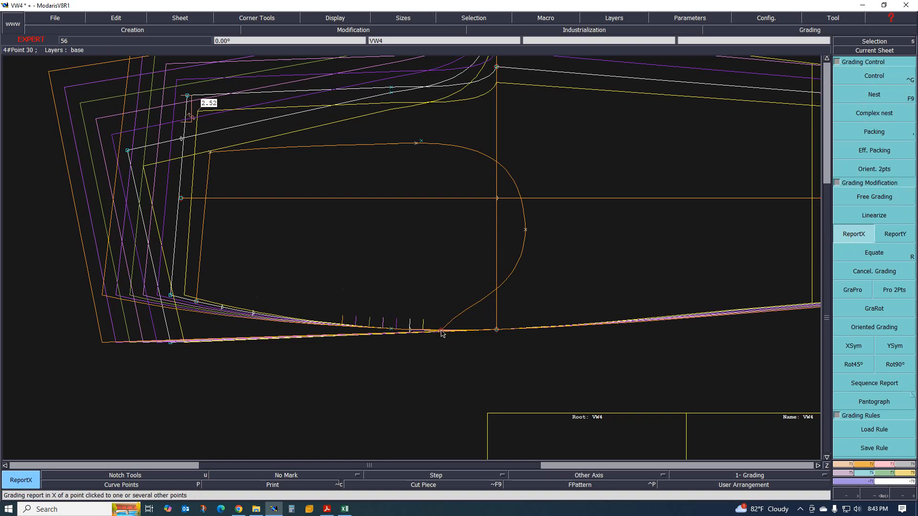
scroll(374, 341, "up", 2)
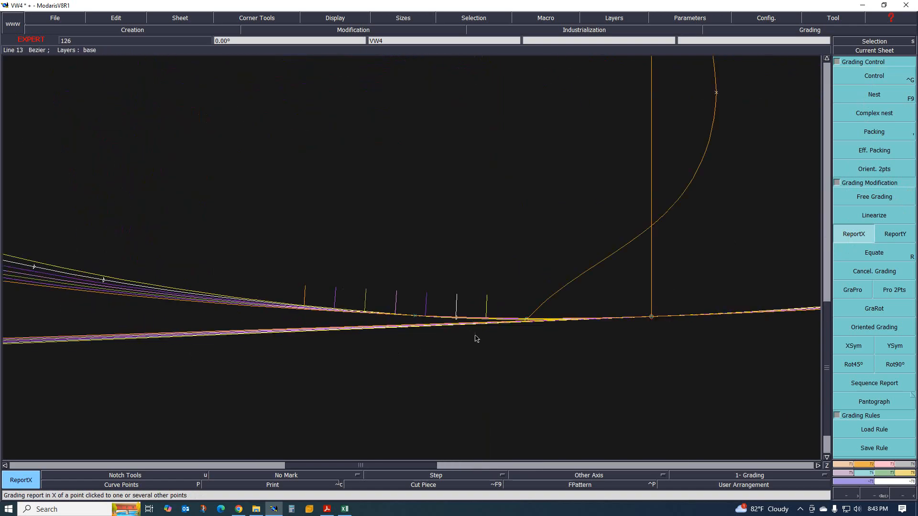
scroll(475, 335, "down", 1)
Step: Compare the base size with the full nest and check the display of all sizes around the pocket bag
key("F9")
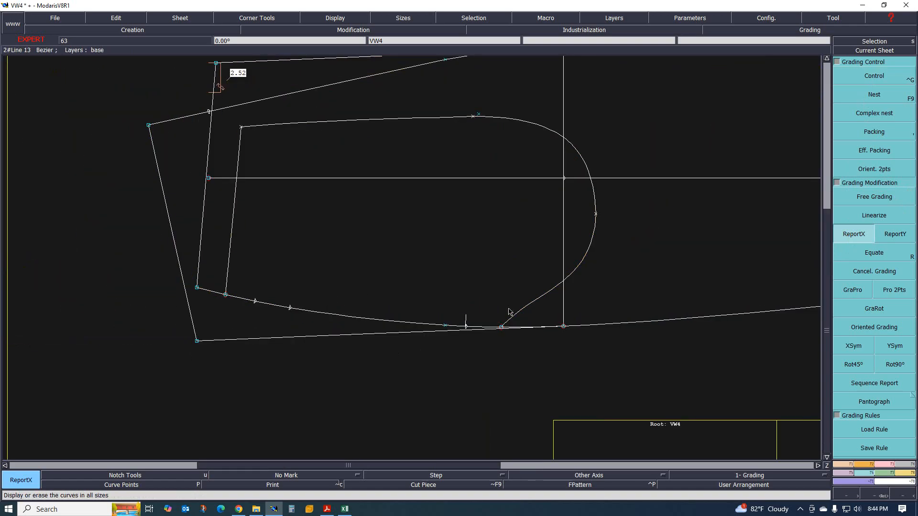
key("F9")
scroll(425, 298, "down", 1)
scroll(276, 260, "up", 2)
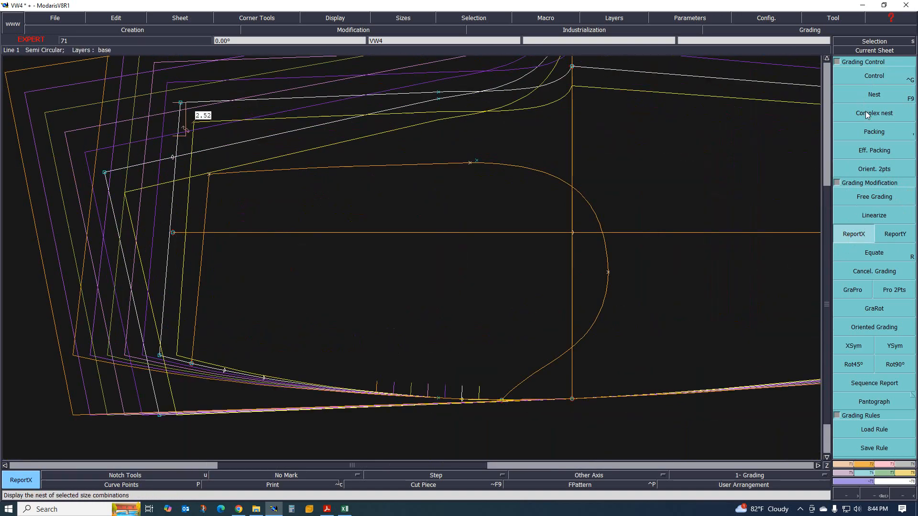
left_click(871, 77)
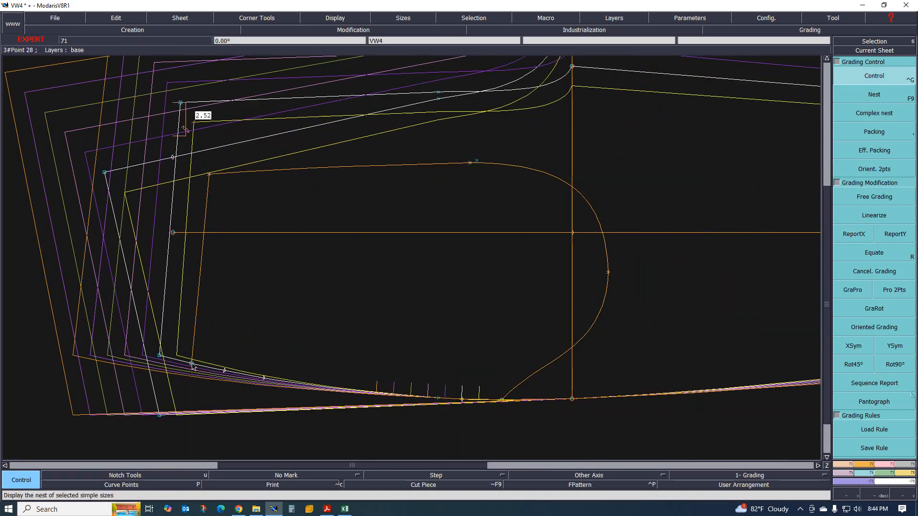
key("F10")
key("F10")
key("F10")
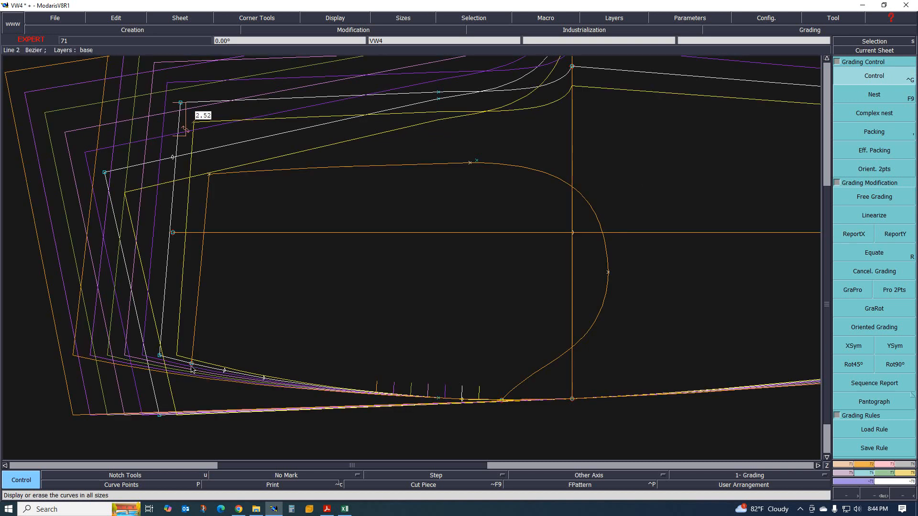
key("F10")
key("F10")
key("F10")
Step: Report the X grading of the front waist point at the side seam to the adjacent pocket bag corner, and show the nested pocket curves
left_click(842, 235)
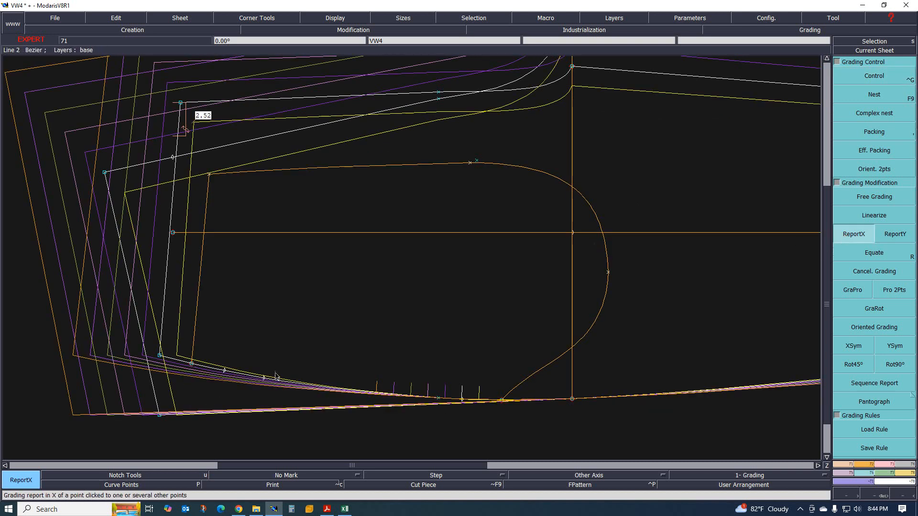
left_click(160, 356)
left_click(190, 364)
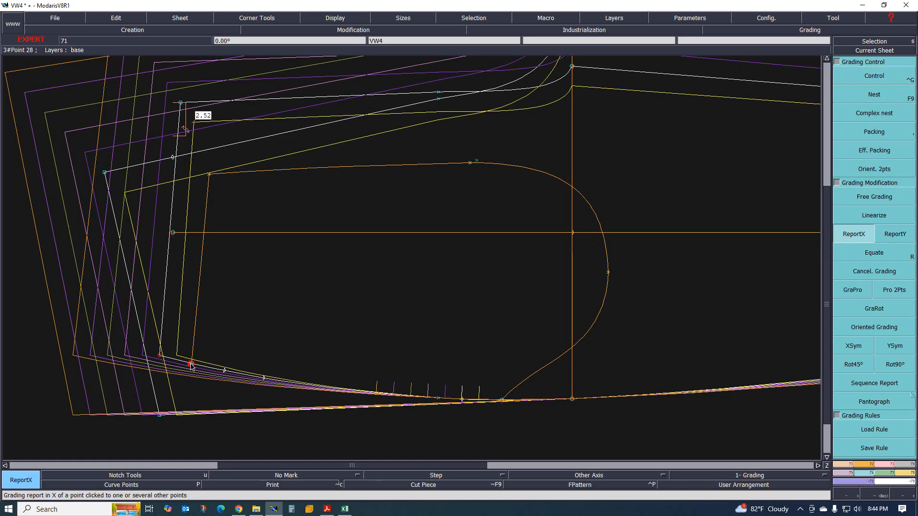
key("F10")
key("F10")
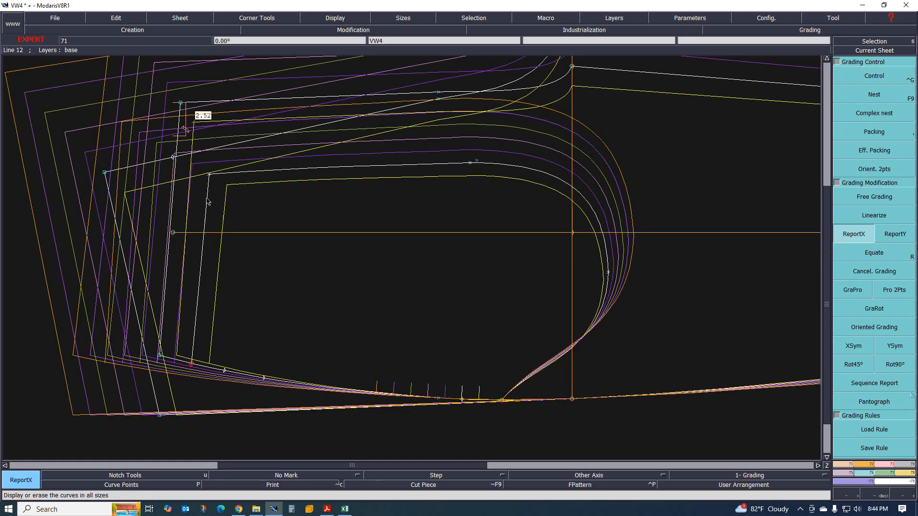
Step: Report the X grading of the pocket bag's side-seam corner to the lower end of the pocket curve on the side seam
left_click(210, 176)
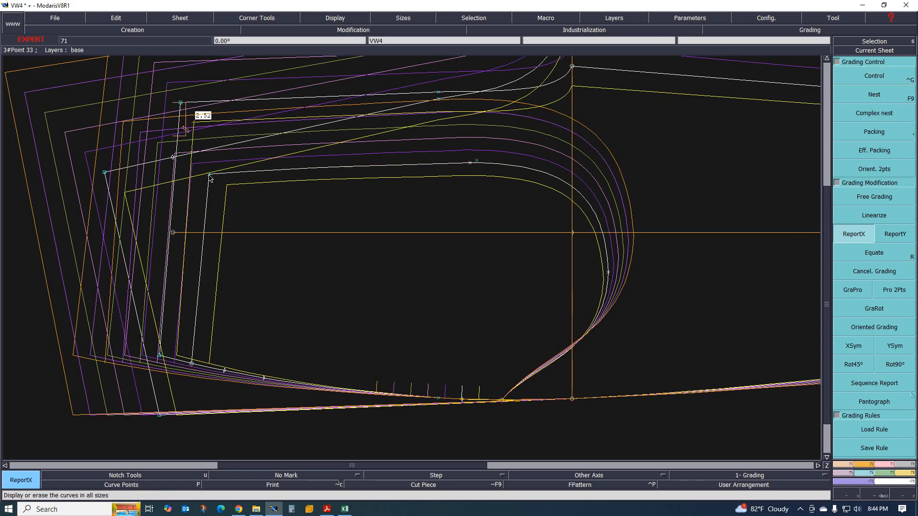
left_click(194, 366)
left_click(502, 401)
left_click(191, 365)
left_click(501, 401)
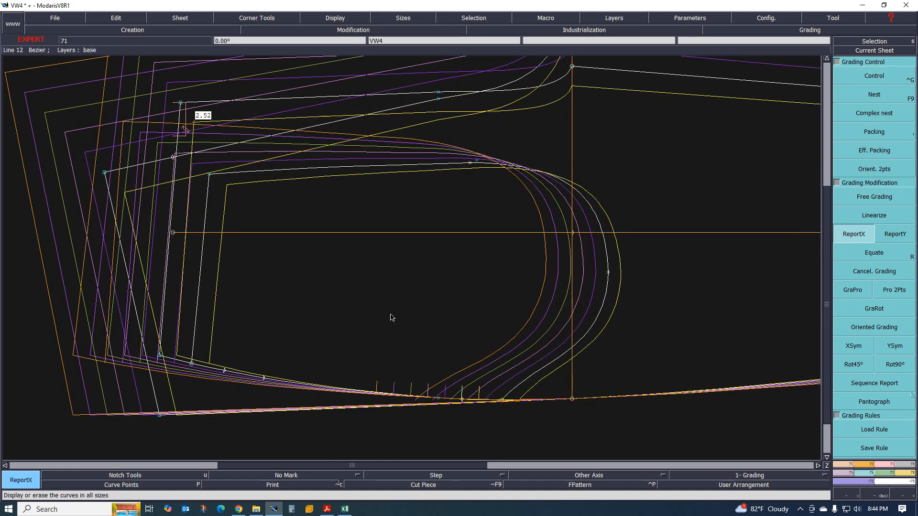
scroll(458, 362, "up", 1)
scroll(416, 373, "down", 1)
scroll(409, 384, "up", 1)
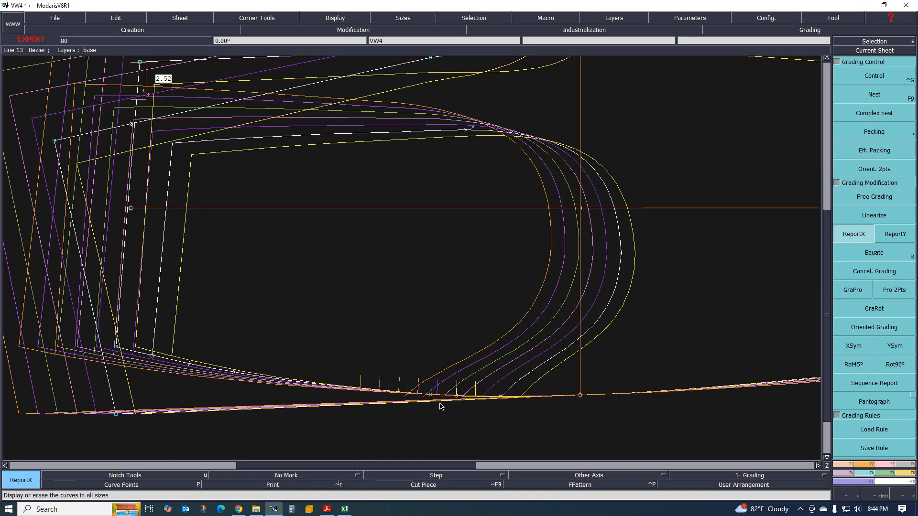
scroll(440, 406, "up", 1)
scroll(416, 404, "down", 1)
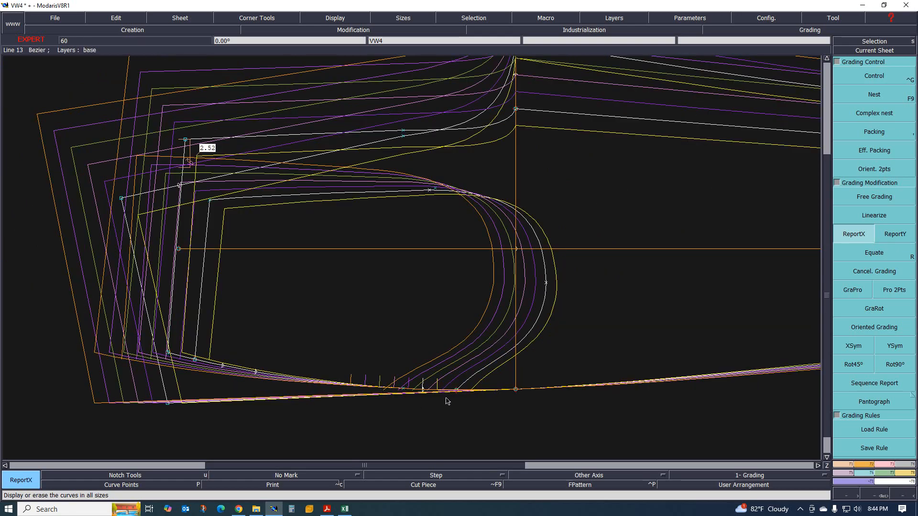
Step: In the base size, insert the two slider points below the pocket bag's side-seam corner into the side seam curve
scroll(447, 401, "up", 2)
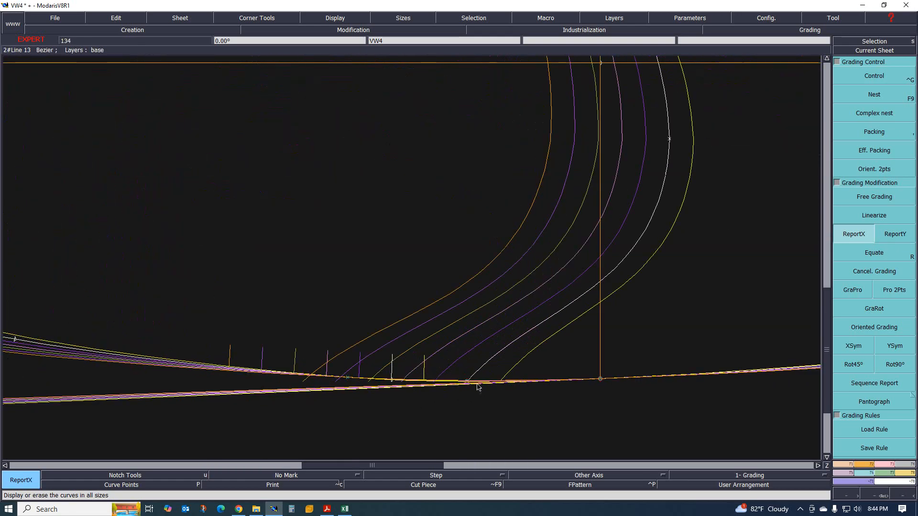
scroll(391, 389, "down", 1)
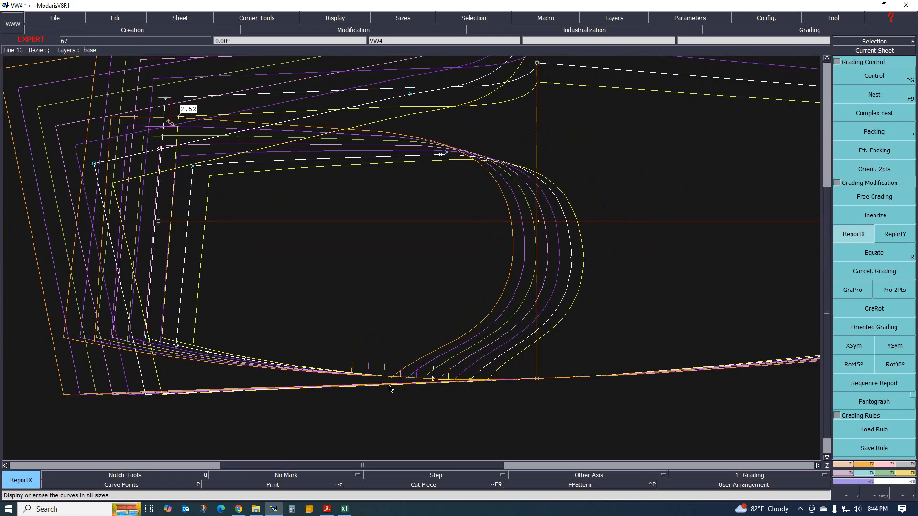
scroll(309, 387, "up", 1)
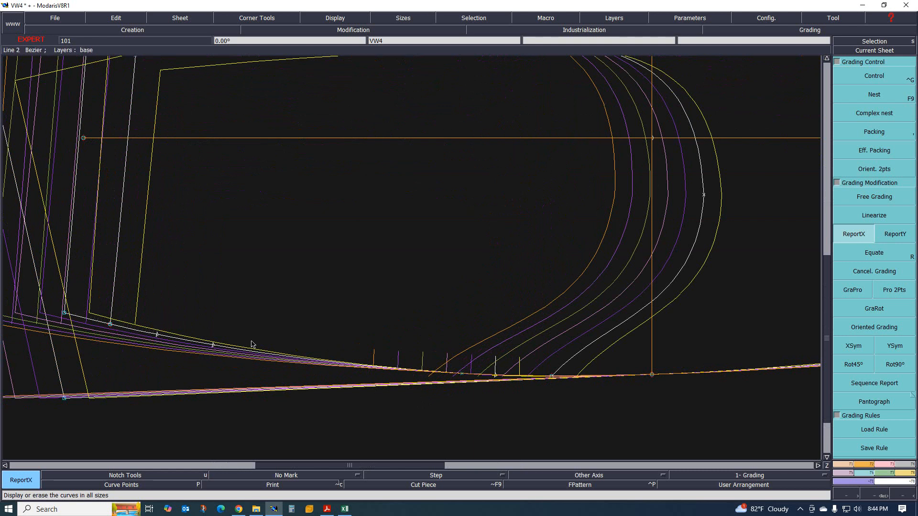
key("space")
scroll(187, 373, "down", 1)
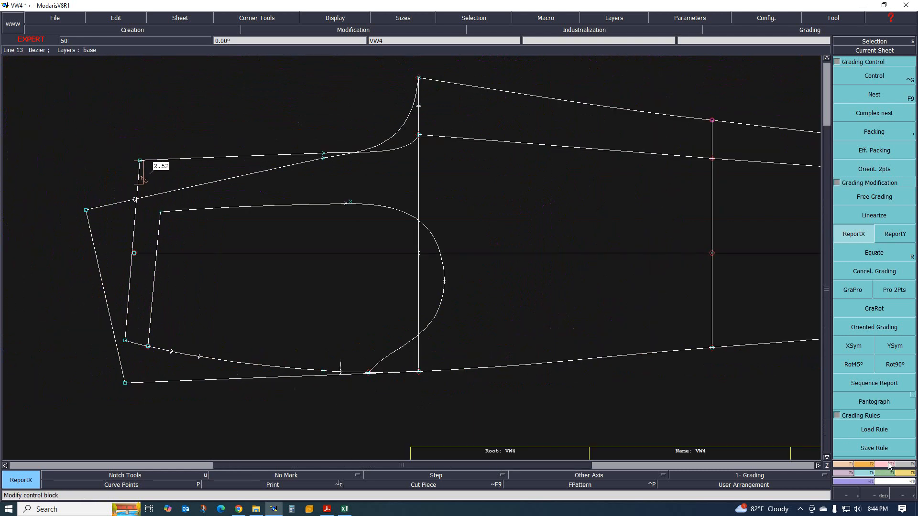
key("F3")
left_click(874, 279)
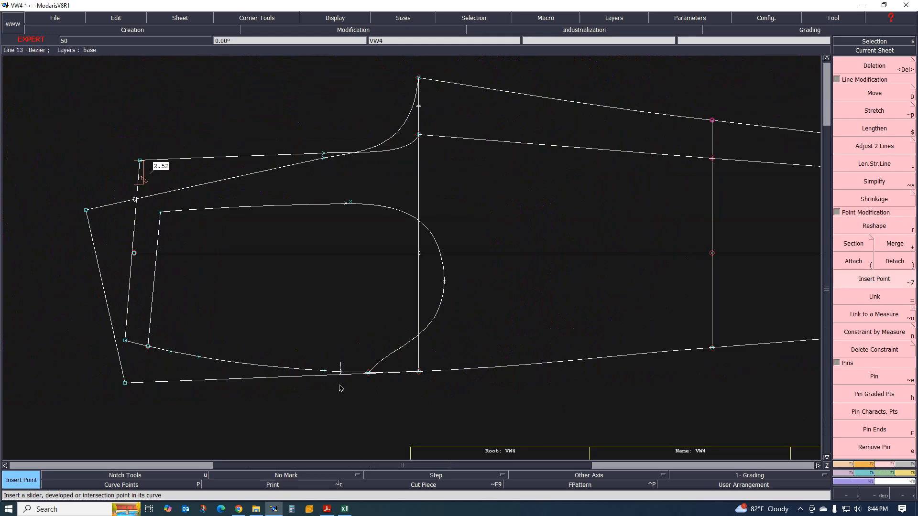
Step: Attach the lower end point of the pocket curve to the side seam
scroll(364, 381, "up", 3)
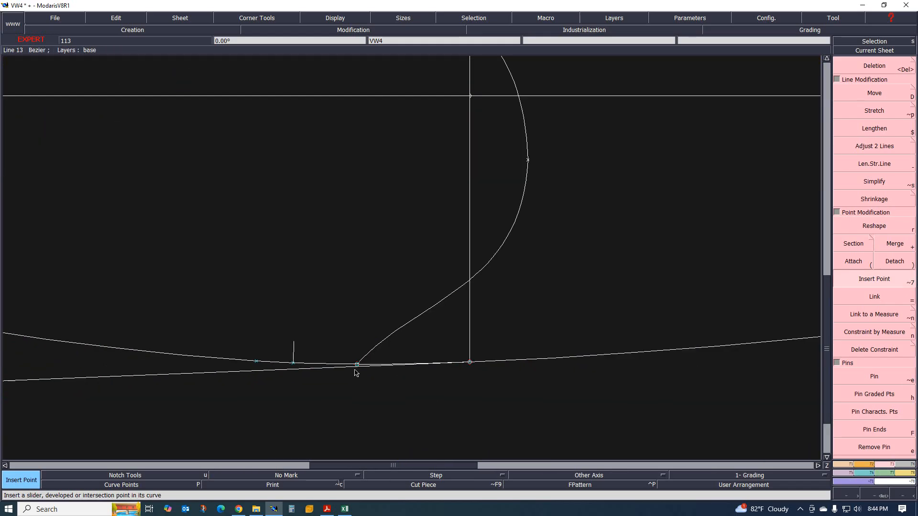
scroll(357, 369, "up", 3)
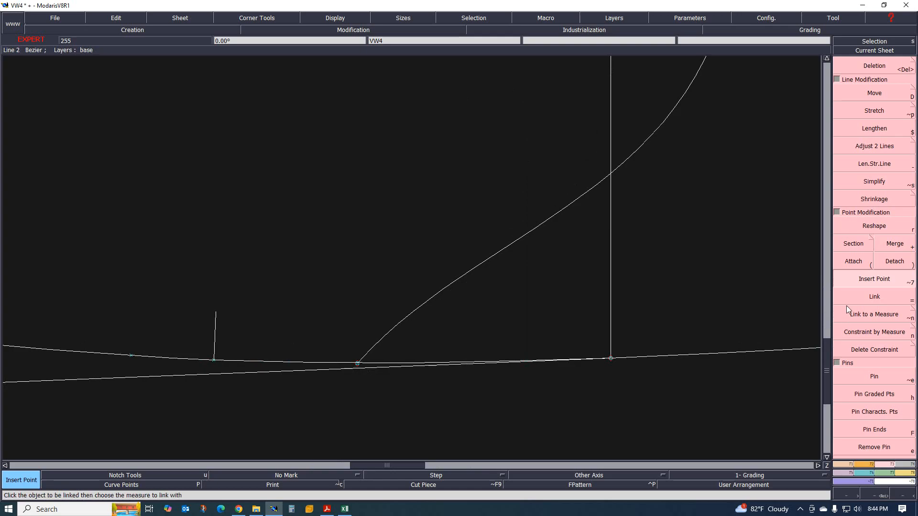
left_click(854, 261)
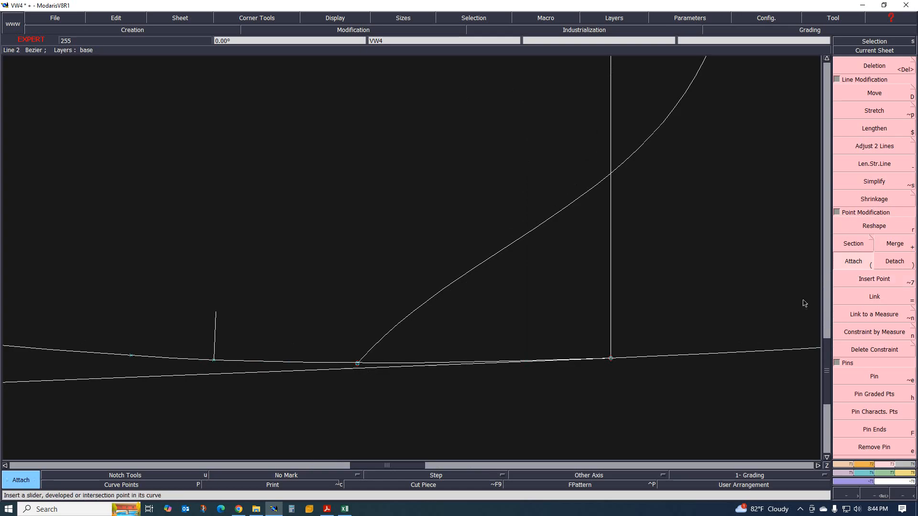
left_click(357, 364)
left_click(365, 348)
left_click(366, 348)
left_click(361, 359)
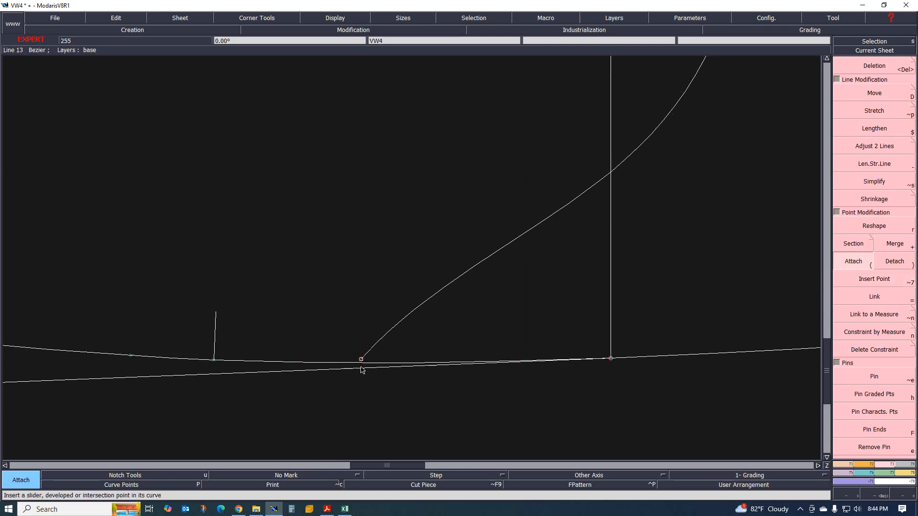
left_click(361, 360)
left_click(362, 352)
left_click(362, 353)
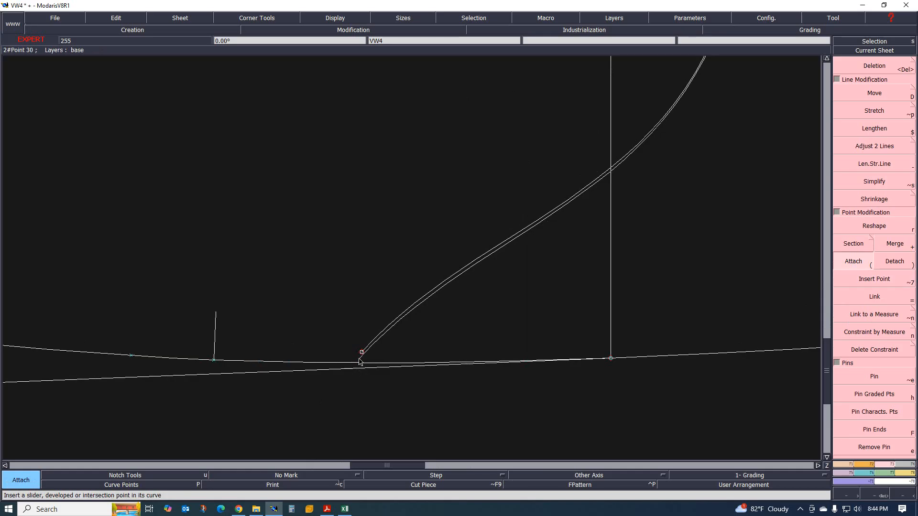
left_click(360, 363)
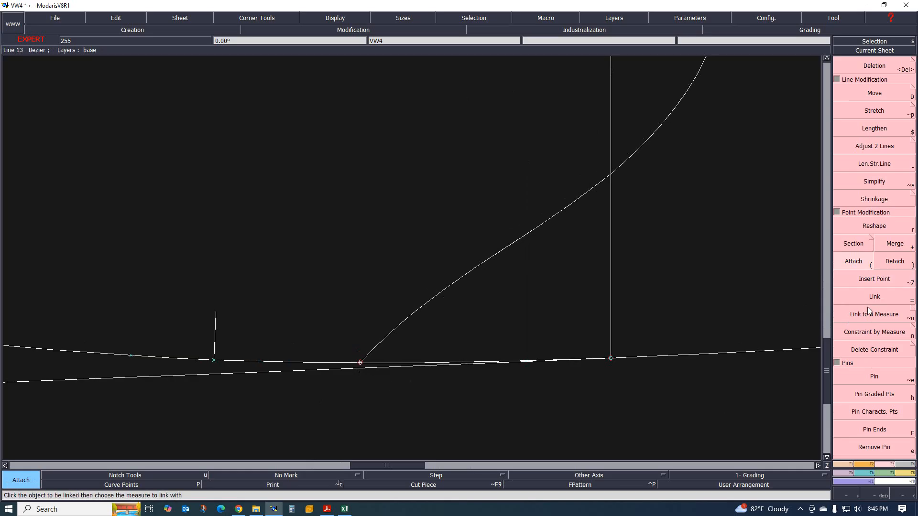
Step: Insert the pocket curve's lower end point into the side seam curve and check the pocket area in the nest of all sizes
left_click(872, 279)
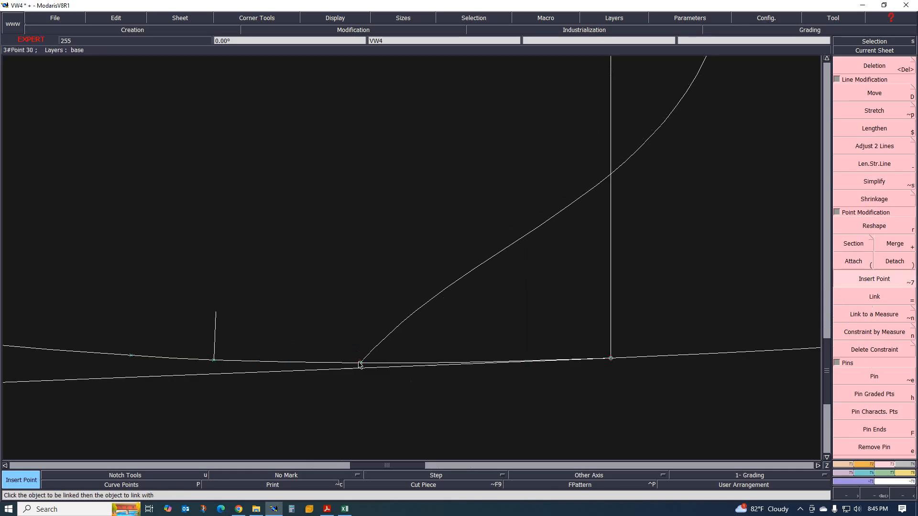
scroll(371, 403, "down", 1)
key("F10")
scroll(416, 338, "down", 2)
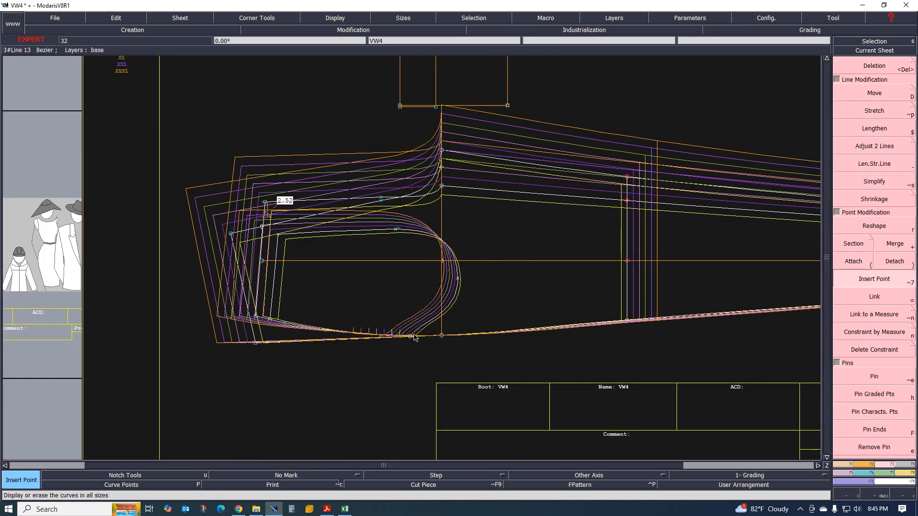
scroll(406, 342, "up", 2)
scroll(384, 370, "down", 1)
scroll(367, 345, "up", 1)
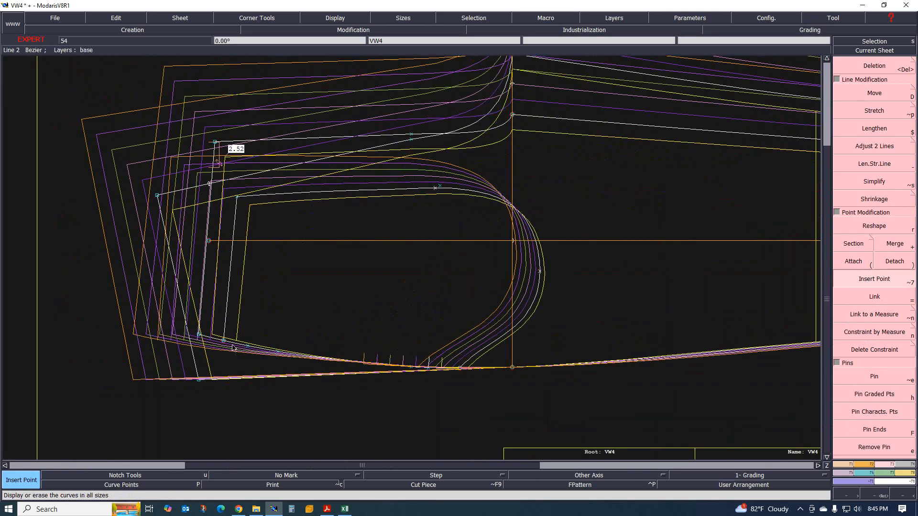
scroll(248, 346, "up", 1)
key("F10")
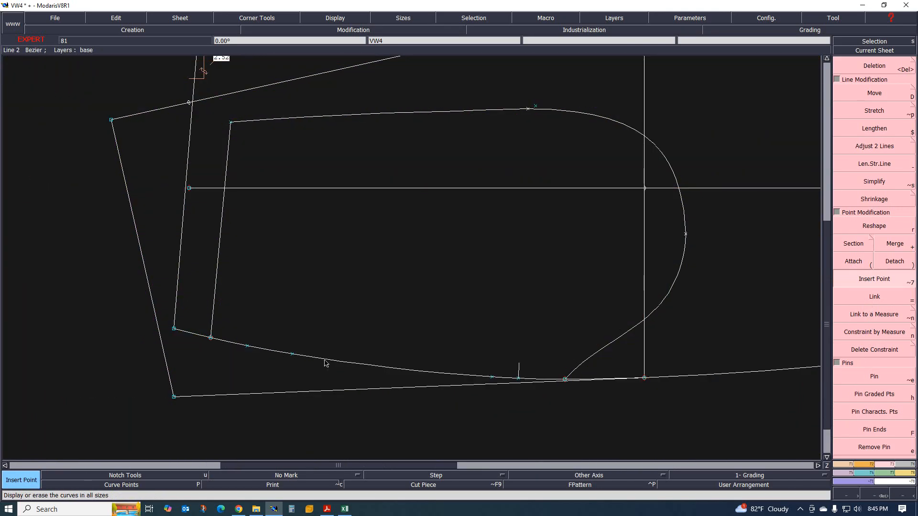
Step: Add a notch on the side seam at the second point below the pocket bag's side-seam corner
left_click(869, 465)
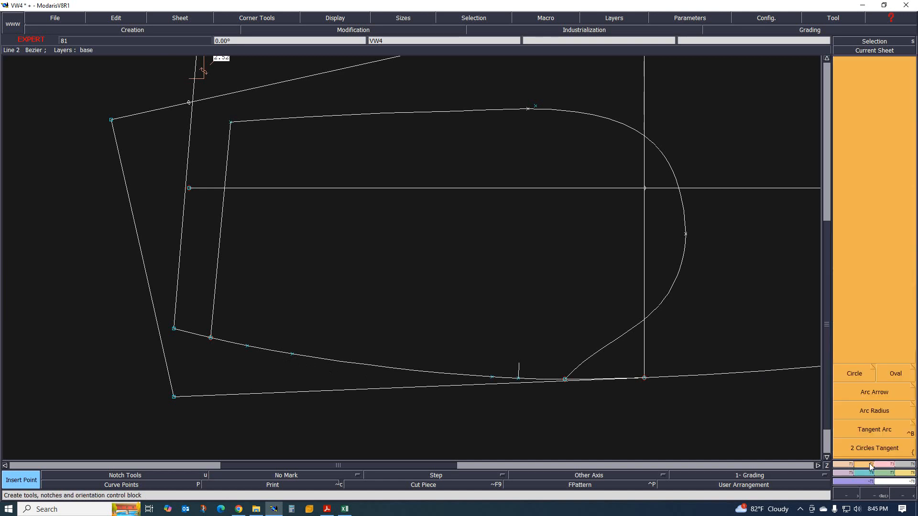
left_click(876, 78)
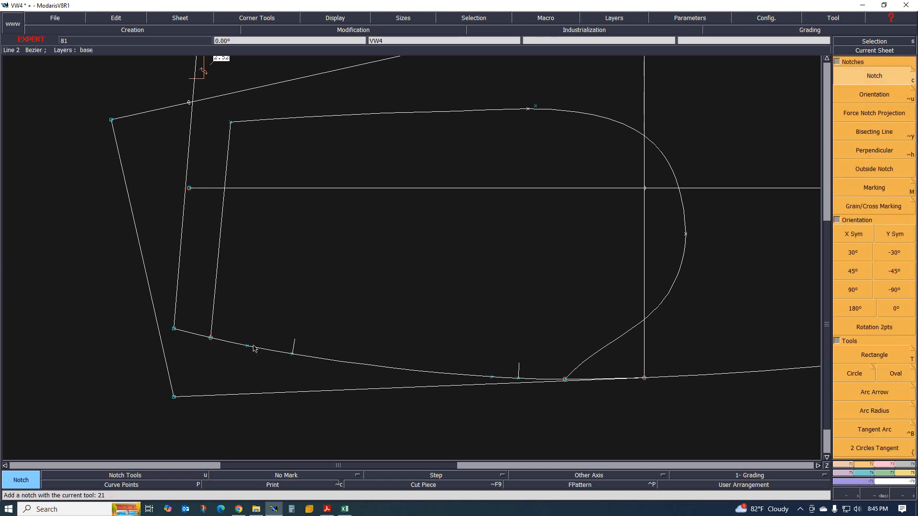
scroll(248, 349, "down", 2)
key("F11")
key("F11")
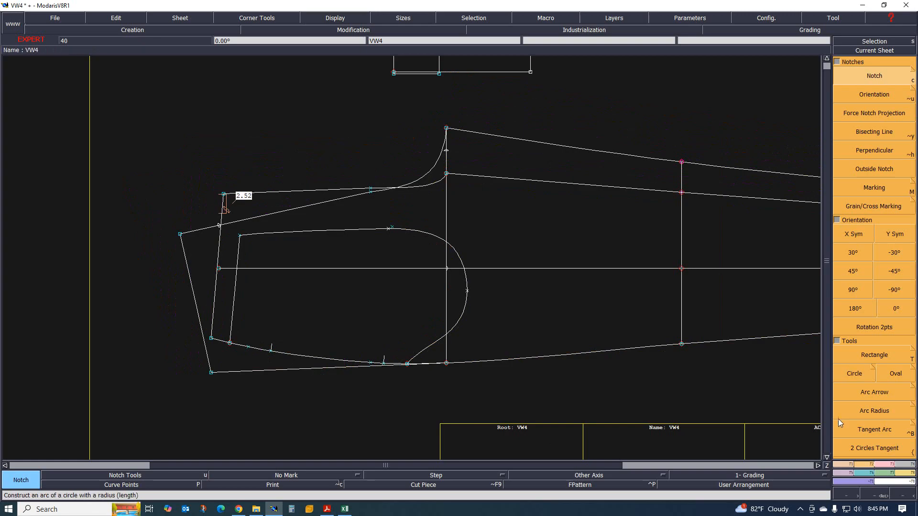
Step: Measure the side seam length between the upper and lower pocket notches for every size in a spreadsheet
left_click(908, 473)
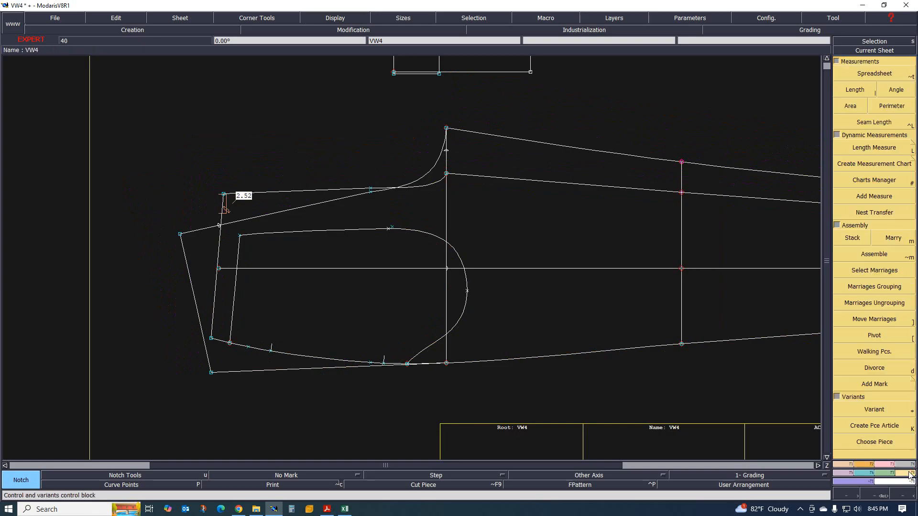
left_click(874, 73)
left_click_drag(522, 246, 382, 341)
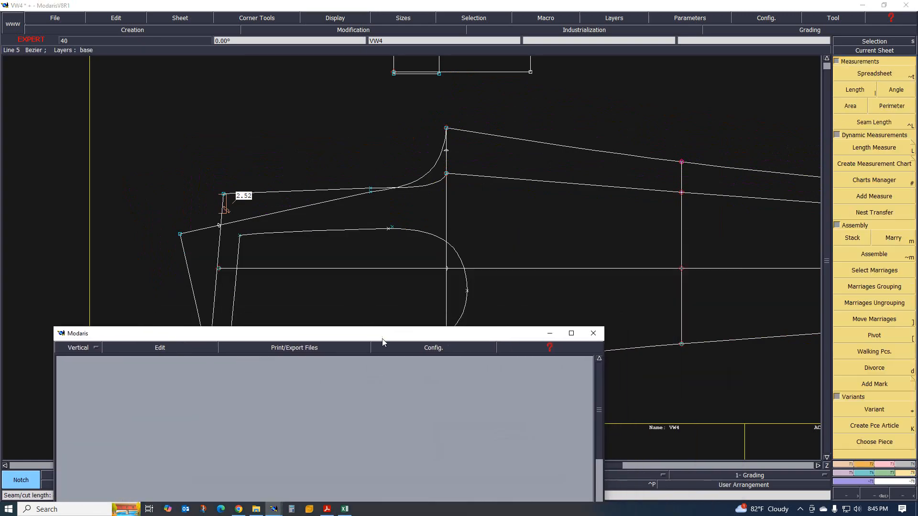
scroll(236, 214, "down", 1)
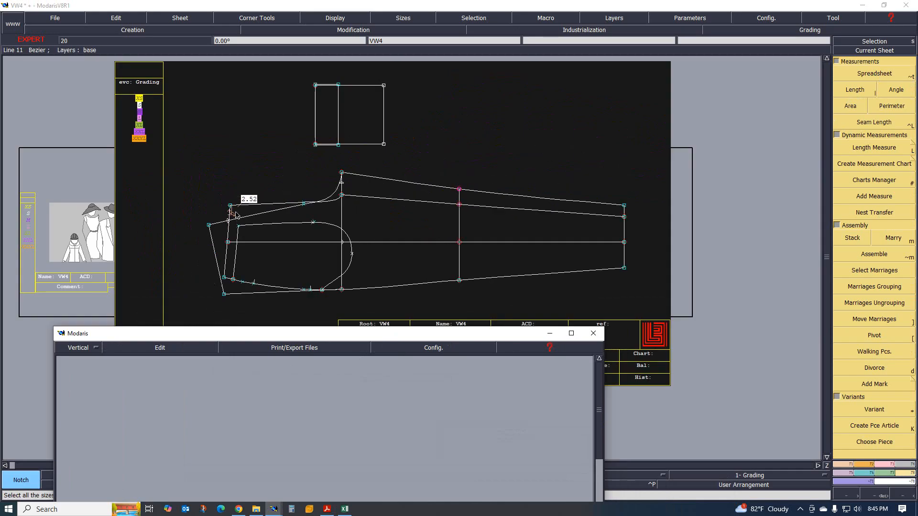
scroll(248, 271, "up", 2)
scroll(262, 317, "up", 1)
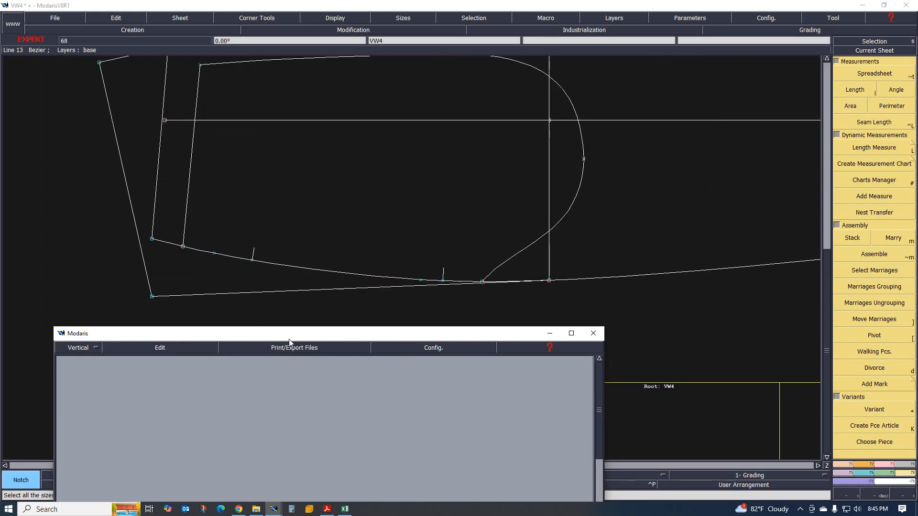
left_click_drag(290, 341, 307, 333)
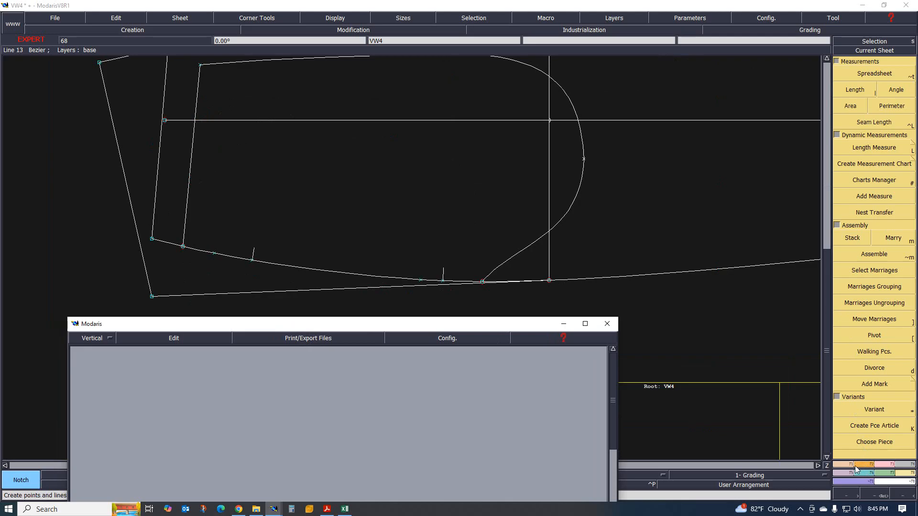
left_click(865, 96)
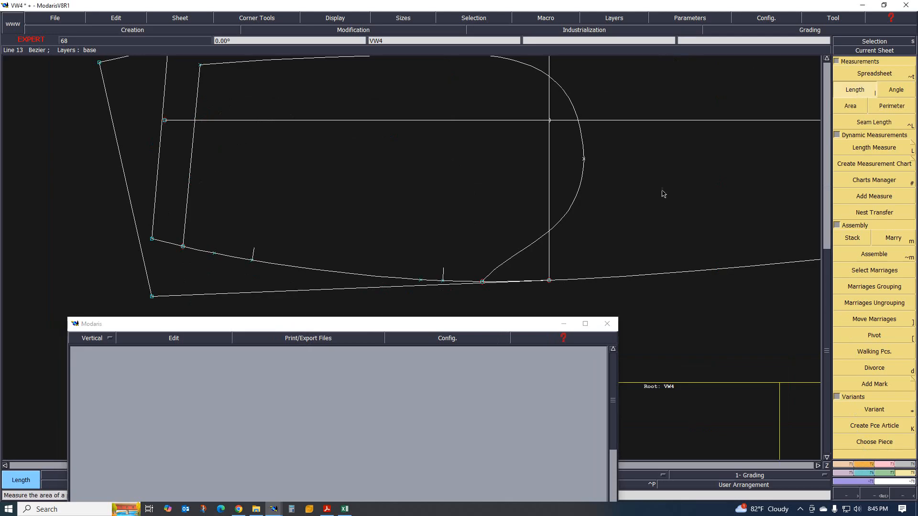
left_click(252, 260)
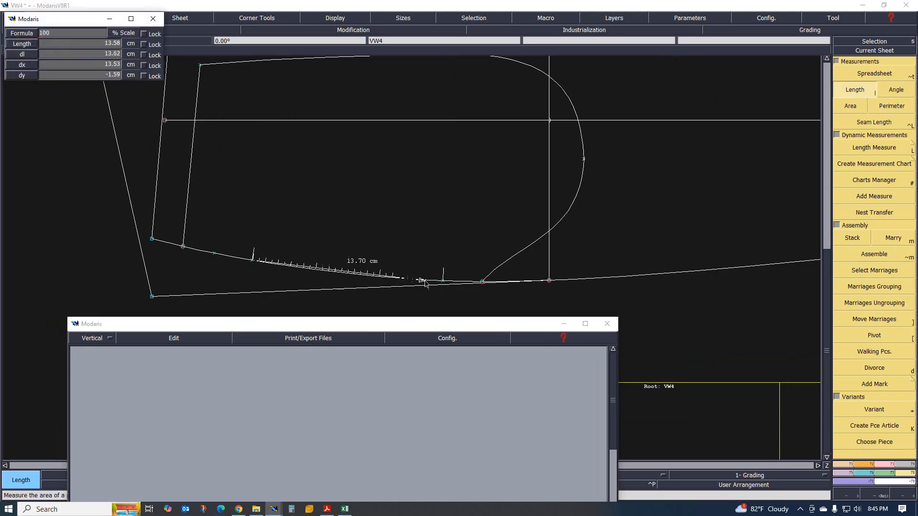
left_click(443, 282)
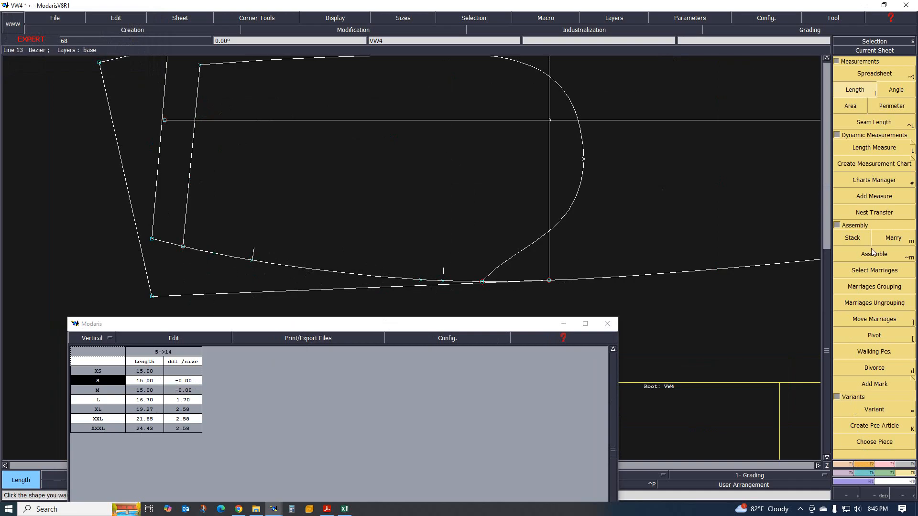
Step: Try to report X grading onto the side seam curve point near the lower pocket notch, with all sizes nested
left_click(866, 481)
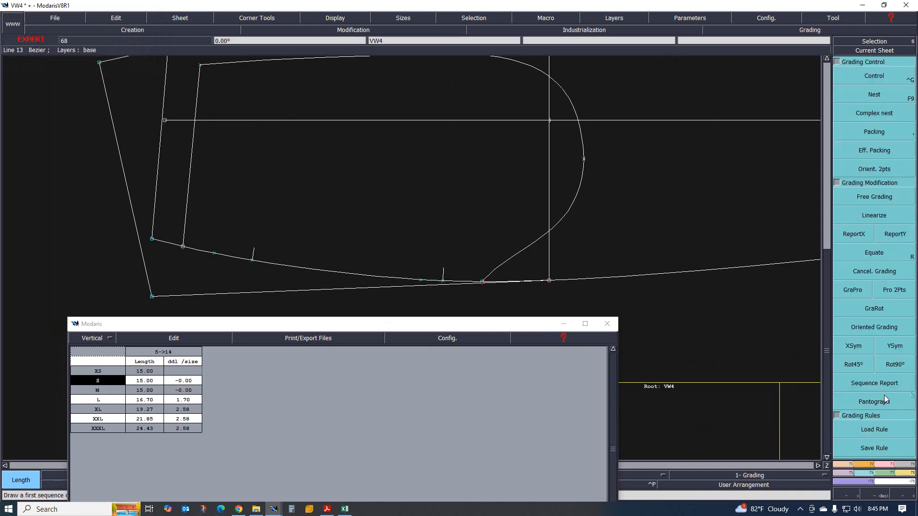
key("F9")
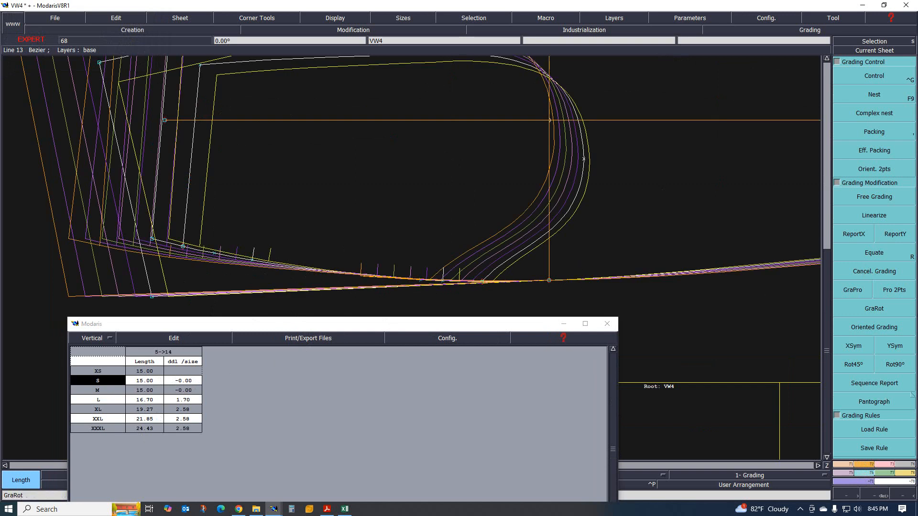
left_click(860, 237)
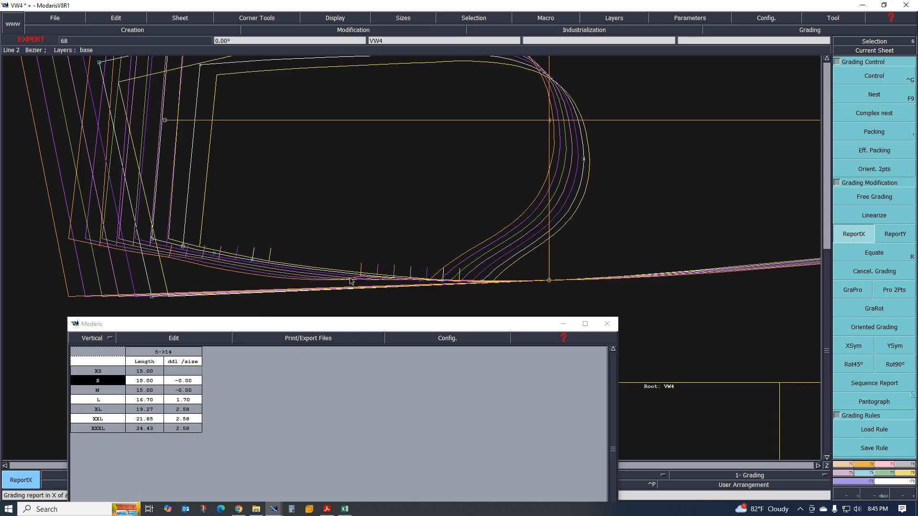
scroll(339, 276, "up", 1)
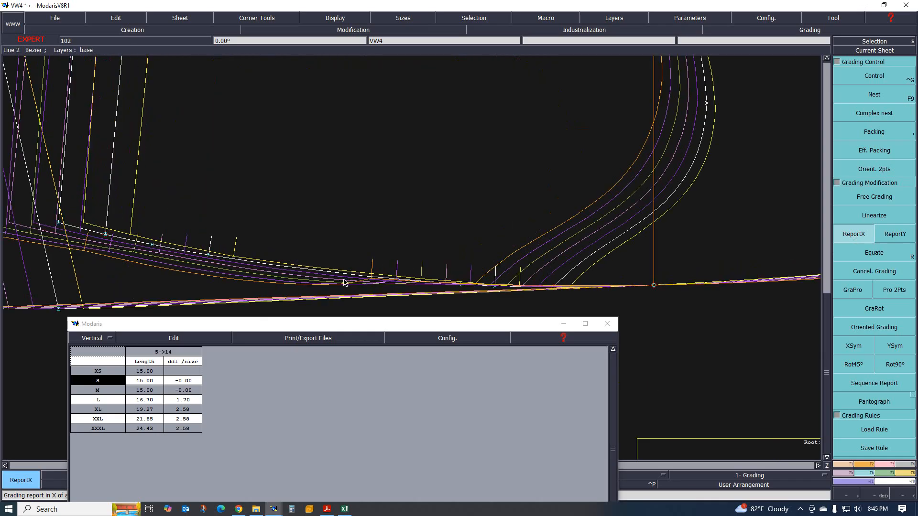
left_click(307, 287)
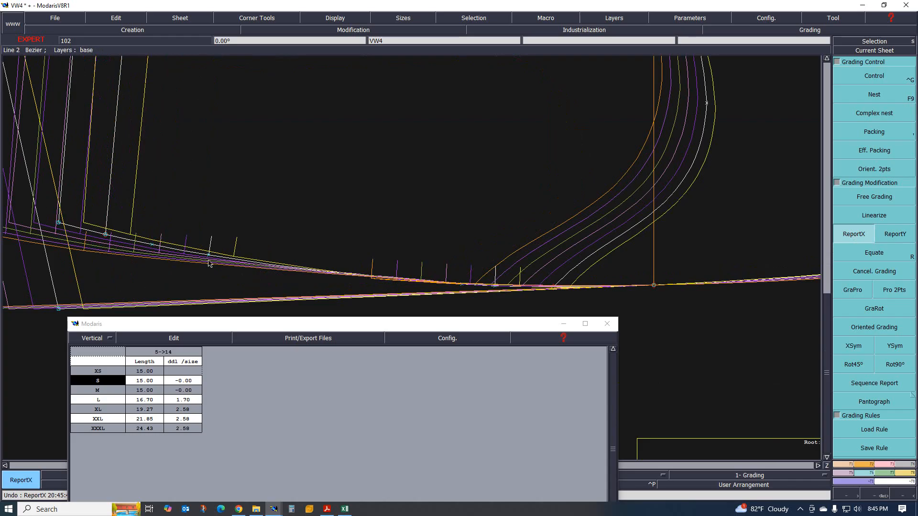
Step: Apply proportional grading with GraPro to the side seam curve between the pocket notches and inspect the curve in all sizes
left_click(857, 293)
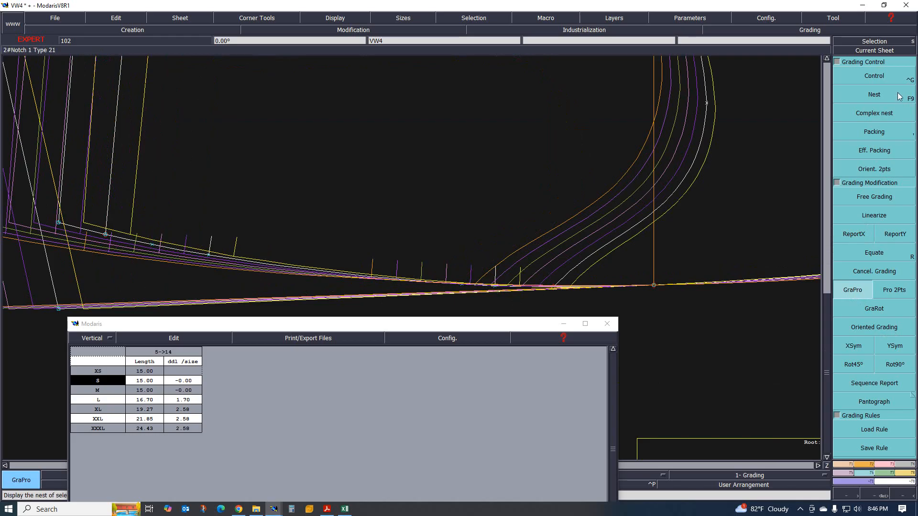
left_click(906, 473)
left_click(855, 90)
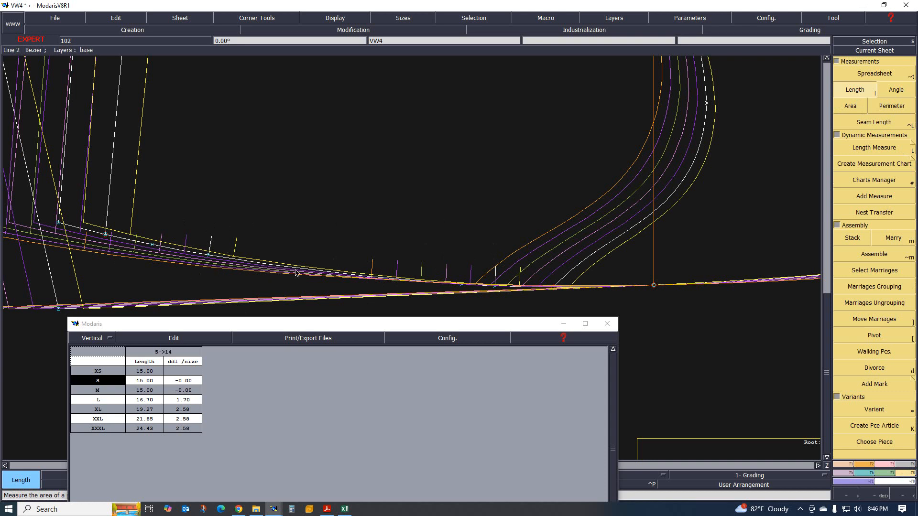
scroll(193, 256, "down", 3)
scroll(282, 244, "up", 4)
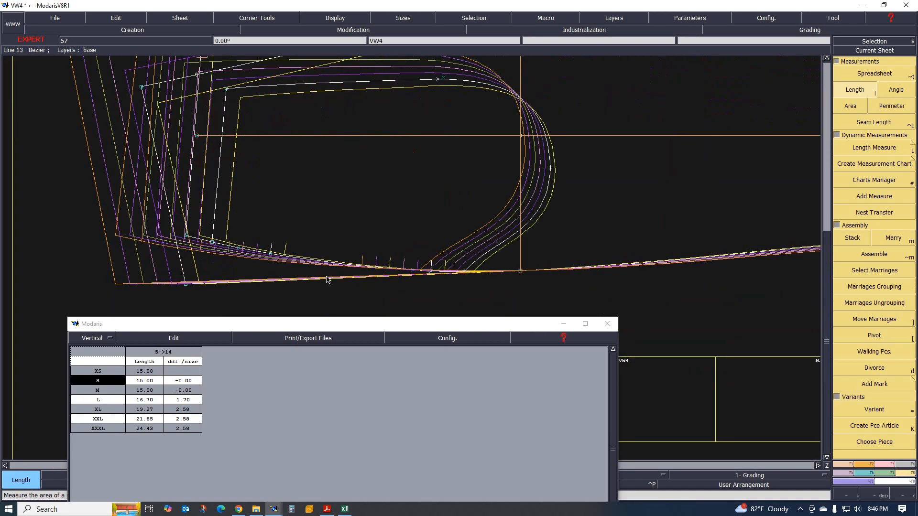
scroll(337, 245, "up", 2)
scroll(301, 264, "down", 1)
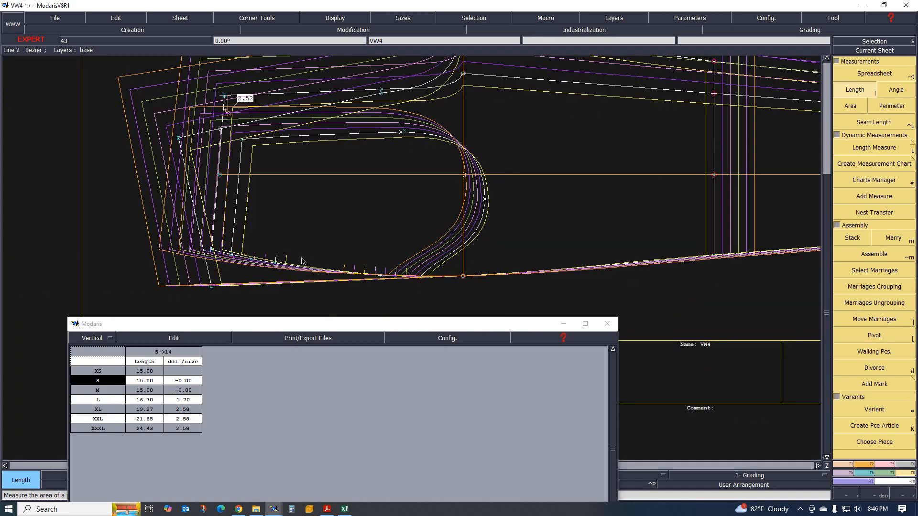
Step: Examine the graded side seam curve around the pocket notches in all sizes, with its curve points displayed and hidden
scroll(258, 267, "up", 2)
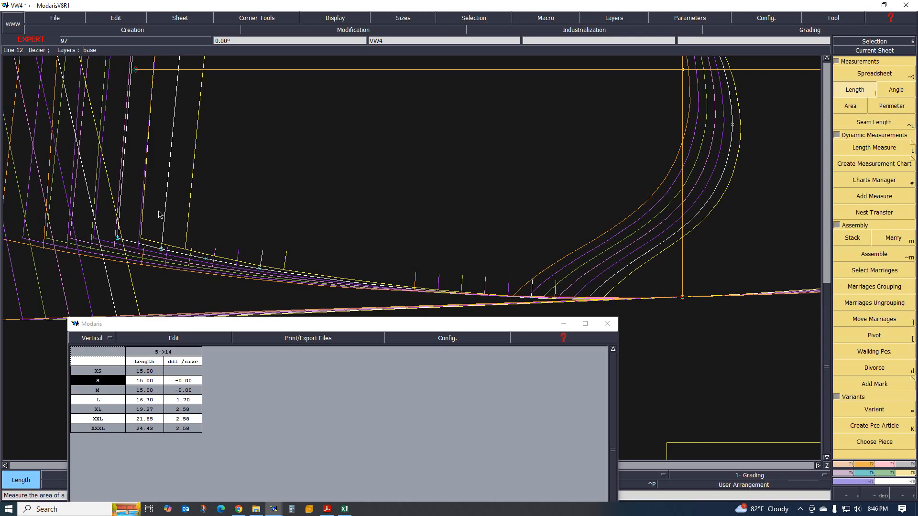
scroll(420, 241, "down", 1)
scroll(402, 247, "up", 2)
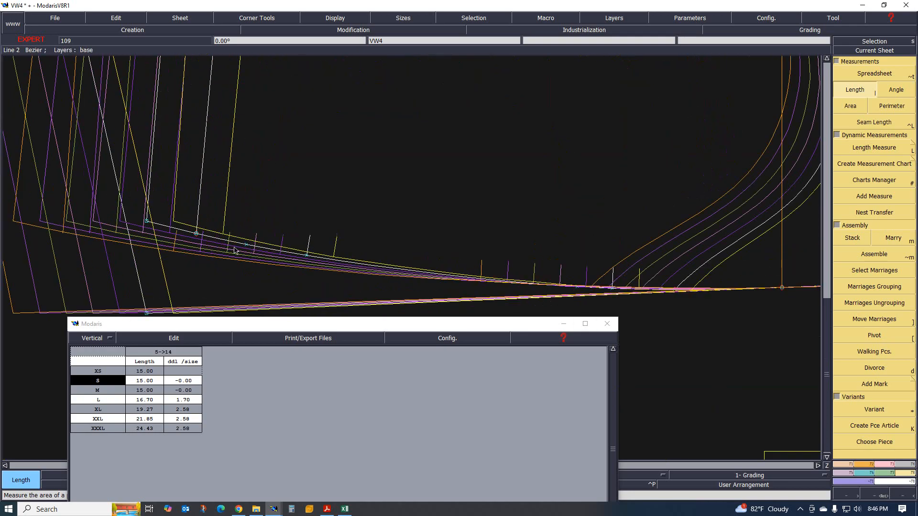
key("F10")
key("F10")
key("F10")
key("F10")
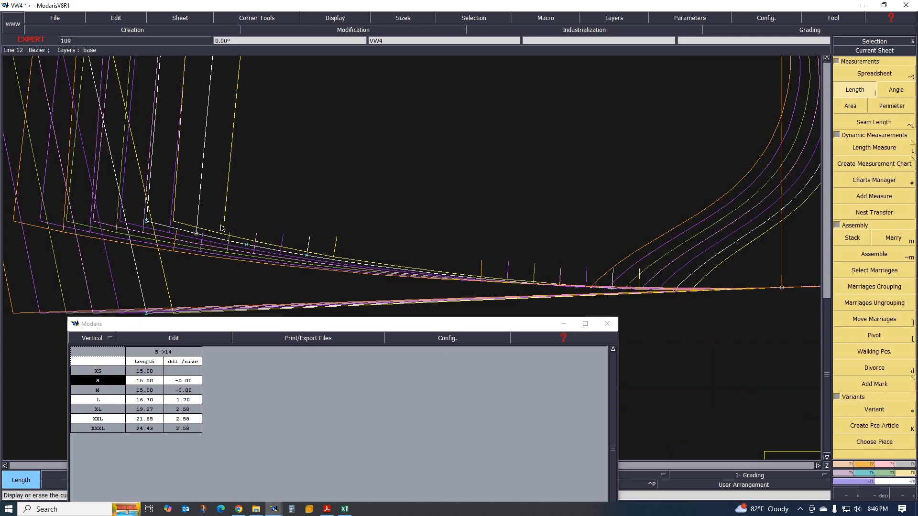
key("F10")
key("F10")
key("F10")
key("F10")
key("F10")
key("F10")
scroll(194, 260, "down", 2)
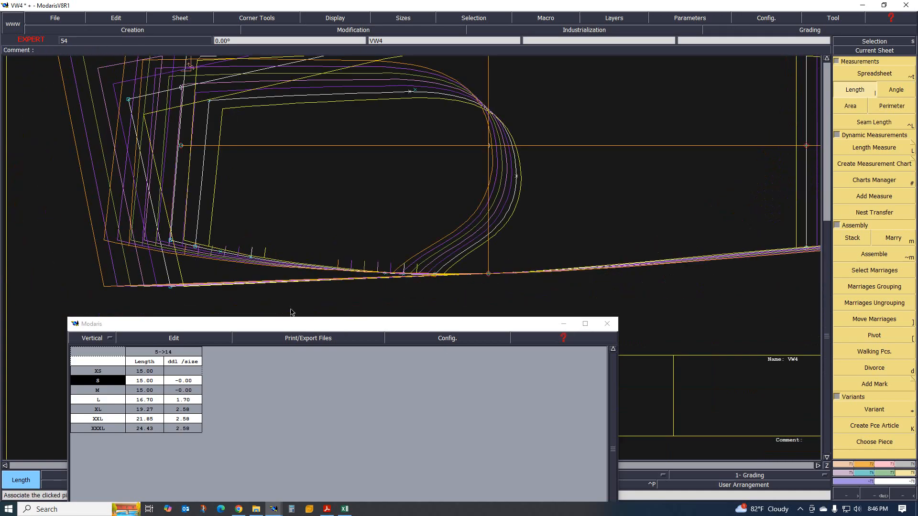
scroll(229, 251, "up", 1)
Step: Move the measurement spreadsheet clear of the side seam and report X grading from the pocket bag's side-seam corner to the upper pocket notch
left_click(484, 329)
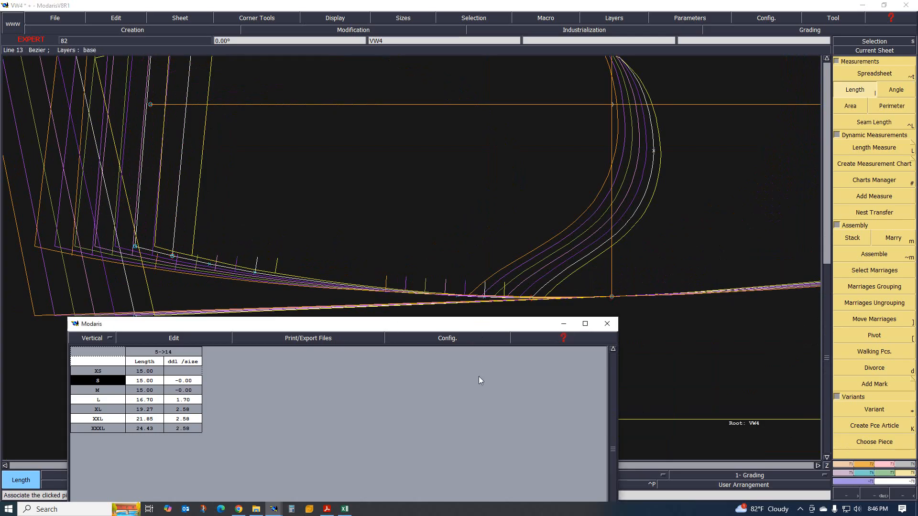
left_click_drag(429, 329, 425, 371)
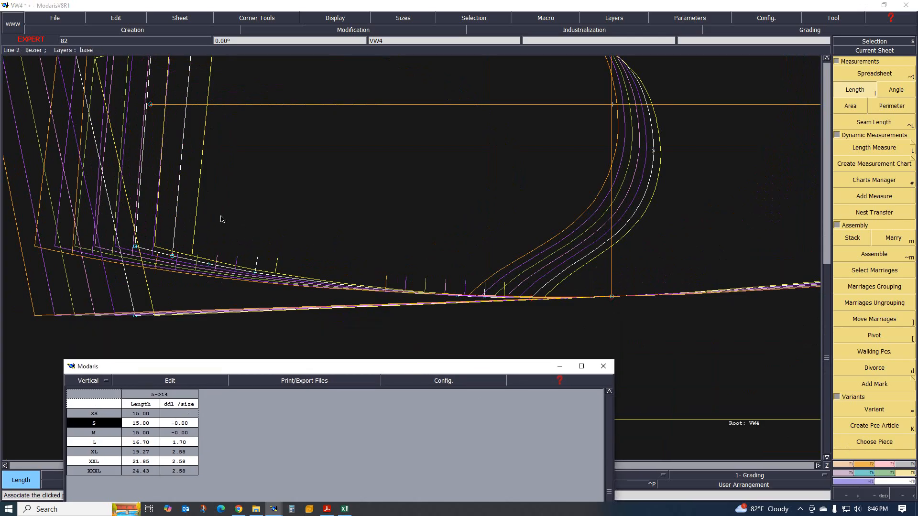
scroll(244, 227, "down", 1)
scroll(234, 226, "up", 2)
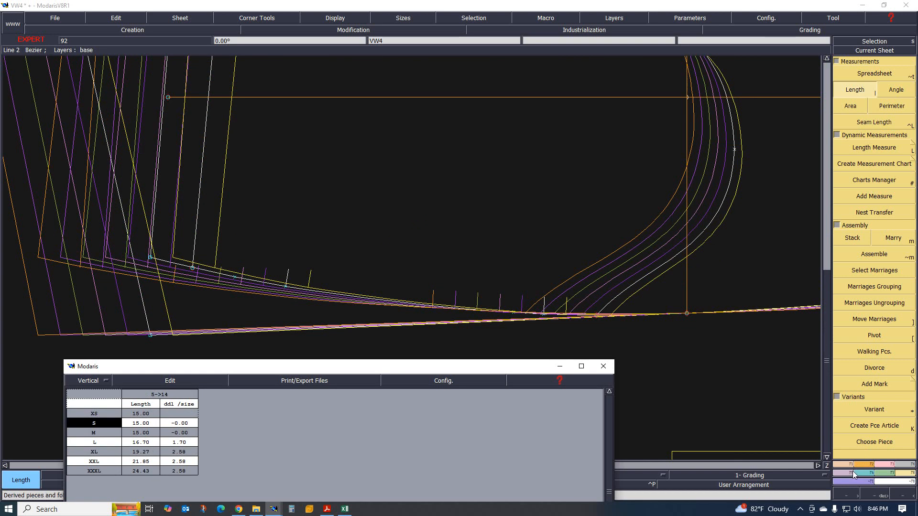
left_click(871, 475)
left_click(874, 77)
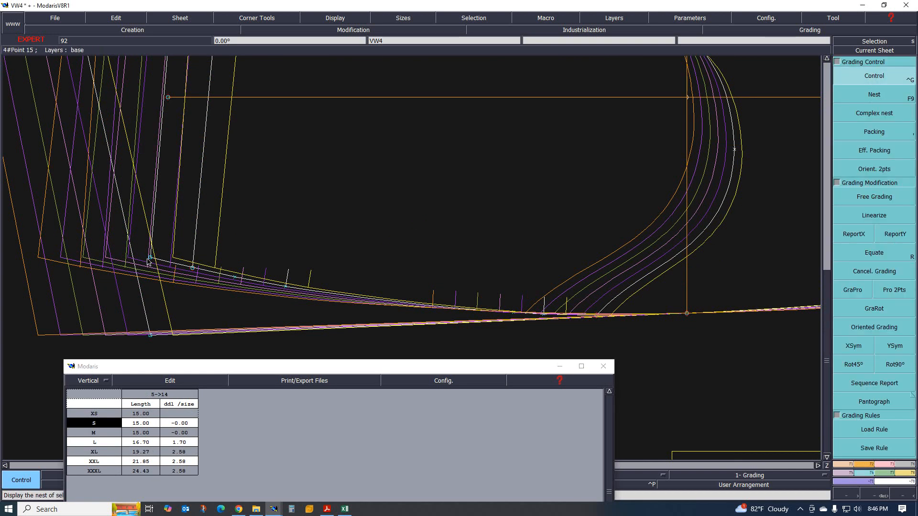
left_click(854, 233)
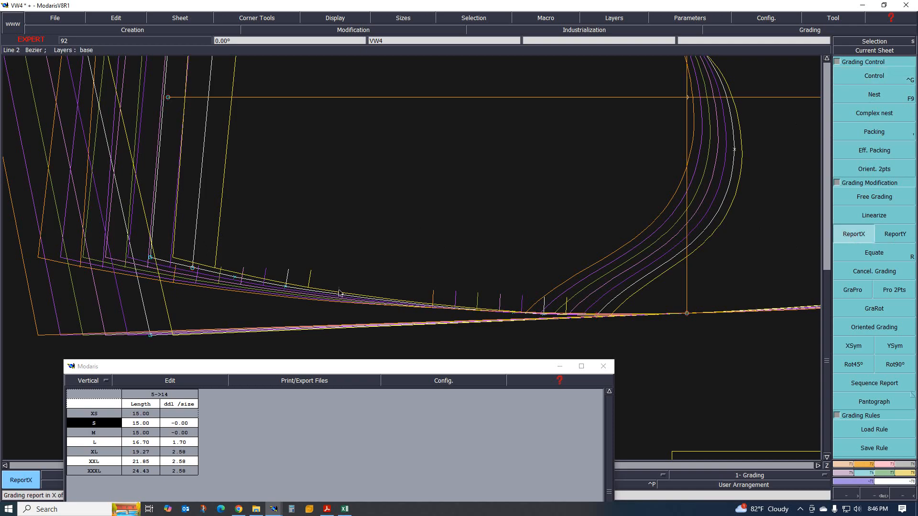
left_click(193, 268)
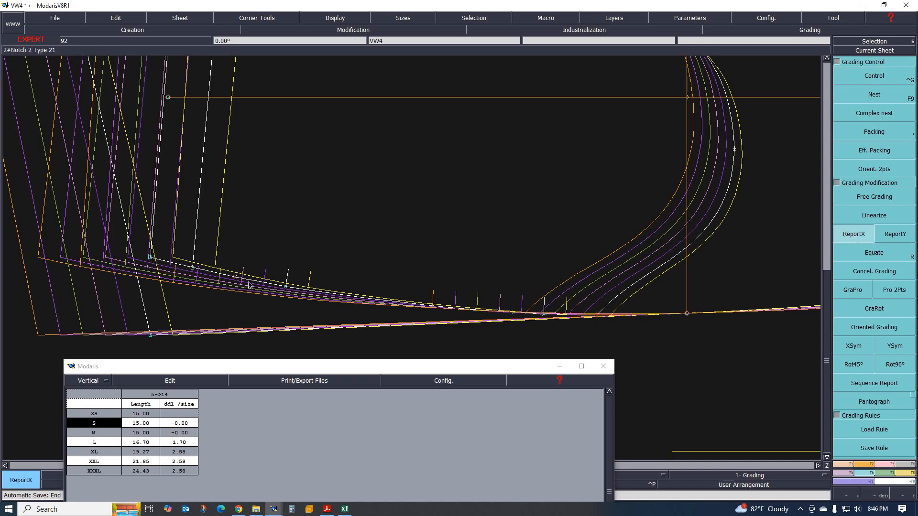
left_click(286, 287)
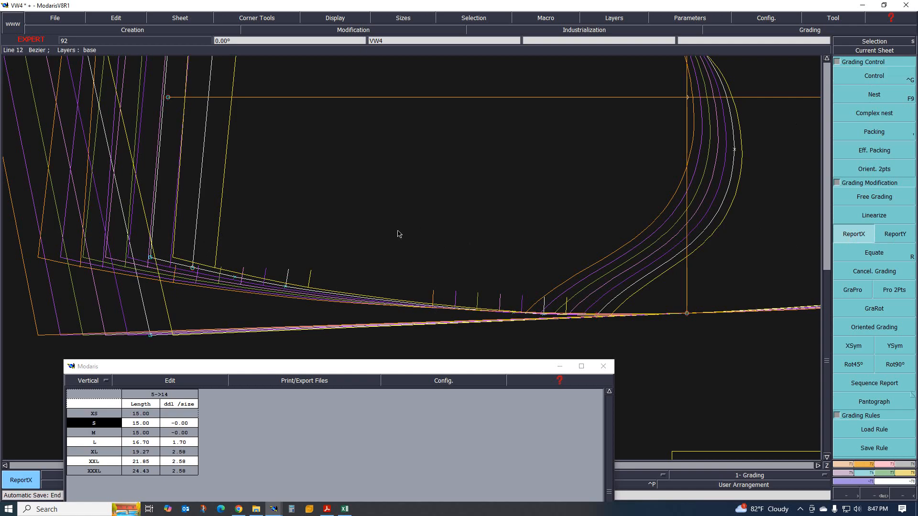
Step: Measure the side seam length from the upper to the lower pocket notch in every size
left_click(906, 474)
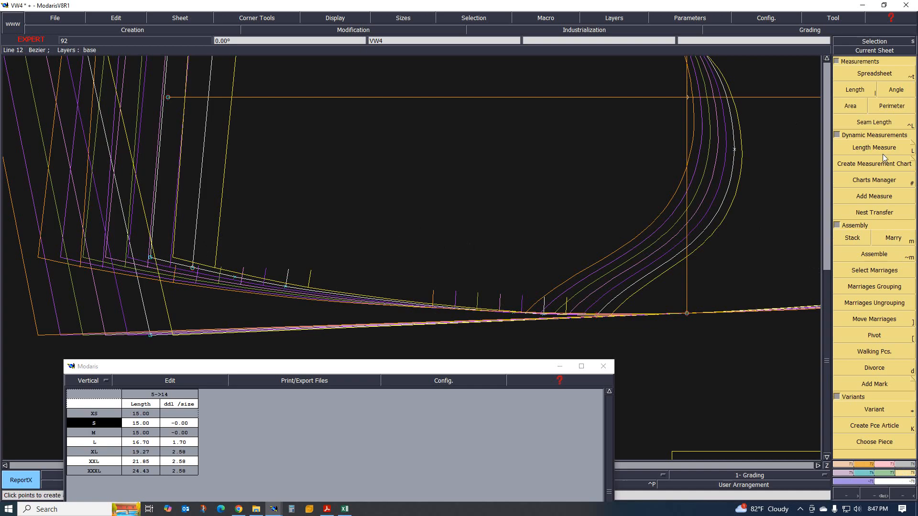
left_click(855, 90)
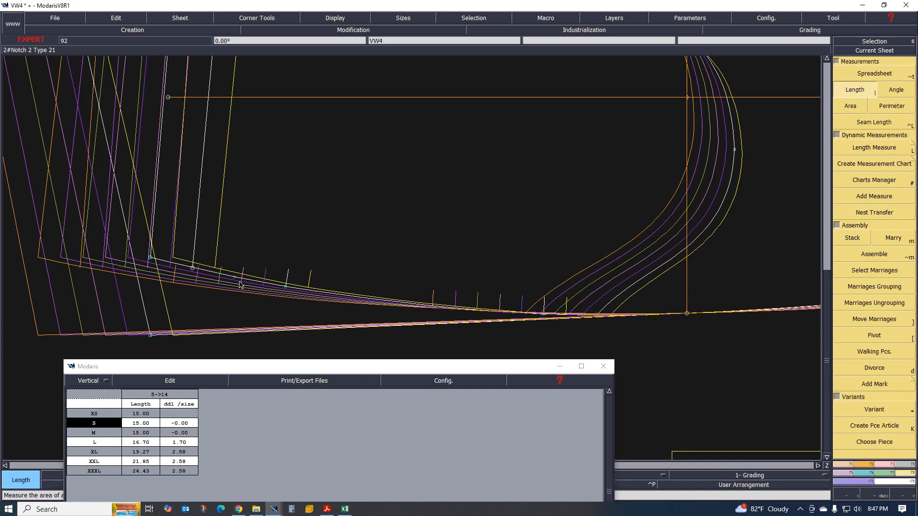
left_click(286, 286)
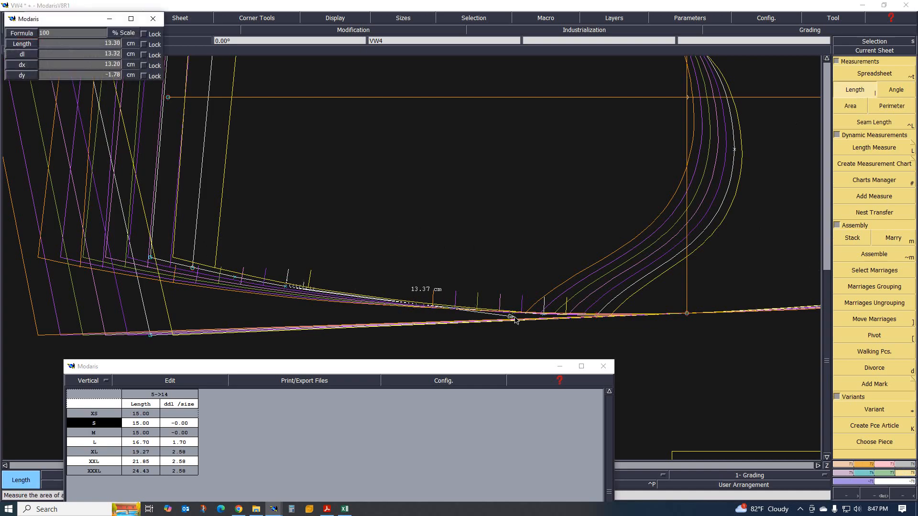
left_click(543, 314)
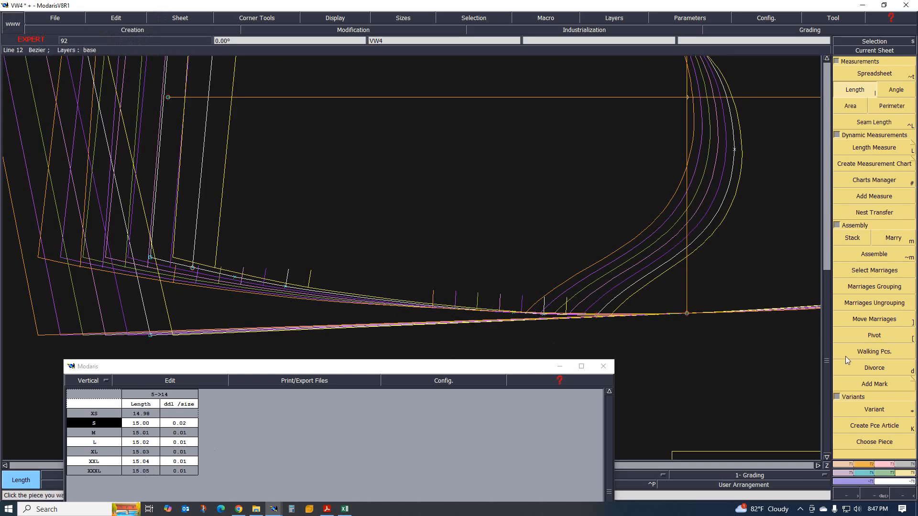
Step: Pack the nest of all sizes on the upper pocket notch
left_click(870, 473)
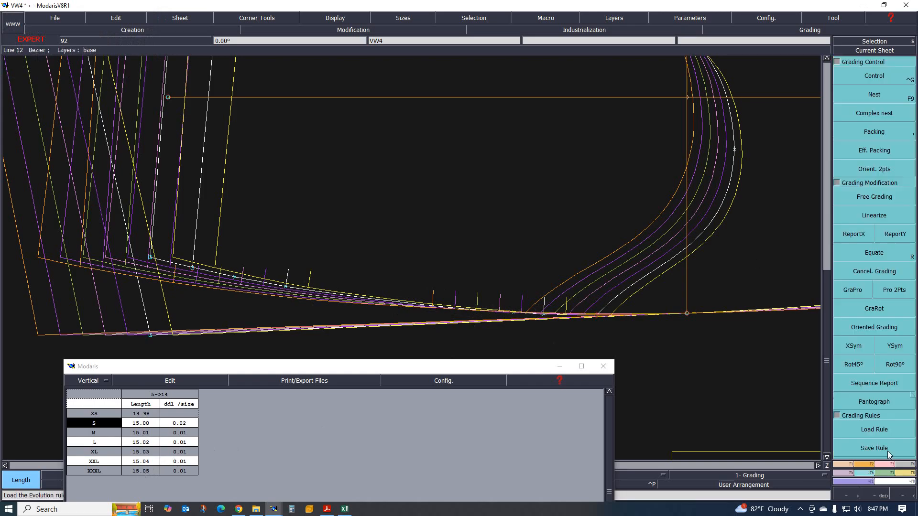
left_click(875, 132)
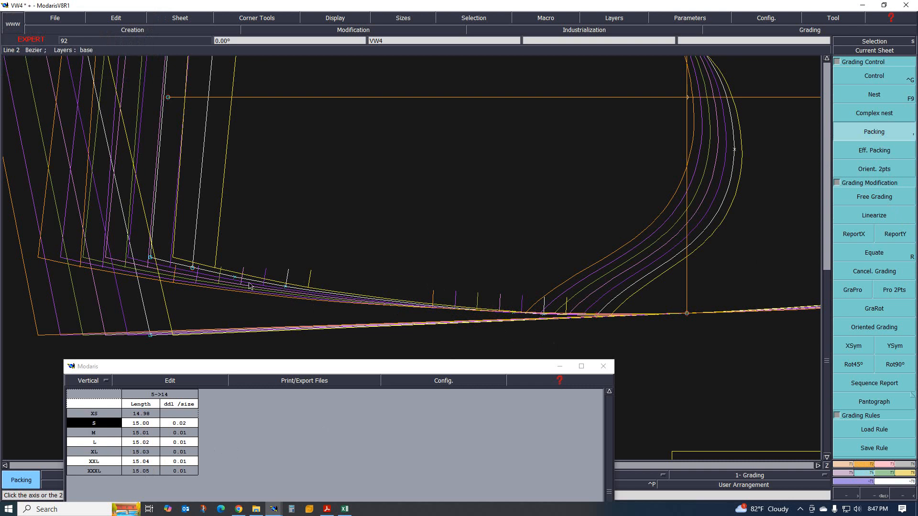
left_click(286, 287)
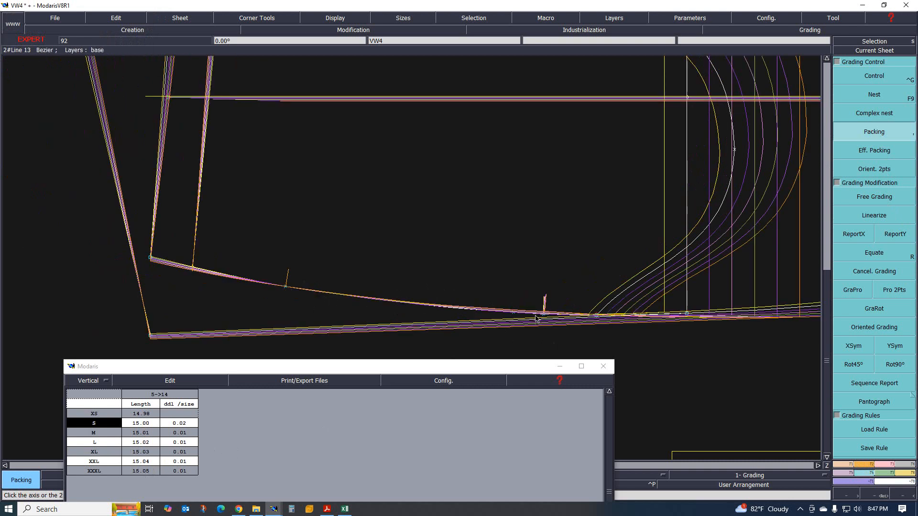
Step: Set the lower pocket notch's grading to ddx 0.50 and ddy 0 for every size interval
left_click(874, 76)
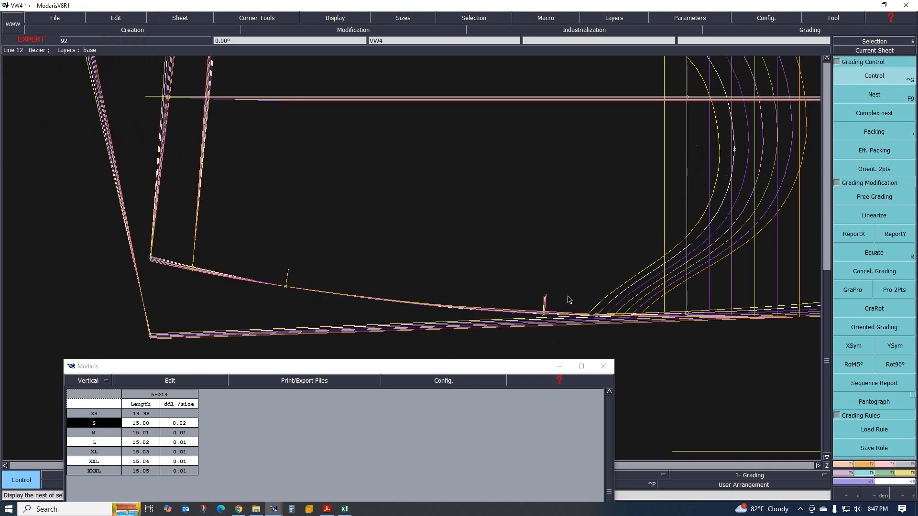
left_click(544, 315)
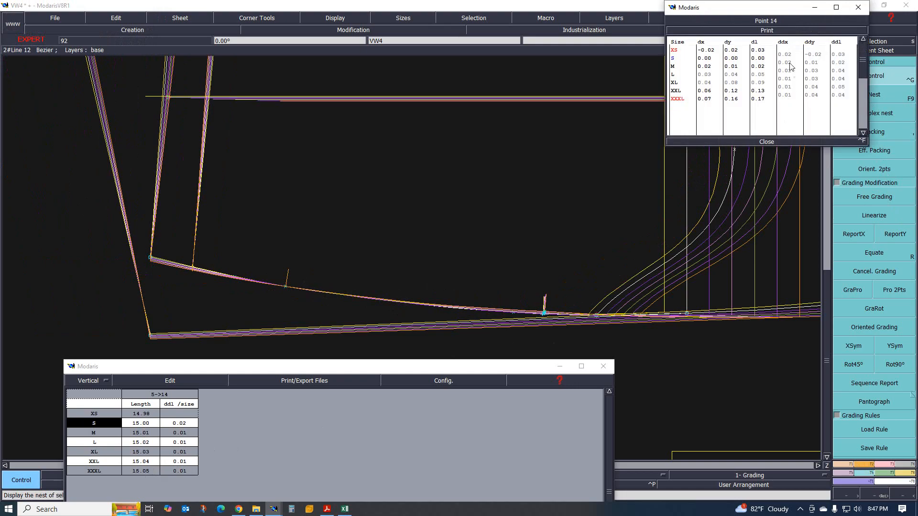
left_click_drag(784, 53, 792, 99)
type(".")
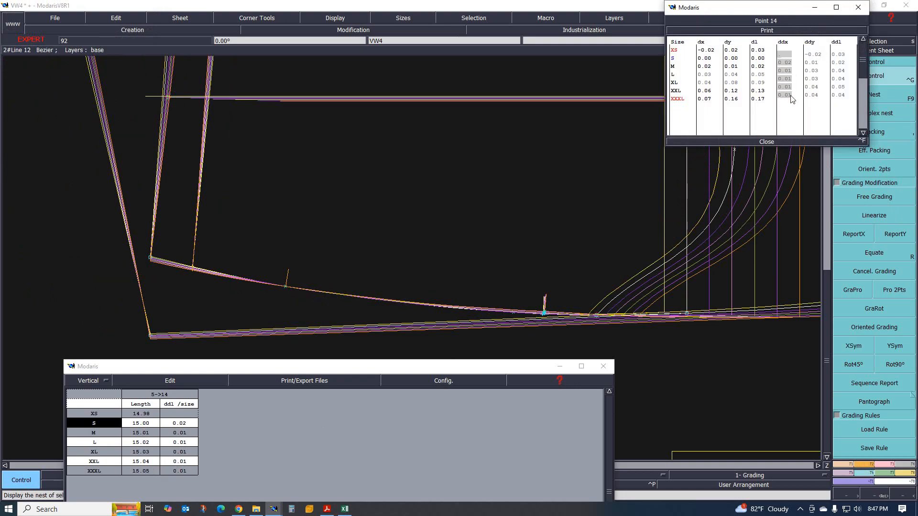
type("5")
key("Return")
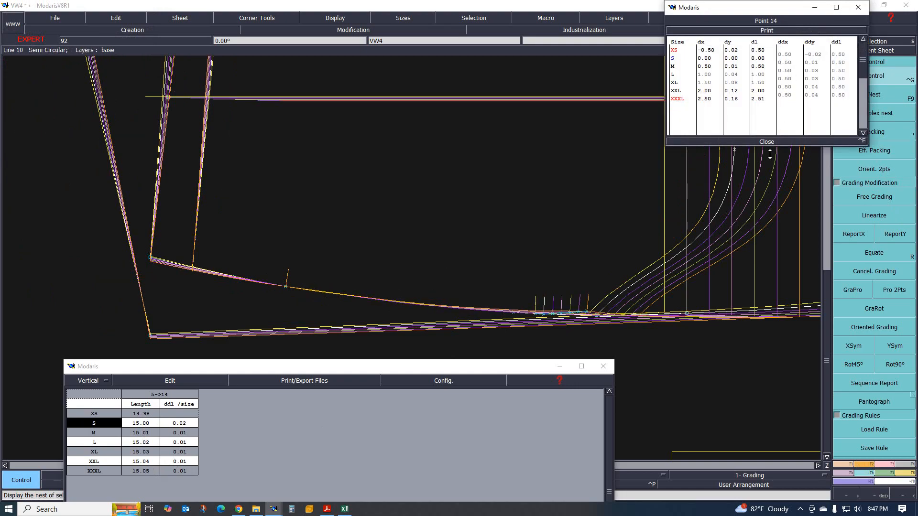
left_click_drag(810, 52, 814, 98)
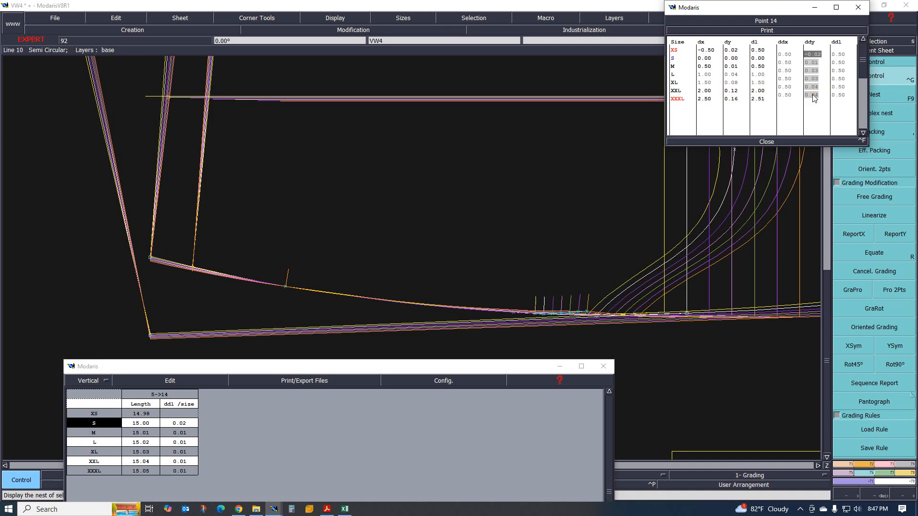
type("0")
key("Return")
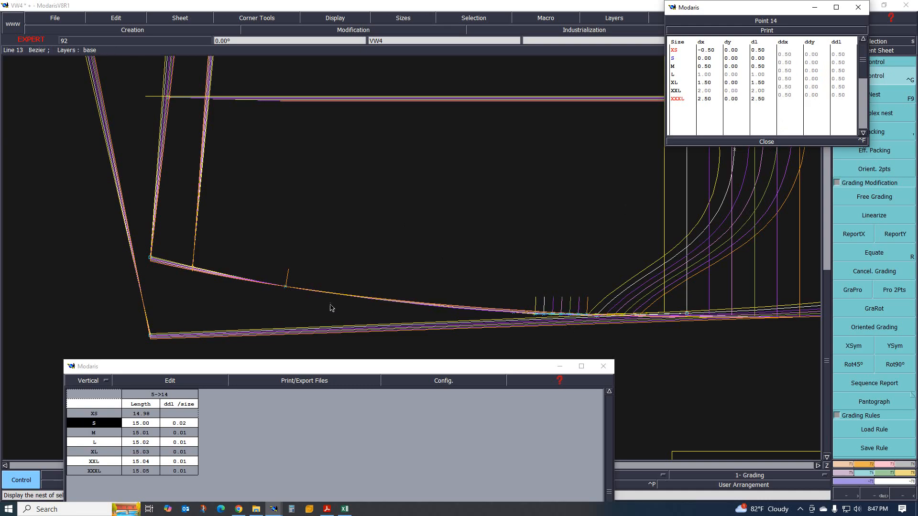
left_click(765, 141)
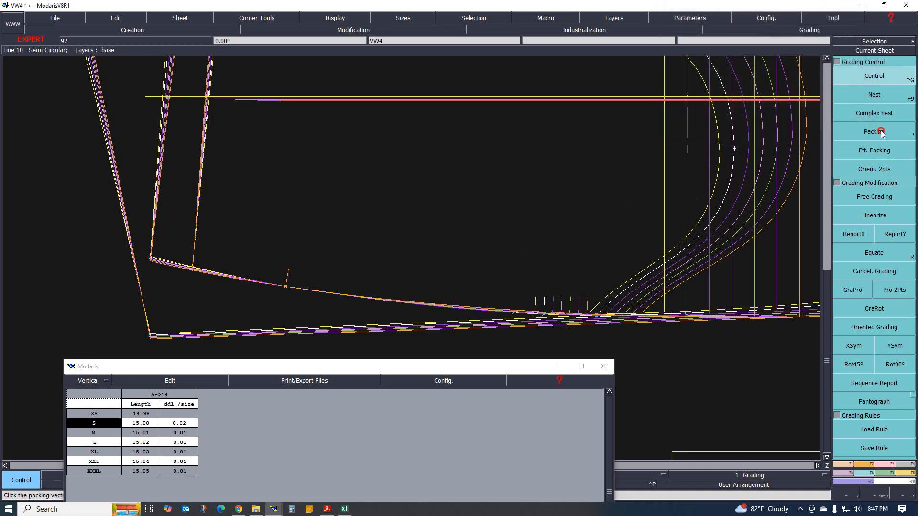
Step: Cancel the nest packing and remeasure the side seam length between the two pocket notches in all sizes
left_click(864, 137)
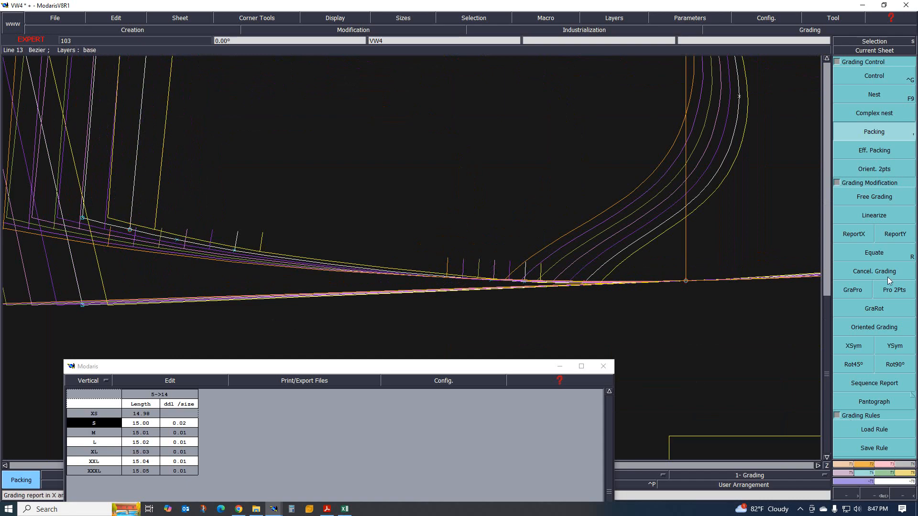
left_click(912, 492)
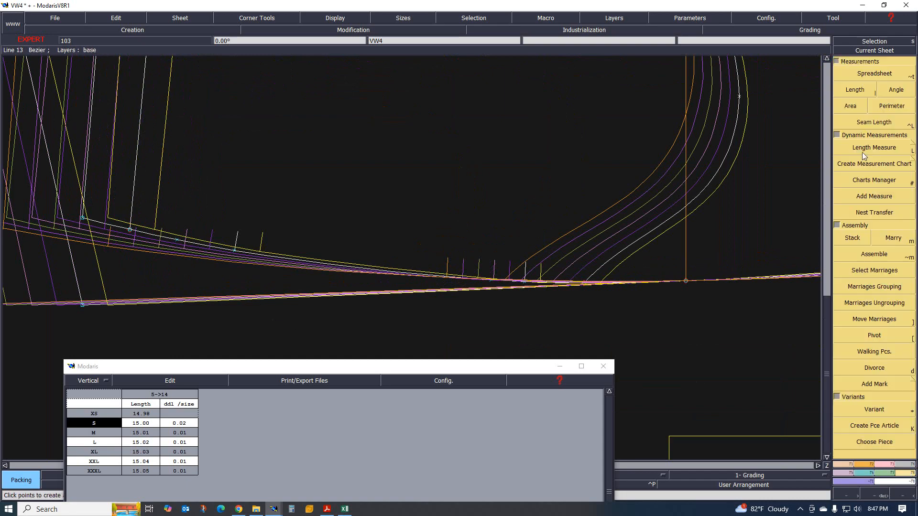
left_click(858, 92)
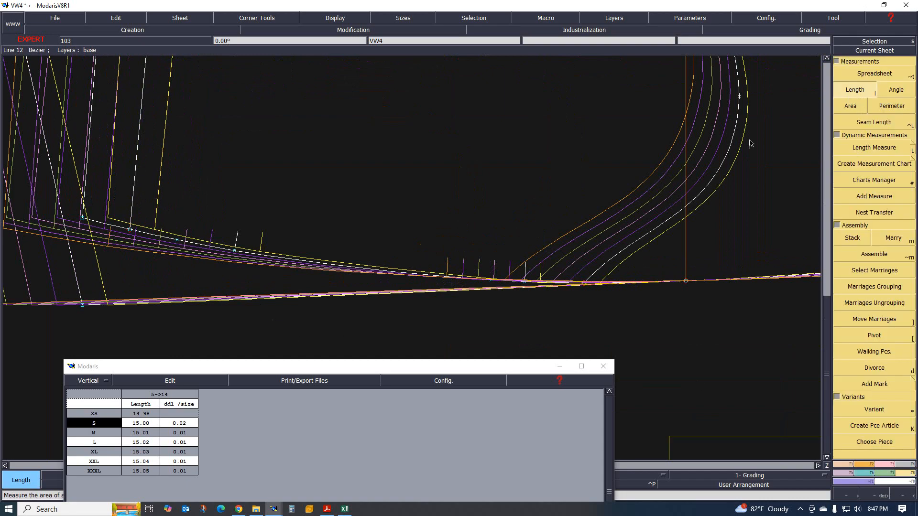
left_click(235, 249)
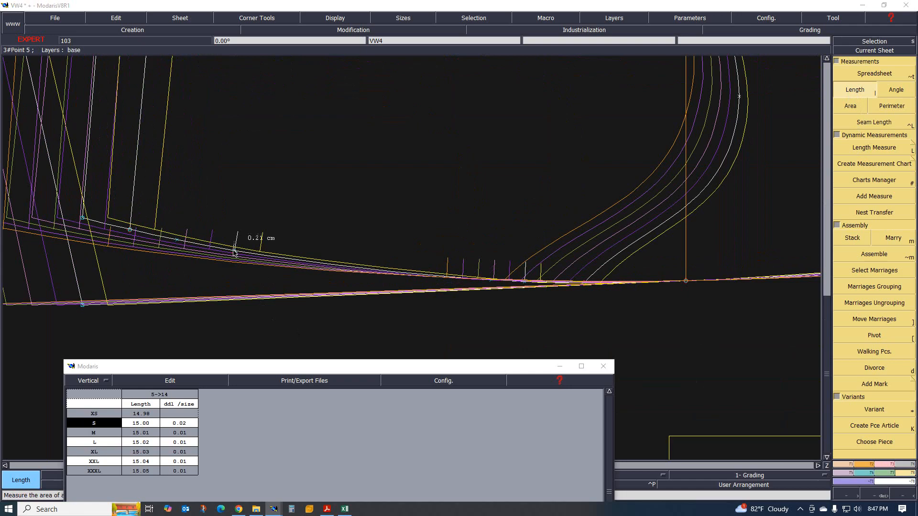
left_click(524, 282)
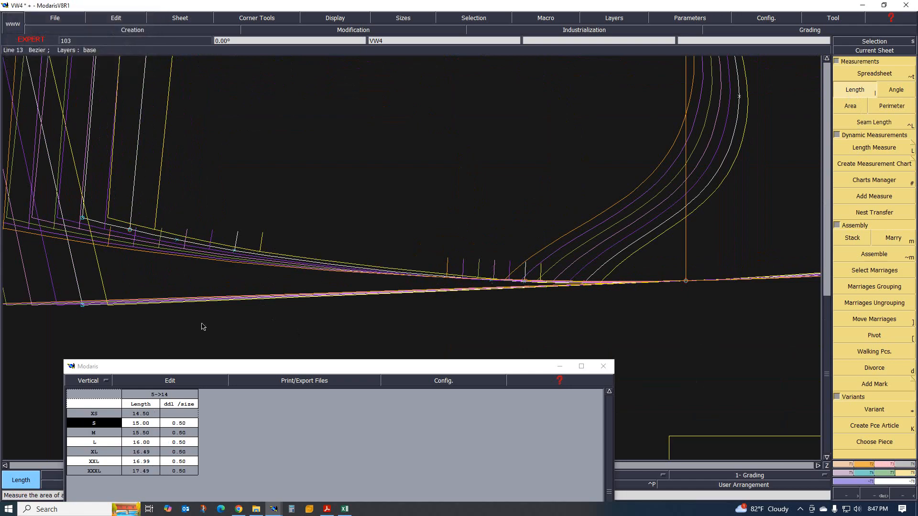
Step: Examine the regraded pocket opening notches and the full pants nest in all sizes
scroll(203, 327, "down", 2)
scroll(365, 219, "down", 2)
scroll(360, 238, "up", 2)
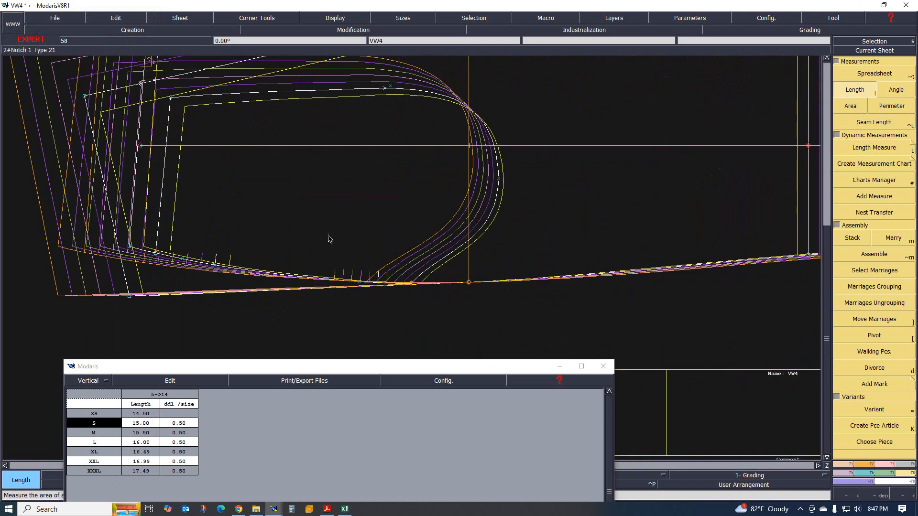
scroll(375, 264, "up", 2)
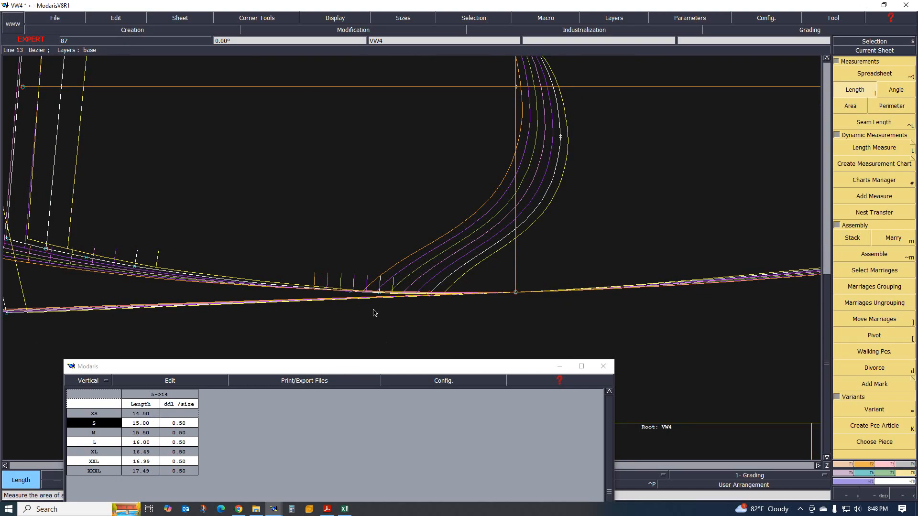
scroll(374, 312, "down", 2)
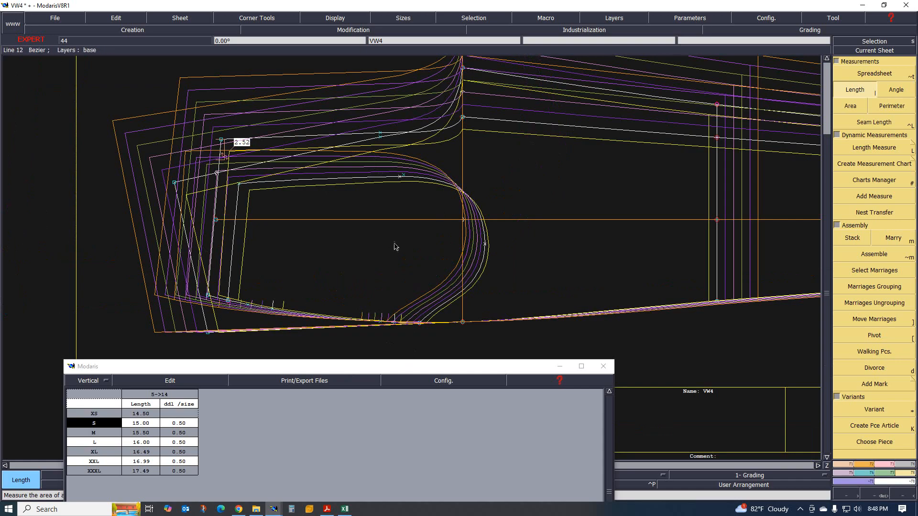
scroll(371, 225, "down", 3)
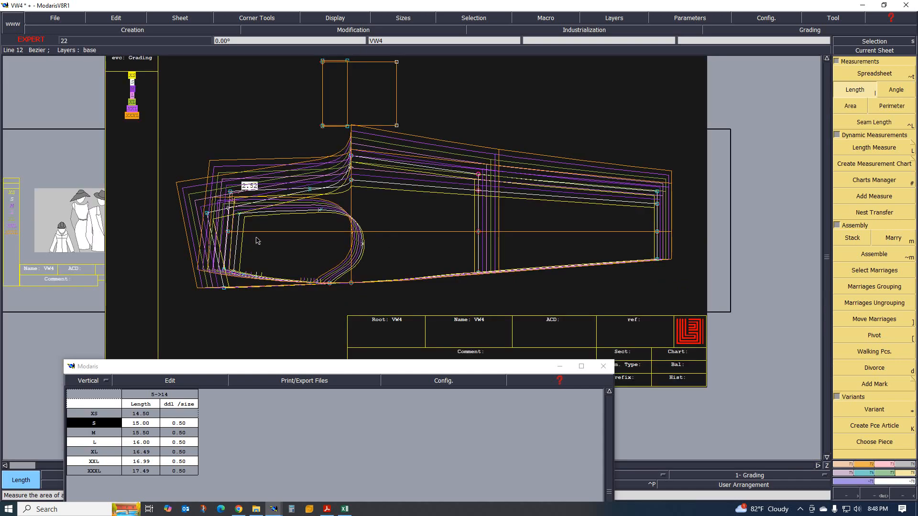
scroll(283, 164, "up", 1)
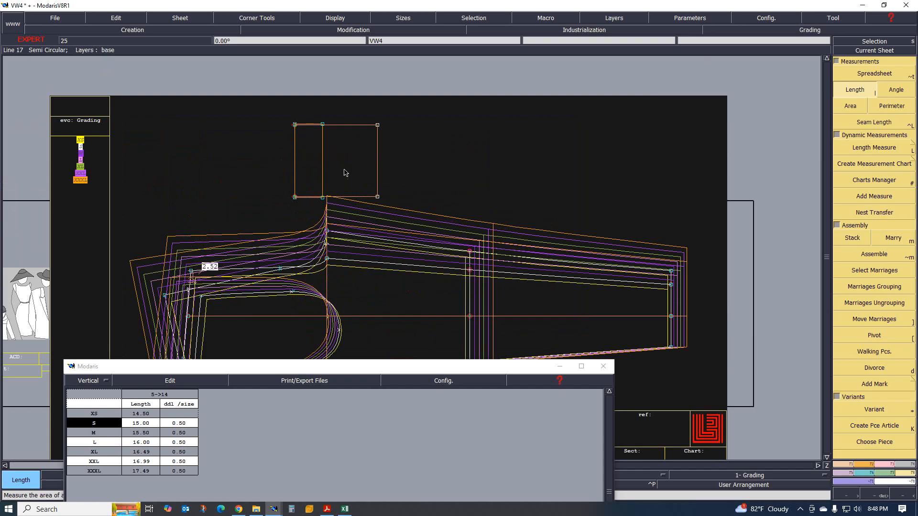
Step: Move the rectangular pocket piece up and away from the pants nest
scroll(337, 161, "up", 1)
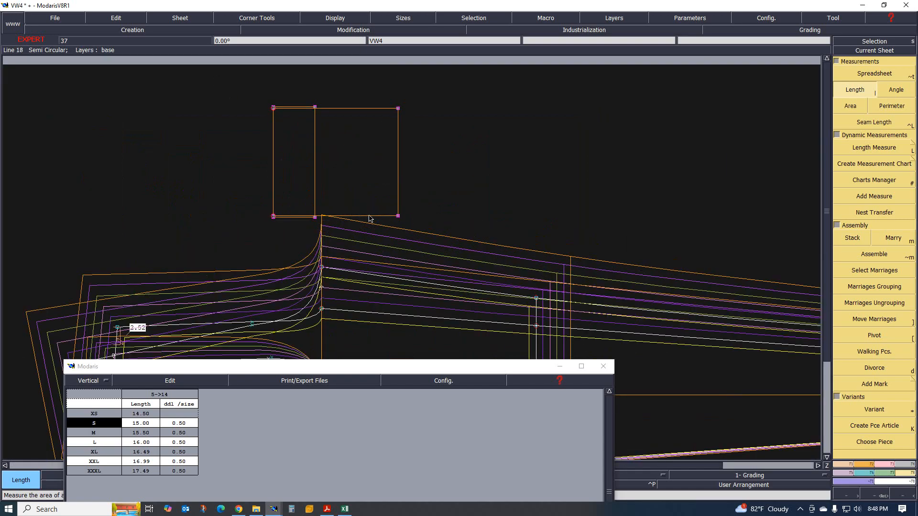
key("F2")
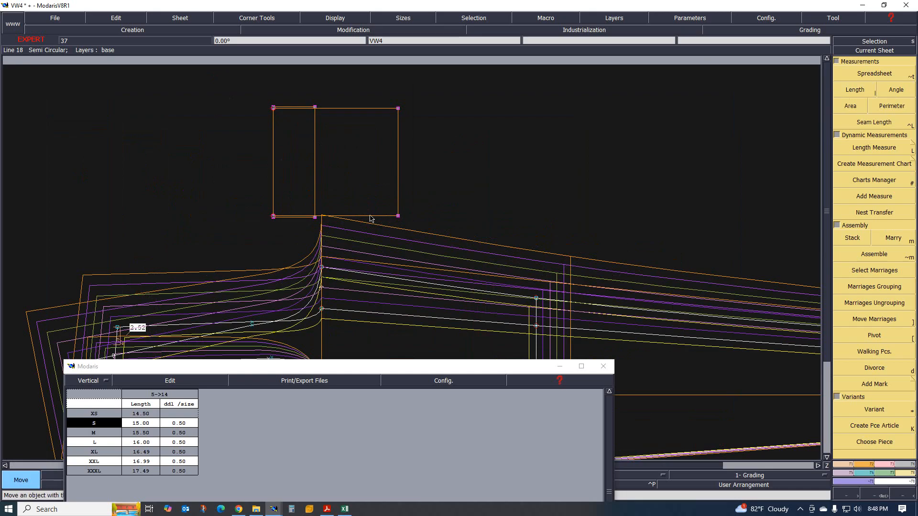
left_click(371, 217)
left_click(222, 201)
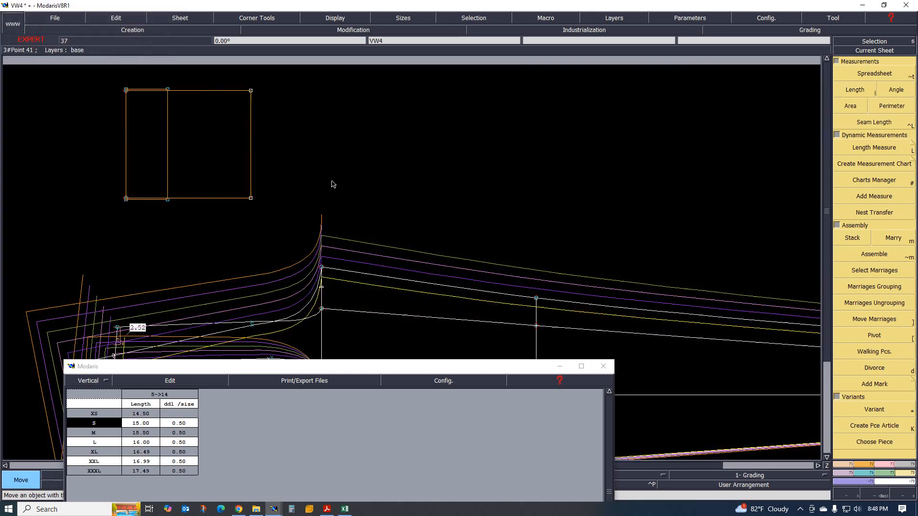
scroll(372, 185, "down", 2)
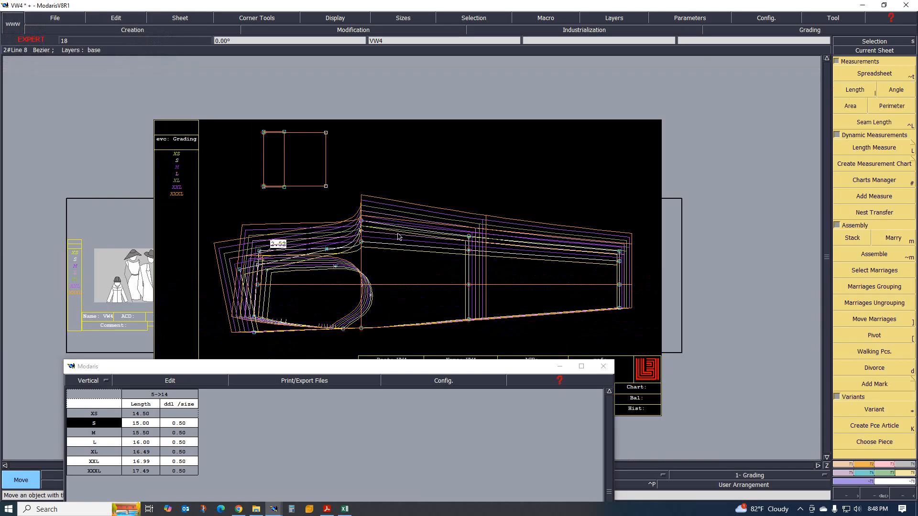
scroll(398, 236, "down", 1)
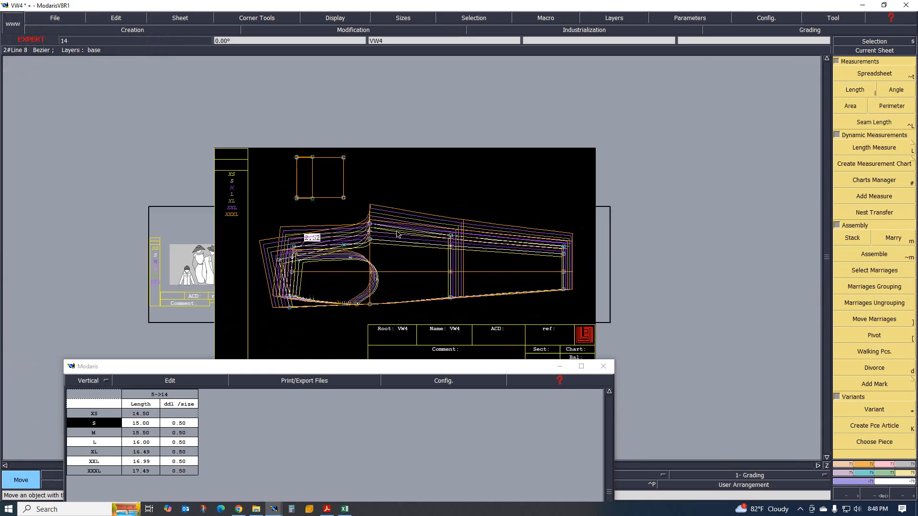
Step: Minimise the length measurement table and turn off the all-sizes nest so only the base size is displayed
left_click(561, 370)
scroll(411, 277, "up", 3)
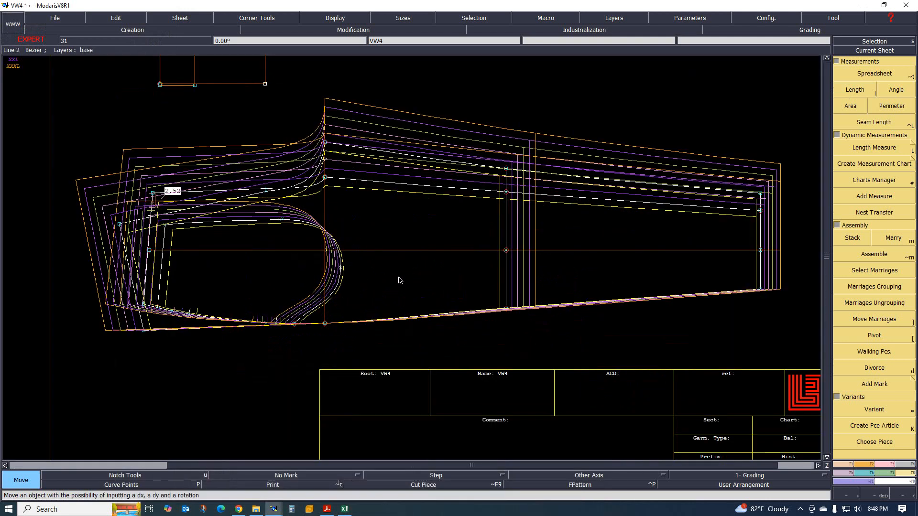
key("F10")
scroll(294, 290, "down", 1)
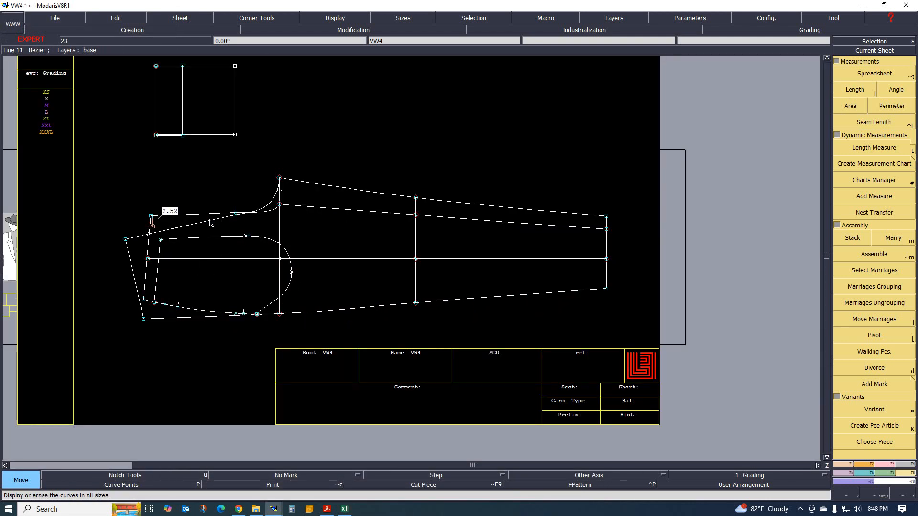
scroll(239, 257, "down", 2)
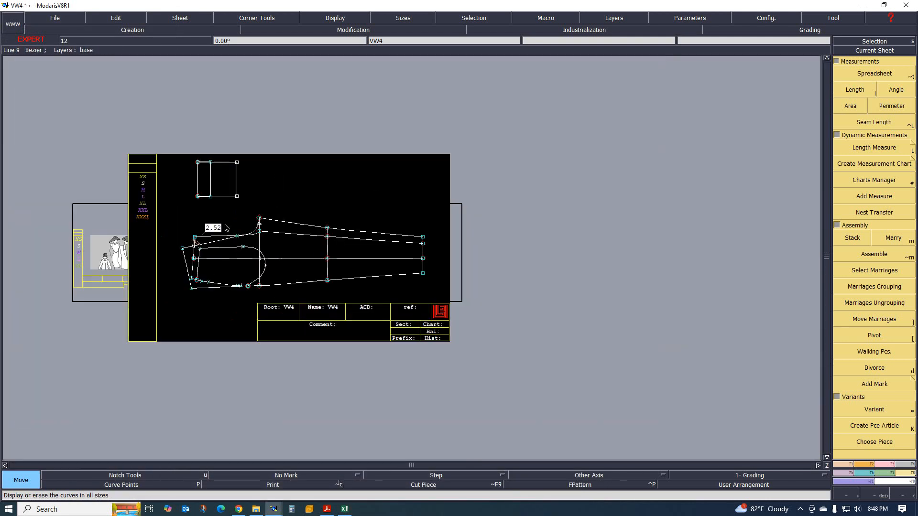
Step: Select all lines on the pattern sheet and give them a 1.00 cm seam allowance with Line Seam
left_click(420, 300)
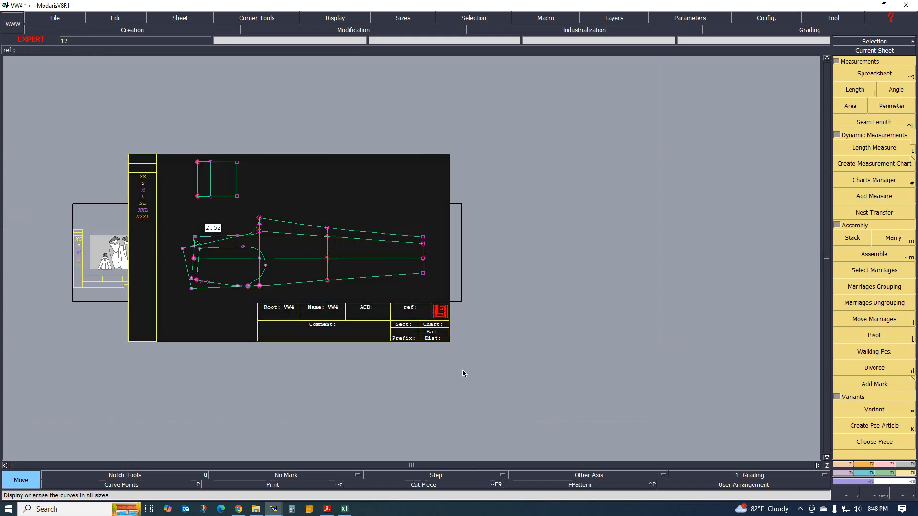
left_click(901, 465)
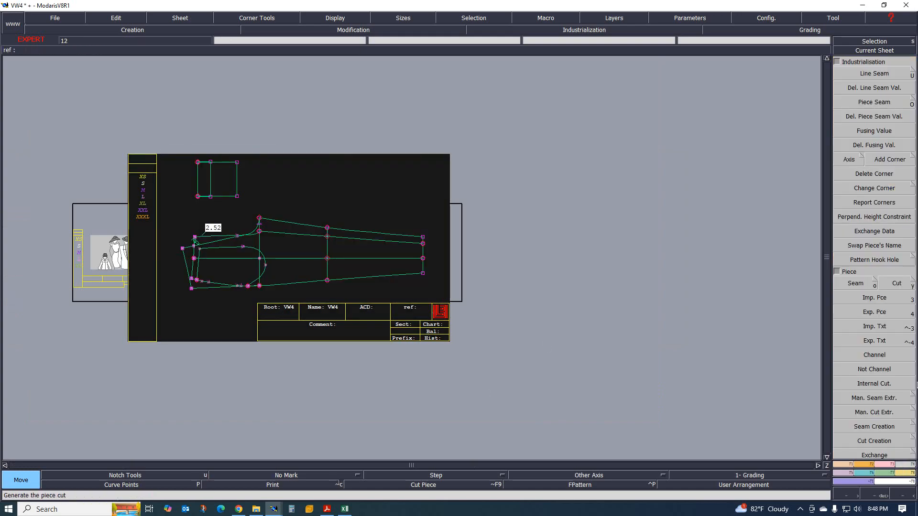
left_click(875, 73)
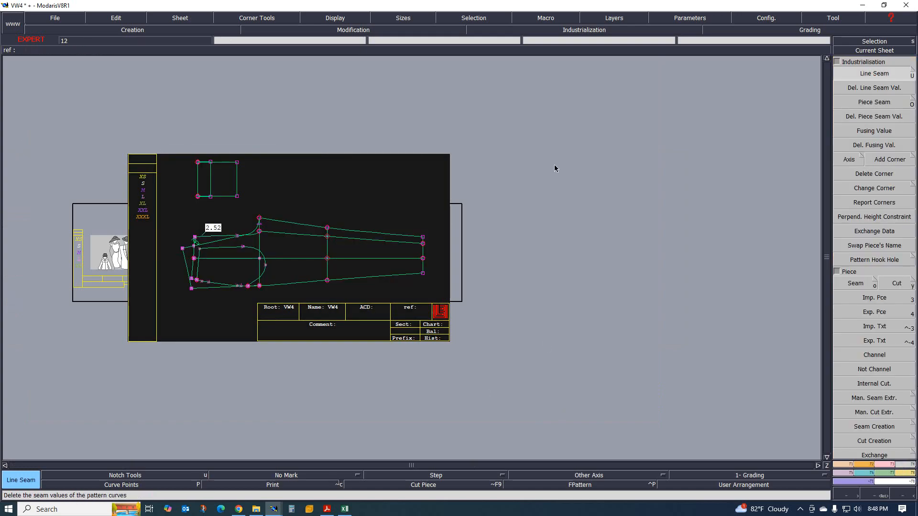
left_click(383, 236)
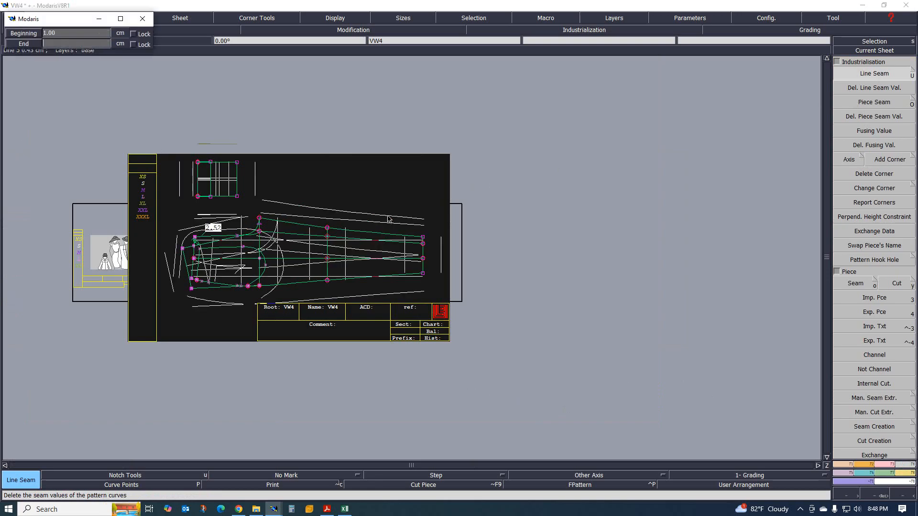
key("Return")
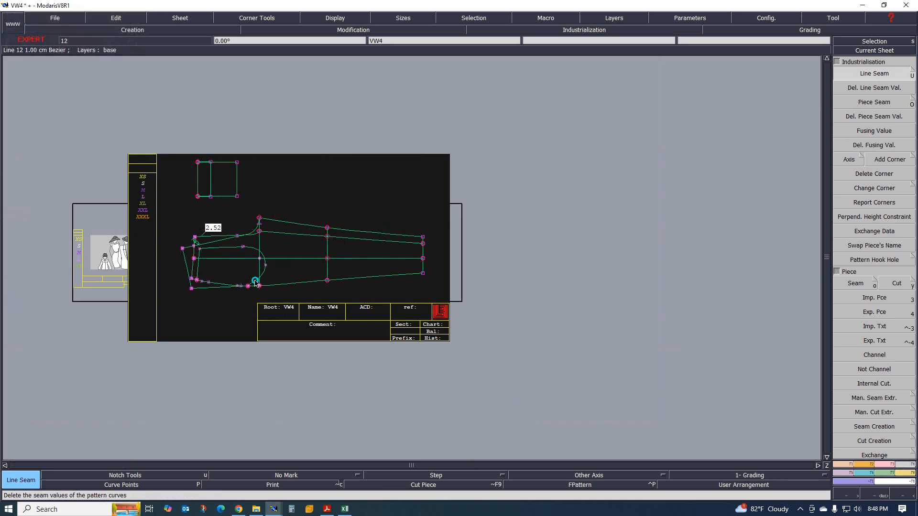
Step: Set the hem line's seam allowance to 3 cm at the beginning and the end
left_click(436, 255)
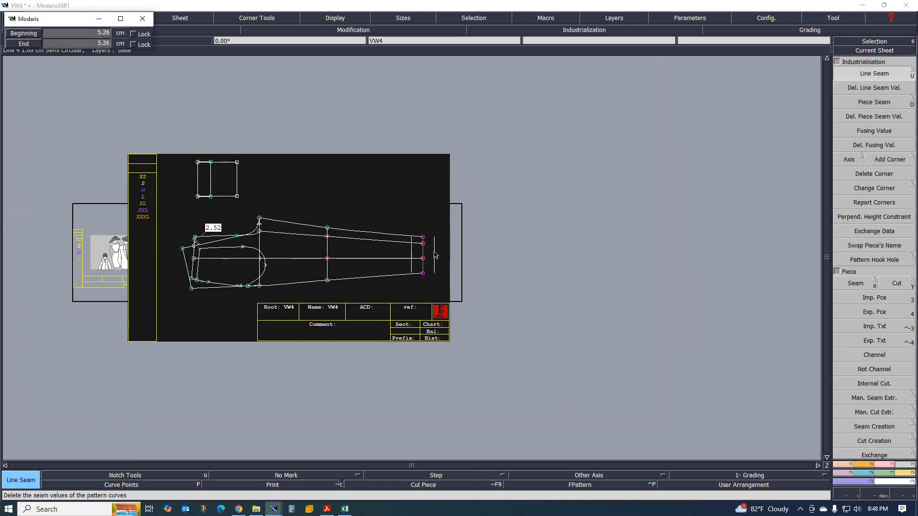
key("Down")
type("3")
key("Down")
type("3")
key("Return")
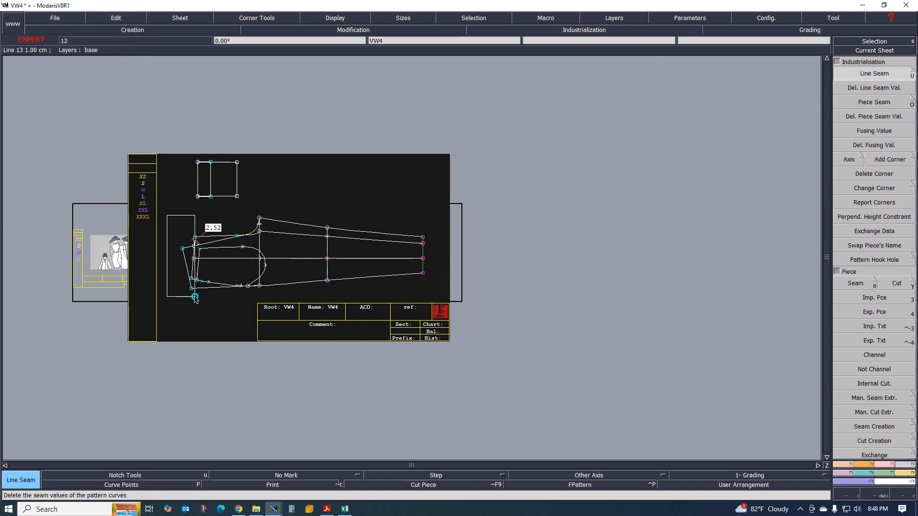
Step: Set the front waistline's seam allowance to 5.00 cm at the beginning and the end
scroll(193, 294, "up", 2)
scroll(198, 280, "up", 2)
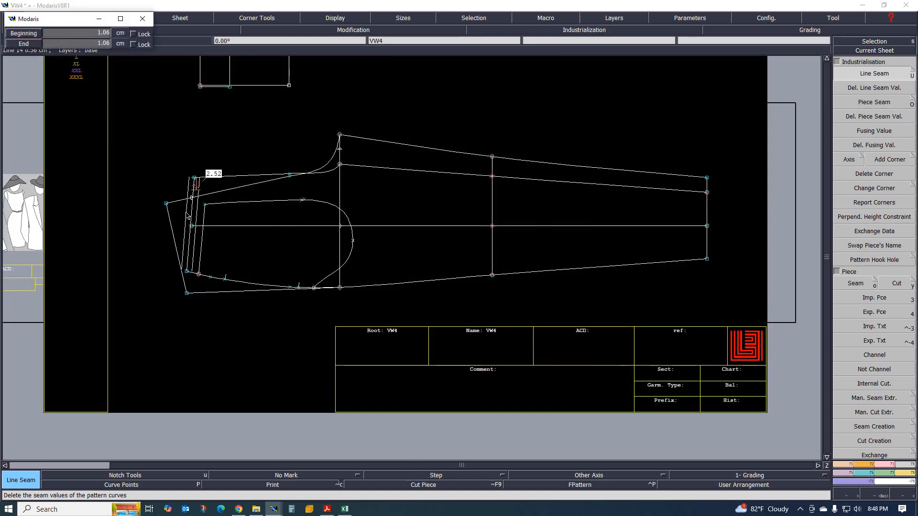
key("Return")
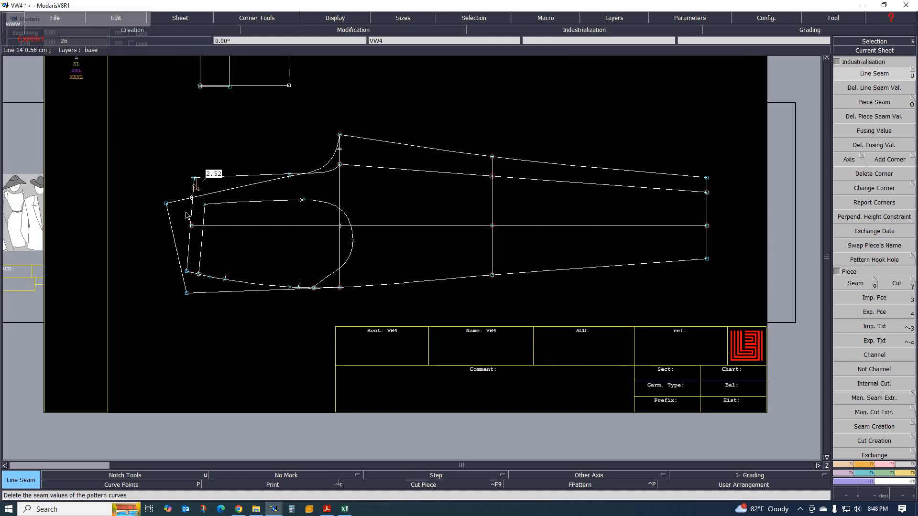
Step: Set the back waistline's seam allowance to 0 cm at both ends
left_click(175, 235)
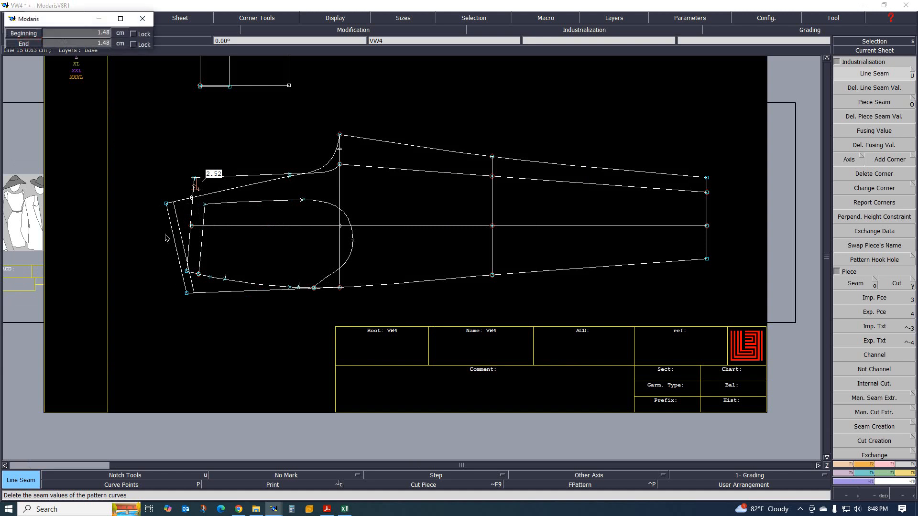
type("0")
key("Tab")
type("0")
key("Return")
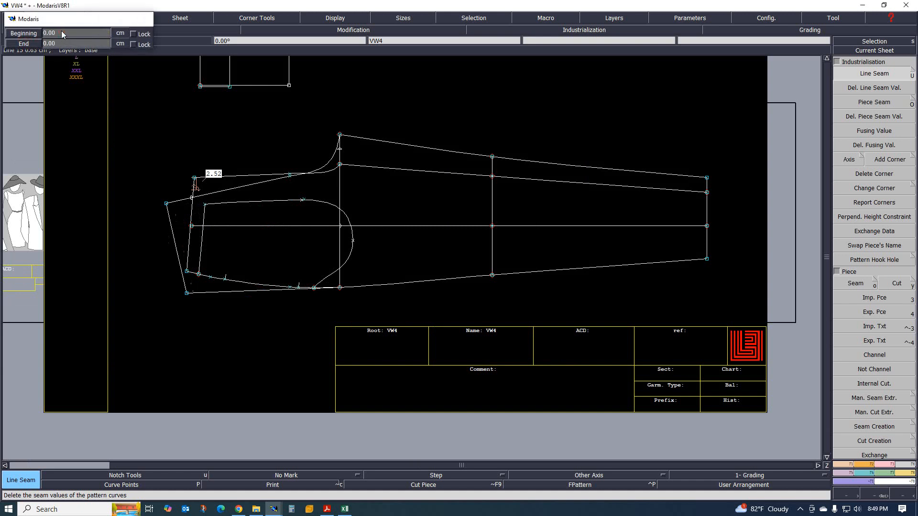
Step: Set the back waistline's seam allowance to 5 cm at the beginning and the end
left_click(169, 239)
type("5")
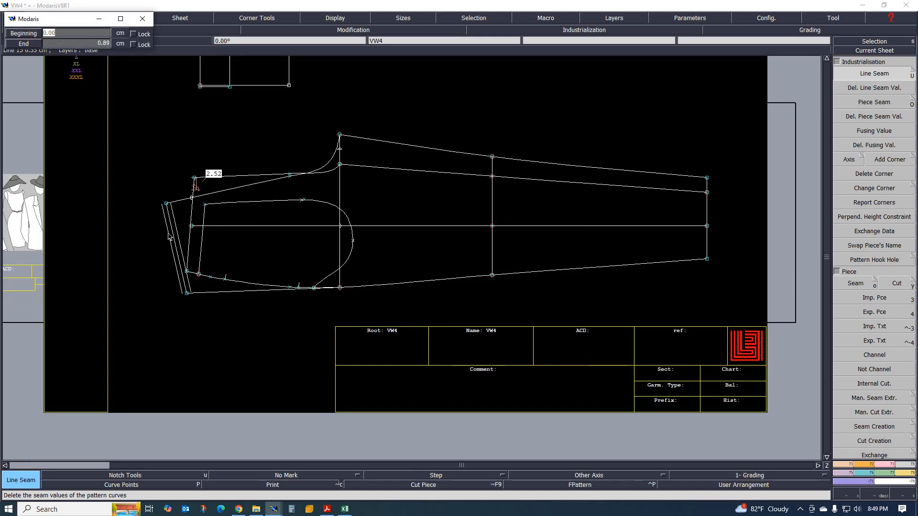
key("Tab")
type("5")
key("Return")
Step: Extract a piece with the Seam command from the narrow area between the front and back rise lines
scroll(163, 239, "down", 1)
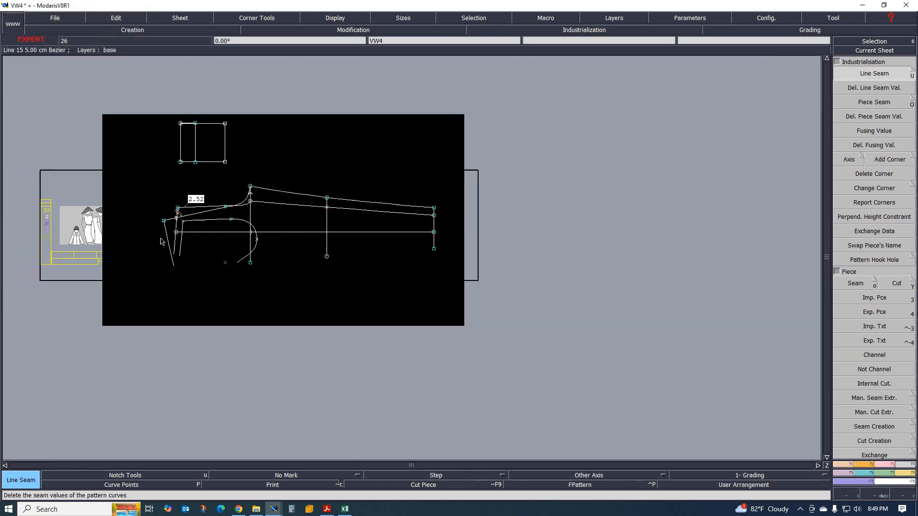
scroll(208, 213, "up", 1)
scroll(203, 152, "down", 1)
scroll(201, 143, "up", 1)
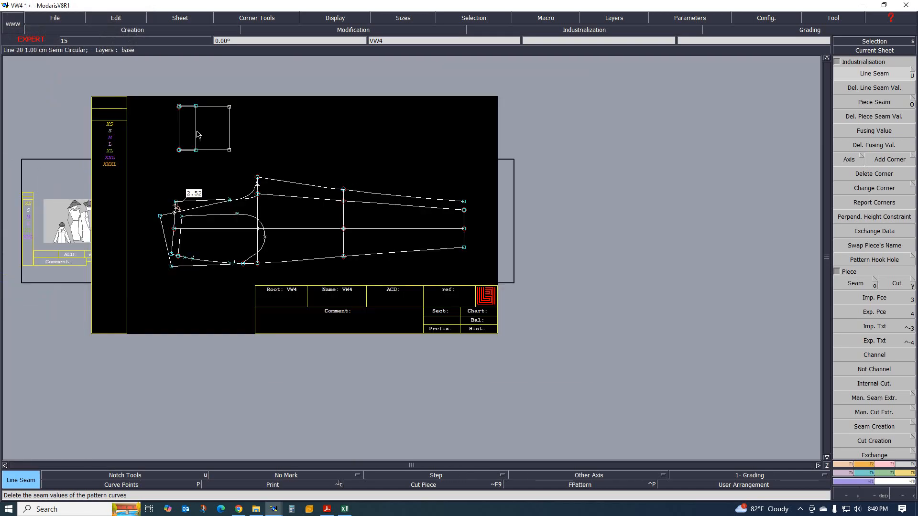
scroll(242, 207, "up", 1)
key("o")
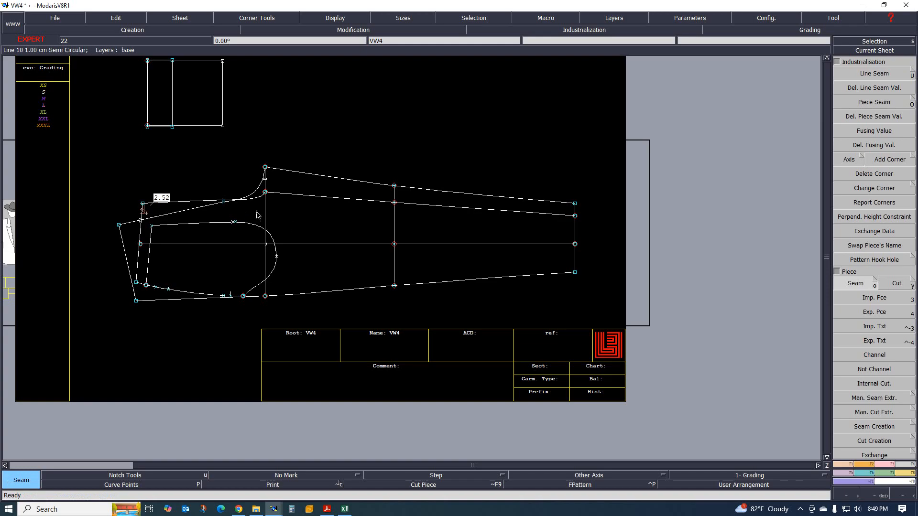
left_click(164, 227)
left_click(144, 208)
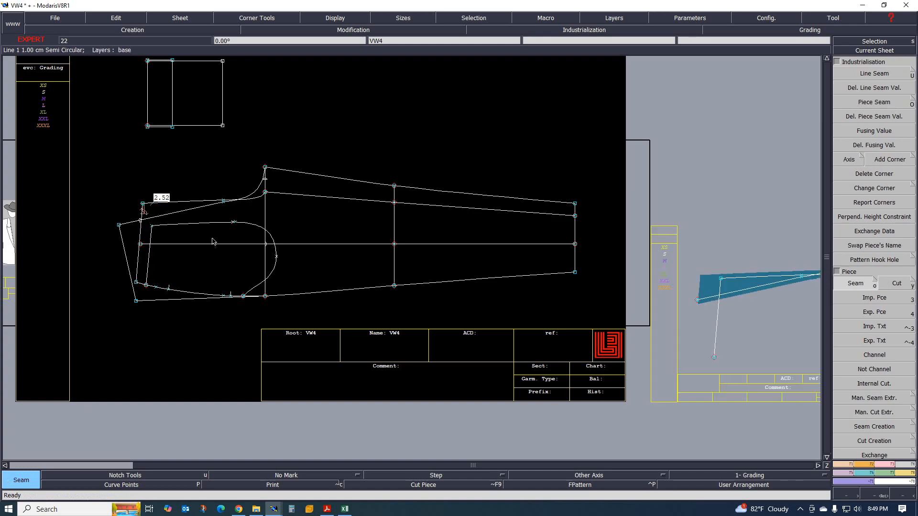
Step: Extract the front pants piece with the Seam command, including the pocket bag outline as an internal line
left_click(256, 226)
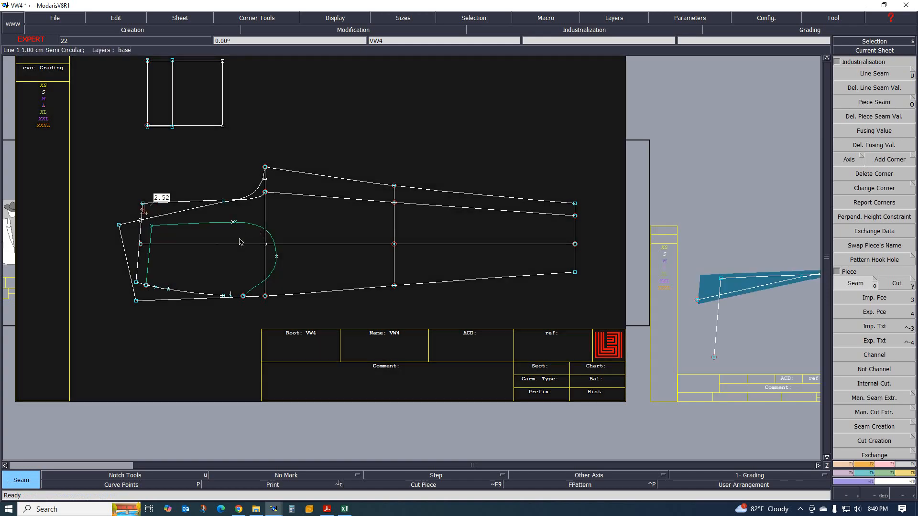
scroll(182, 239, "up", 1)
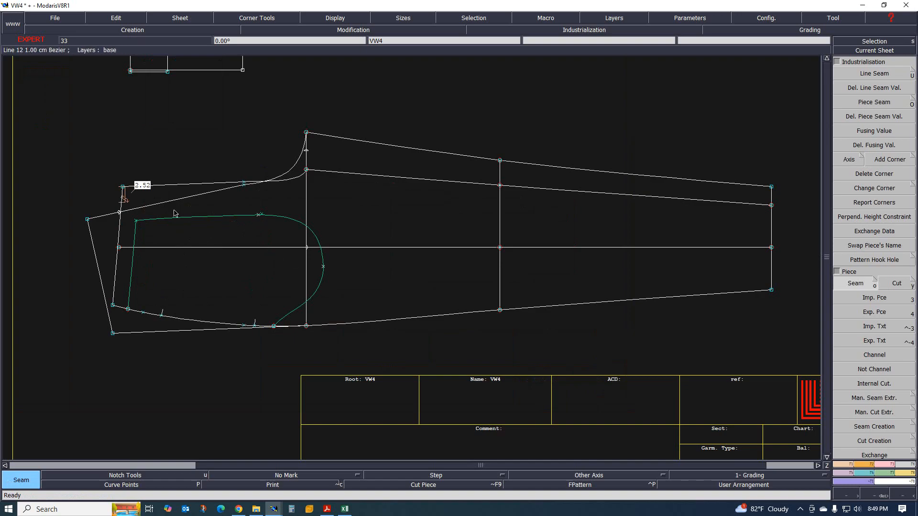
mouse_move(161, 200)
left_mouse_down()
mouse_move(171, 265)
mouse_move(330, 303)
mouse_move(296, 315)
mouse_move(334, 213)
mouse_move(304, 236)
mouse_move(537, 267)
mouse_move(553, 224)
mouse_move(417, 265)
left_mouse_up()
right_click(415, 264)
scroll(218, 259, "down", 1)
scroll(220, 259, "up", 1)
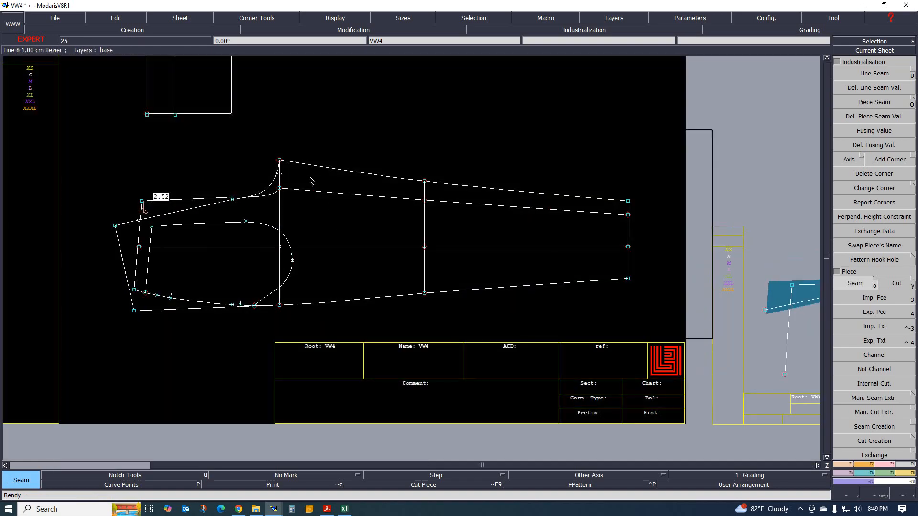
Step: Extract the back pants piece with the Seam command by adding every area within the back outline from waist to hem
left_click(311, 179)
left_click(257, 218)
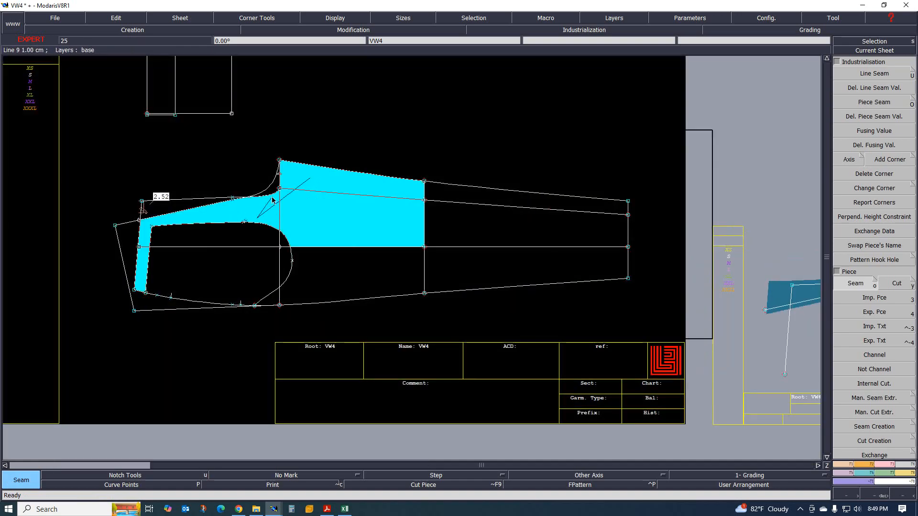
left_click(275, 191)
left_click(154, 275)
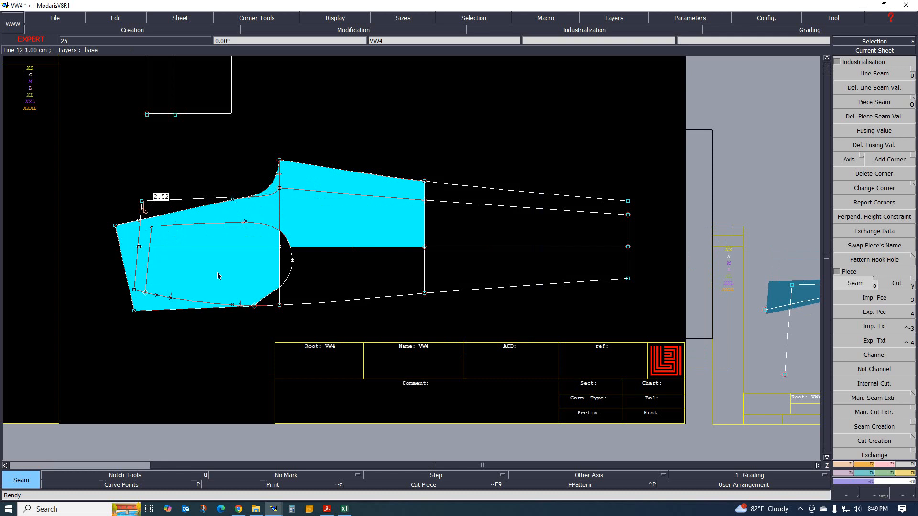
left_click(289, 243)
left_click(300, 265)
left_click(257, 274)
left_click(272, 300)
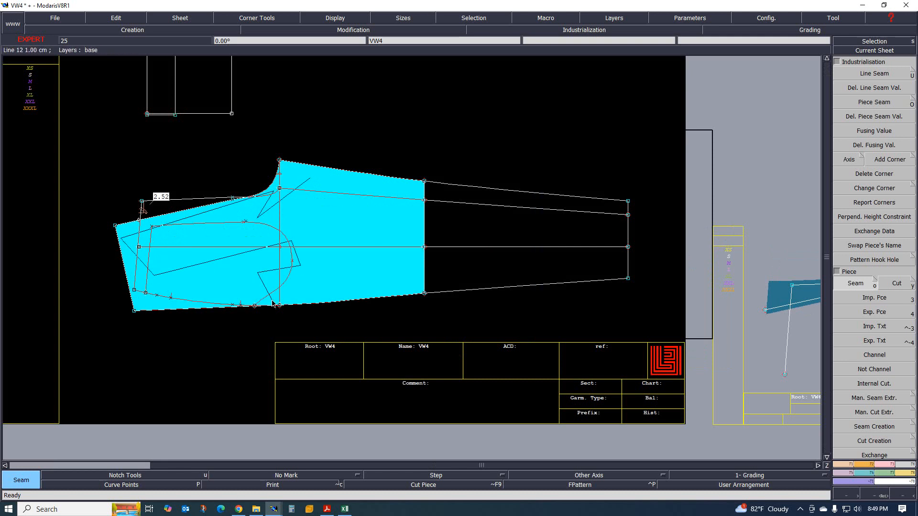
left_click(532, 260)
right_click(526, 203)
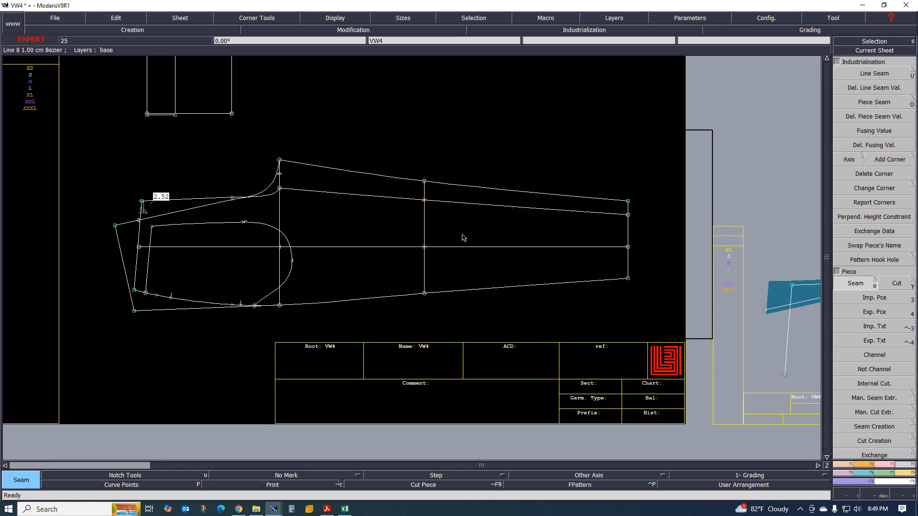
Step: Extract the narrow rectangle of the pocket pieces as its own piece, including its thin upper and lower strips
scroll(427, 245, "down", 2)
scroll(431, 219, "up", 2)
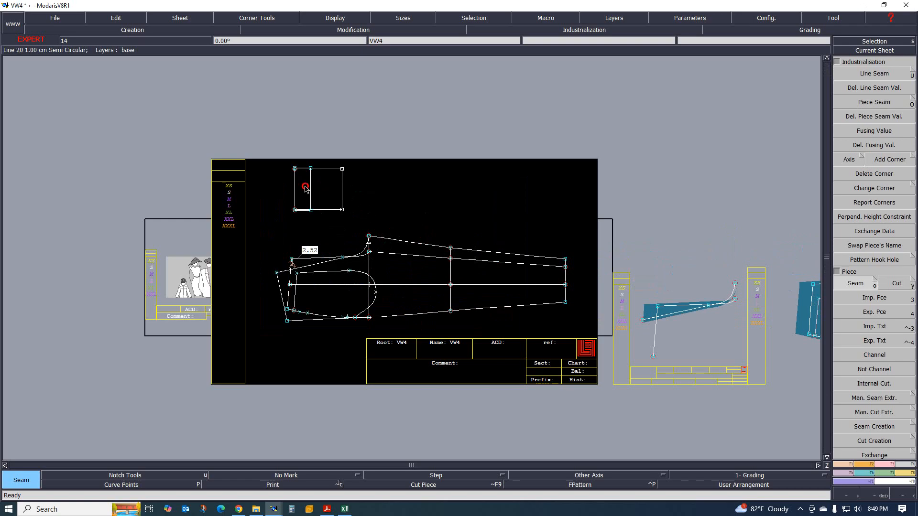
scroll(318, 187, "up", 5)
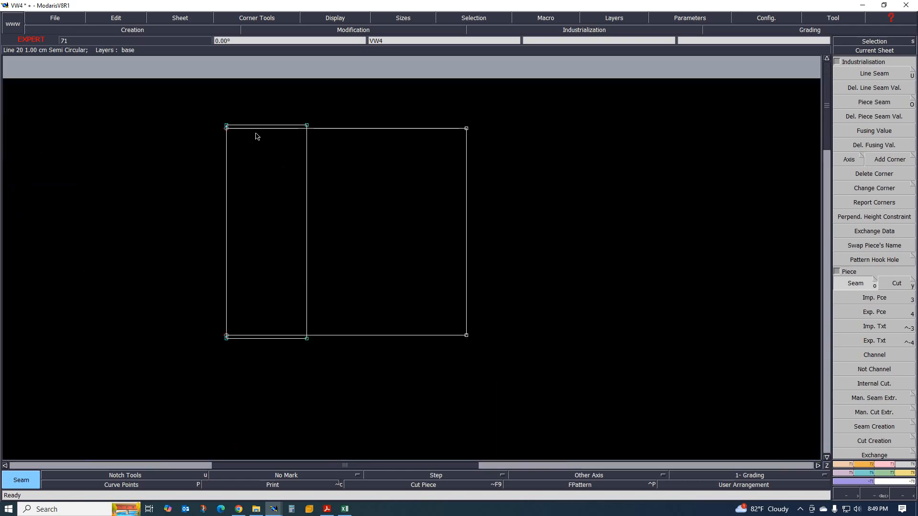
left_click(251, 128)
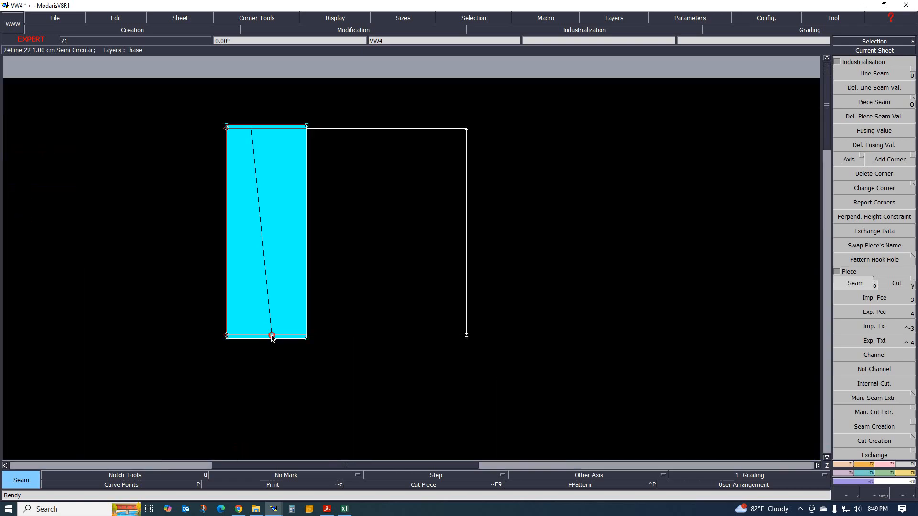
left_click(272, 335)
right_click(266, 257)
scroll(234, 247, "down", 8)
scroll(271, 287, "up", 1)
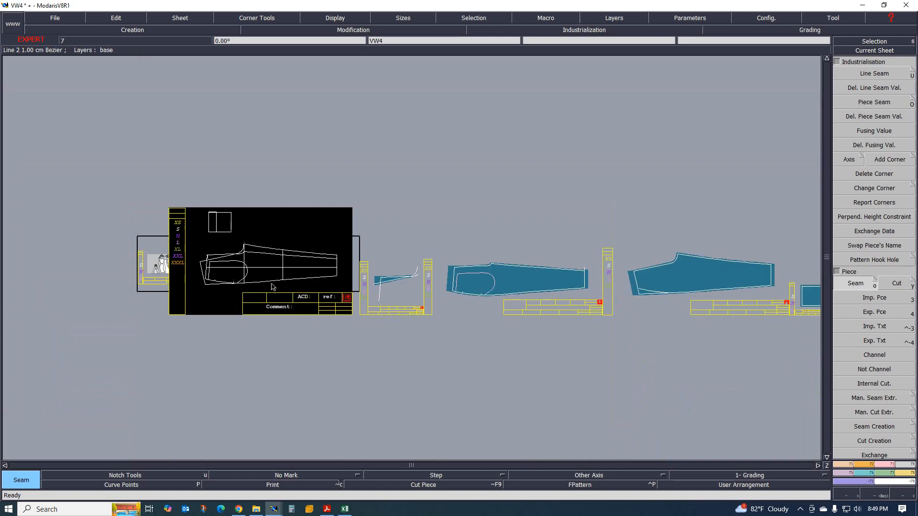
Step: Extract the pocket bag with the Seam command as its own piece, and arrange all sheets automatically on the desk
scroll(272, 287, "up", 3)
left_click(189, 277)
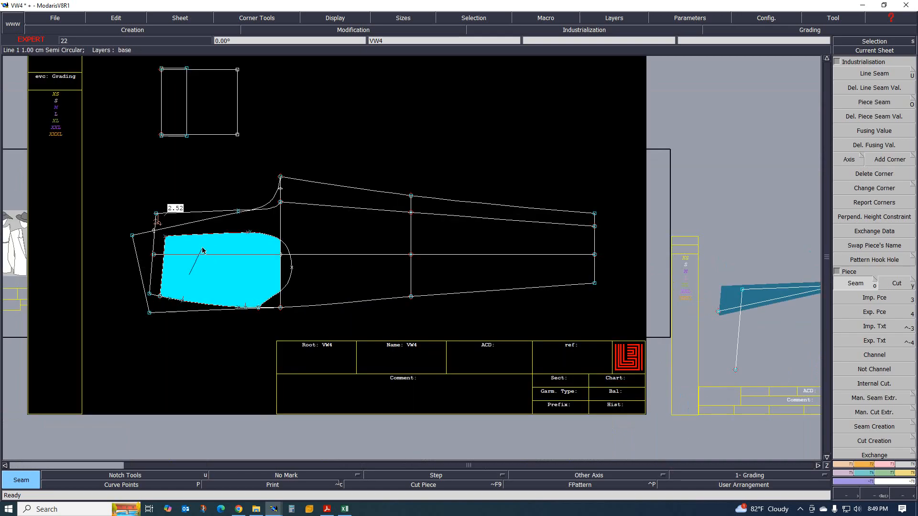
left_click(284, 250)
right_click(240, 279)
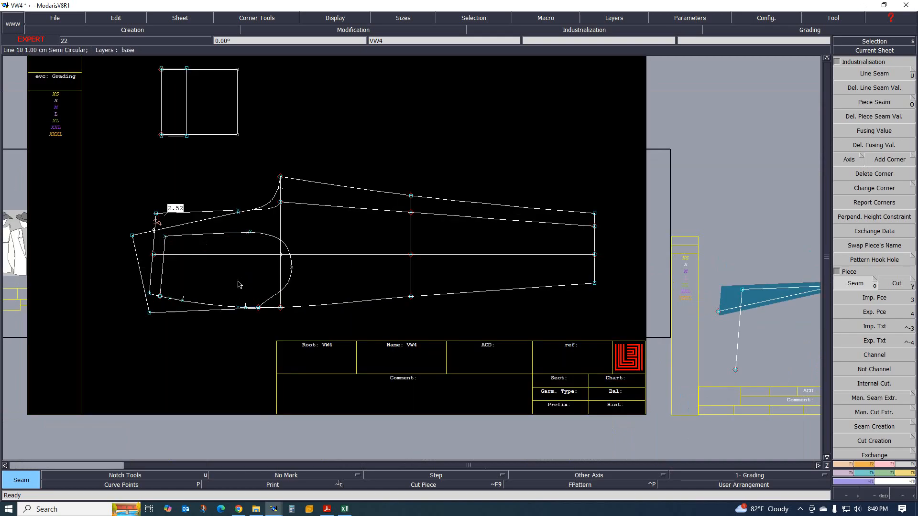
key("j")
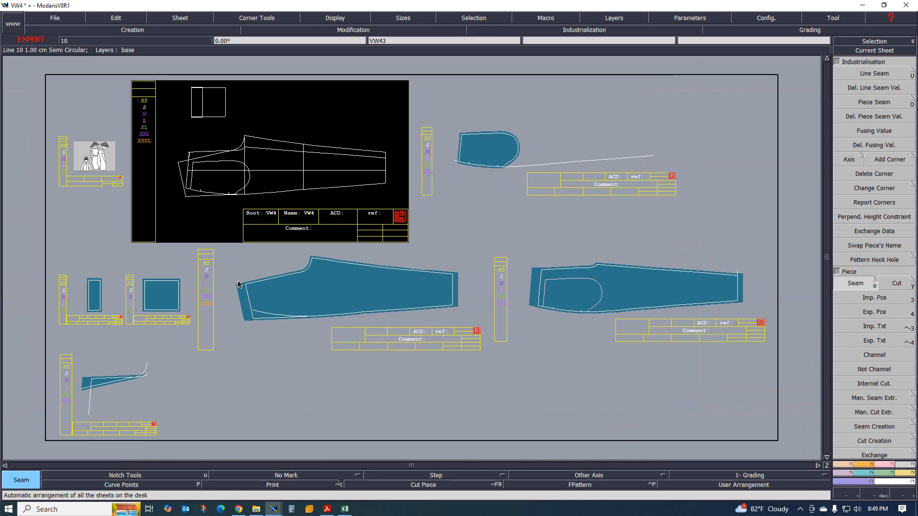
Step: Display the curve handles and reshape the crotch curve of the back pants piece for a smoother rise
scroll(238, 283, "up", 6)
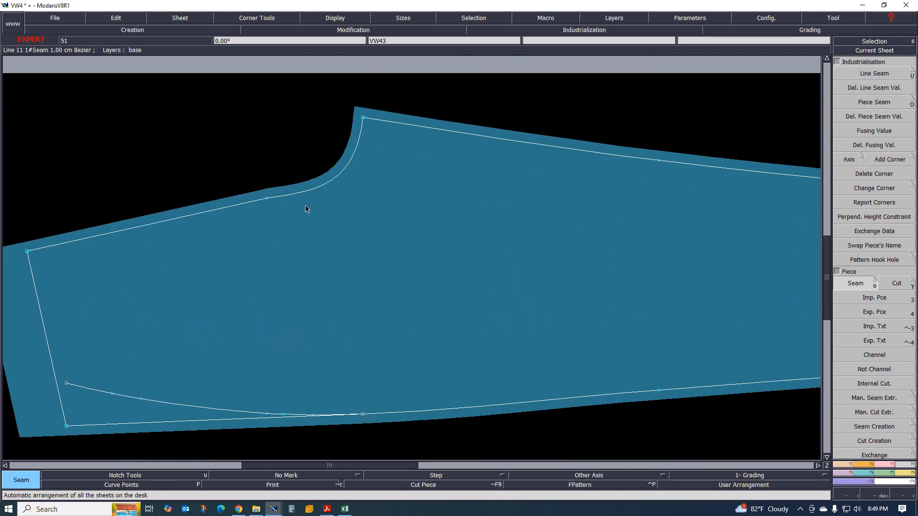
key("h")
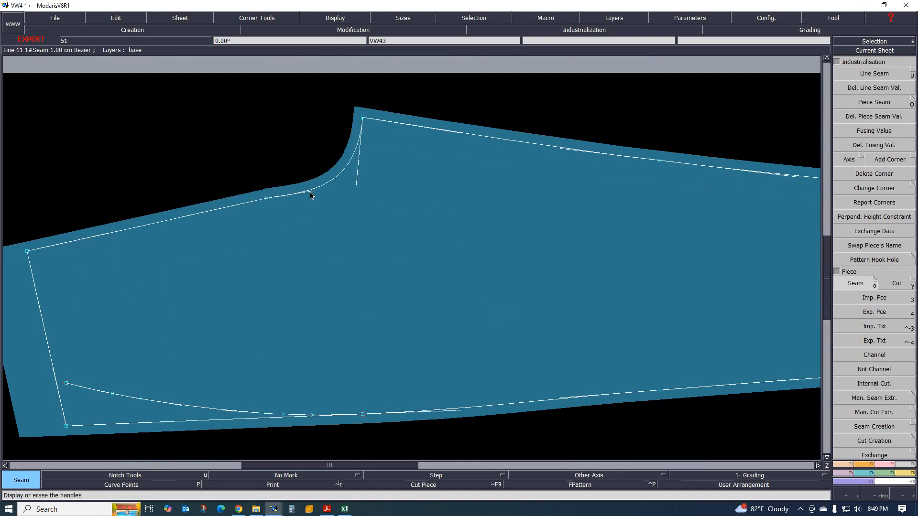
key("r")
left_click(312, 191)
left_click(312, 190)
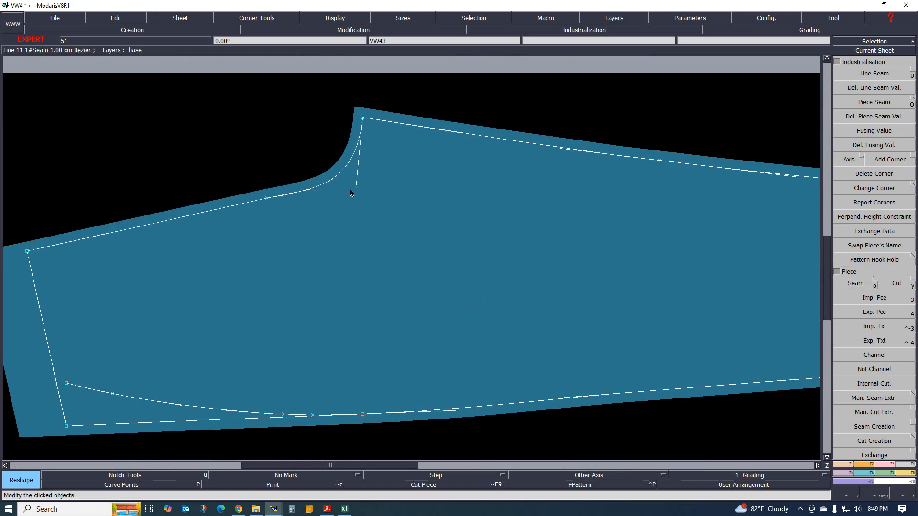
left_click(358, 182)
Step: Delete the points of the leftover curved line from waist to hip beside the back piece's side seam
scroll(287, 191, "down", 2)
scroll(244, 205, "up", 1)
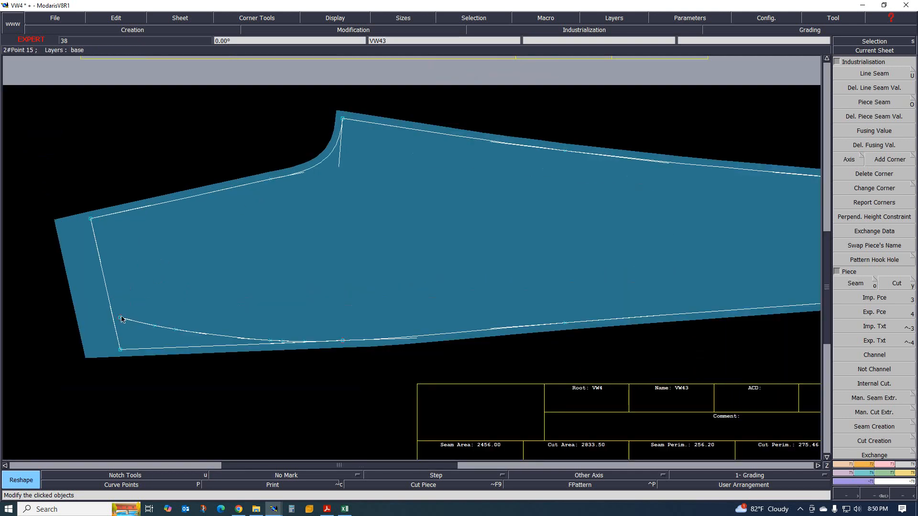
key("Delete")
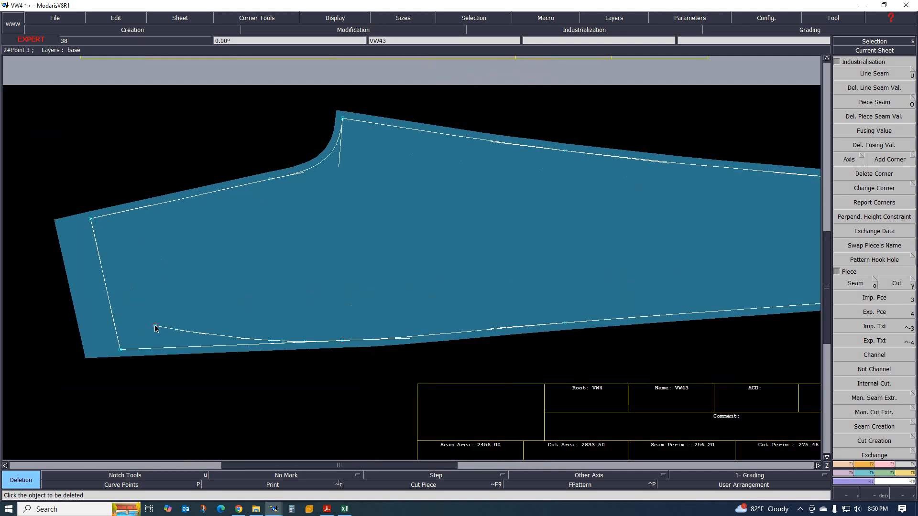
left_click(177, 331)
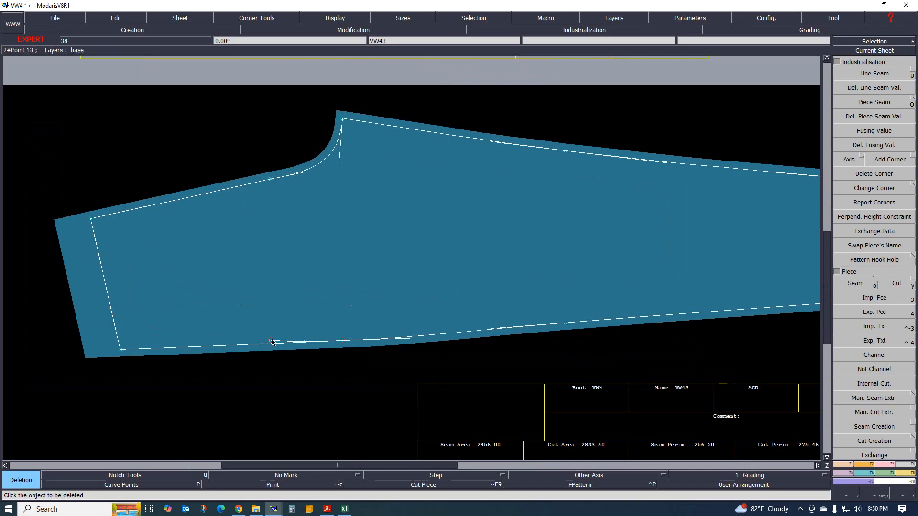
left_click(283, 342)
left_click(305, 341)
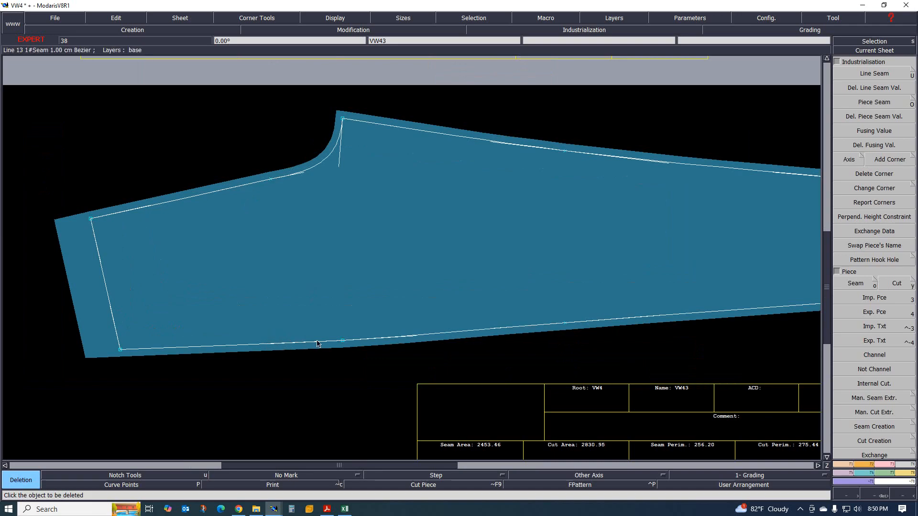
Step: Reshape the back piece's side seam between hip and knee into a smooth curve using its handles
scroll(206, 290, "down", 1)
scroll(206, 291, "down", 1)
scroll(260, 302, "up", 2)
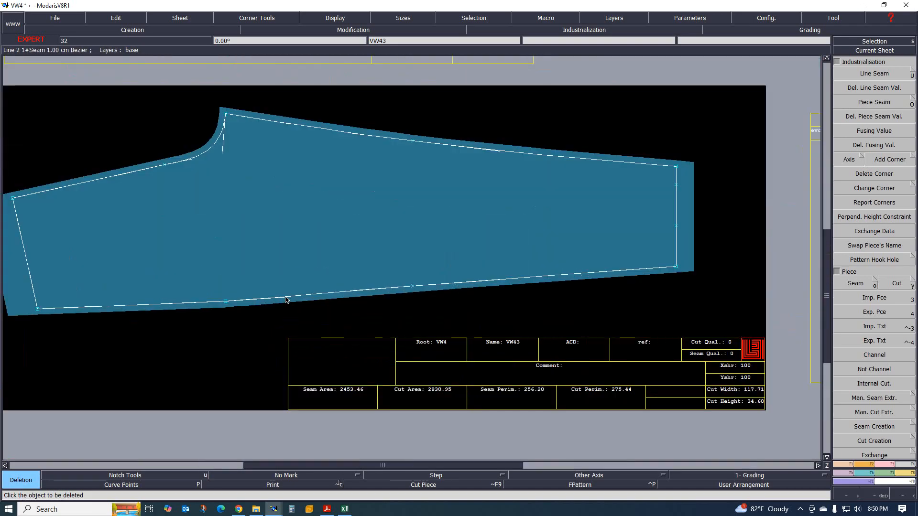
key("r")
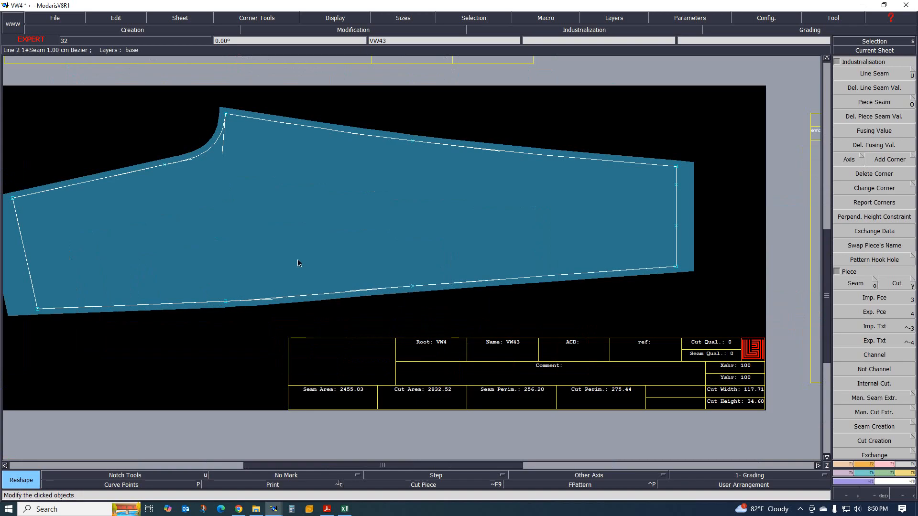
Step: Add a horizontal Grain Line Axis 'DF' to the back pants piece and one to the front pants piece
scroll(294, 247, "down", 1)
key("d")
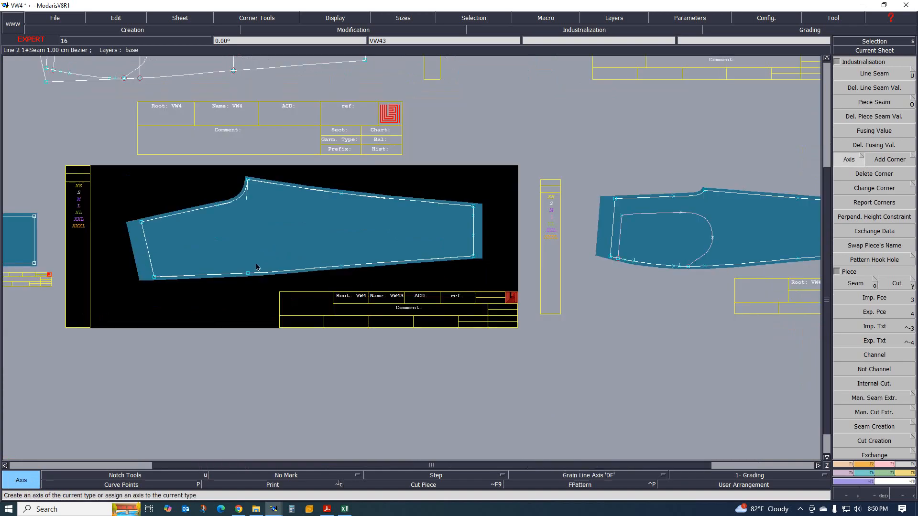
scroll(324, 231, "down", 2)
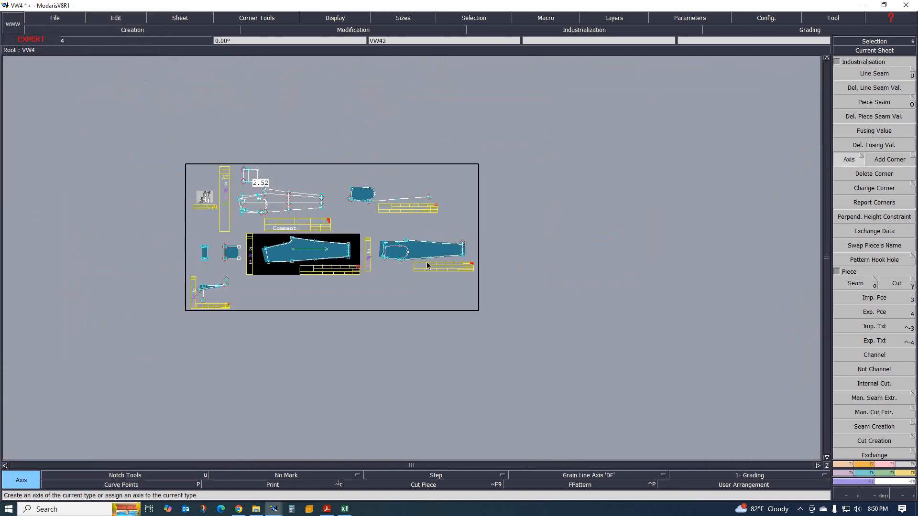
scroll(359, 225, "up", 2)
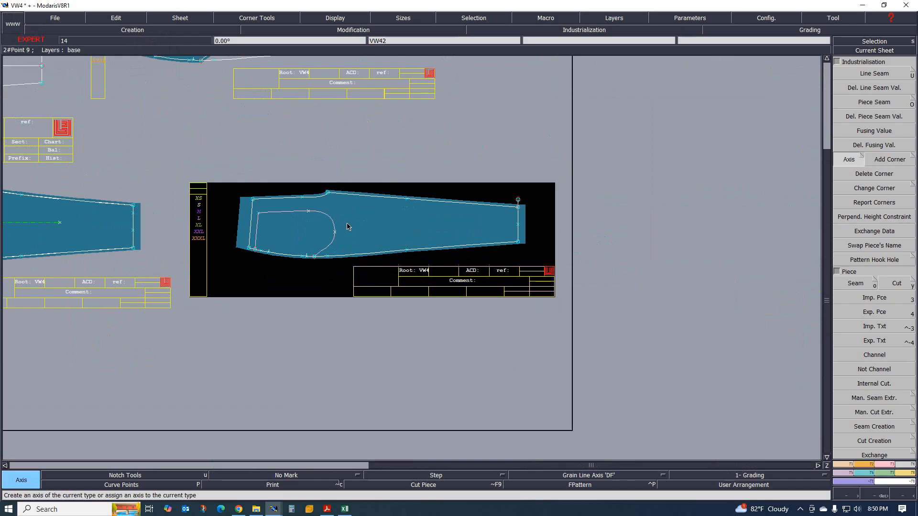
Step: Add a horizontal Grain Line Axis 'DF' to the pocket bag piece and a short one to the wider rectangular pocket piece
scroll(347, 227, "down", 2)
scroll(329, 142, "up", 1)
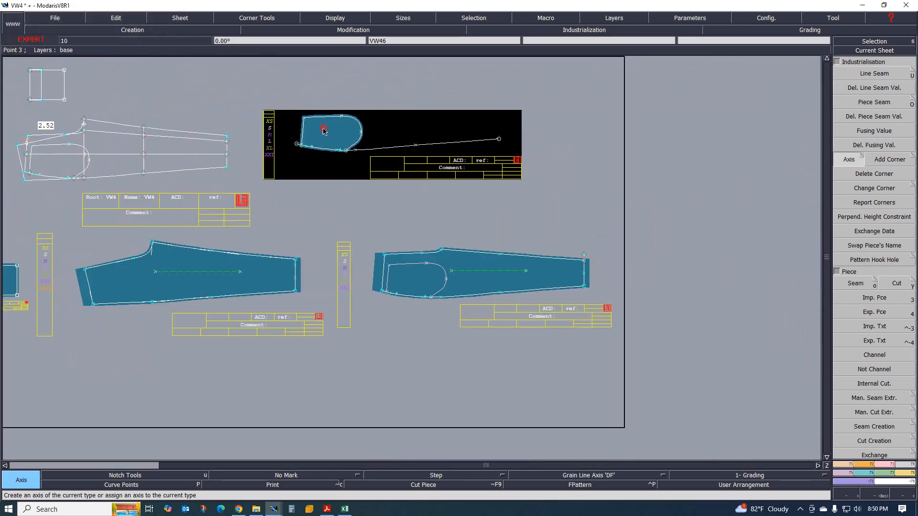
scroll(324, 130, "down", 2)
scroll(199, 238, "up", 2)
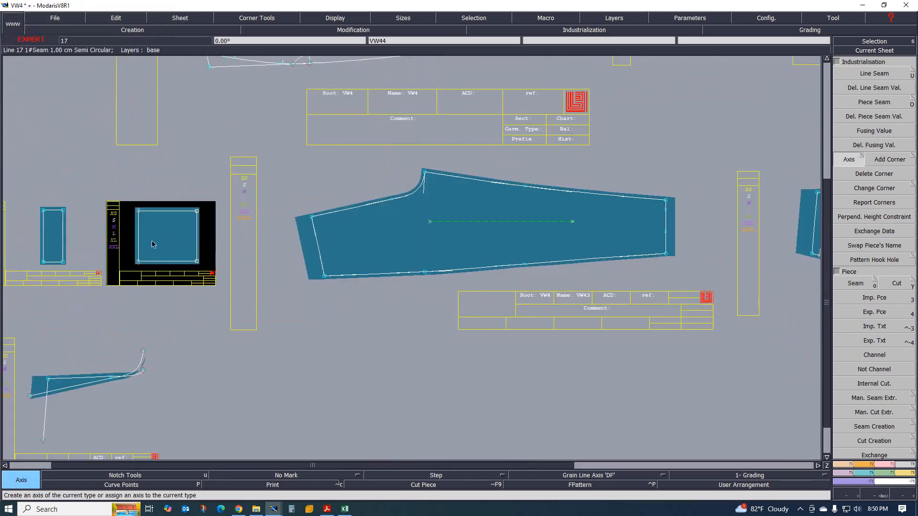
scroll(153, 244, "down", 2)
scroll(117, 260, "up", 3)
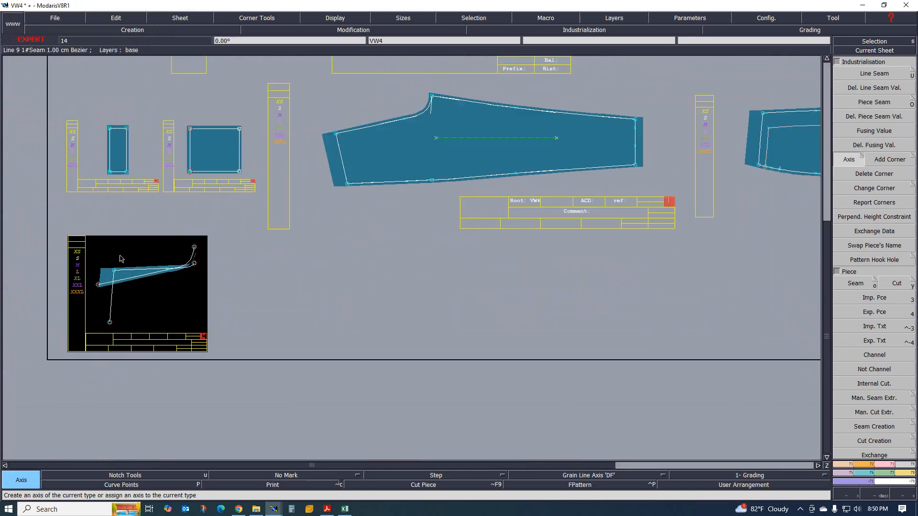
scroll(120, 257, "up", 1)
scroll(125, 268, "down", 1)
scroll(129, 259, "up", 1)
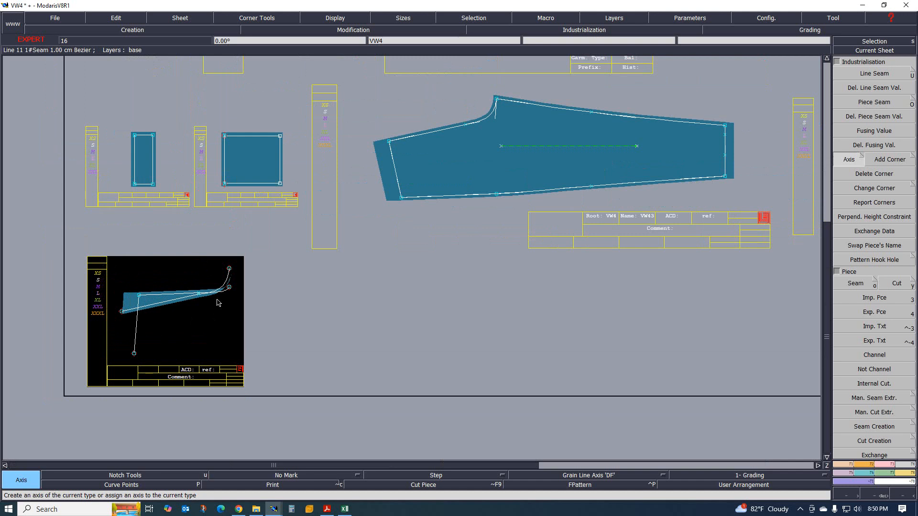
scroll(229, 277, "down", 1)
scroll(261, 227, "up", 2)
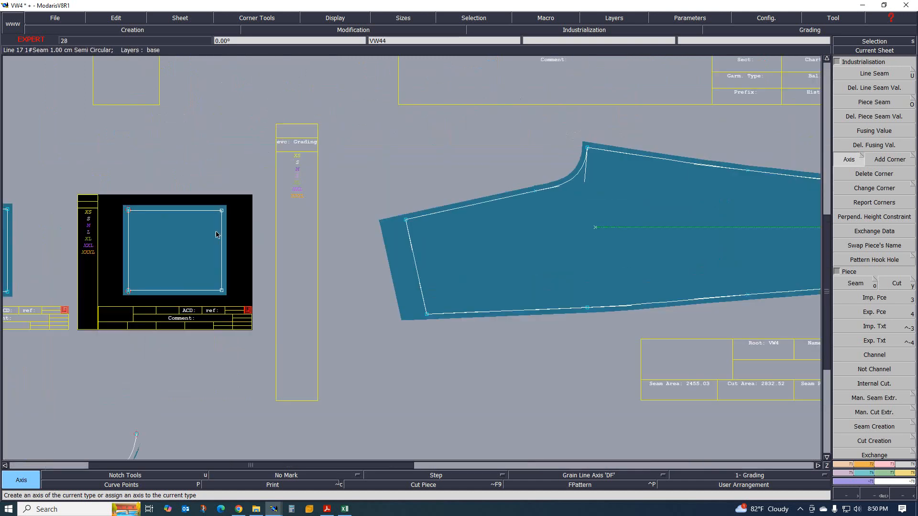
left_click(162, 246)
left_click(187, 245)
scroll(235, 244, "down", 2)
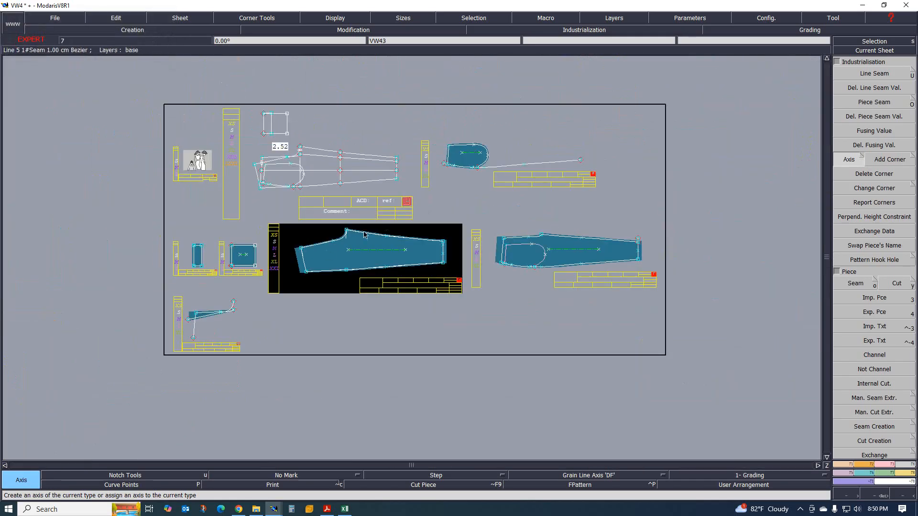
scroll(448, 192, "up", 1)
scroll(376, 228, "down", 1)
scroll(441, 191, "up", 1)
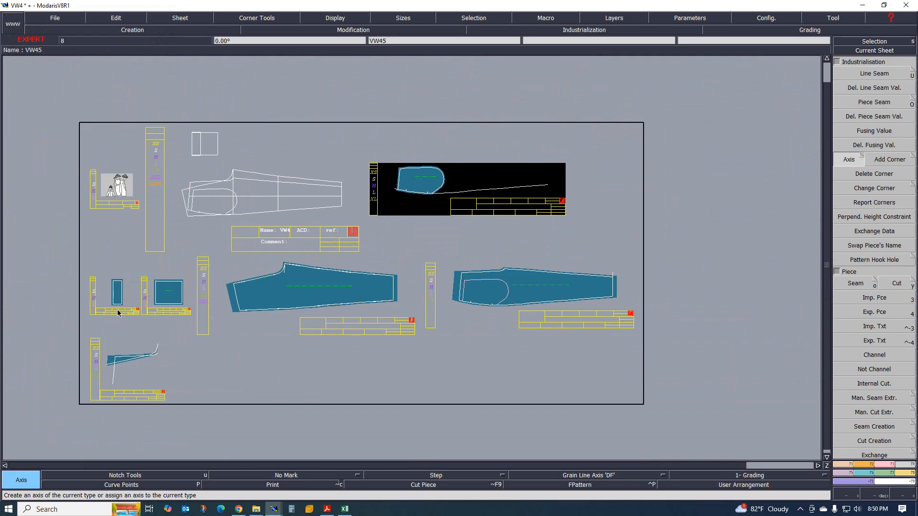
scroll(114, 311, "up", 1)
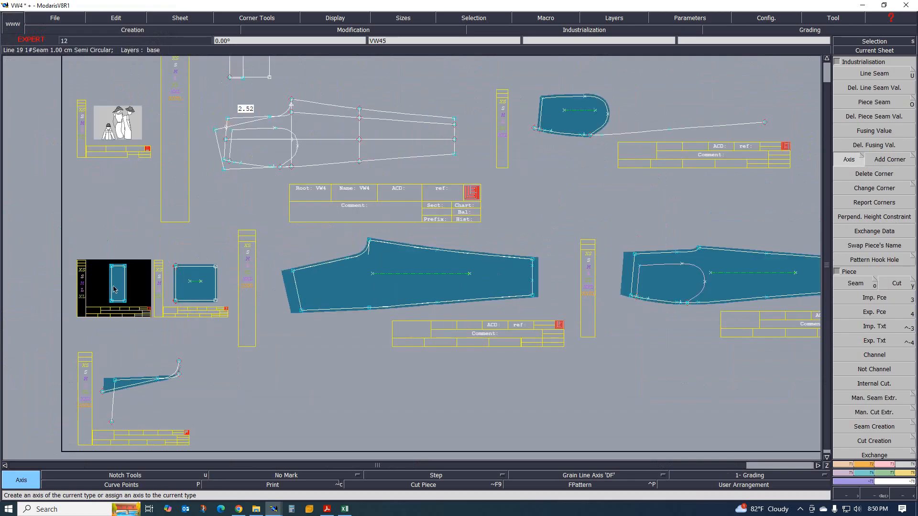
scroll(170, 282, "down", 2)
scroll(196, 271, "up", 2)
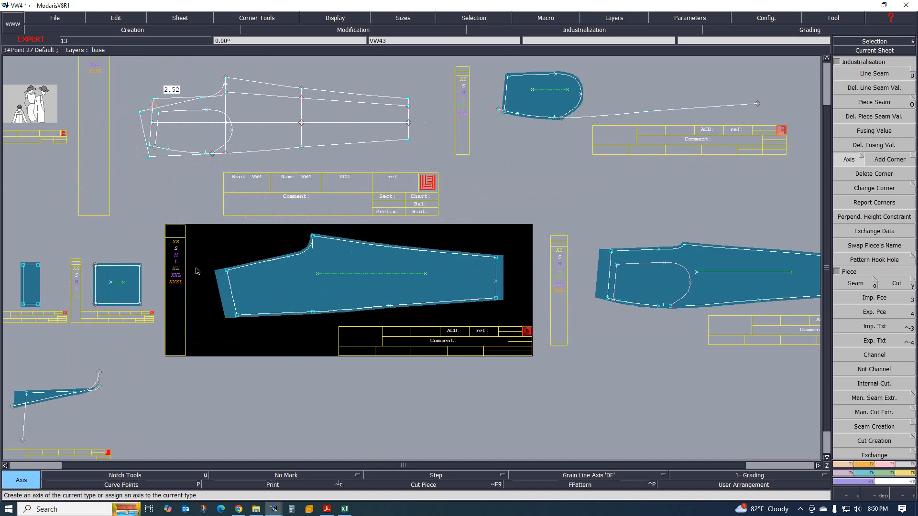
Step: Save the model as VW4.mdl in E:/ONLINE CLASS/PATTERN
key("ctrl+s")
left_click(393, 308)
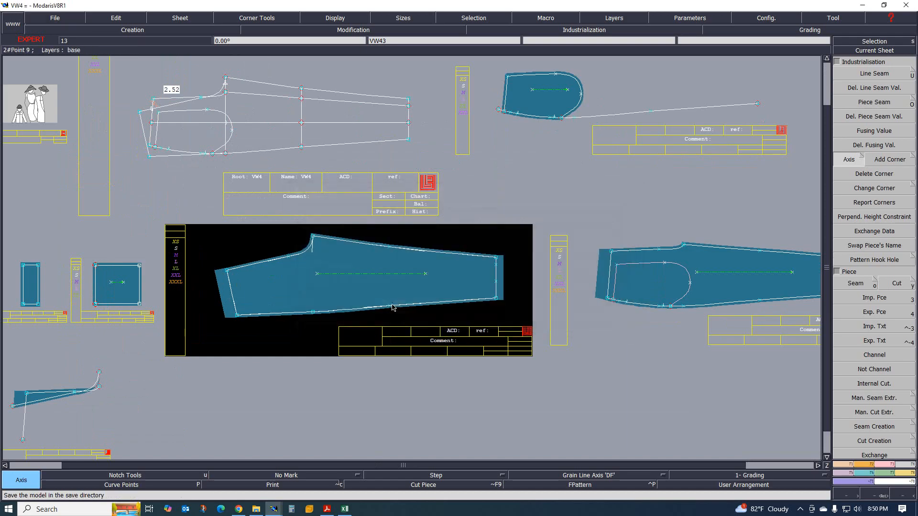
key("ctrl+s")
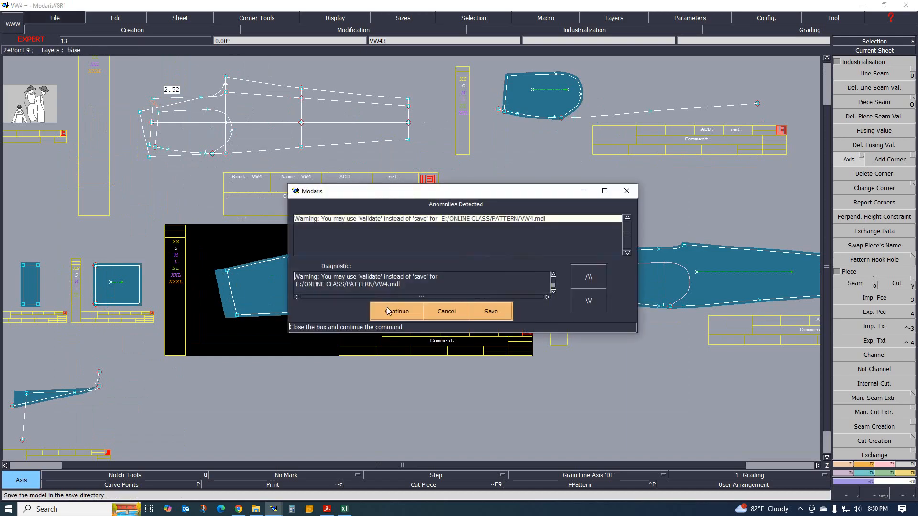
left_click(388, 311)
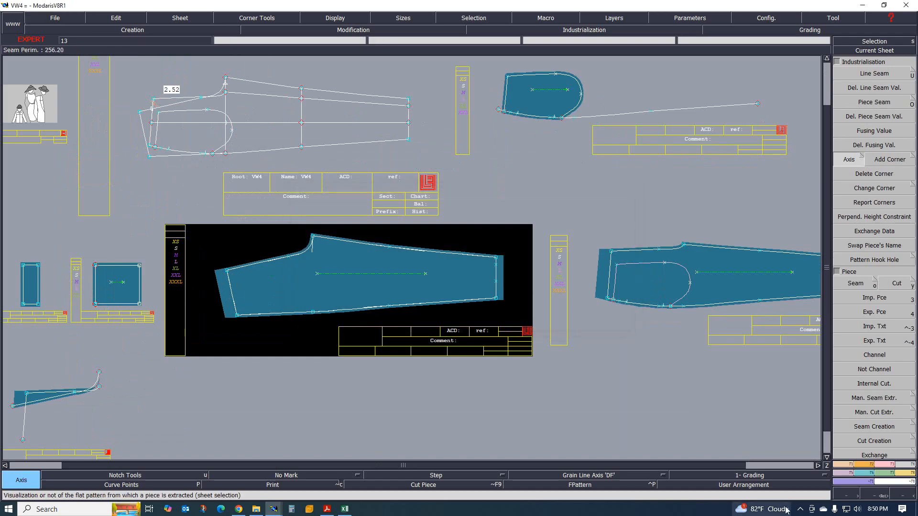